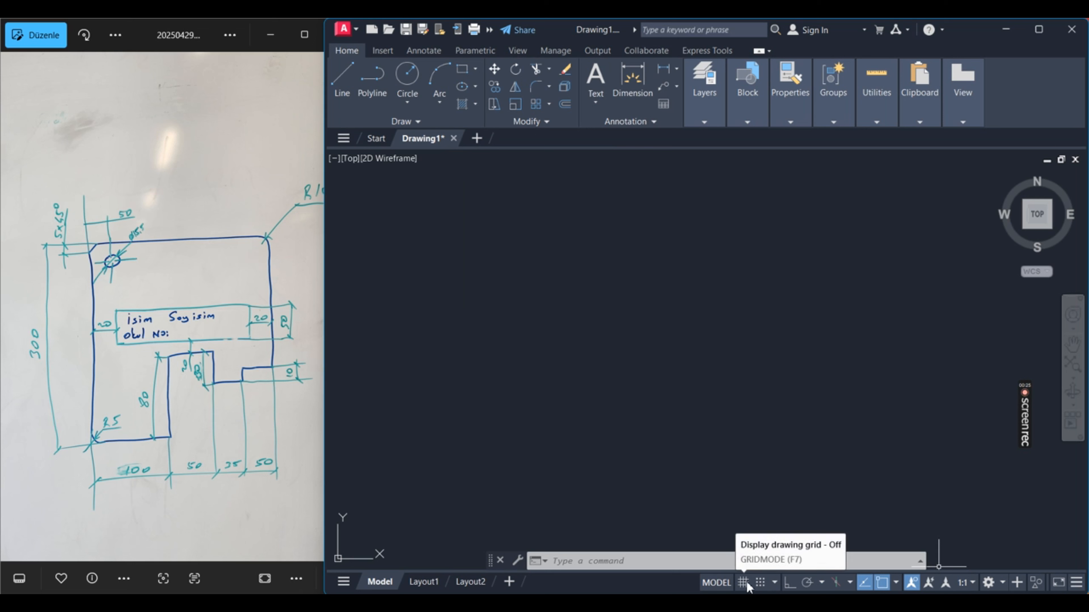
With Ortho on, draw a single 300-unit vertical line.
left_click(336, 84)
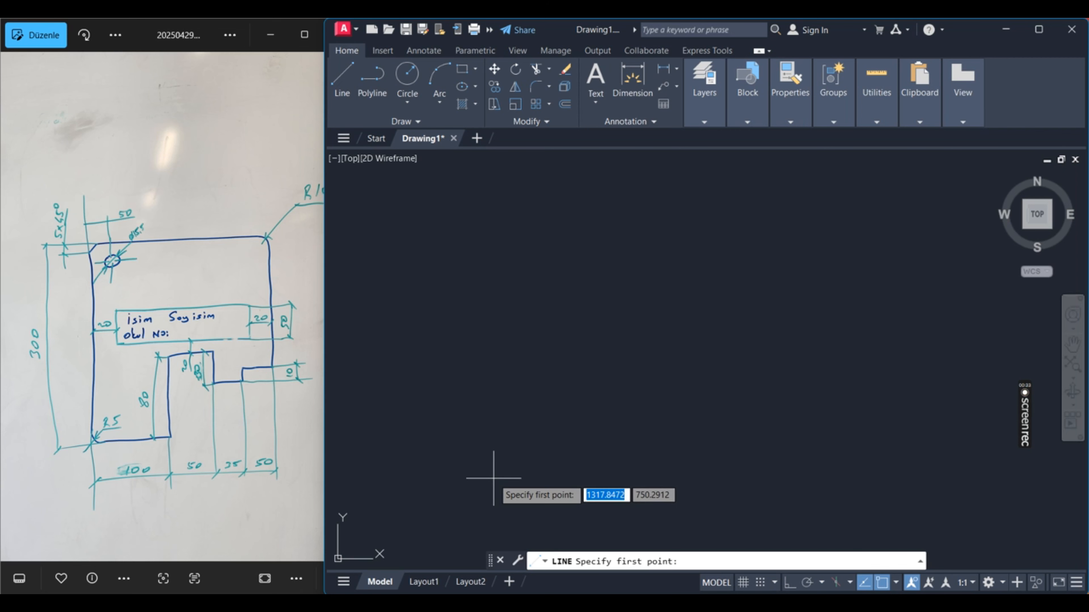
left_click(494, 478)
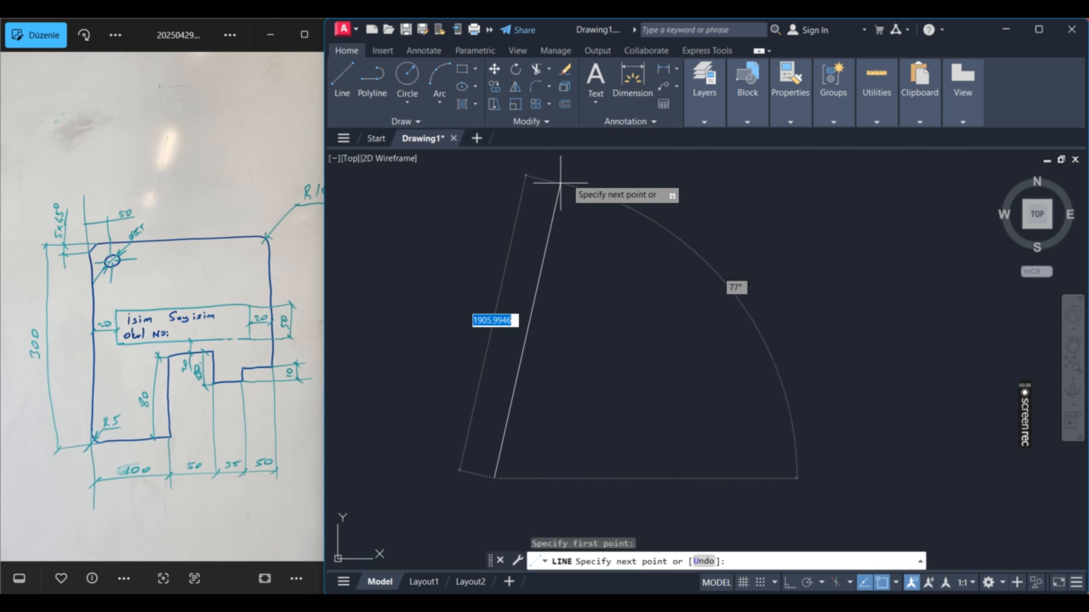
key("F8")
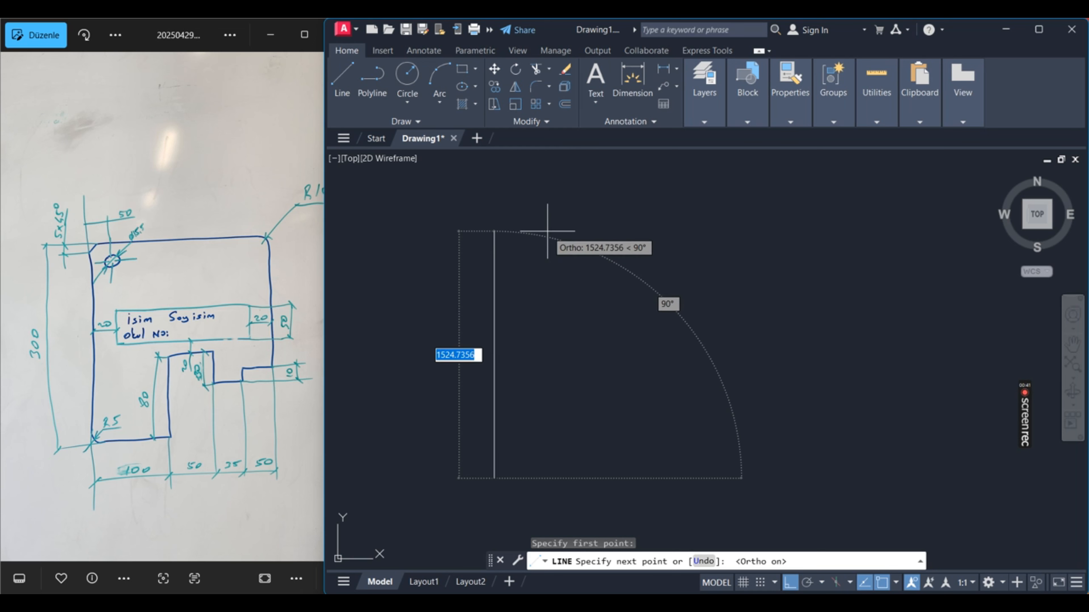
type("300")
key("Return")
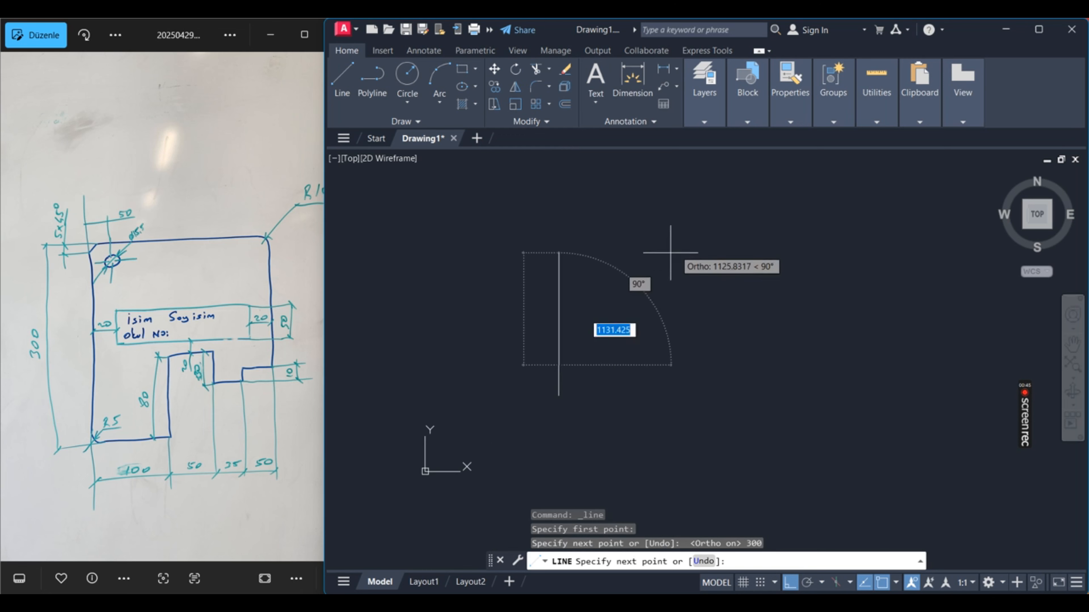
scroll(673, 255, "up", 1)
scroll(686, 252, "down", 4)
scroll(668, 279, "up", 1)
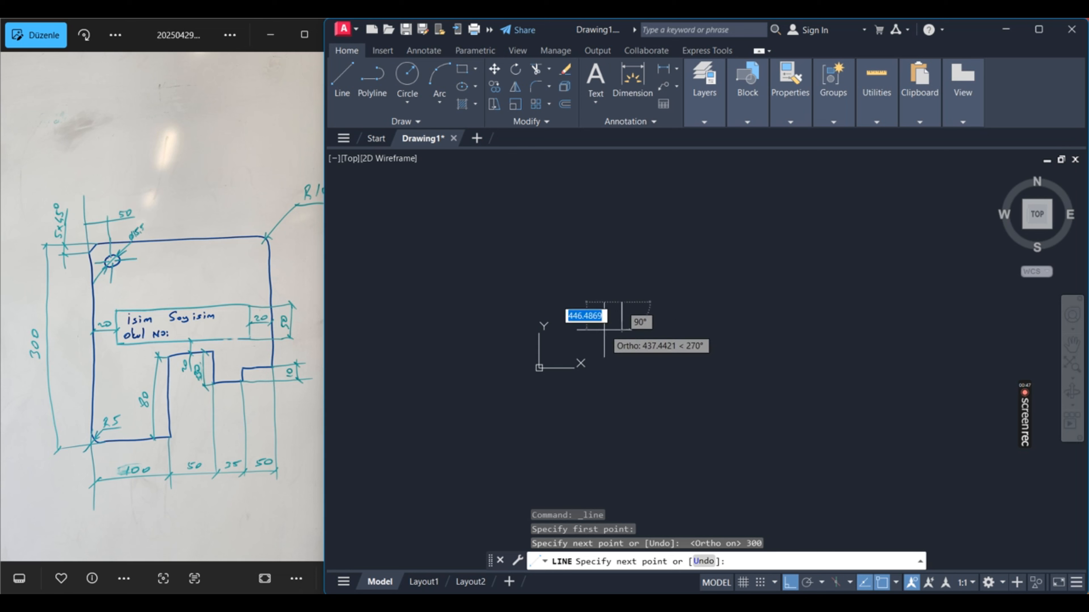
scroll(627, 312, "up", 3)
scroll(656, 283, "up", 1)
scroll(554, 307, "up", 1)
scroll(549, 319, "up", 1)
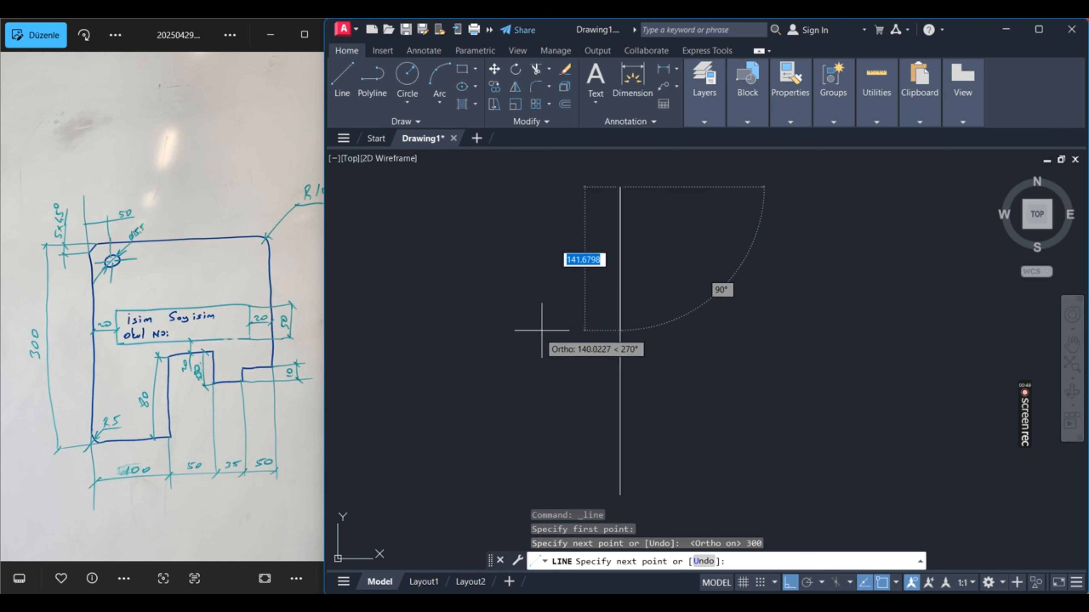
scroll(523, 349, "down", 1)
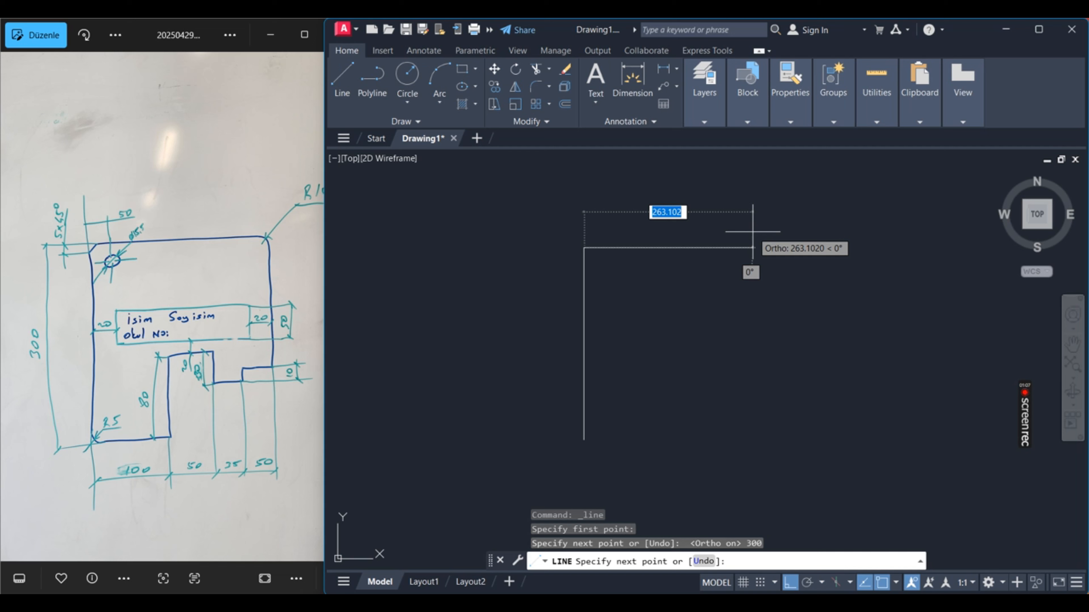
key("Escape")
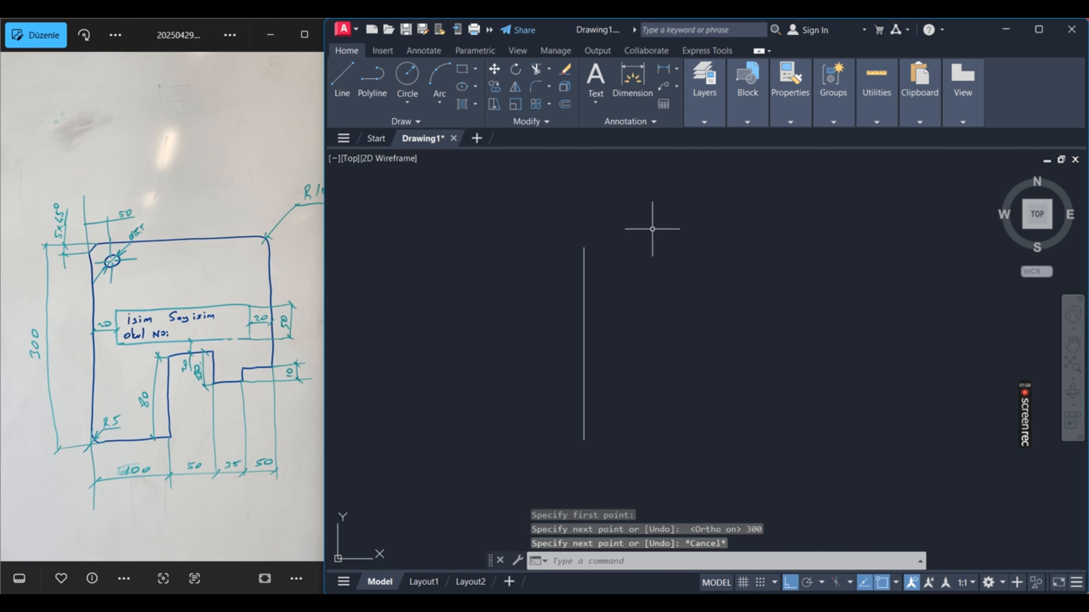
From the vertical line's bottom end, draw segments of 100, 80 and 50.
key("space")
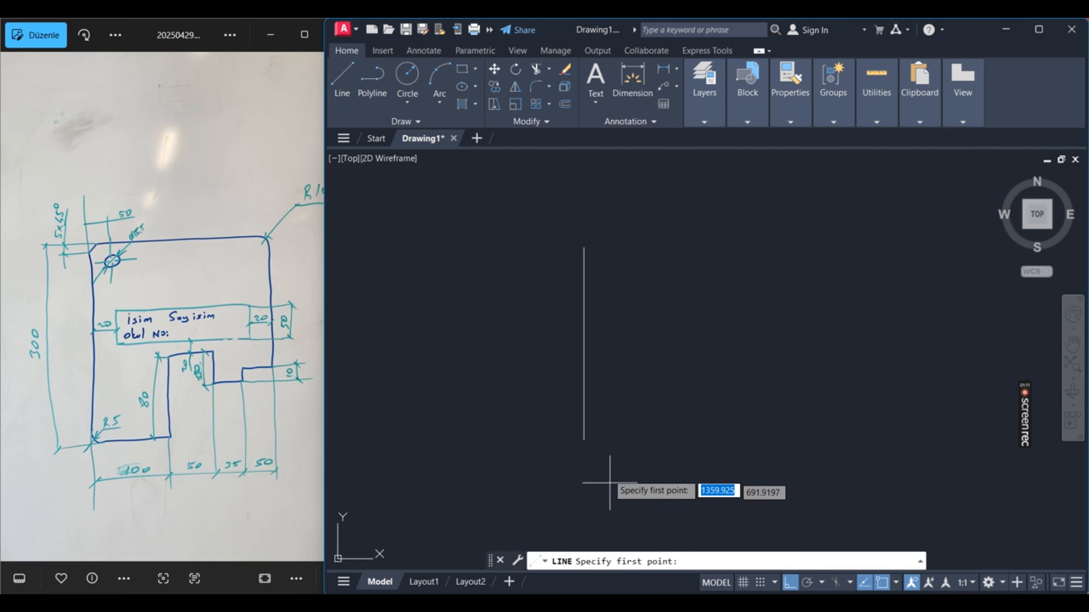
left_click(584, 440)
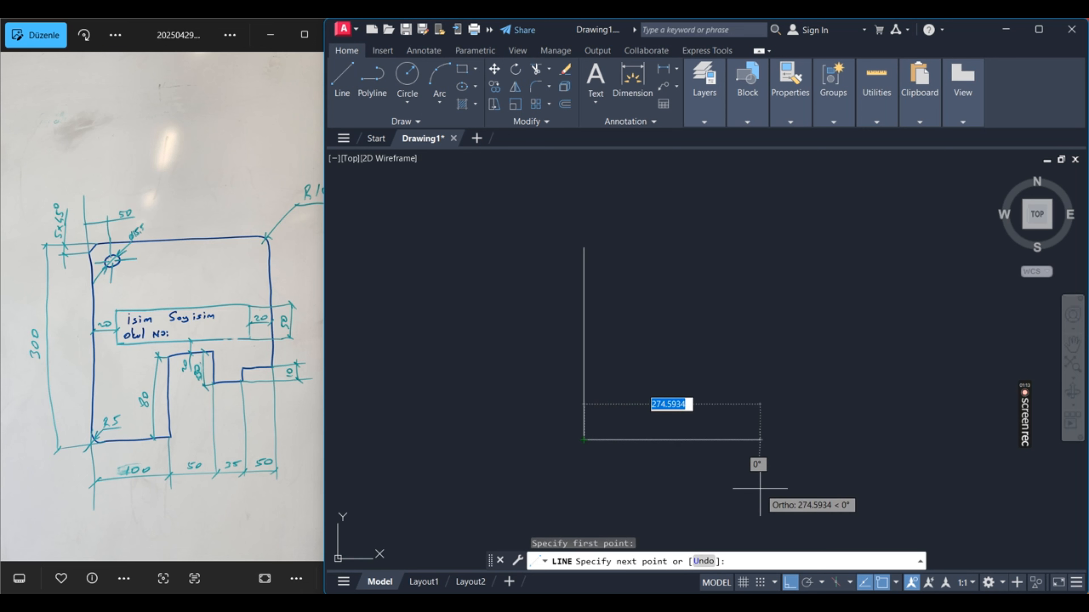
type("100")
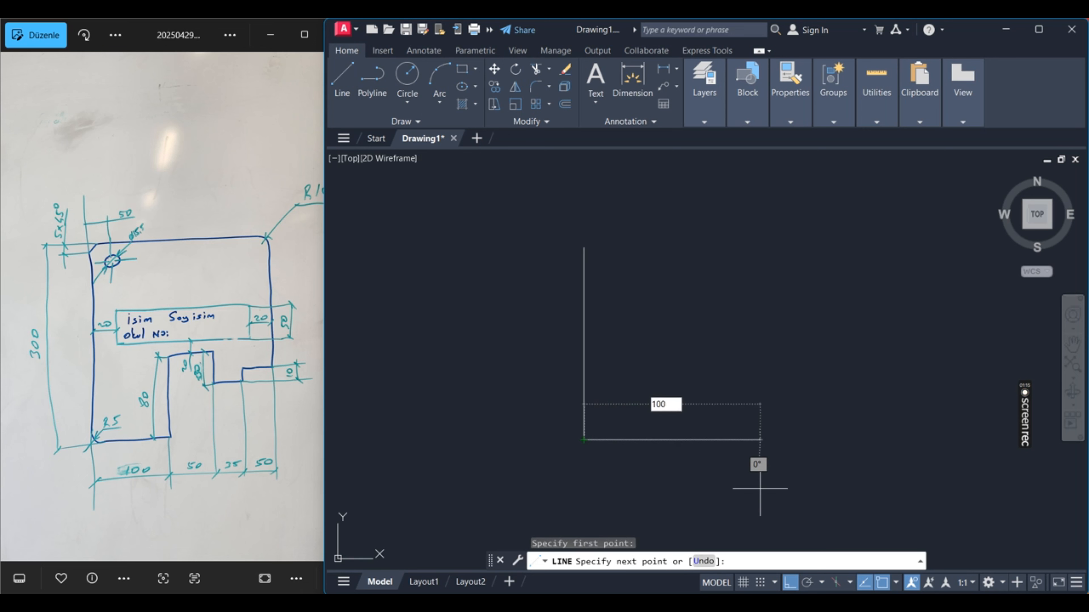
key("Return")
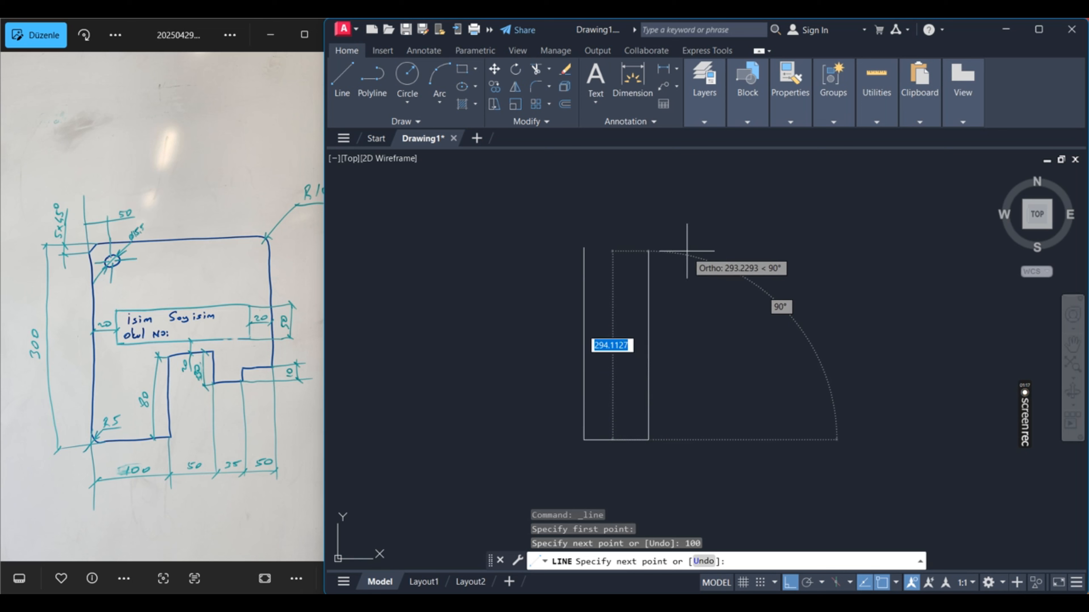
type("80")
key("Return")
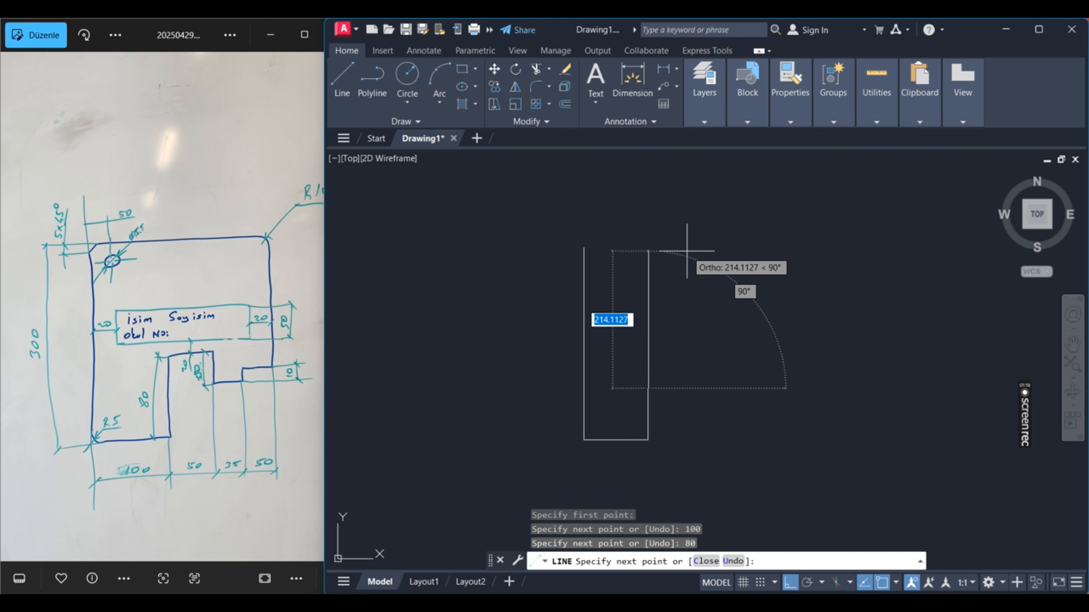
type("50")
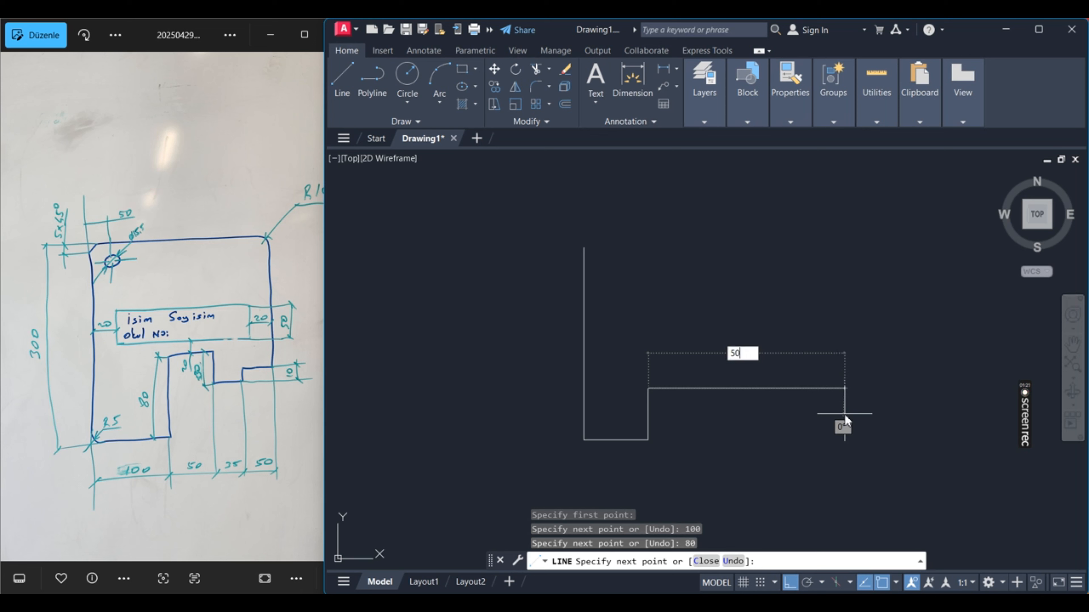
key("Return")
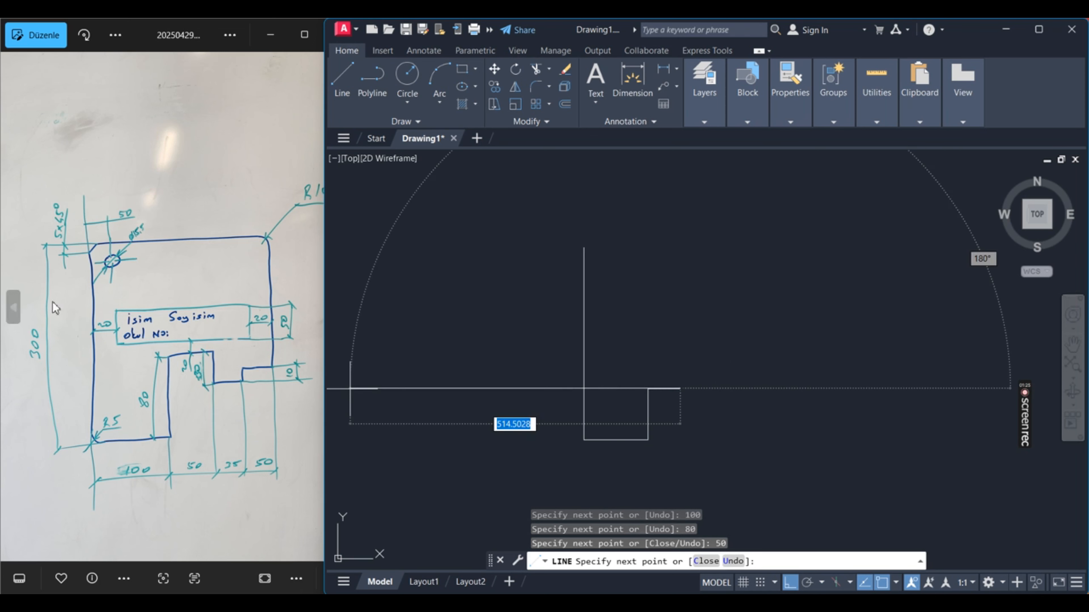
scroll(210, 383, "up", 4)
scroll(211, 383, "up", 1)
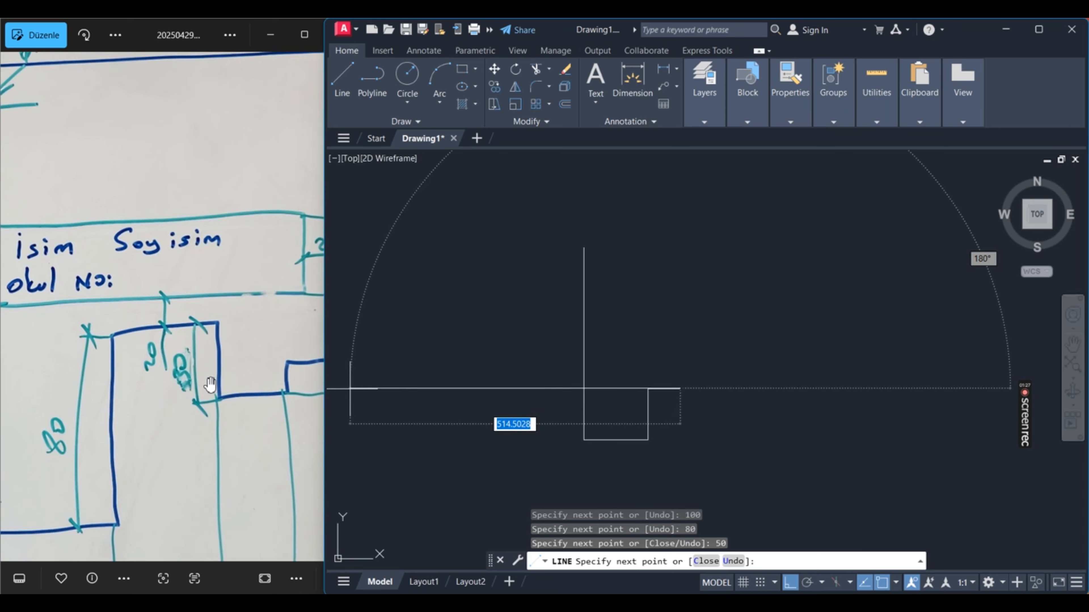
scroll(211, 383, "down", 5)
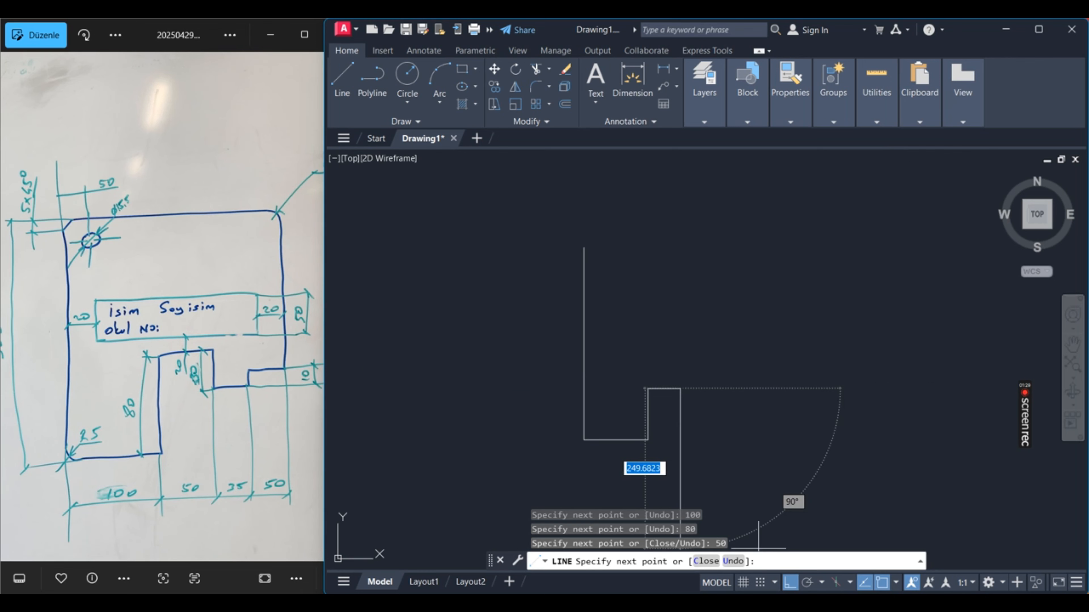
Continue with segments of 30, 35, 10 and 50, then close the outline back to the top.
type("30")
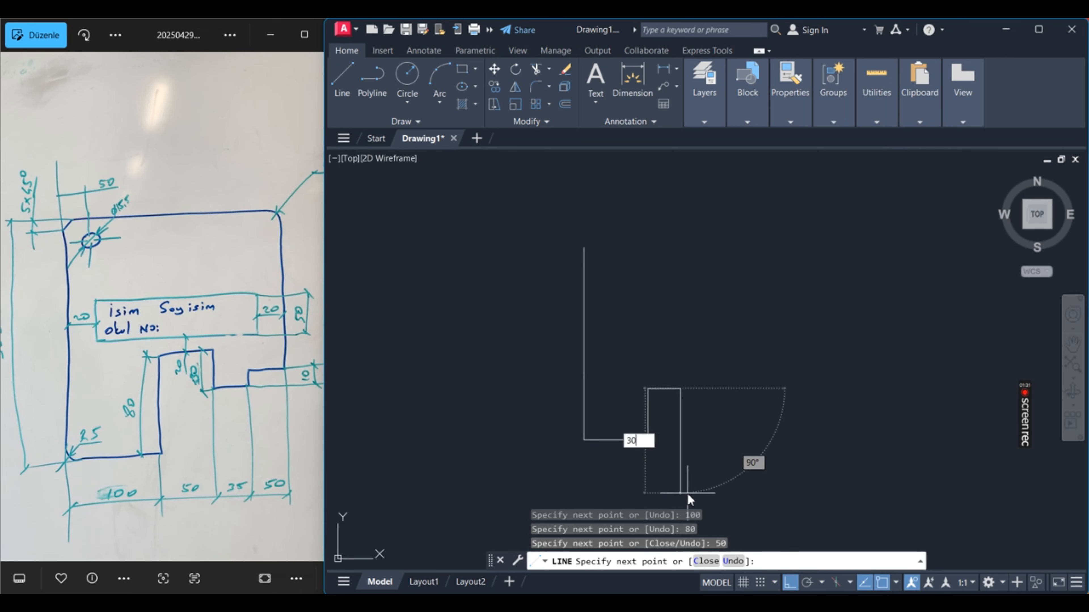
key("Return")
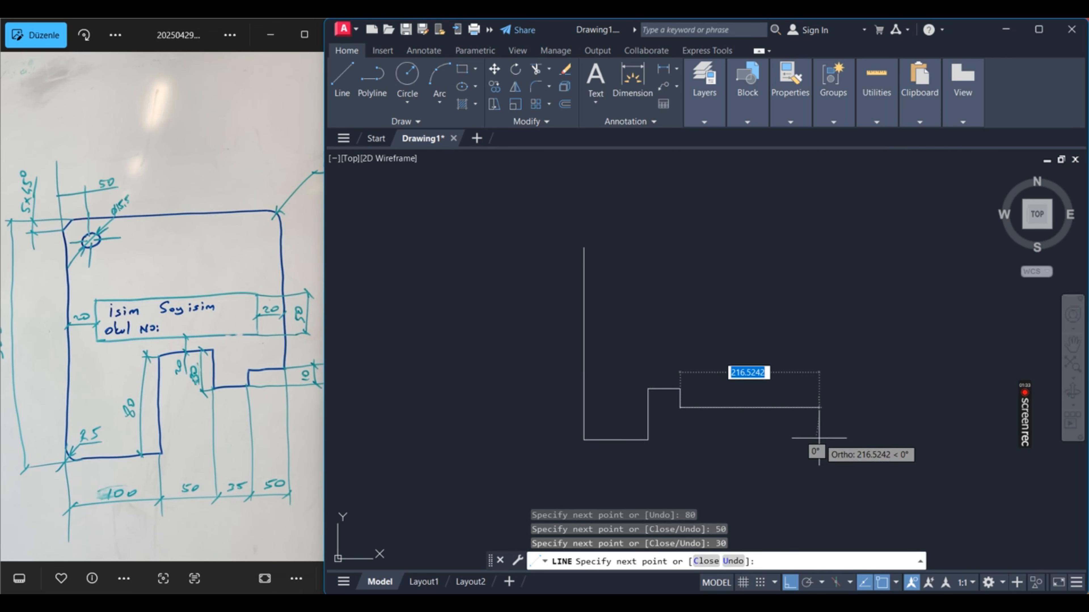
type("35")
key("Return")
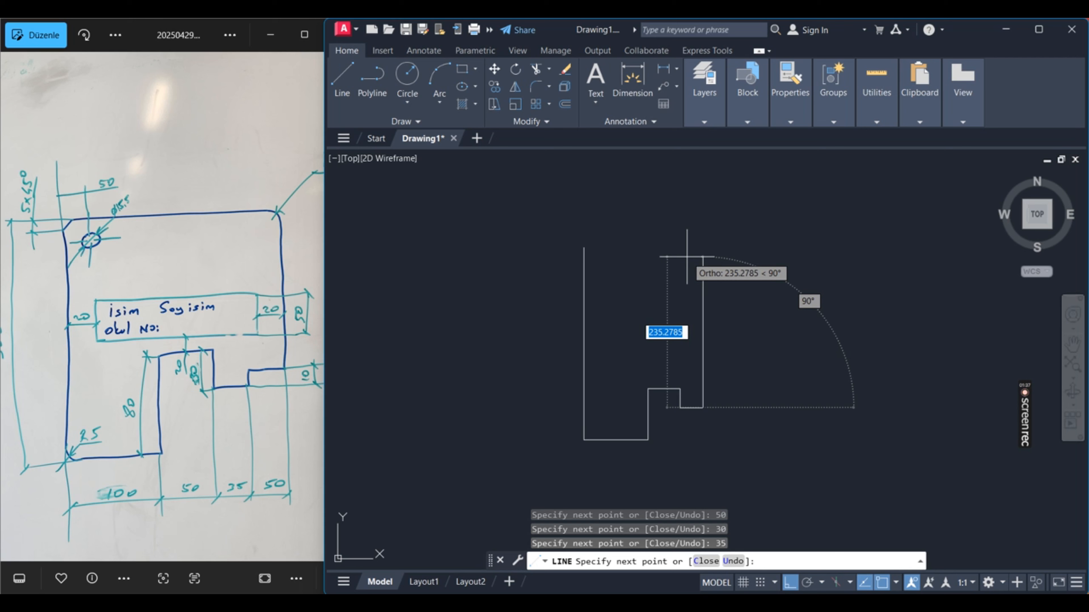
type("10")
key("Return")
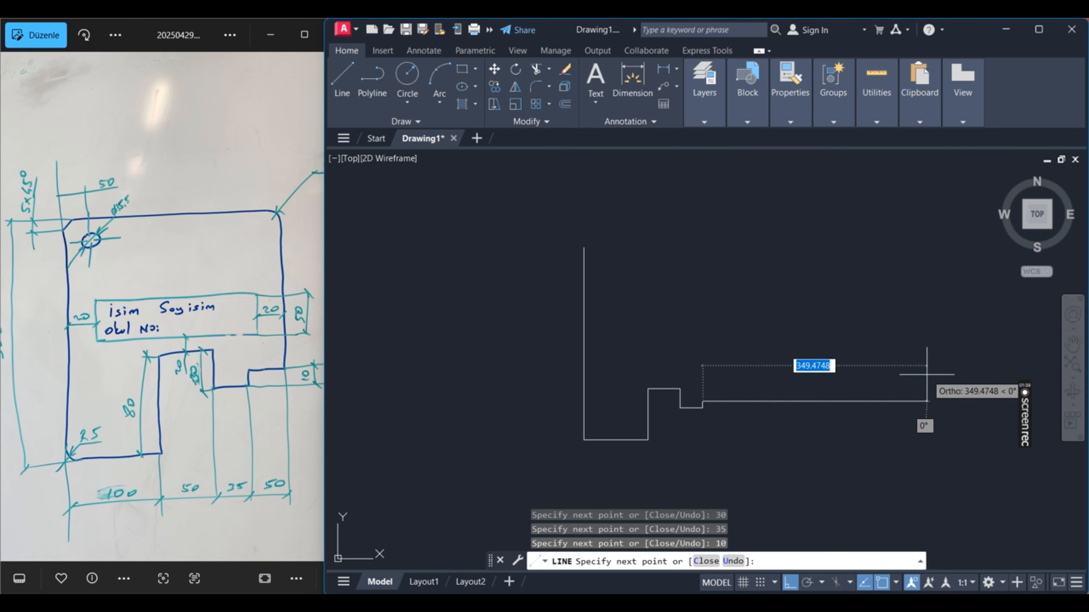
type("50")
key("Return")
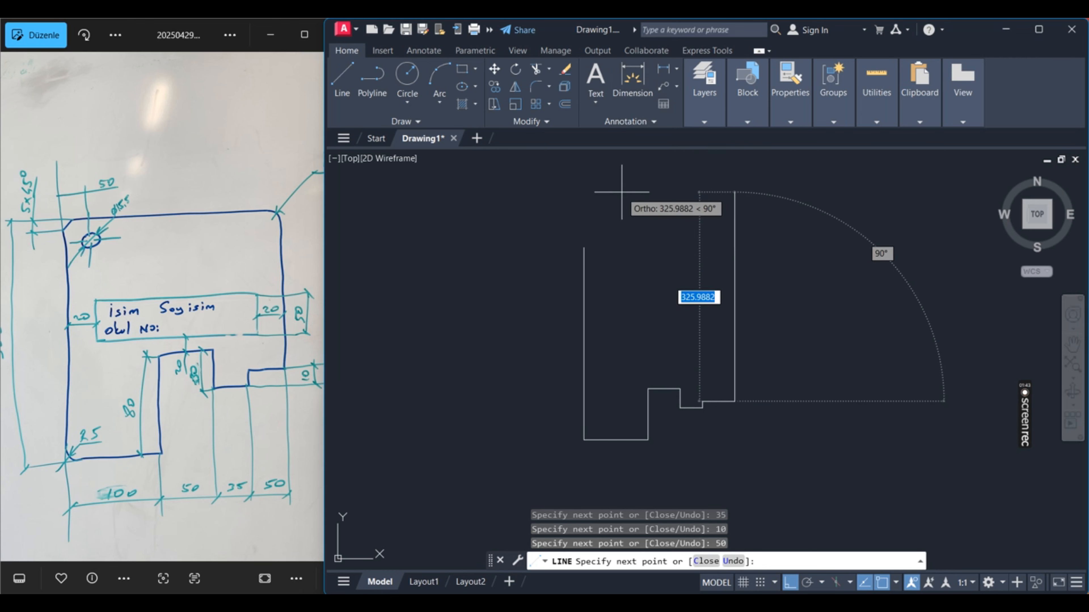
left_click(584, 247)
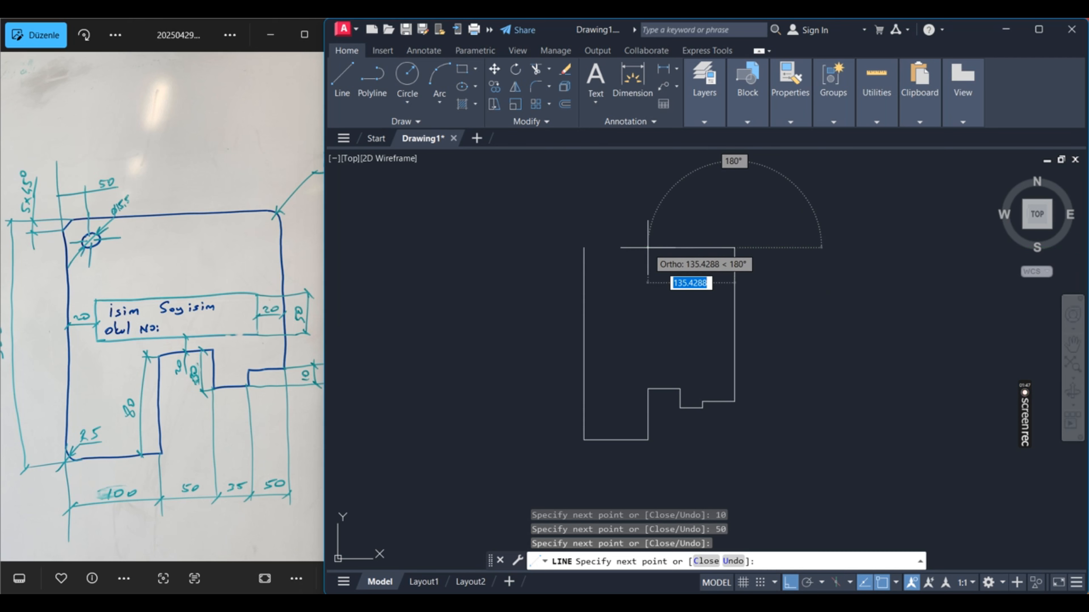
left_click(584, 247)
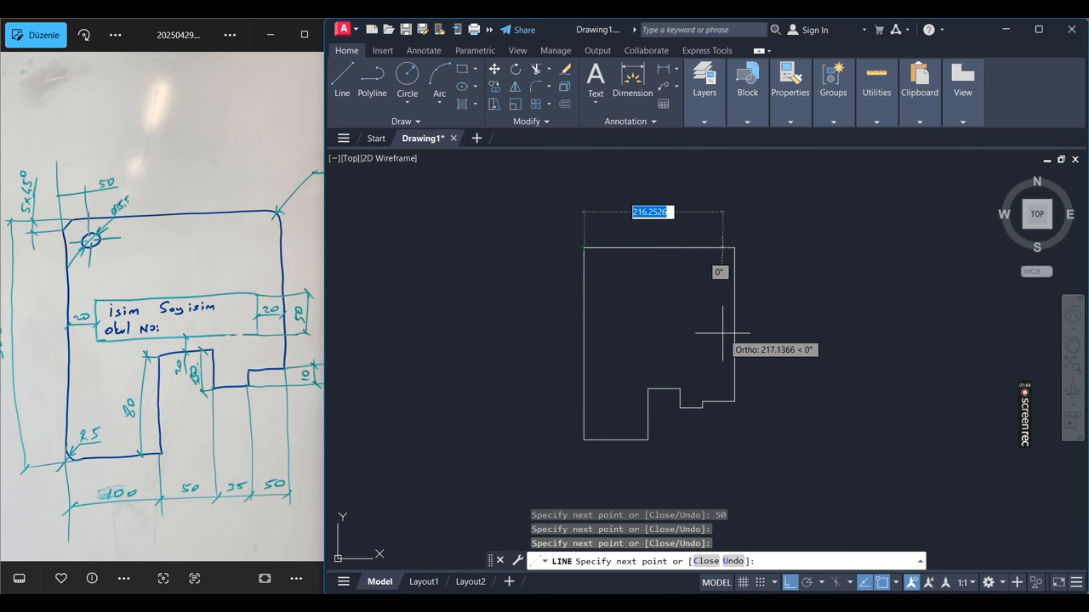
key("Escape")
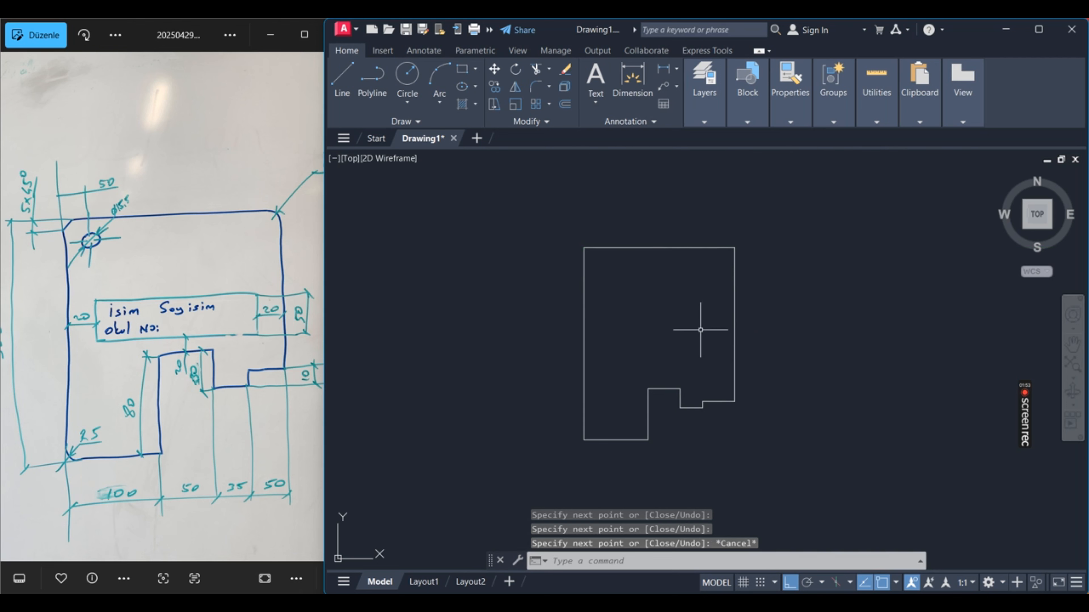
Fillet the corner between the top and right edges with radius 10.
scroll(149, 223, "down", 3)
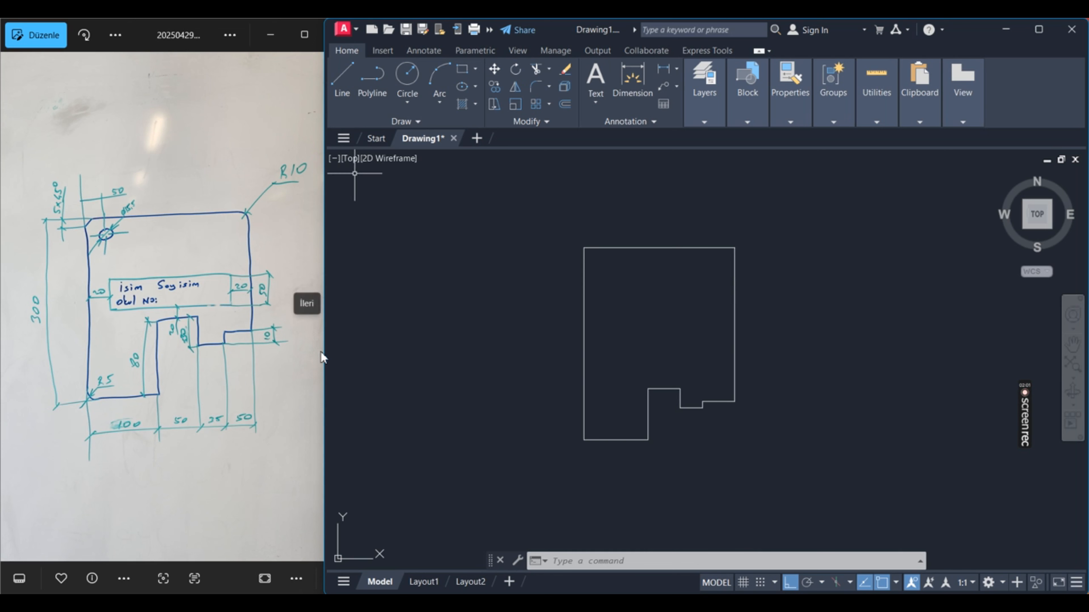
type("F")
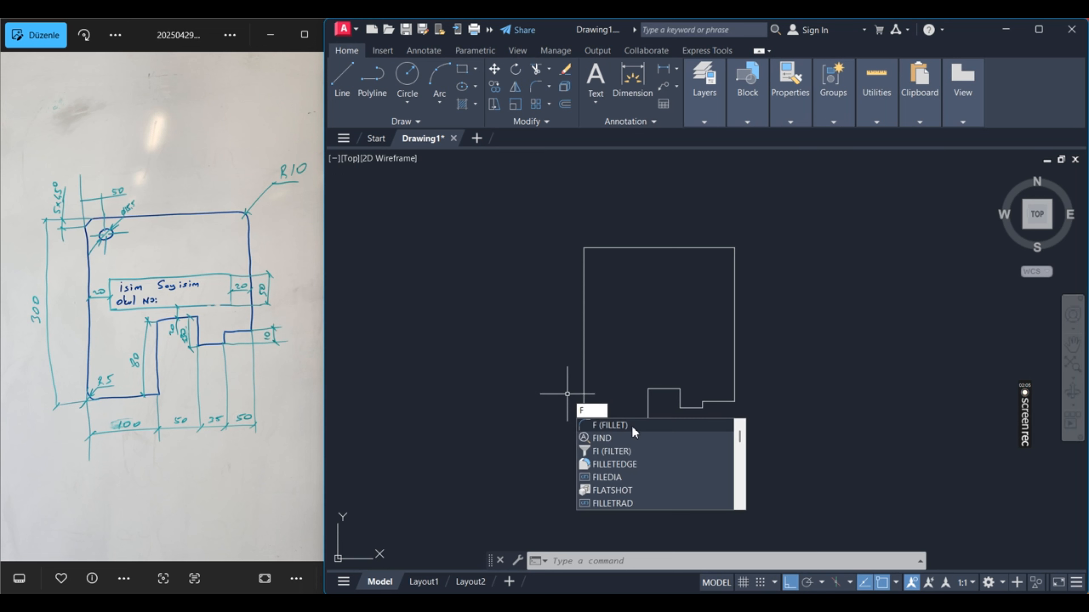
left_click(631, 426)
type("r")
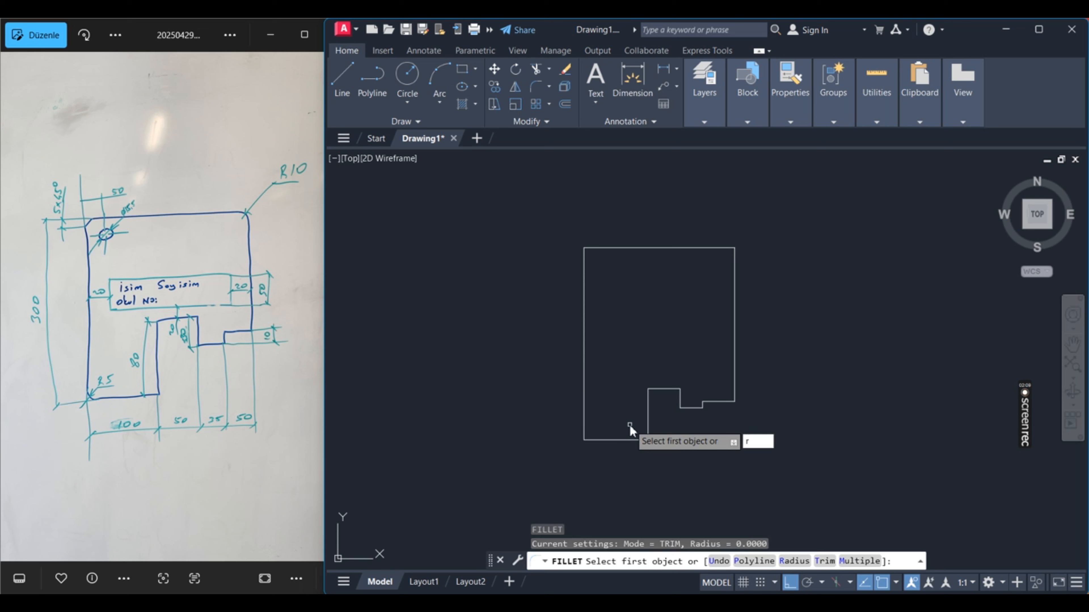
key("Return")
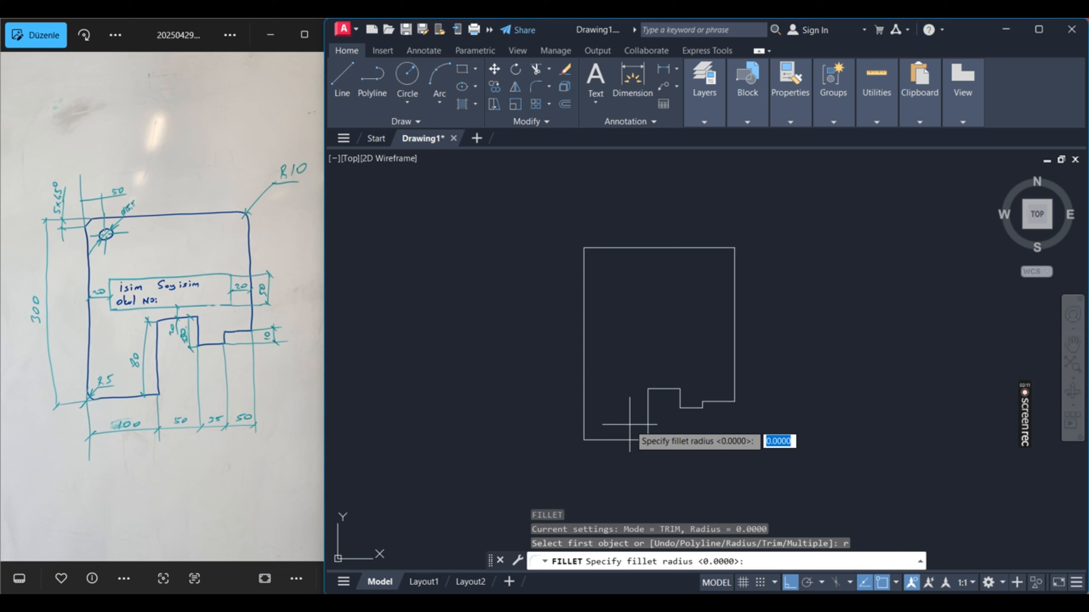
type("10")
key("Return")
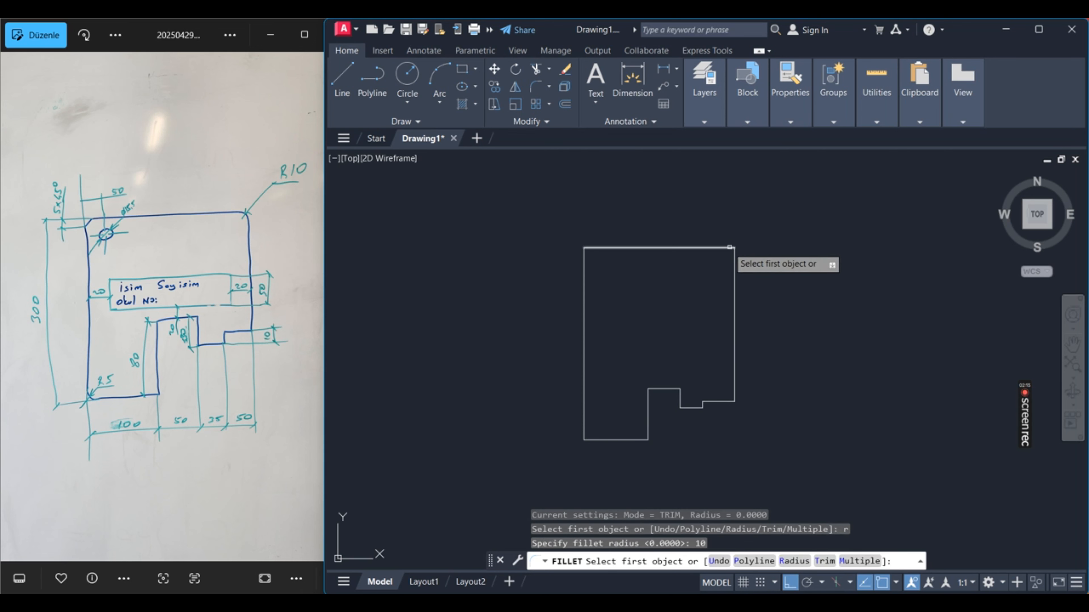
left_click(727, 247)
left_click(733, 253)
scroll(745, 256, "up", 6)
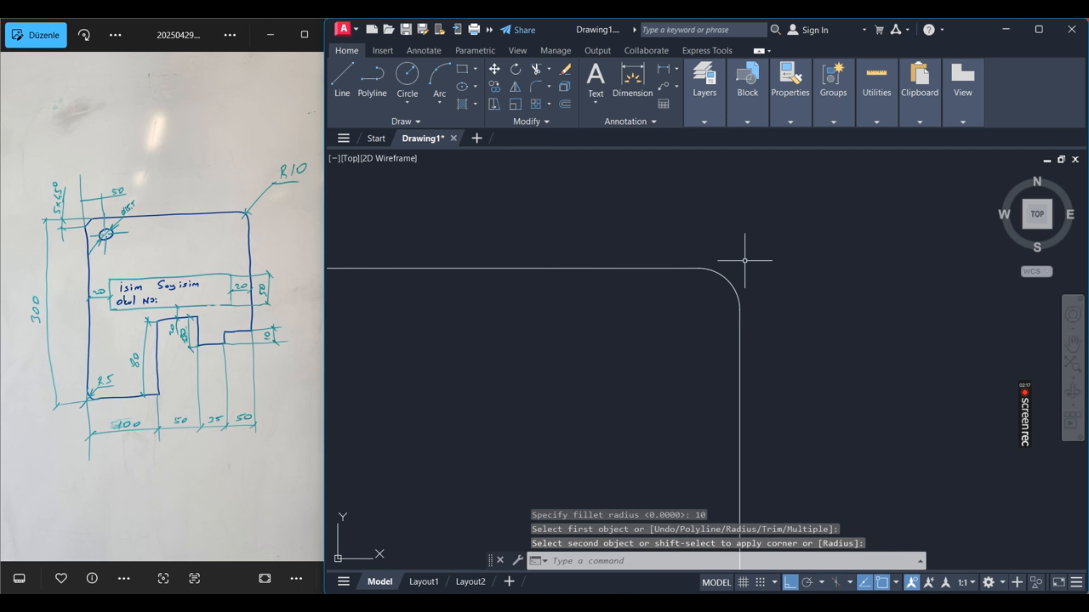
scroll(740, 286, "down", 5)
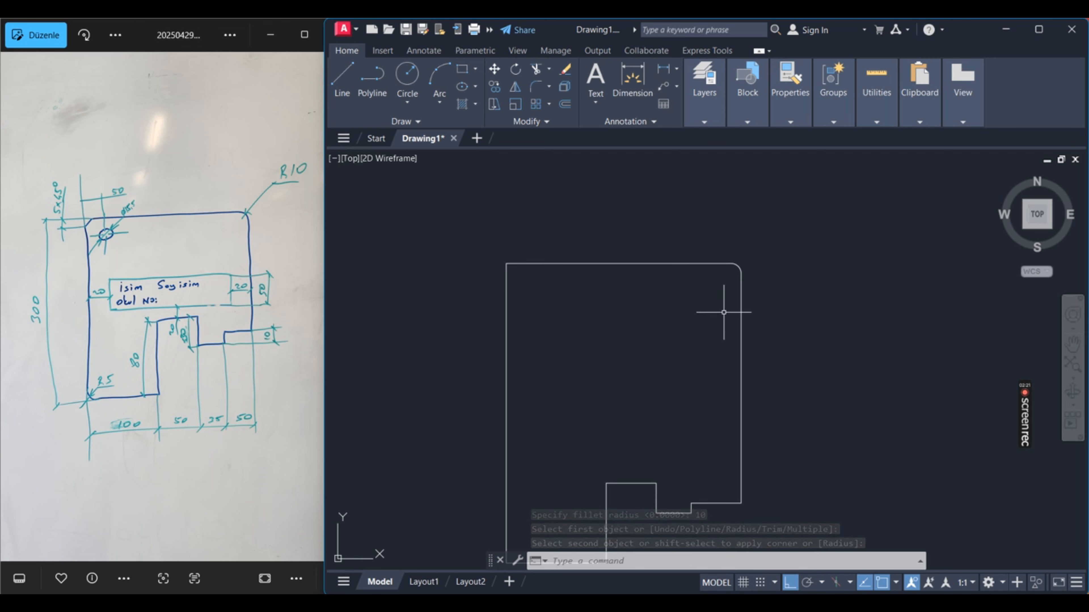
scroll(477, 209, "down", 2)
scroll(539, 341, "up", 4)
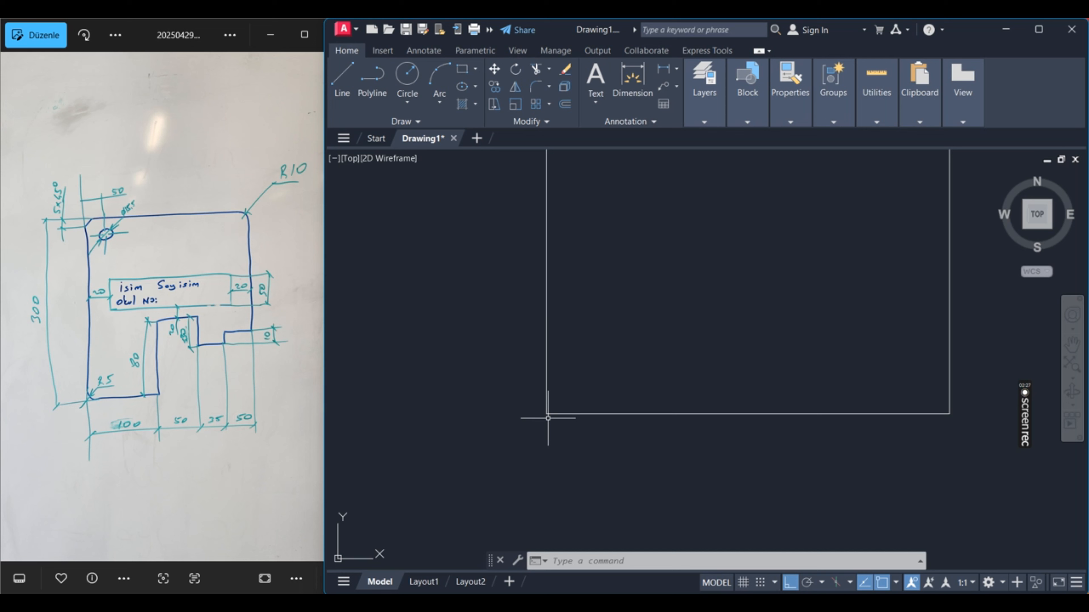
Fillet the corner between the left and bottom edges with radius 5.
type("f")
key("Return")
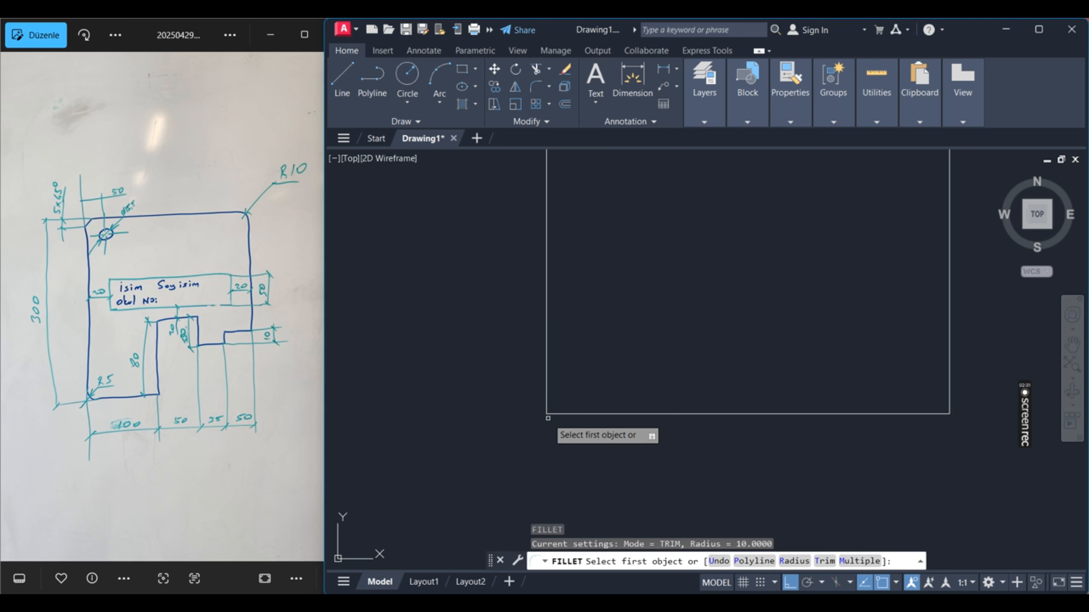
type("r")
key("Return")
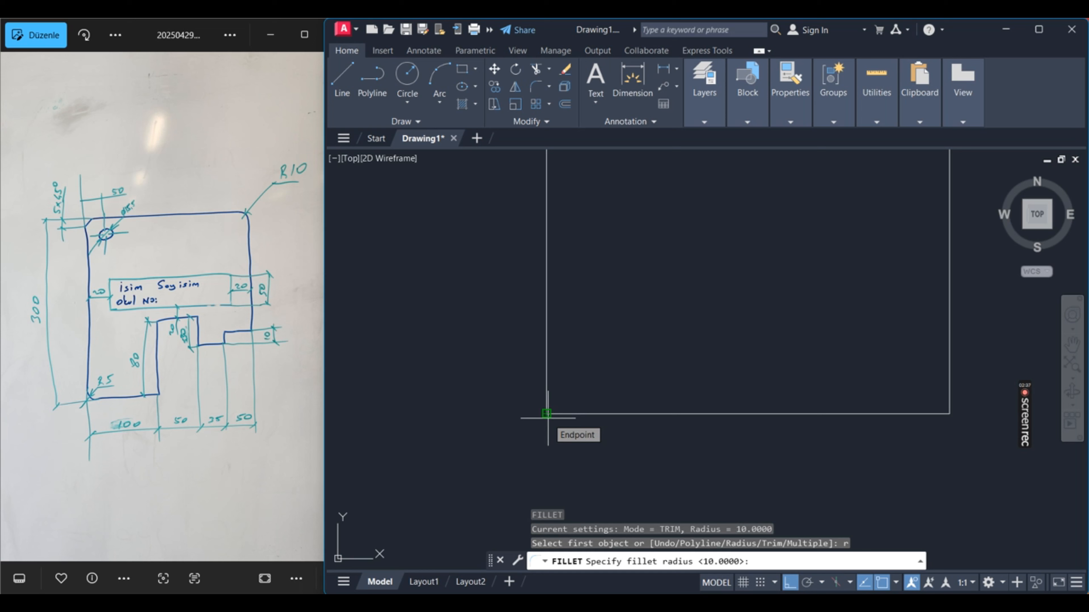
type("5")
key("Return")
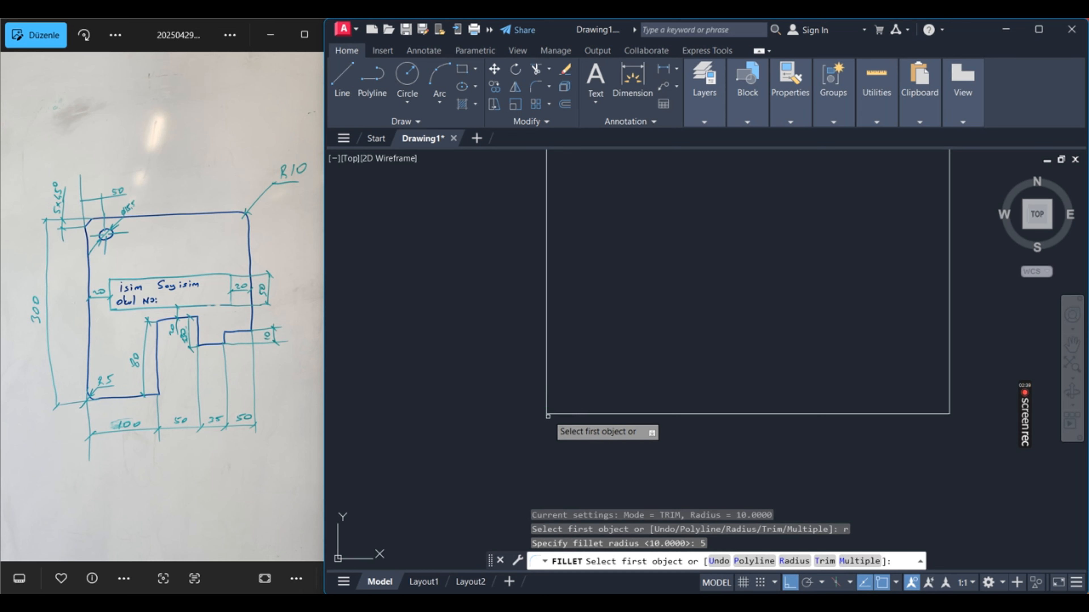
left_click(547, 403)
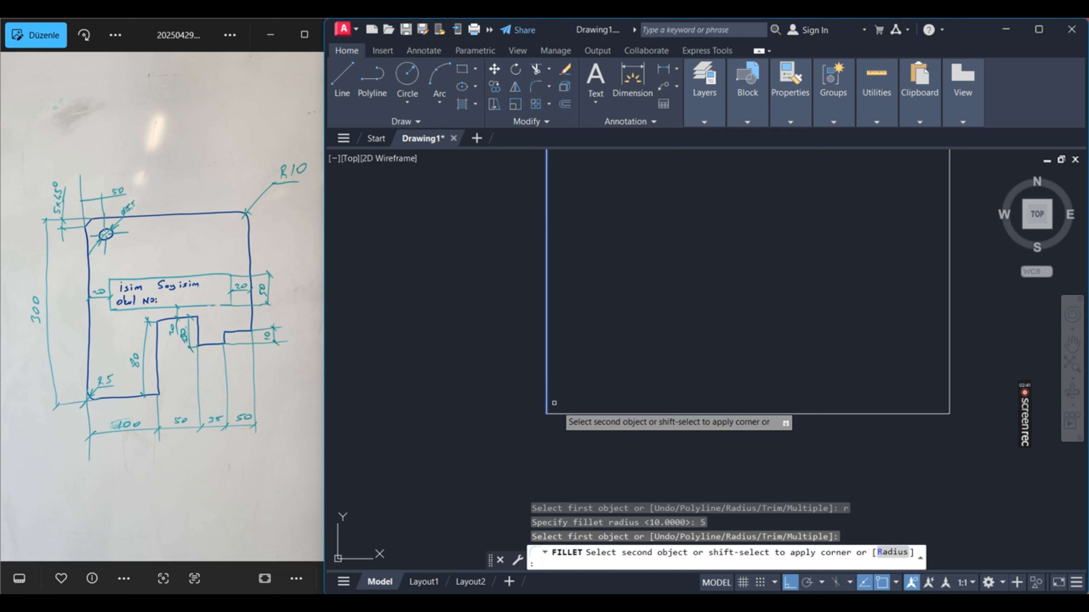
left_click(571, 410)
scroll(582, 433, "down", 3)
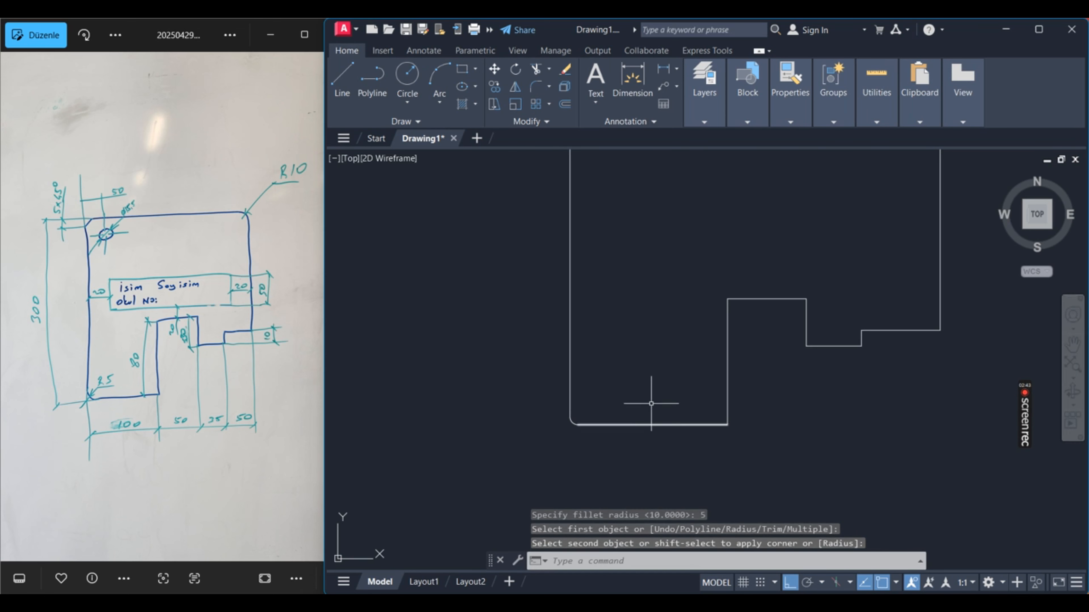
scroll(650, 403, "up", 2)
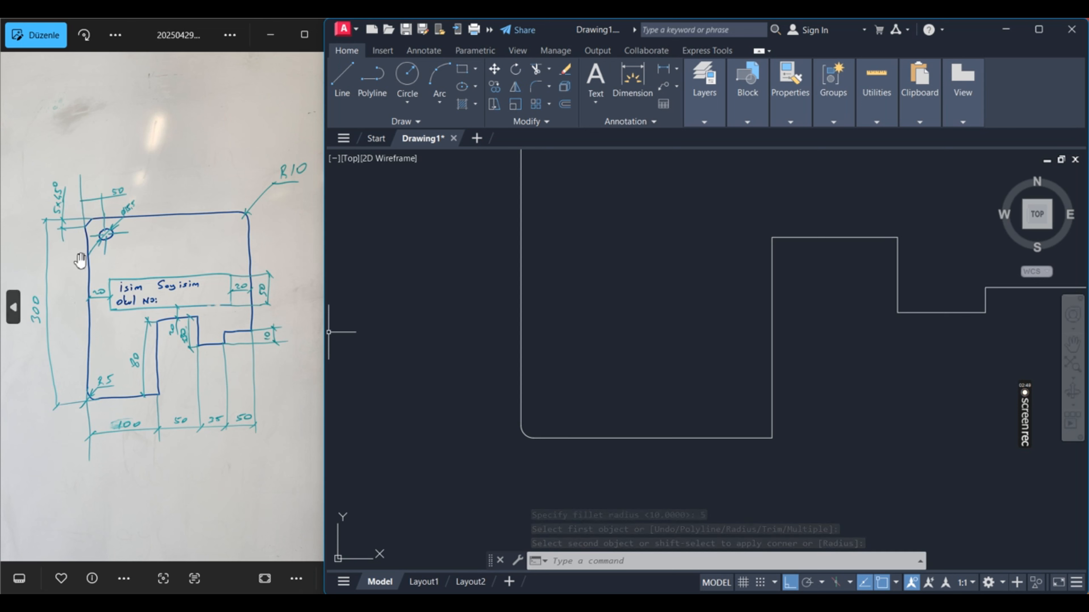
scroll(628, 457, "up", 2)
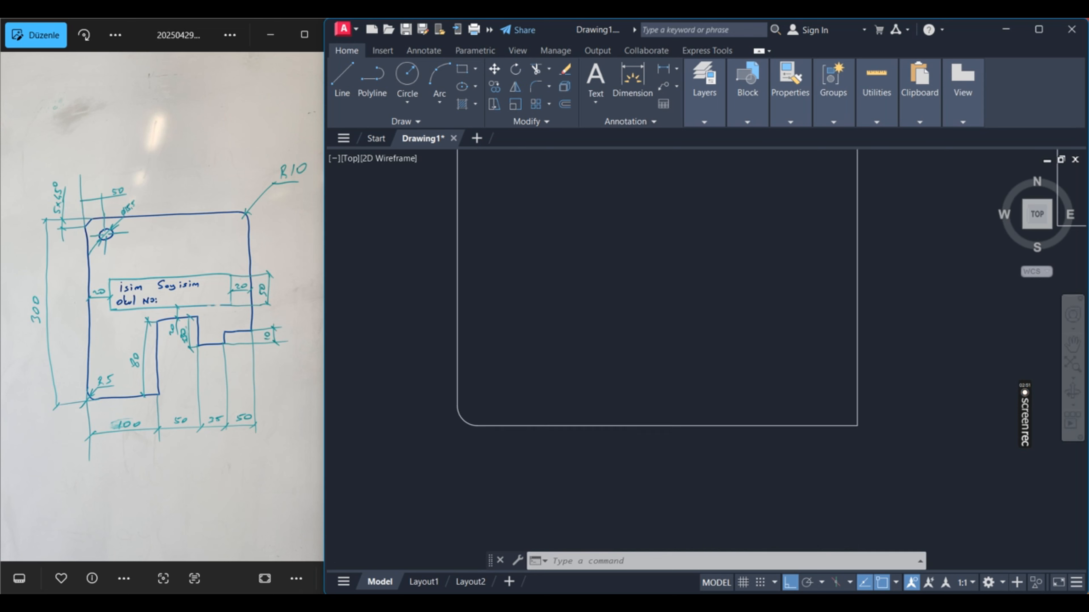
scroll(636, 432, "down", 5)
scroll(607, 238, "up", 8)
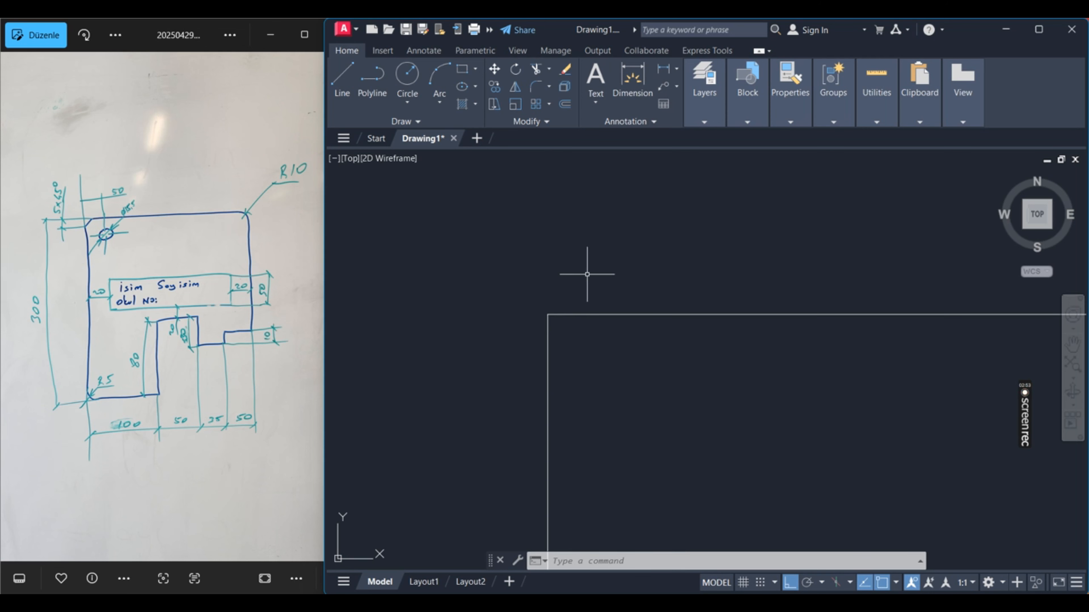
Chamfer the corner between the left and top edges with both distances set to 5.
left_click(549, 87)
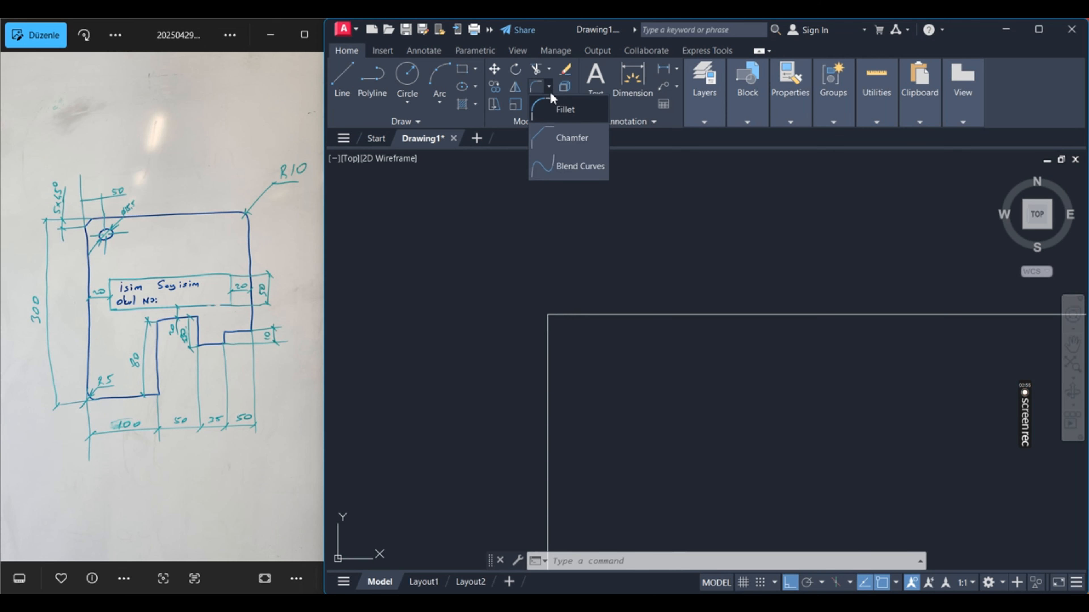
left_click(659, 370)
type("CH")
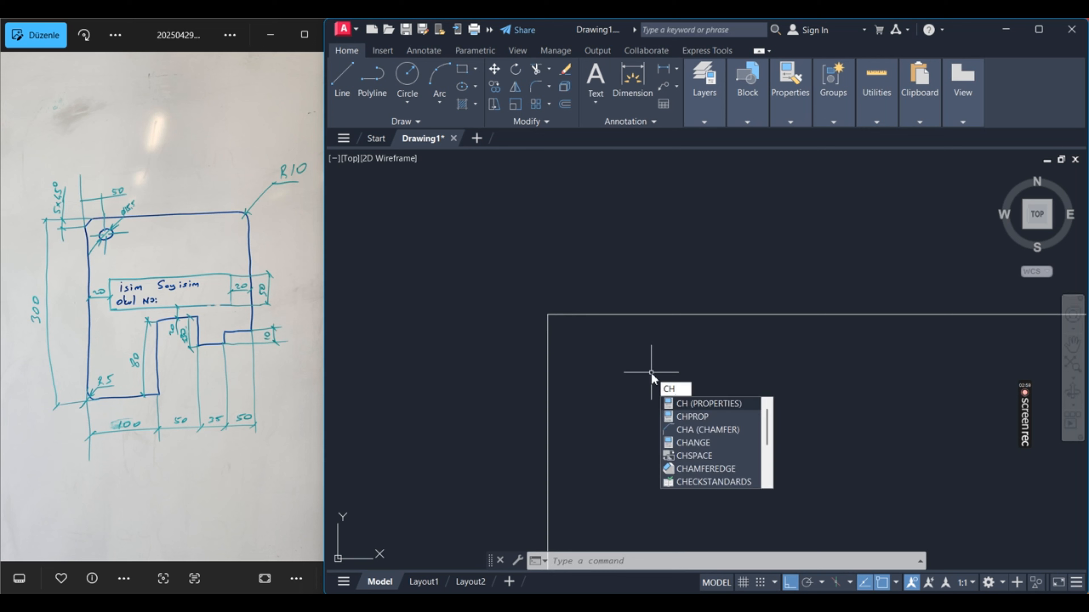
type("A")
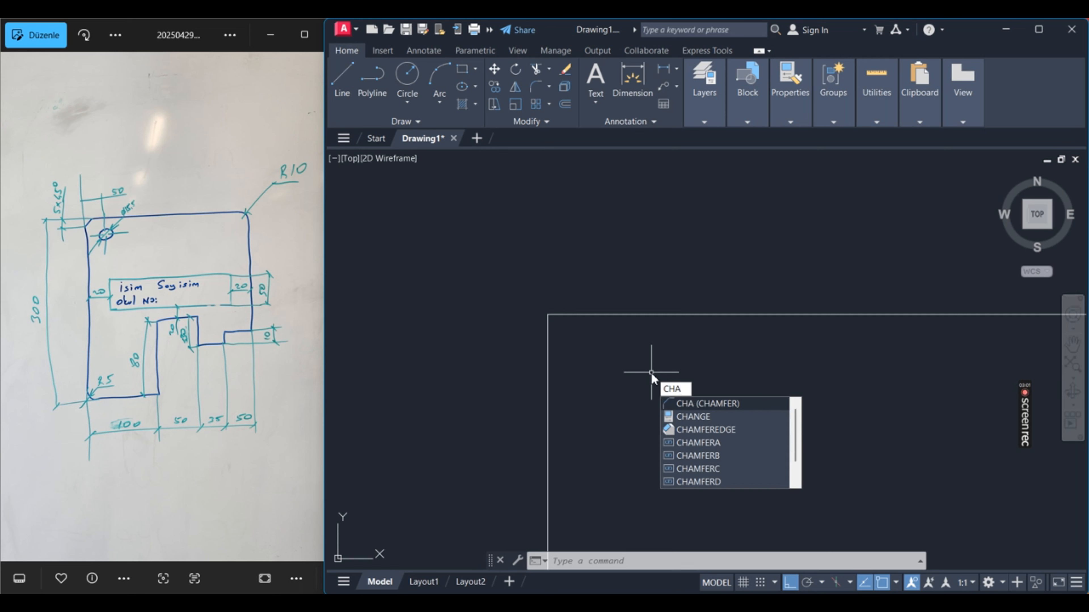
key("Return")
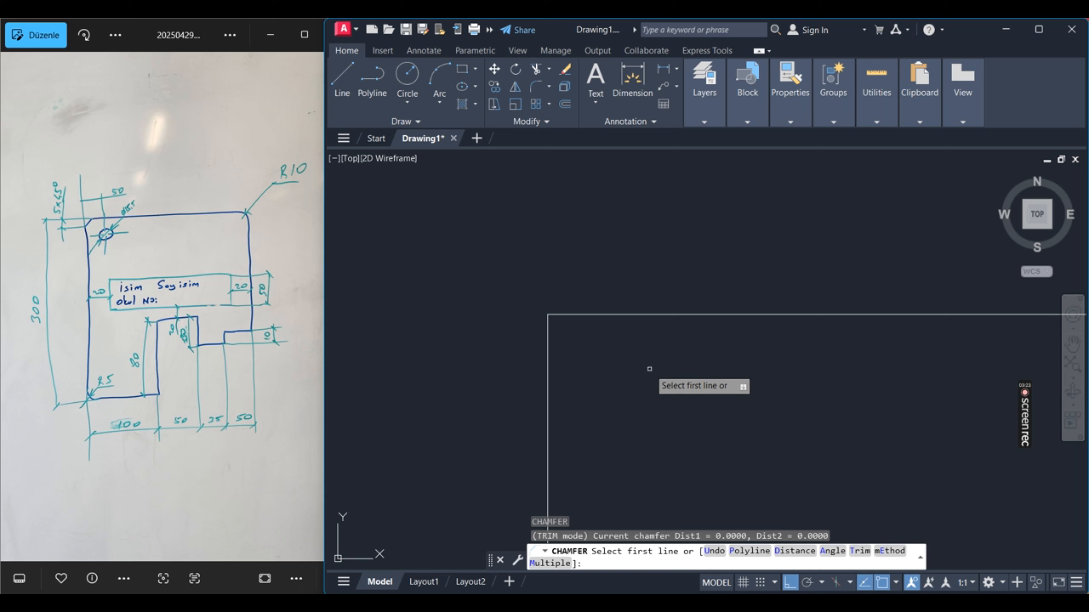
type("d")
key("Return")
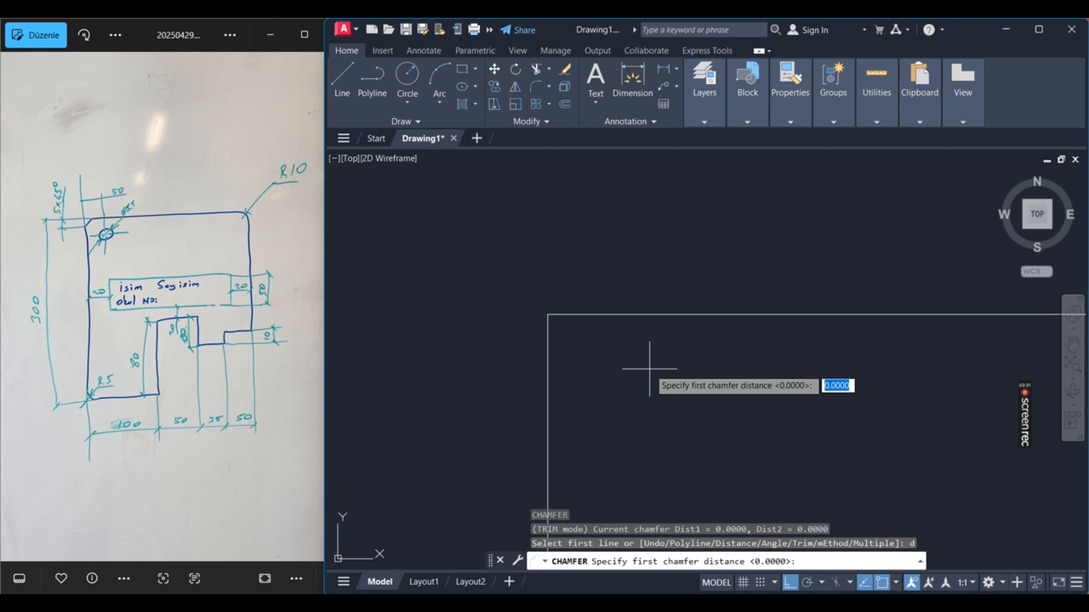
type("5")
key("Return")
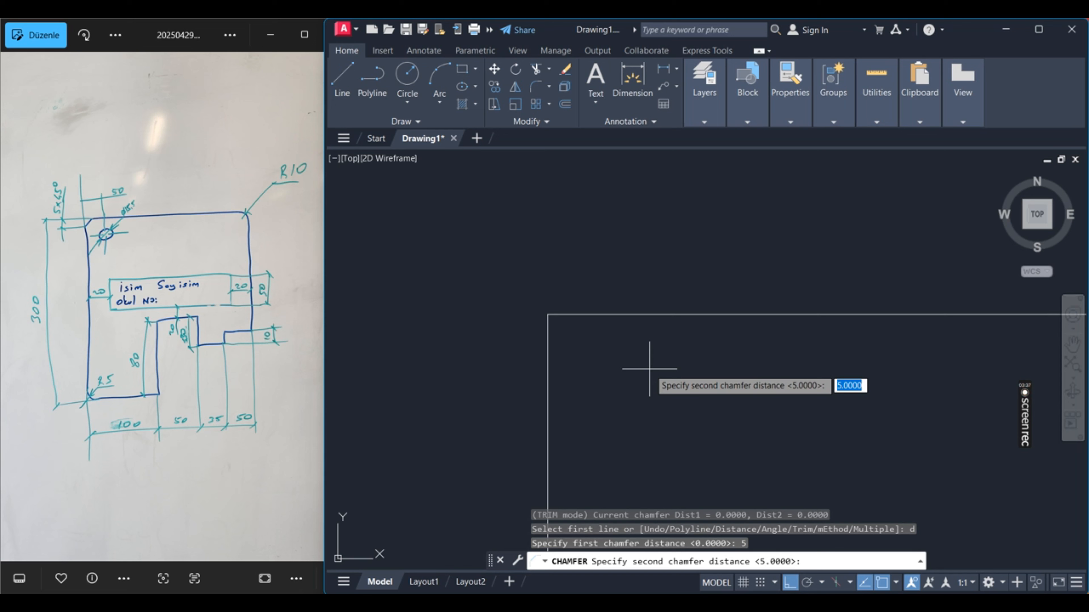
key("Return")
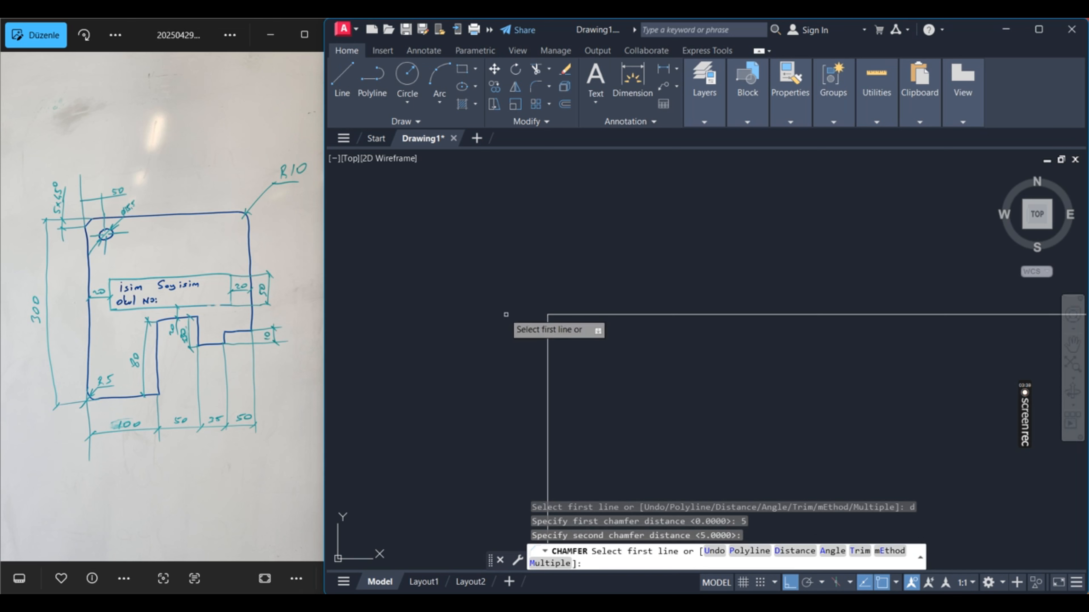
left_click(552, 342)
left_click(570, 315)
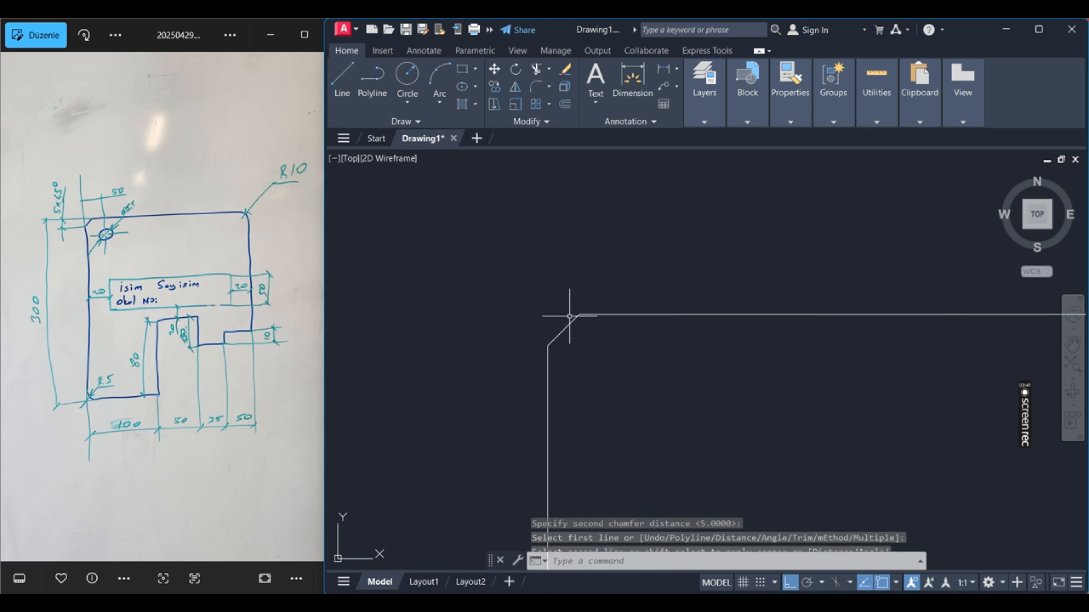
scroll(508, 270, "down", 2)
scroll(509, 275, "down", 3)
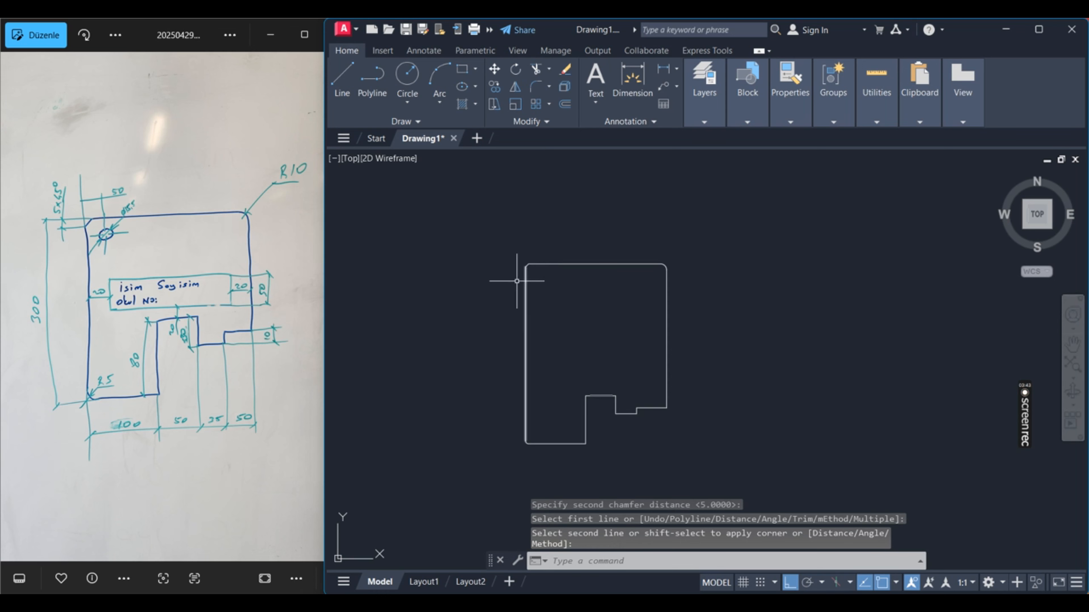
scroll(564, 336, "up", 2)
key("Escape")
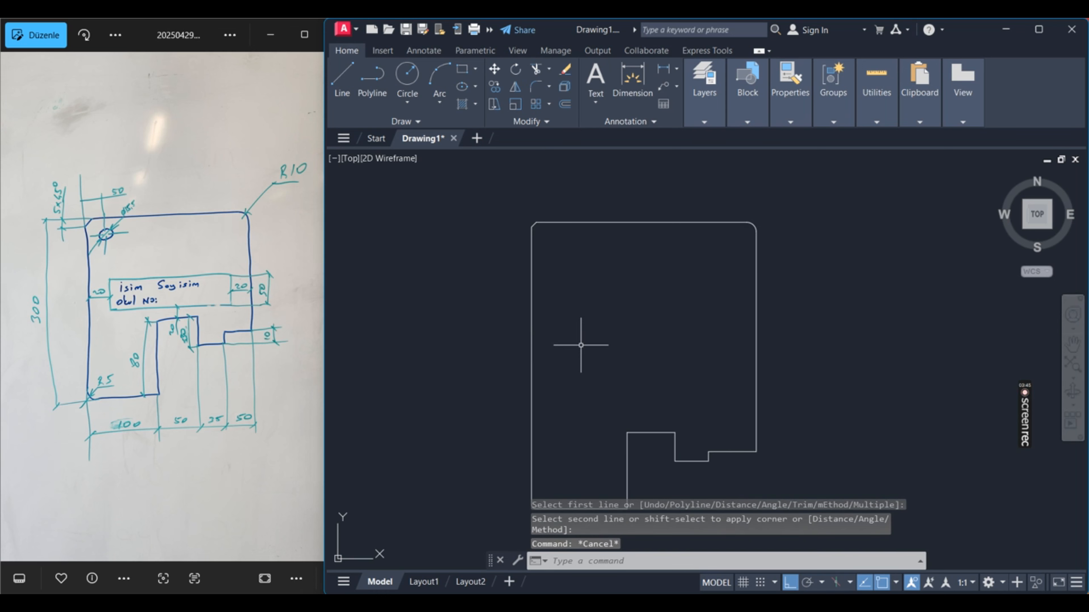
Offset the left and top edges 50 units inward so they cross at the hole centre.
scroll(111, 235, "up", 2)
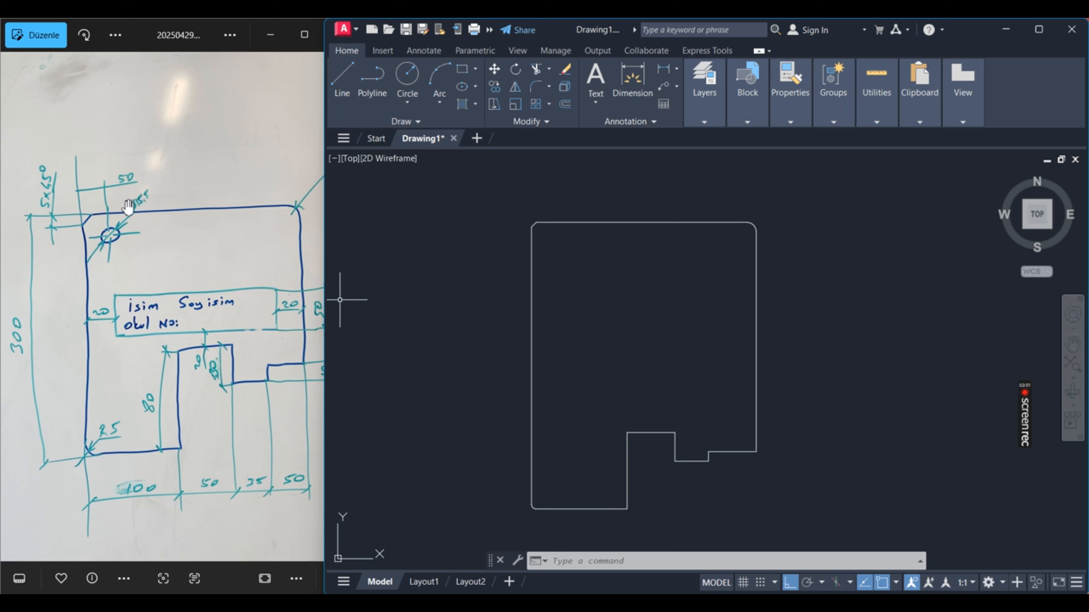
scroll(604, 253, "up", 4)
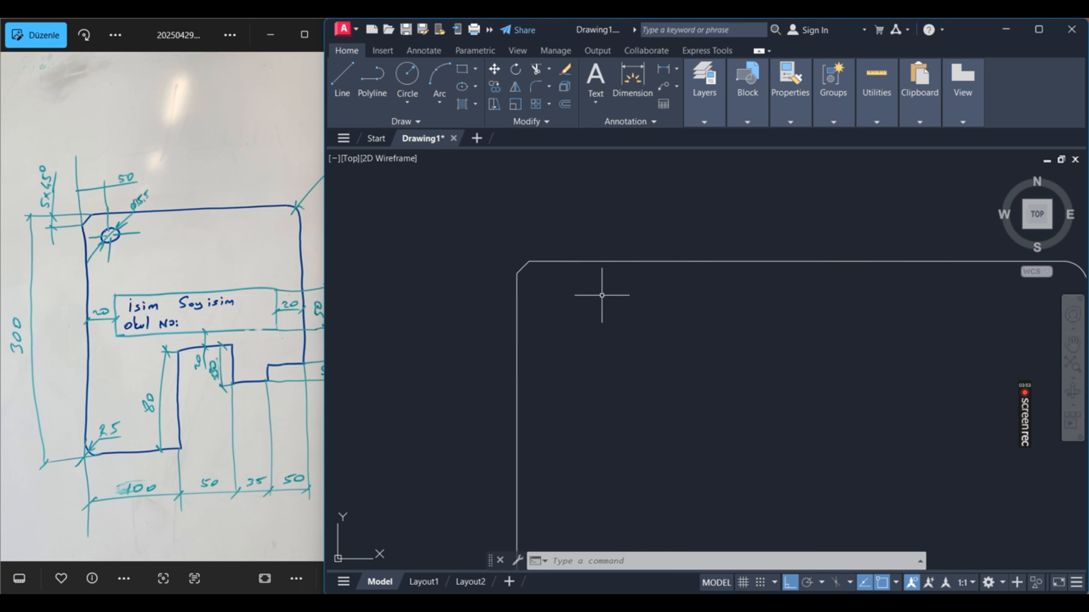
scroll(360, 286, "down", 2)
key("Escape")
key("Escape")
type("o")
key("Return")
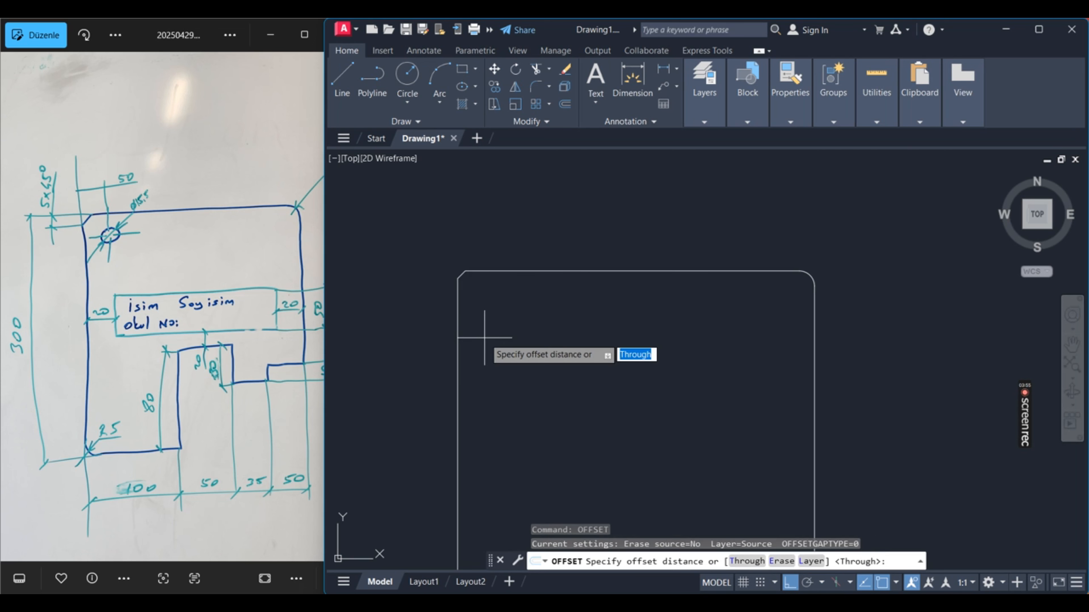
type("50")
key("Return")
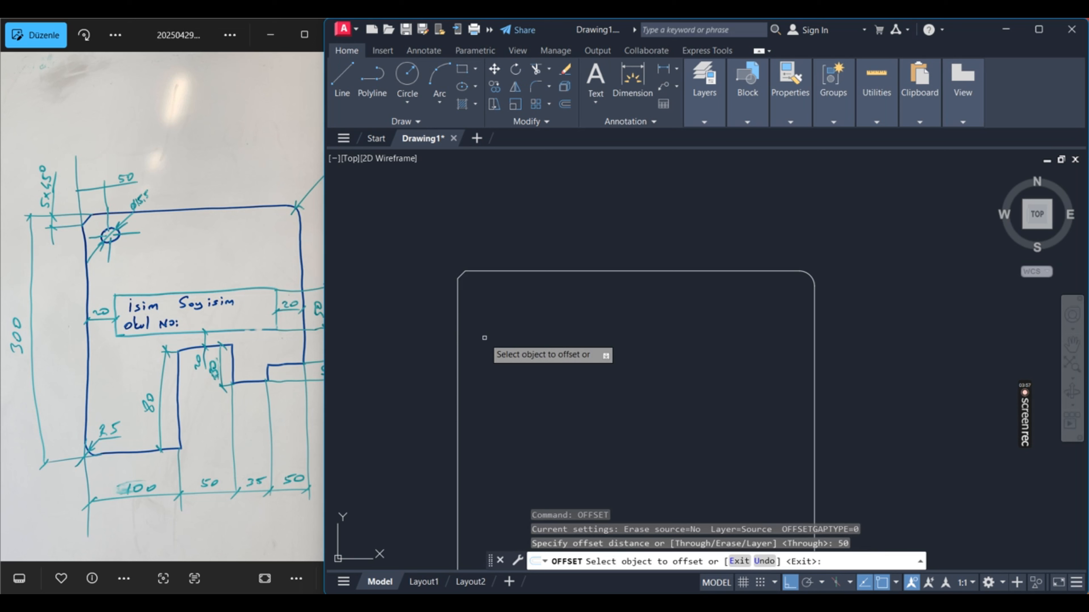
left_click(458, 302)
left_click(531, 302)
left_click(515, 271)
key("Escape")
Start the CIRCLE command with C.
type("CC")
key("Escape")
type("c")
key("Return")
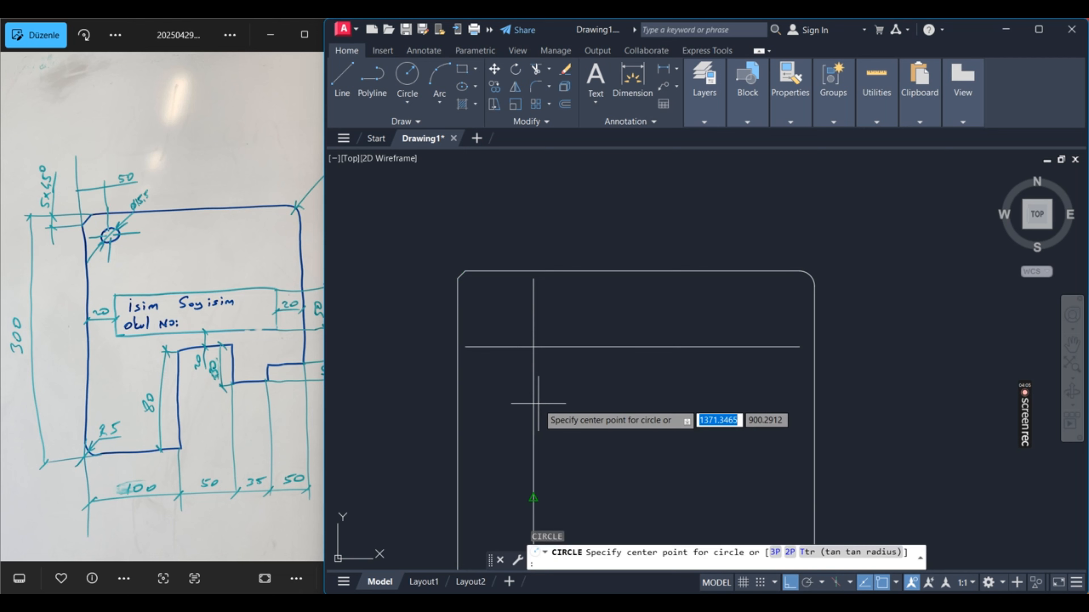
Draw the hole circle at the offset-line crossing and a larger guide circle around it.
left_click(534, 346)
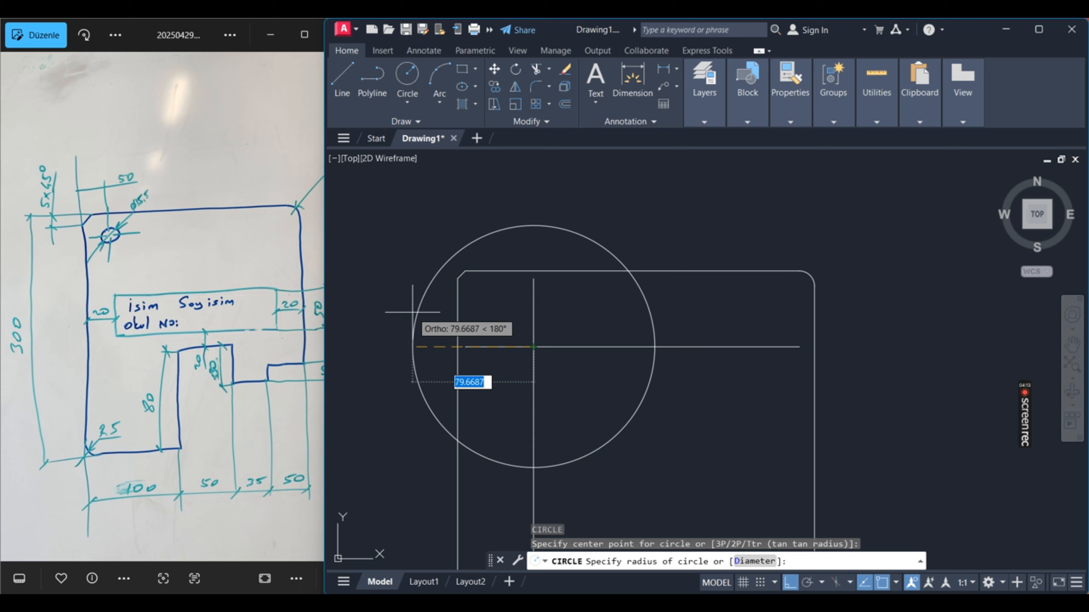
type("155/20")
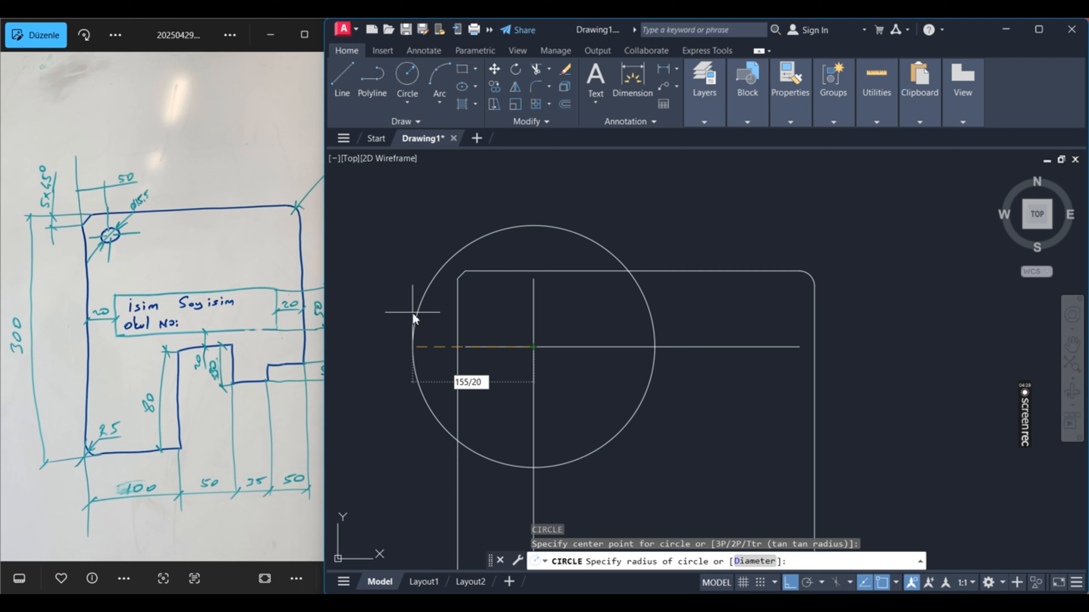
key("Return")
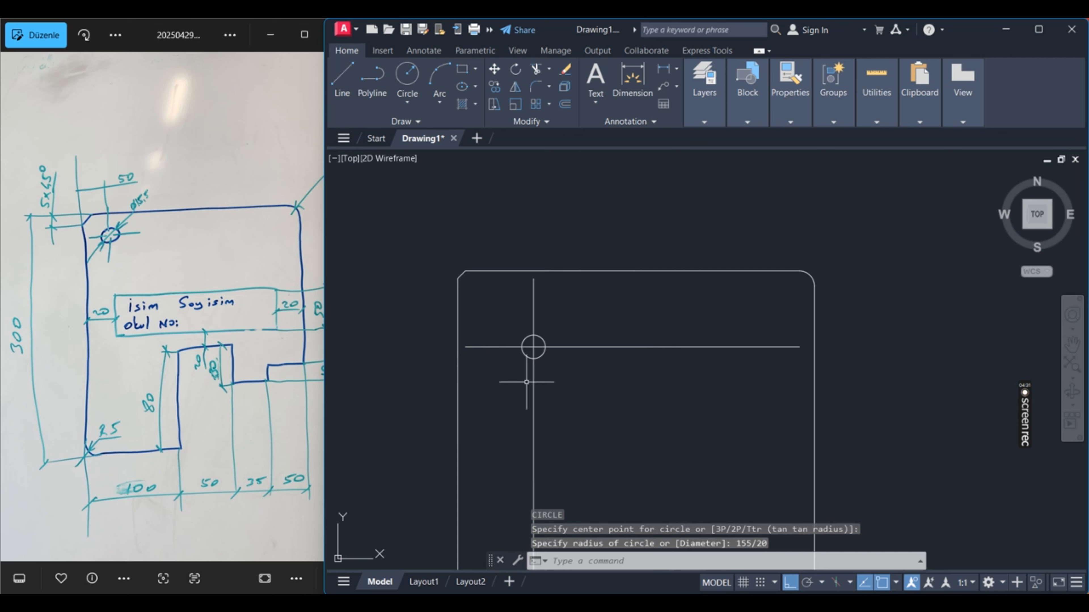
key("Escape")
scroll(533, 352, "up", 6)
key("Return")
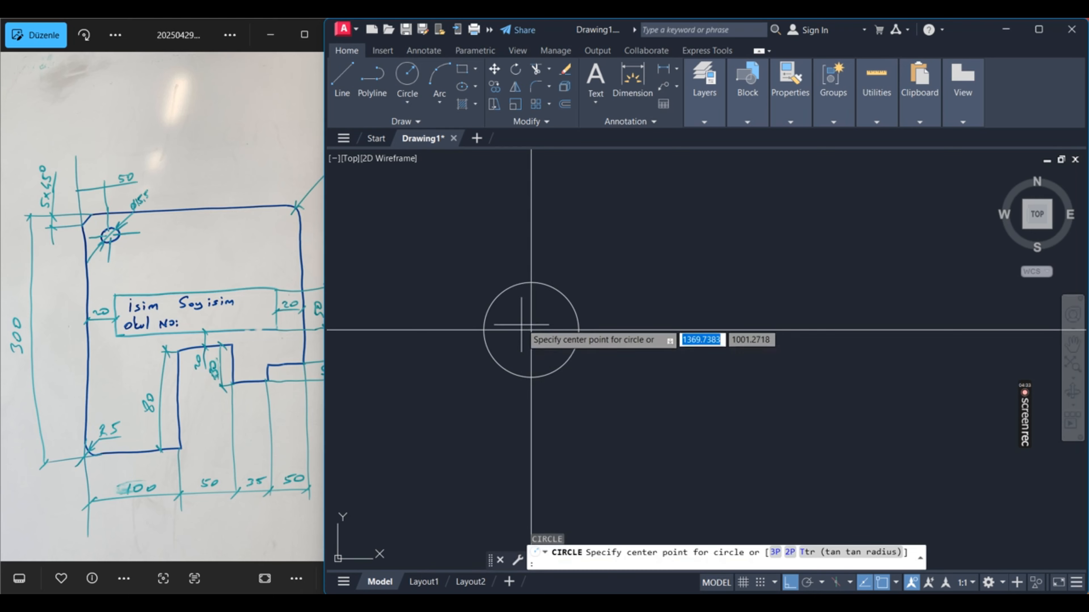
left_click(529, 329)
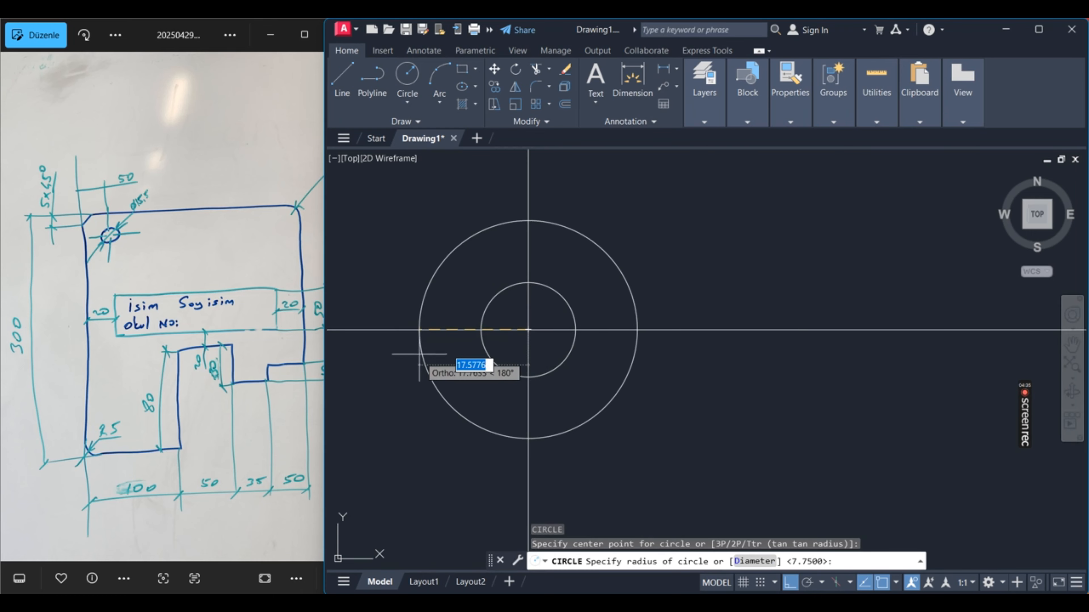
left_click(425, 360)
key("Escape")
Trim the centre lines back to the guide circle.
left_click(639, 433)
left_click(601, 389)
type("tr")
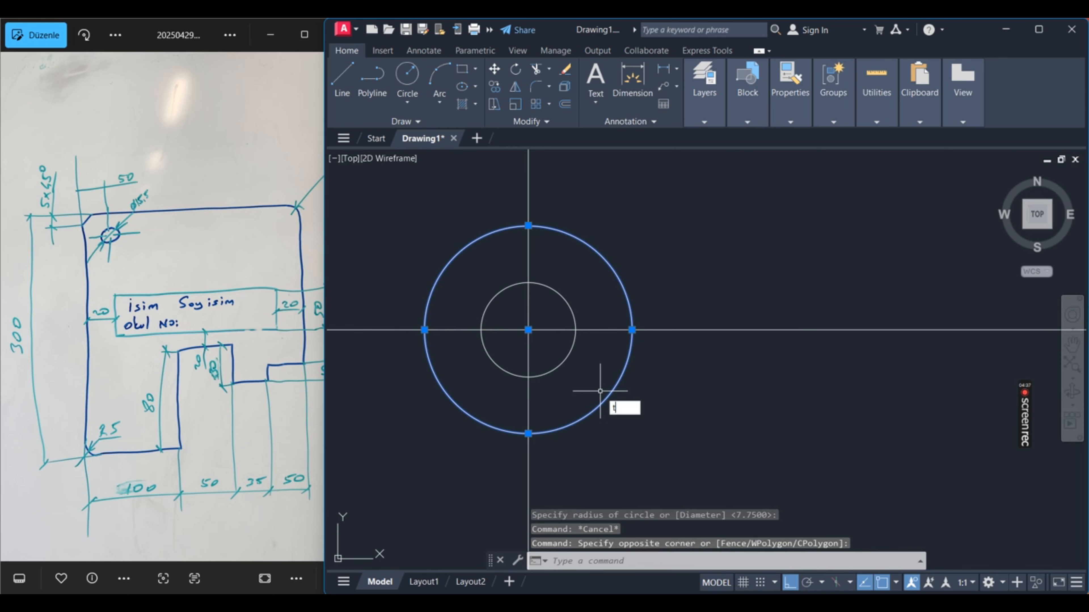
key("Return")
scroll(612, 362, "down", 6)
left_click(679, 370)
left_click(649, 314)
left_click(649, 314)
left_click(574, 296)
left_click(547, 327)
left_click(543, 379)
left_click(544, 380)
left_click(625, 422)
key("Escape")
scroll(590, 347, "up", 6)
scroll(591, 348, "up", 2)
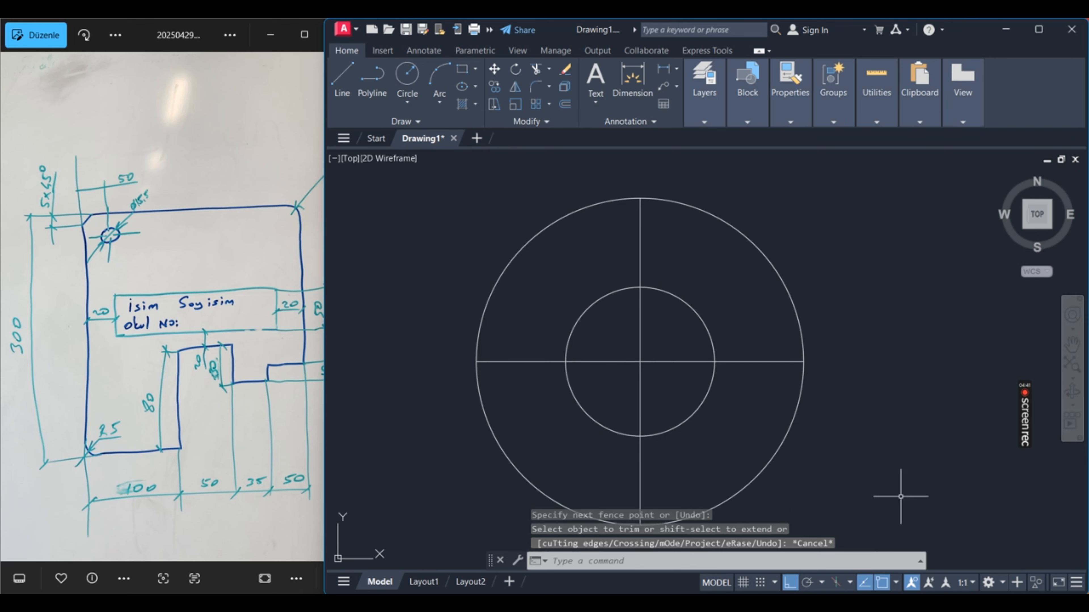
Erase the temporary guide circle, regenerating the display along the way.
left_click(904, 498)
left_click(717, 389)
key("Escape")
left_click(839, 445)
left_click(757, 411)
type("r")
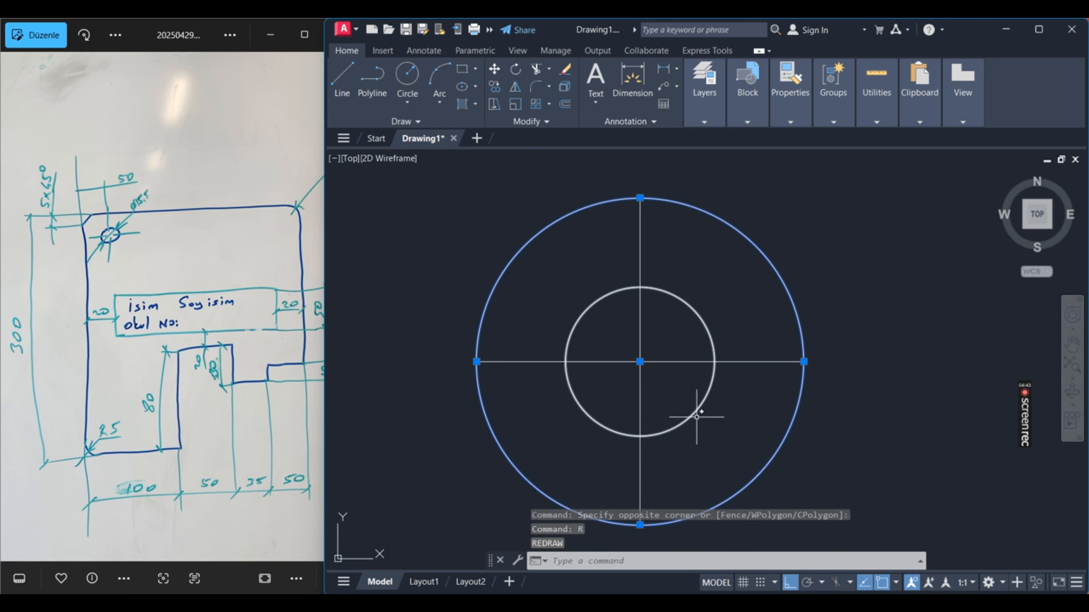
key("Return")
type("re")
key("Return")
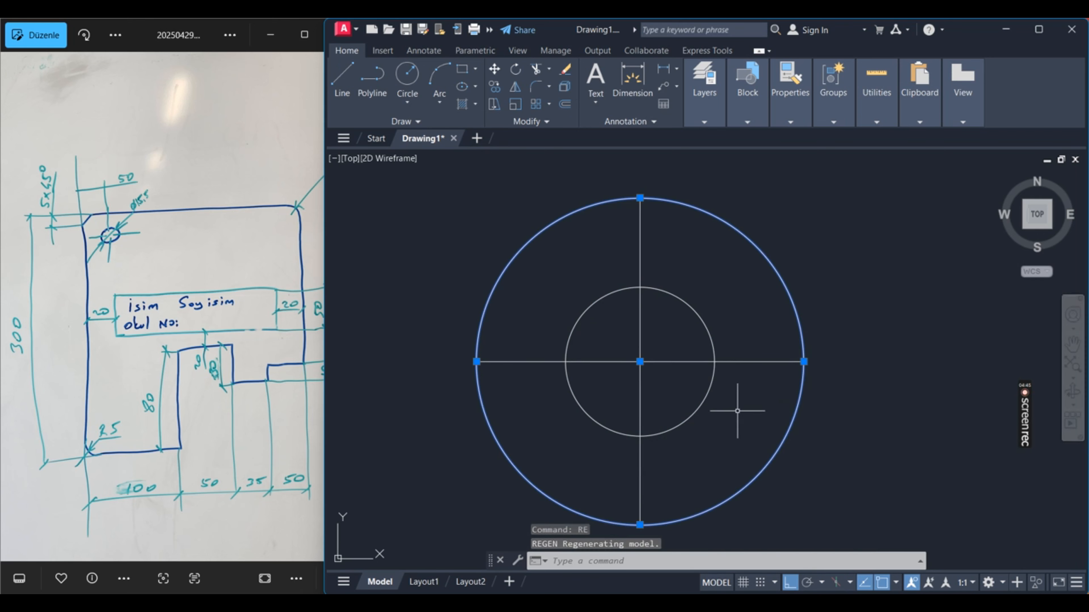
key("Escape")
left_click(792, 445)
left_click(755, 428)
type("e")
key("Return")
scroll(521, 323, "down", 8)
scroll(521, 322, "down", 4)
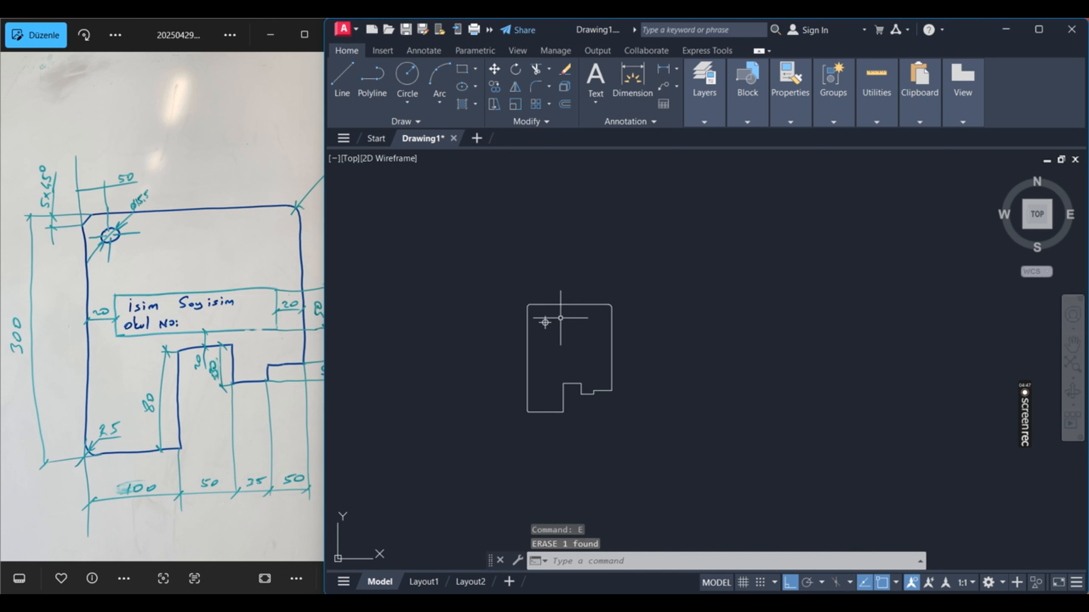
scroll(542, 319, "up", 4)
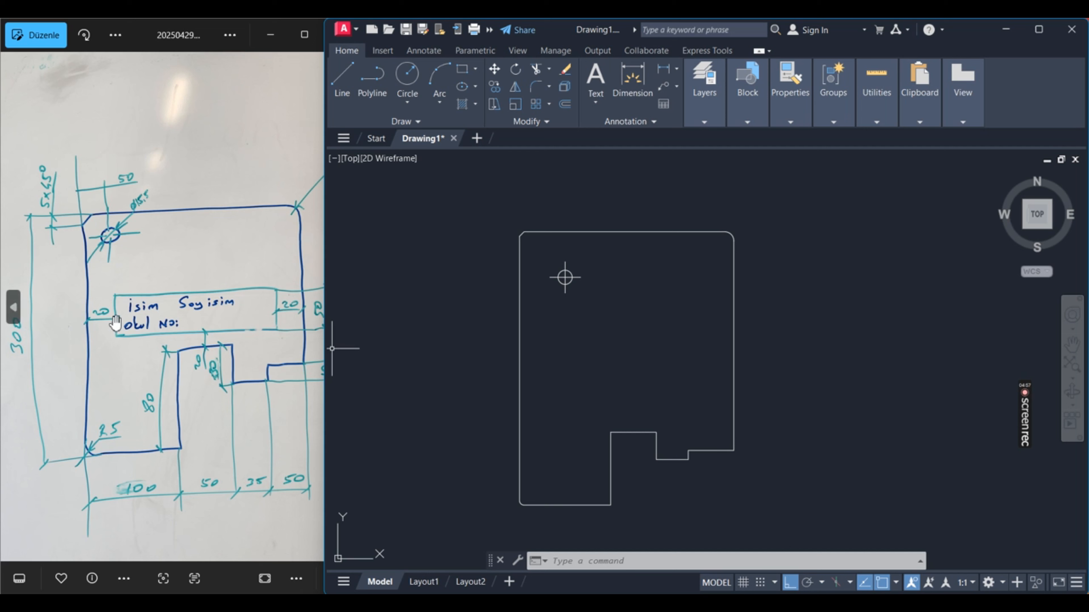
scroll(193, 354, "down", 1)
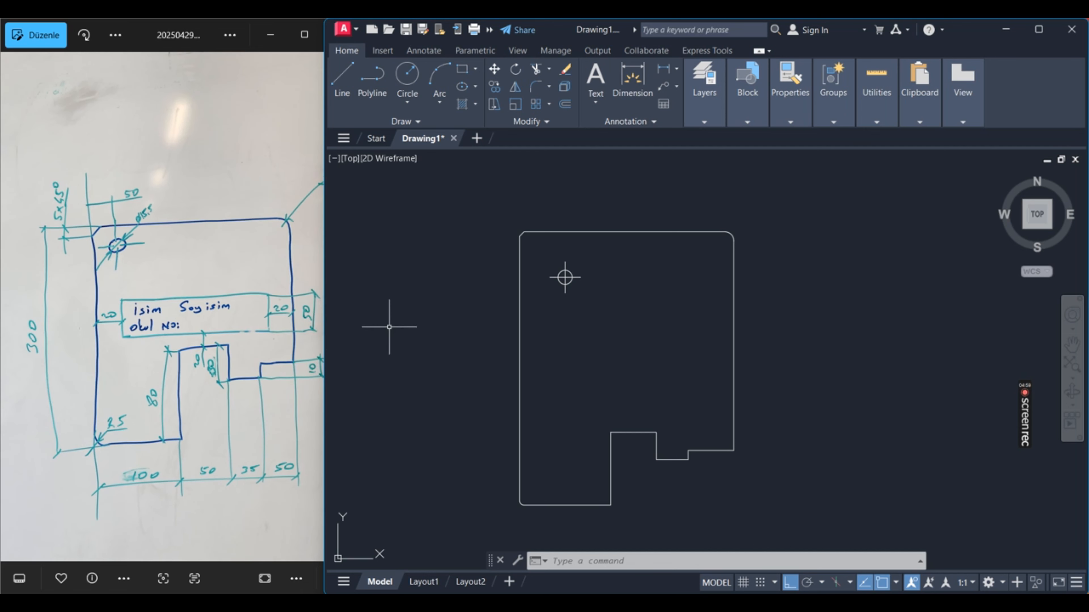
key("Escape")
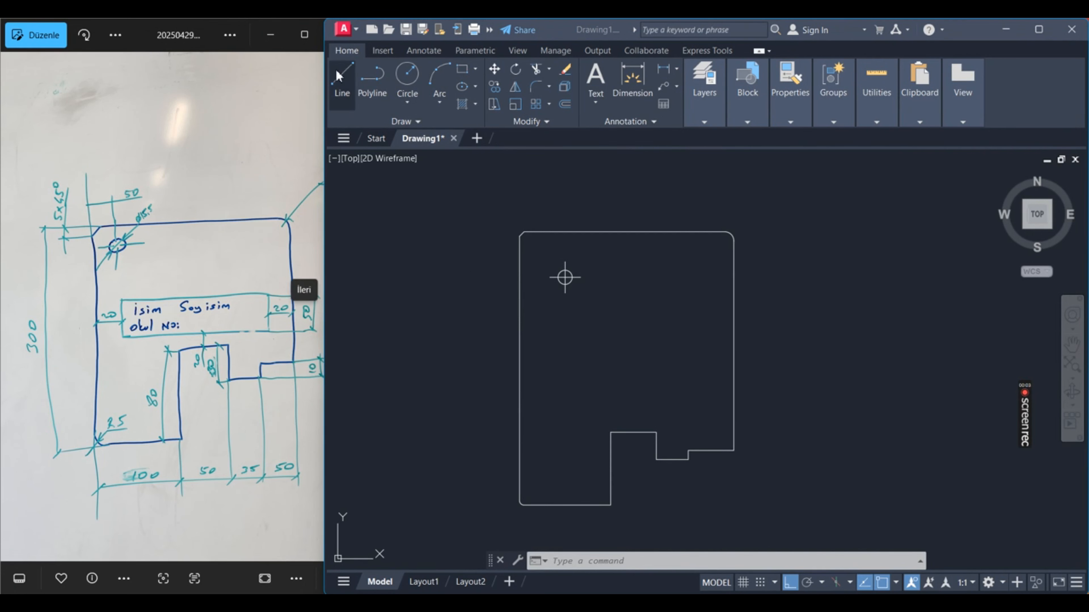
left_click(618, 343)
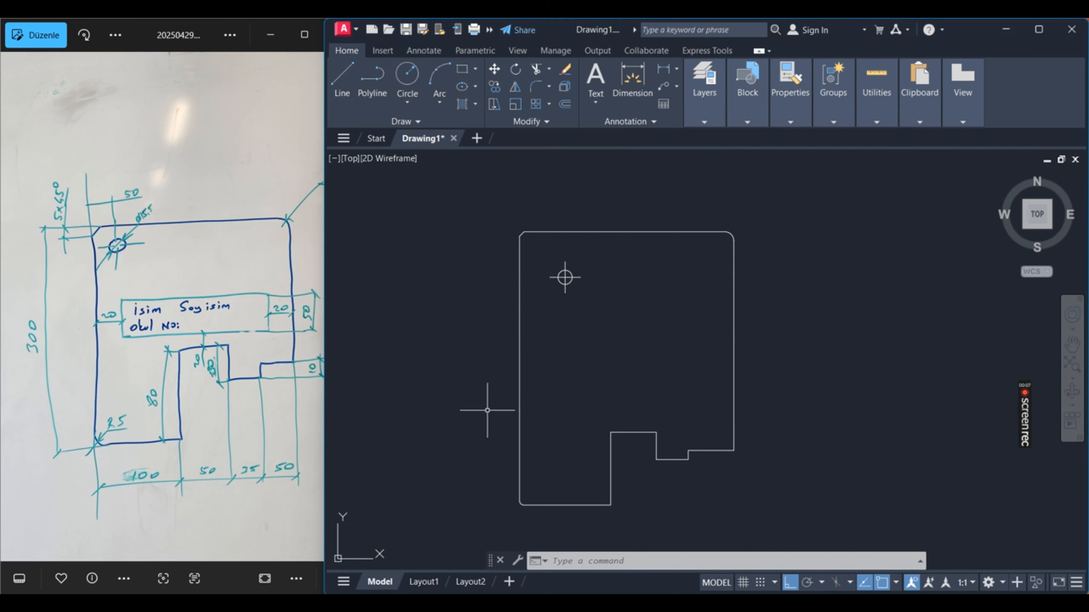
Offset the notch's top edge 20 units upward.
key("Escape")
key("Escape")
type("o")
key("Return")
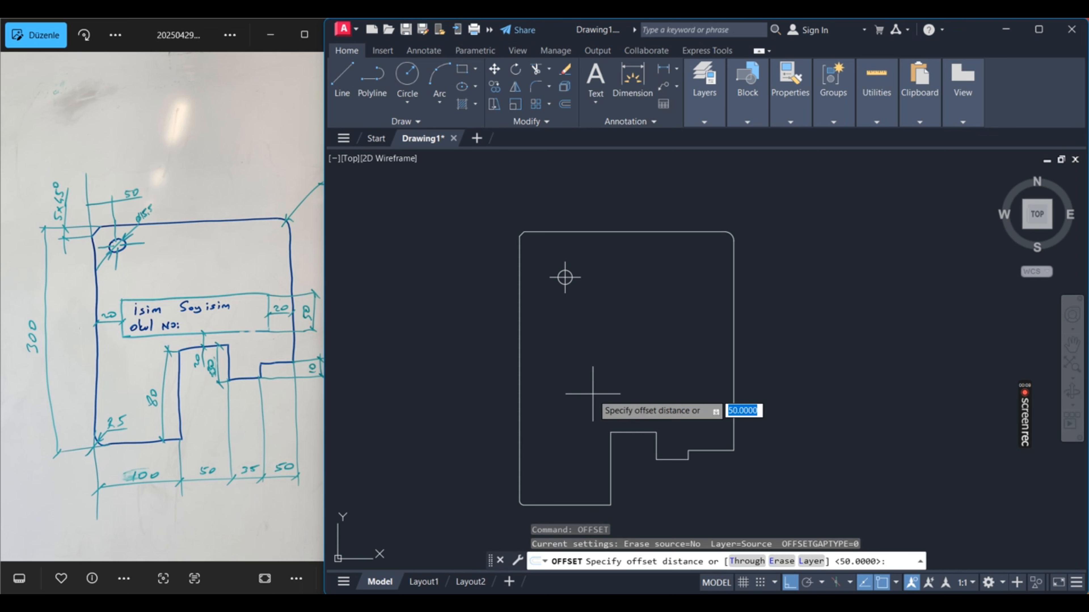
type("20")
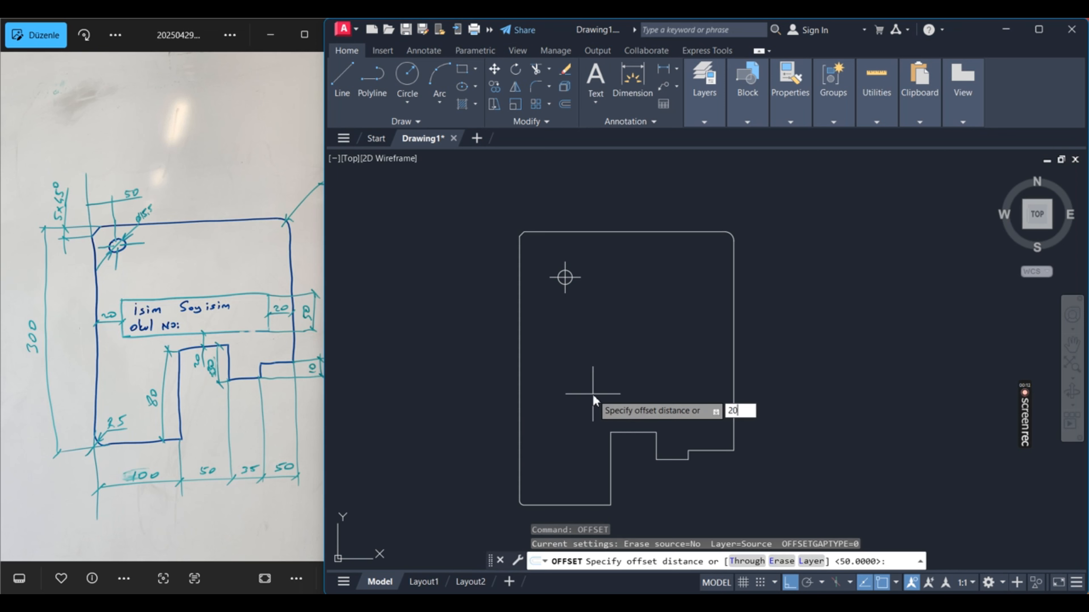
key("Return")
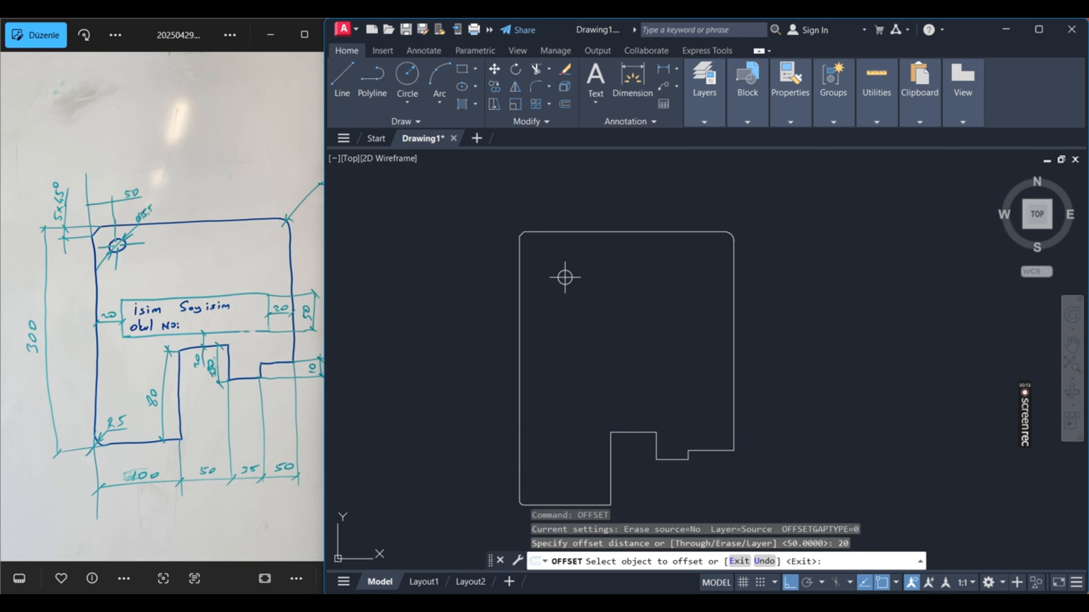
left_click(645, 432)
left_click(639, 412)
key("Escape")
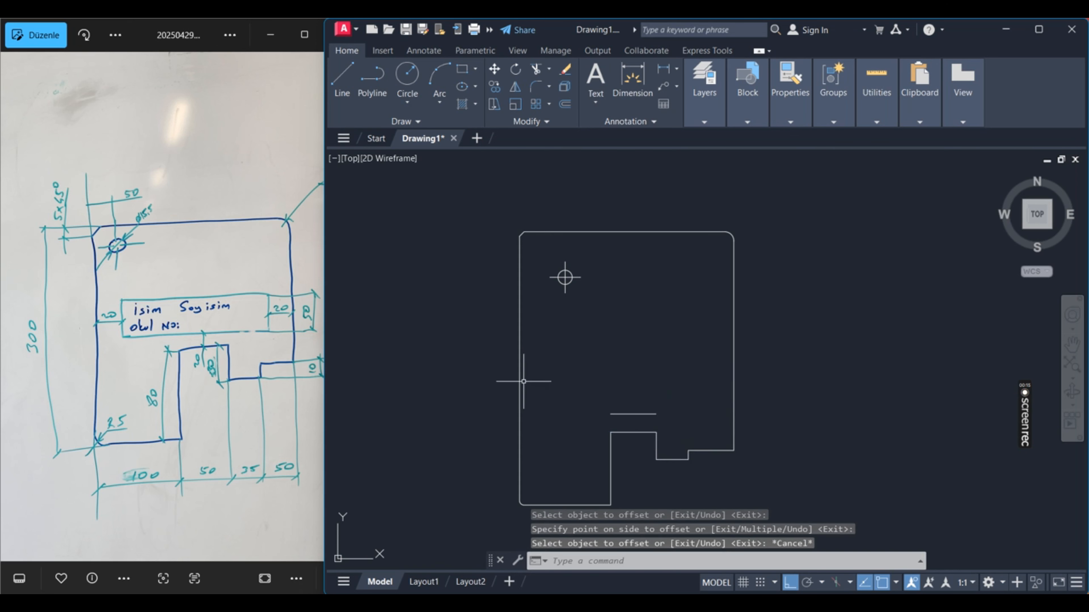
Offset the plate's left and right edges 20 units inward.
type("o")
key("Return")
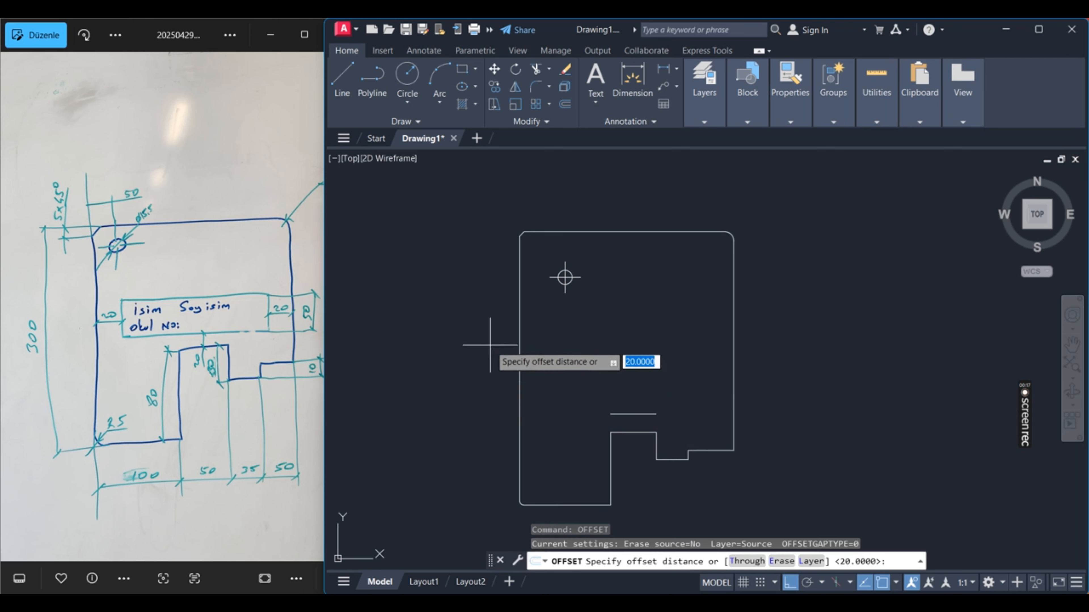
key("Return")
left_click(523, 377)
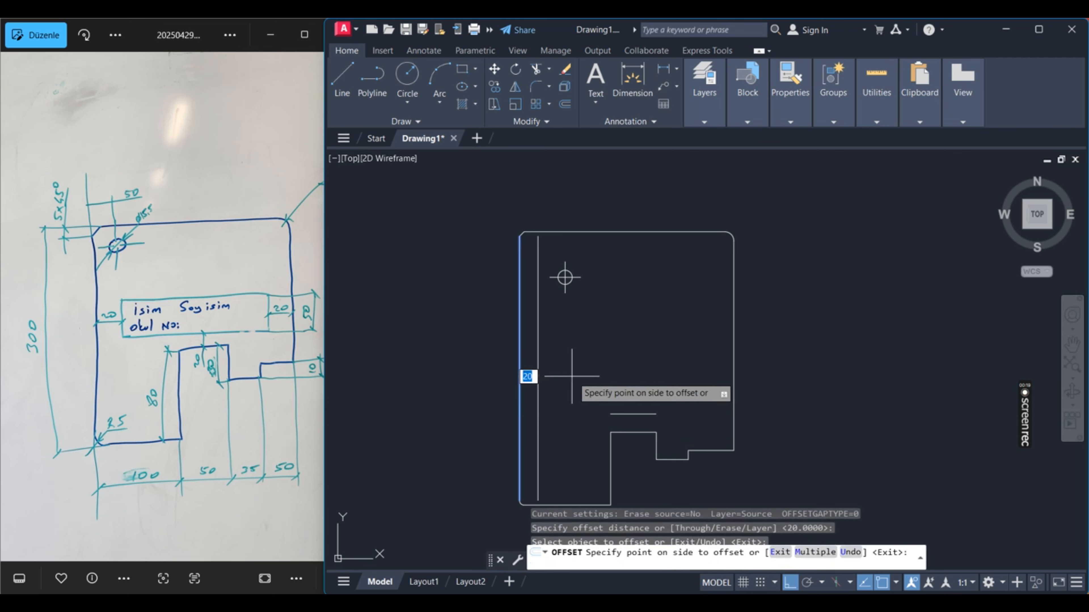
left_click(720, 382)
left_click(732, 385)
left_click(665, 369)
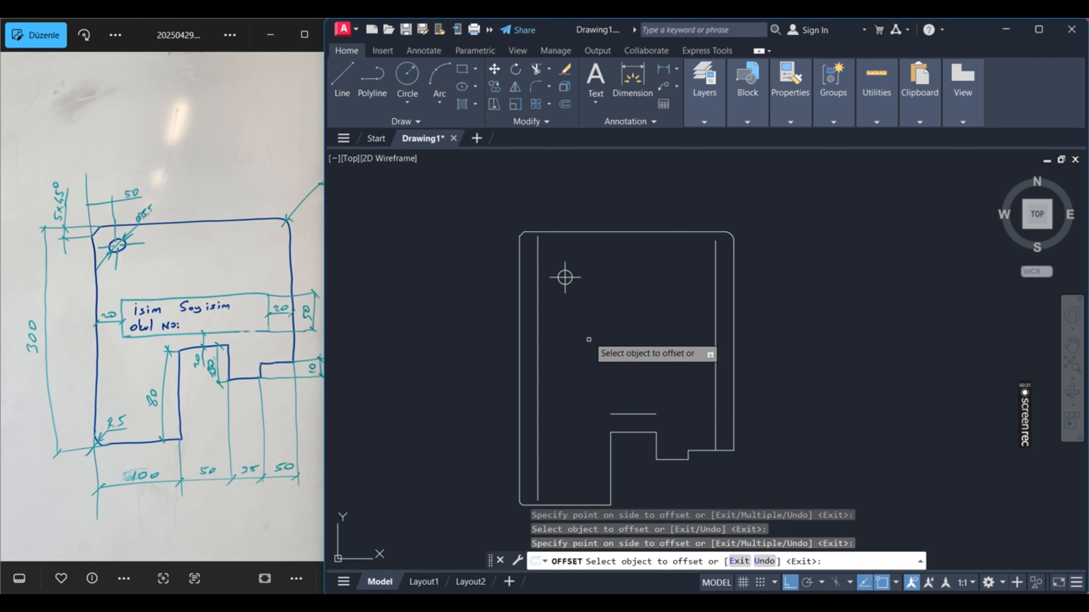
key("Escape")
Offset the new short horizontal line 50 units upward.
type("o")
key("Return")
type("50")
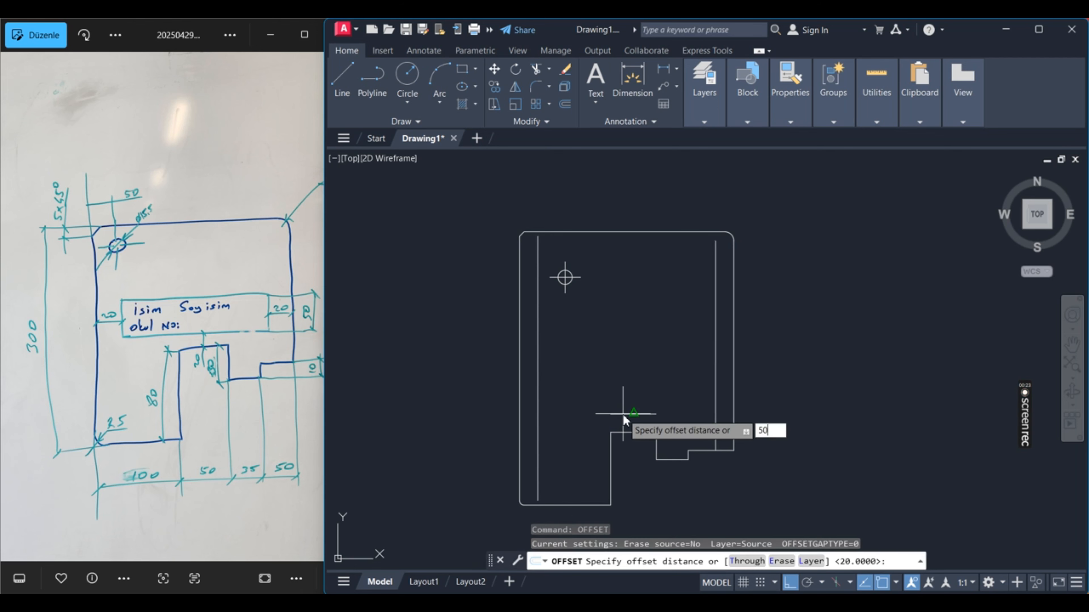
key("Return")
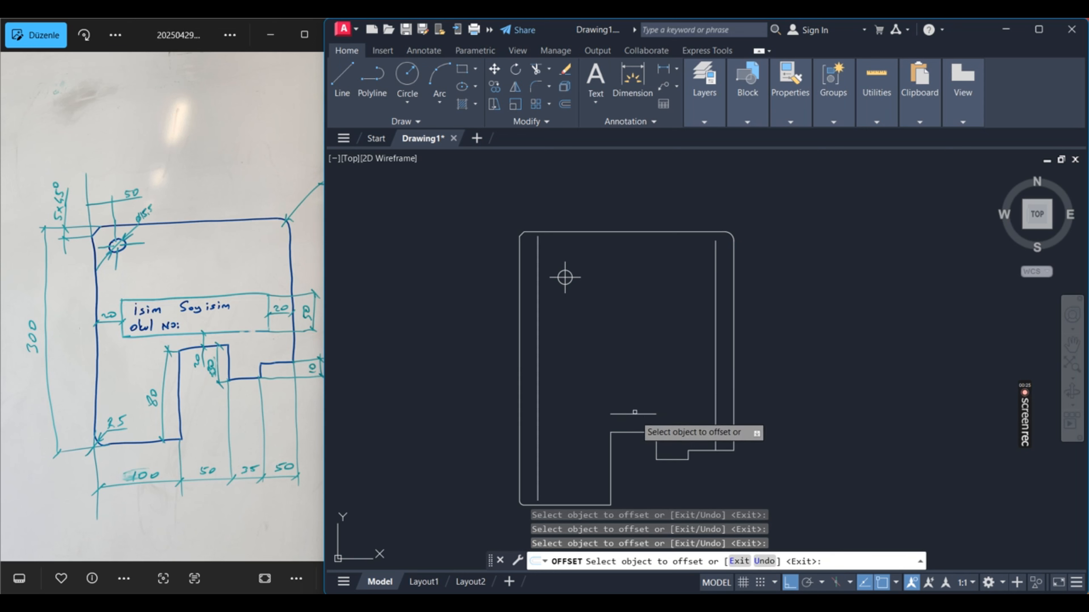
left_click(628, 413)
left_click(639, 389)
key("Escape")
key("Escape")
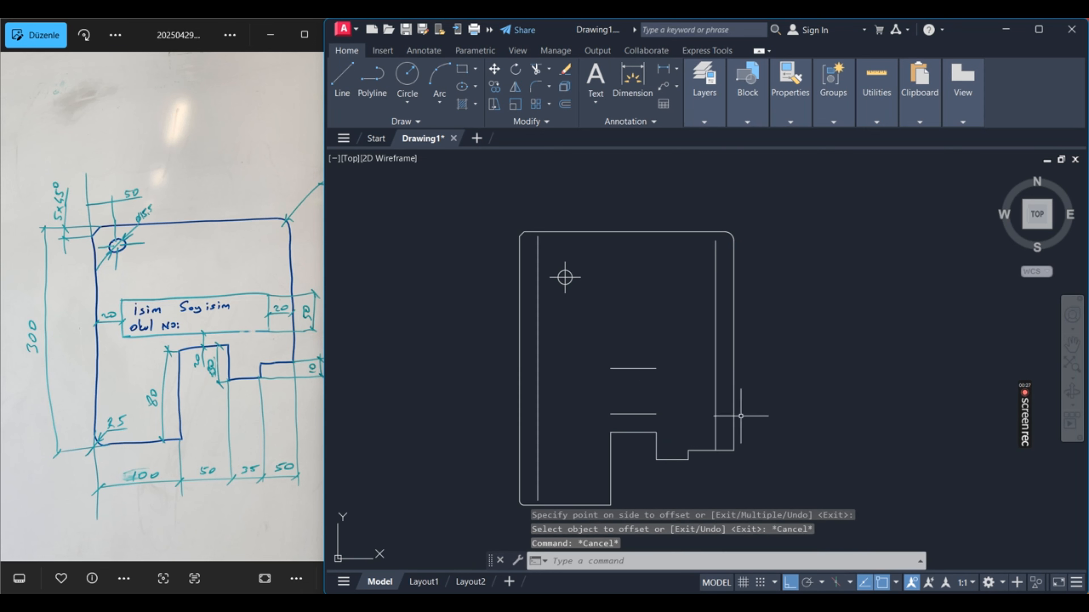
Set the fillet radius to 0 and close the box's top-right and lower-right corners.
type("f")
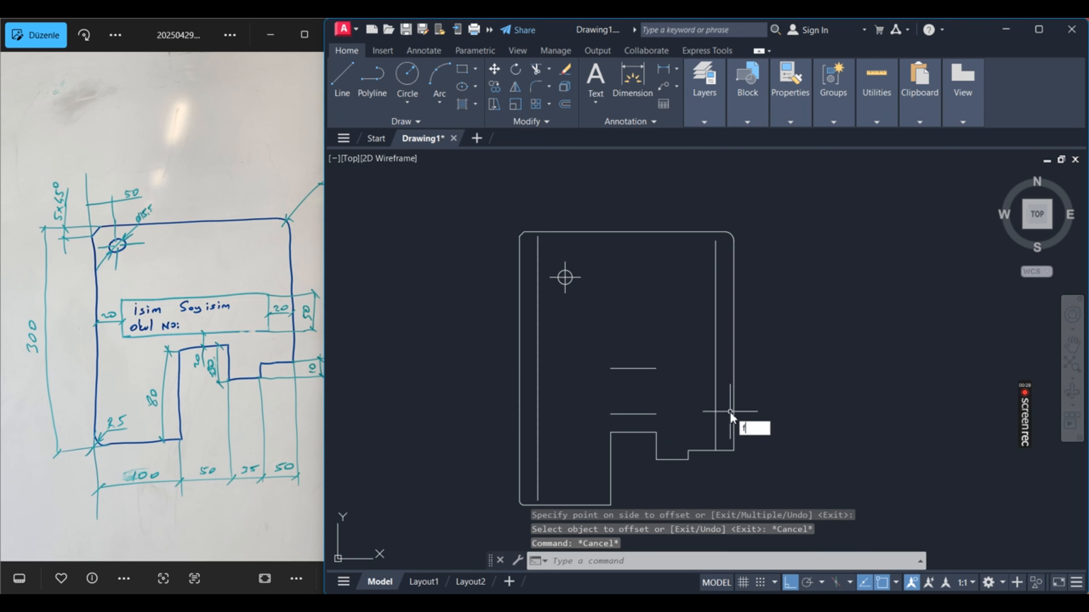
key("Return")
type("r")
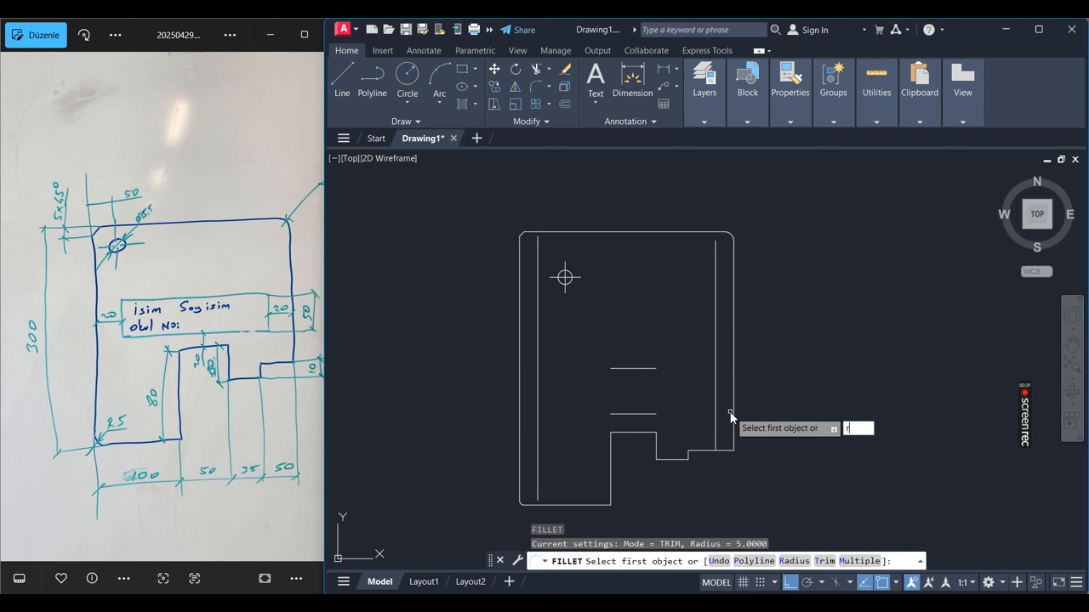
key("Return")
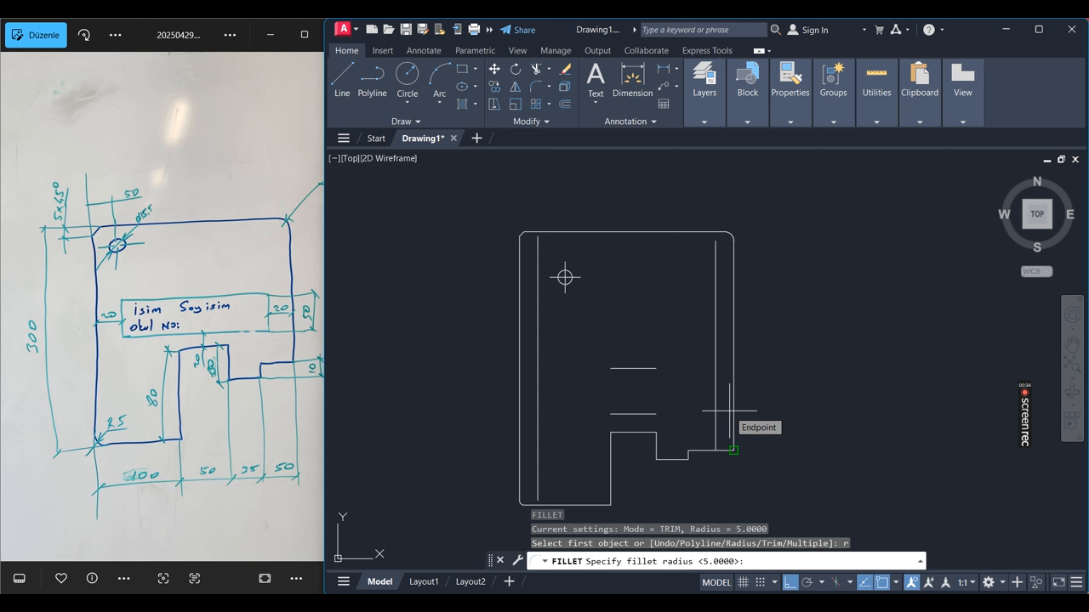
type("0")
key("Return")
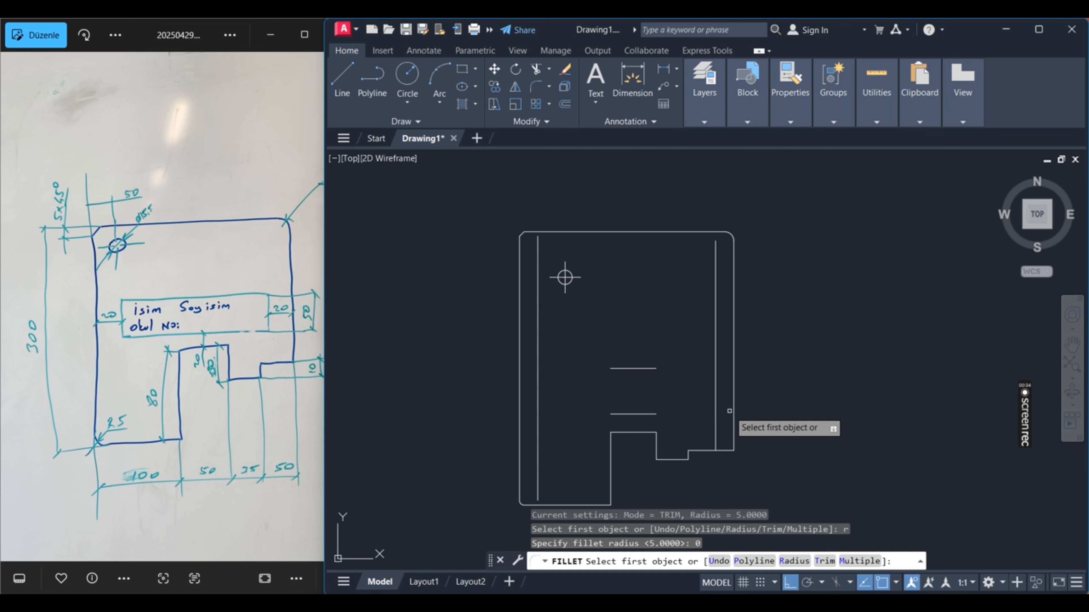
left_click(620, 367)
left_click(716, 379)
key("Return")
left_click(715, 384)
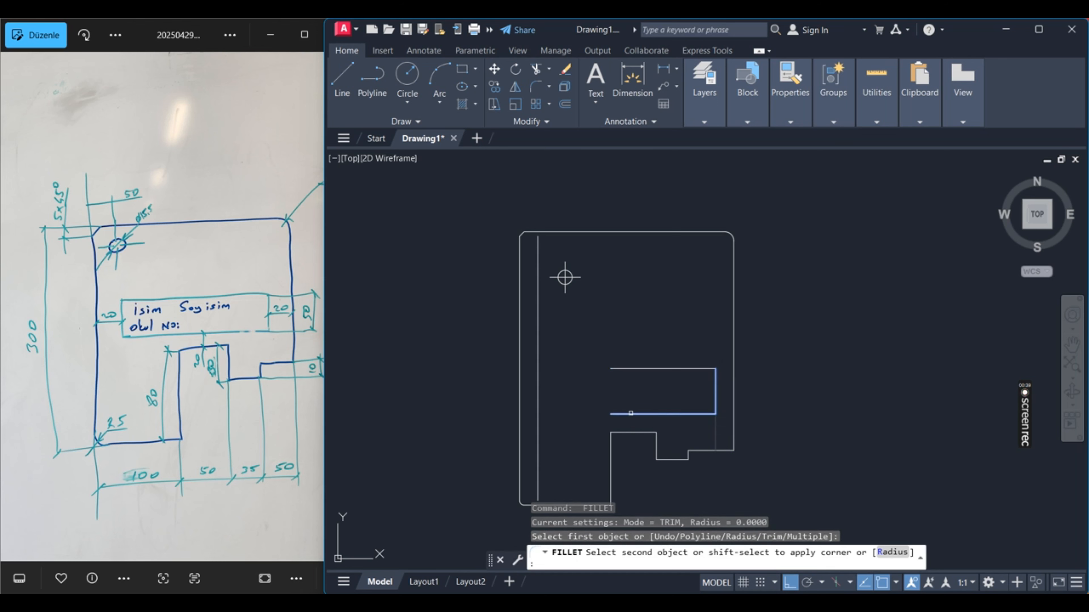
left_click(630, 413)
Close the box's lower-left and top-left corners with zero-radius fillets.
key("Return")
left_click(631, 413)
left_click(539, 392)
key("Return")
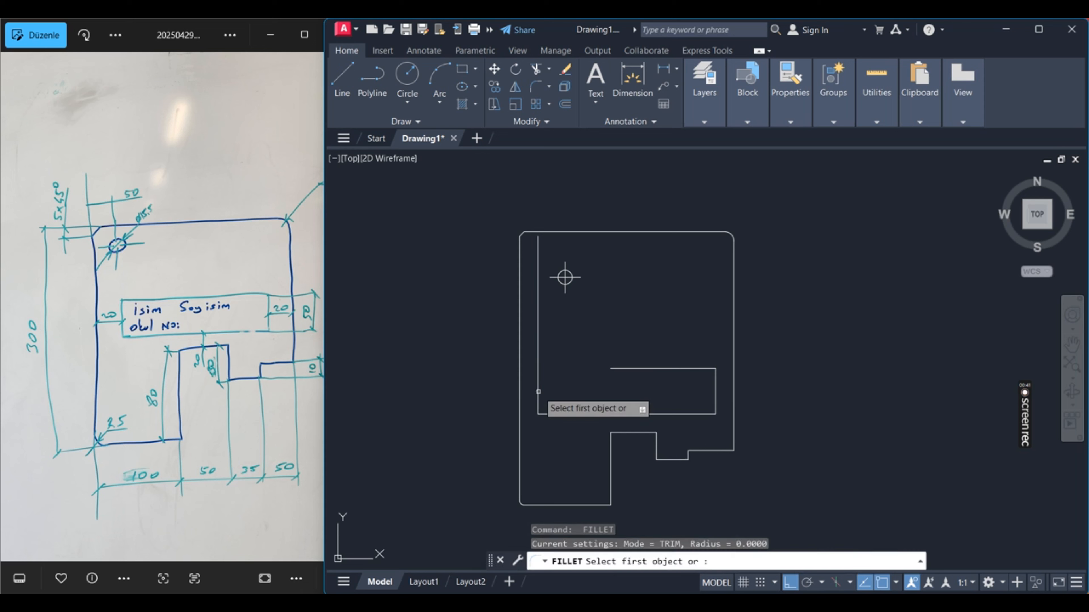
left_click(539, 392)
left_click(615, 369)
key("Escape")
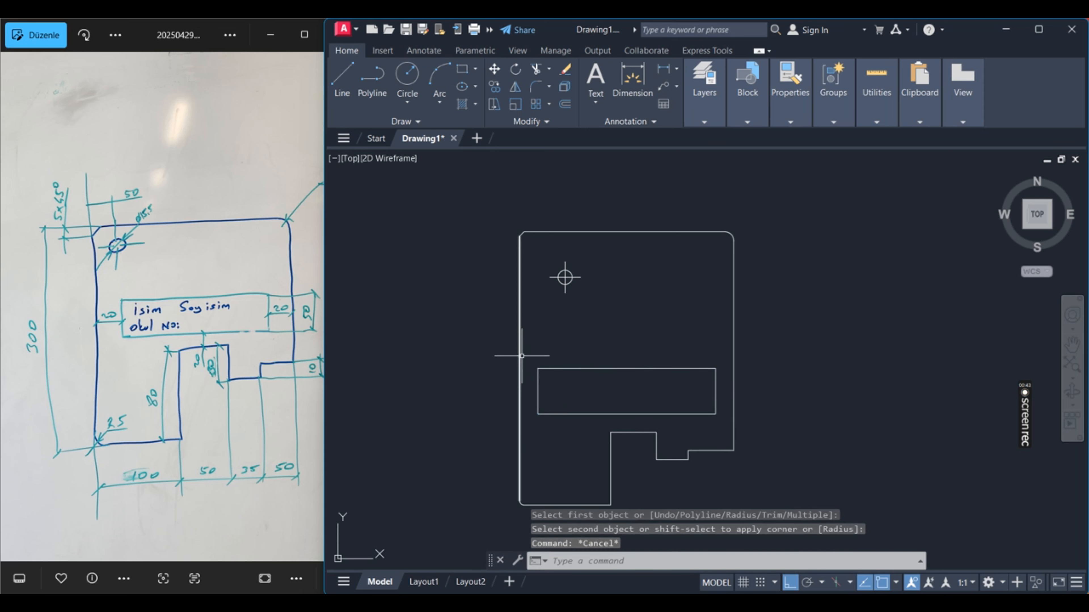
key("Escape")
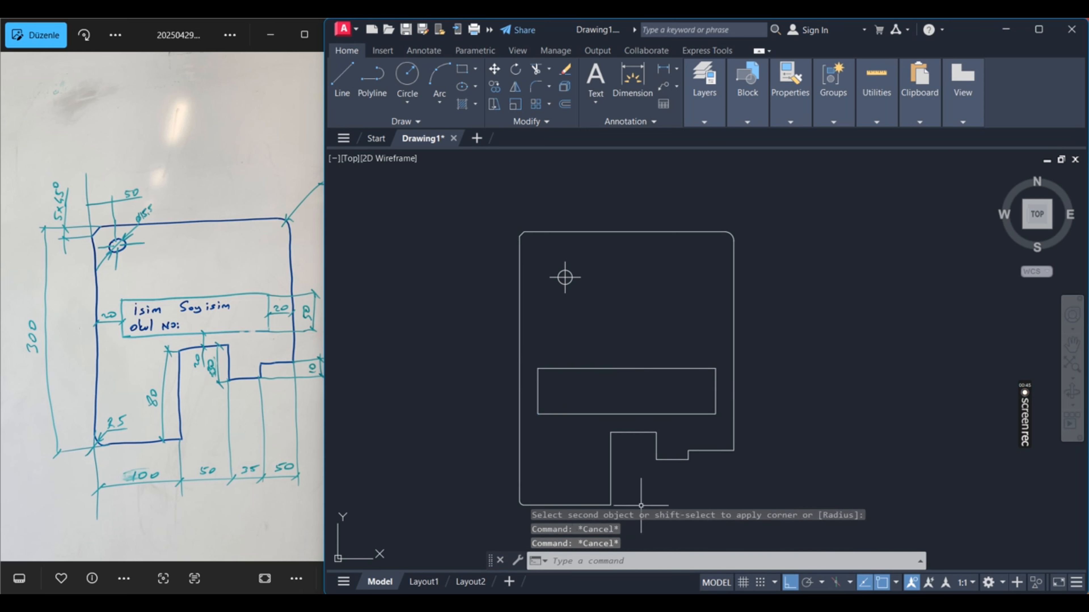
Add multiline text spanning the rectangle: the author's name, surname in capitals, with 1991 below.
left_click(599, 77)
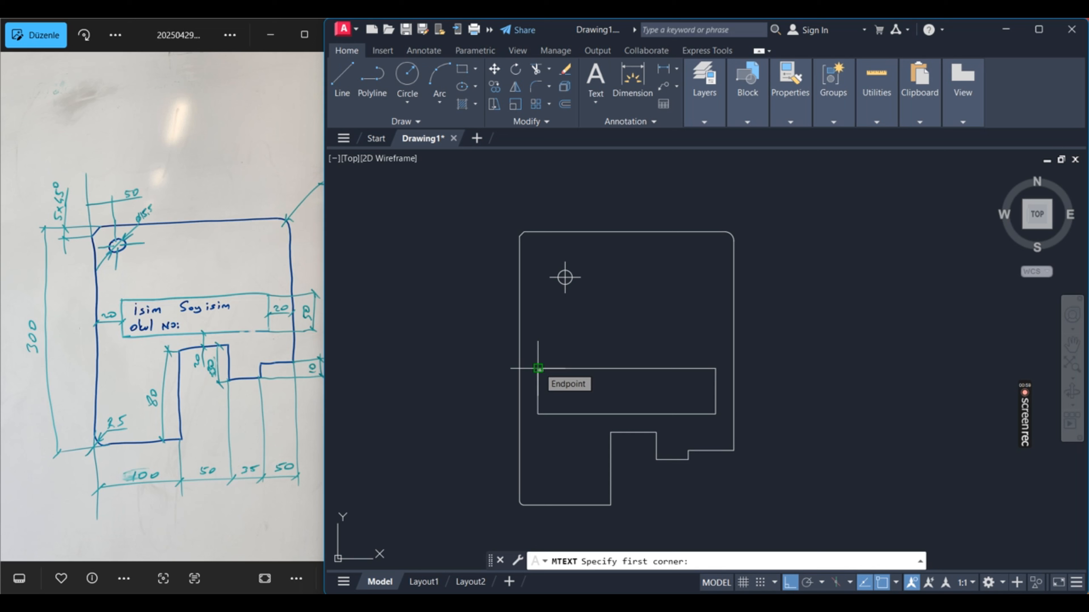
left_click(537, 368)
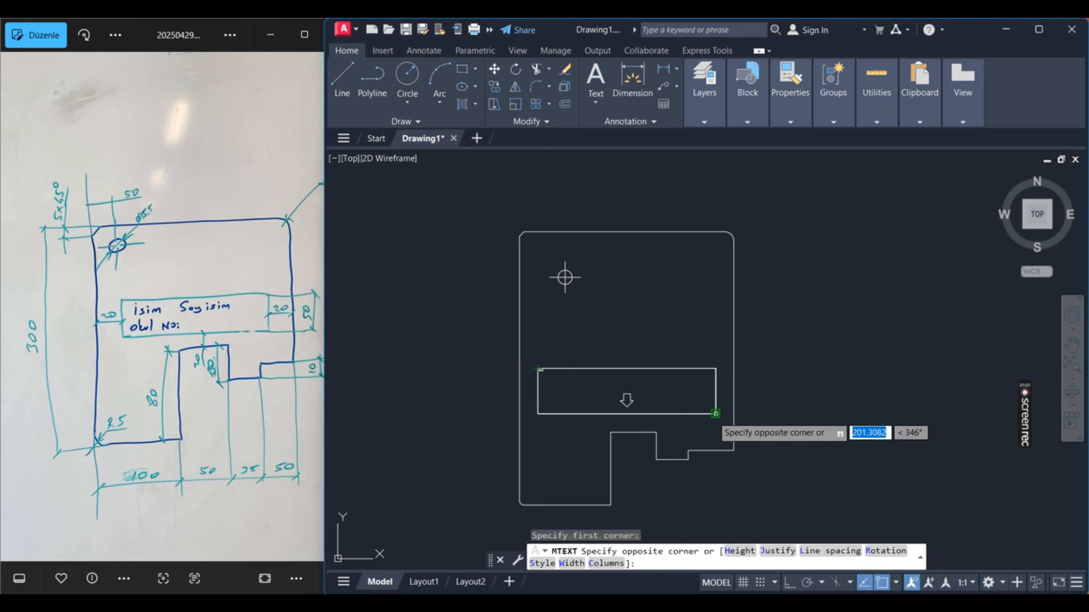
left_click(715, 413)
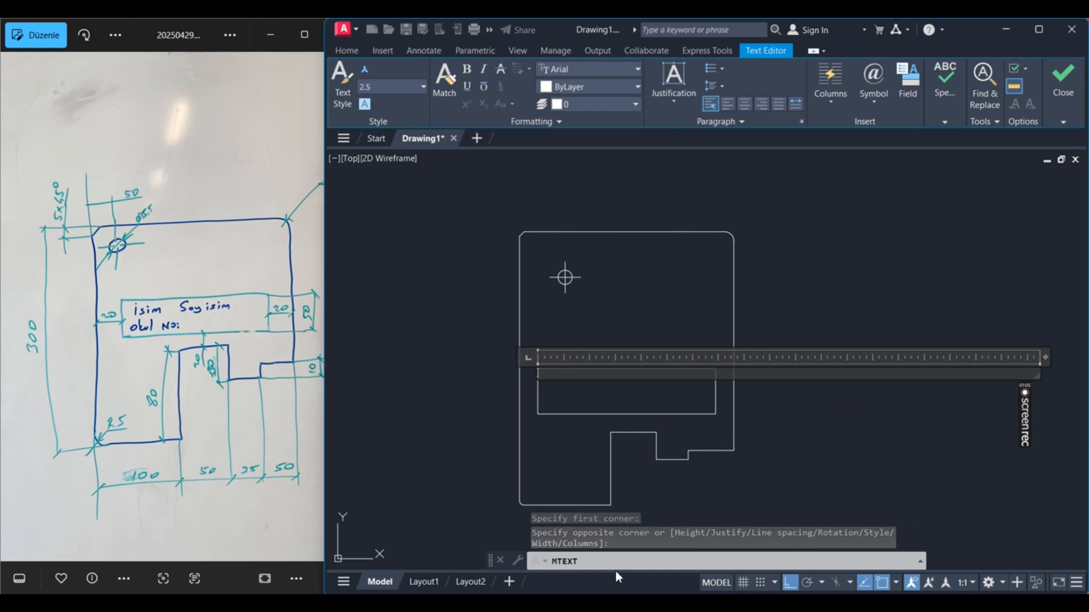
type("Beytullah")
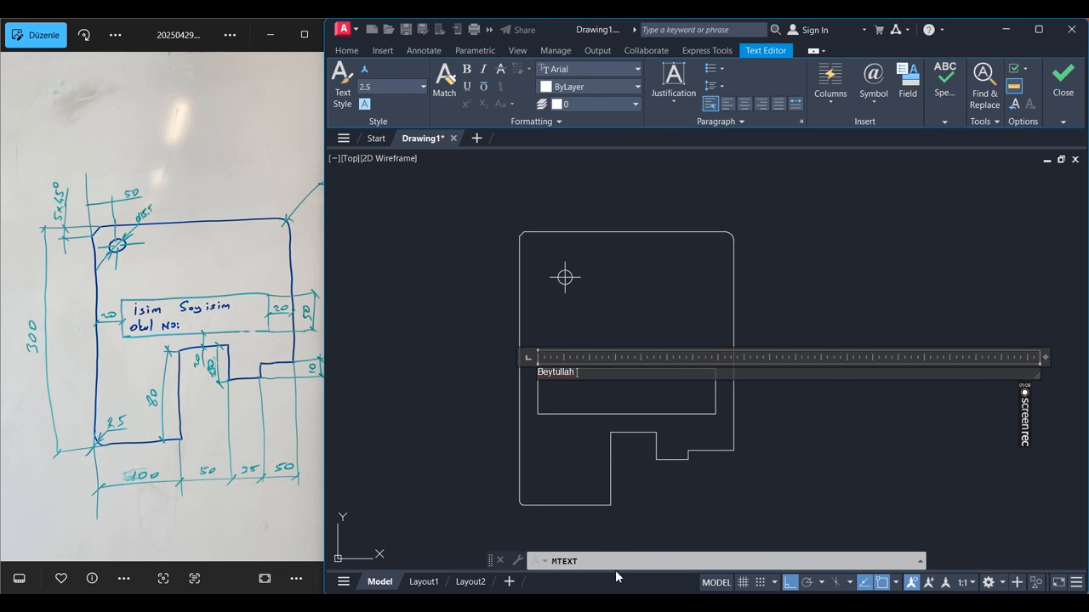
key("Caps_Lock")
type("BACAKSIZ")
key("Return")
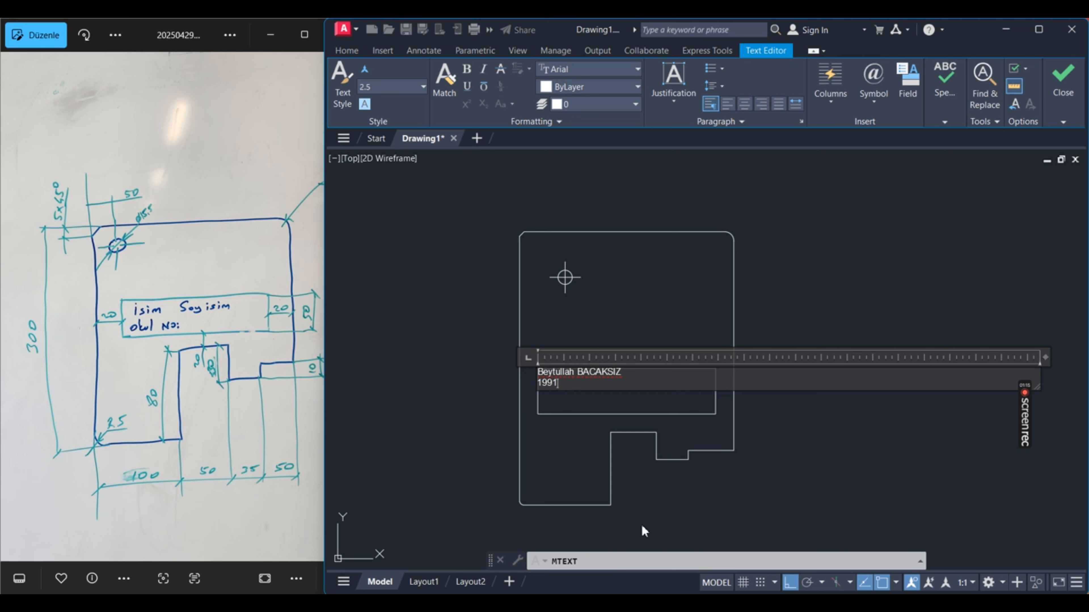
left_click(582, 455)
scroll(557, 433, "up", 5)
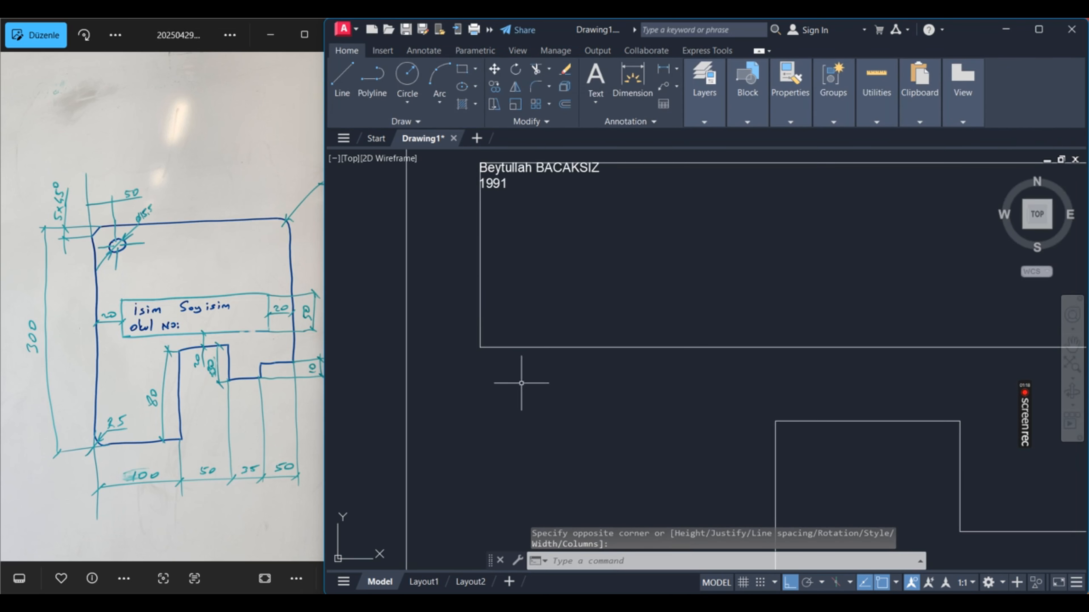
Stretch the text box down to the rectangle's bottom edge.
scroll(494, 227, "up", 3)
left_click(522, 263)
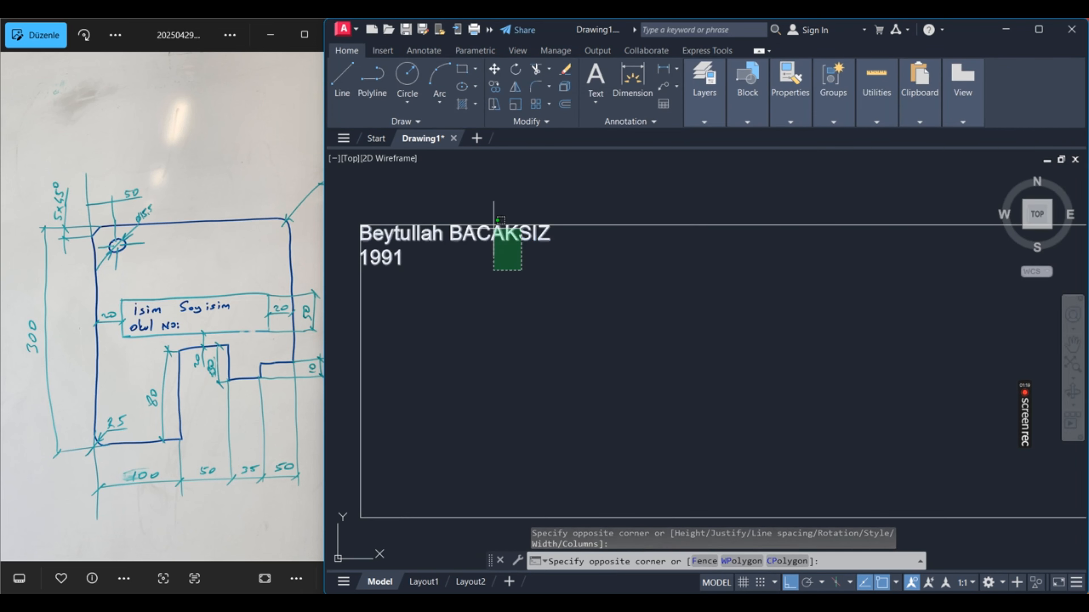
left_click(493, 237)
scroll(384, 332, "down", 2)
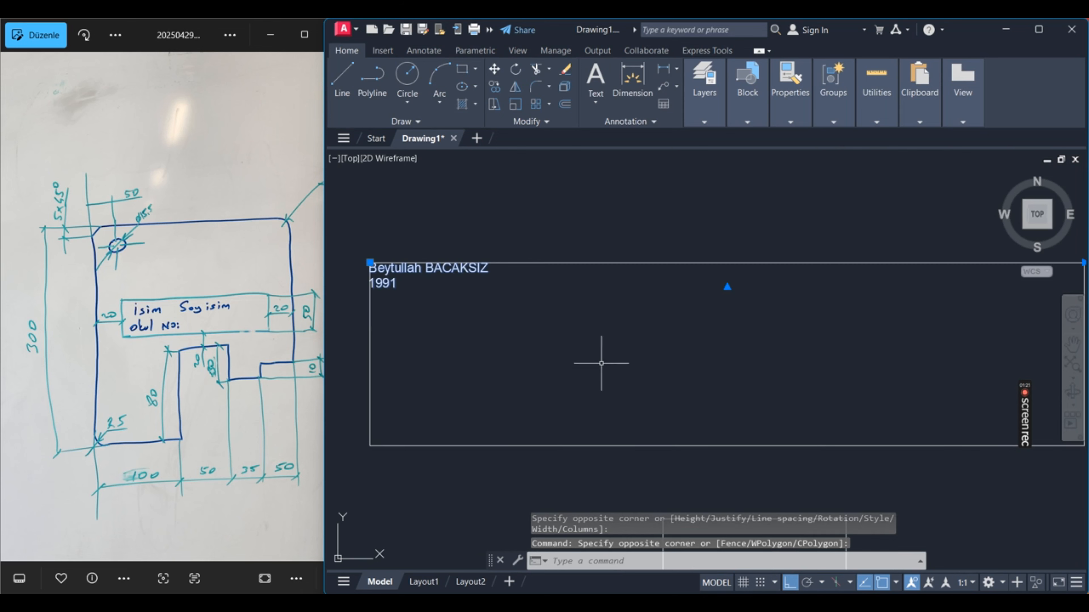
scroll(541, 266, "down", 4)
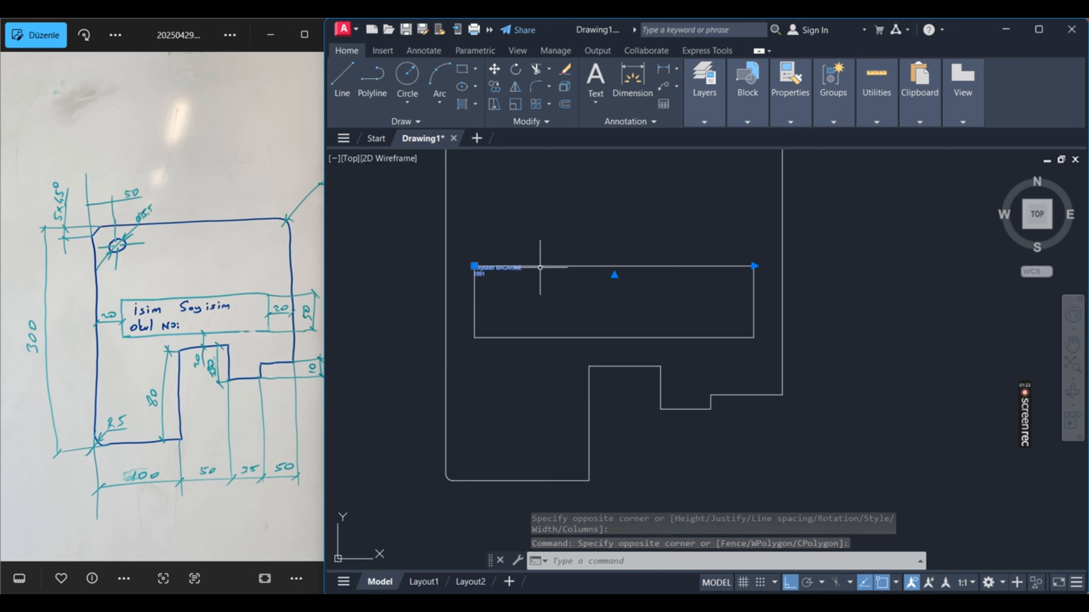
left_click(600, 269)
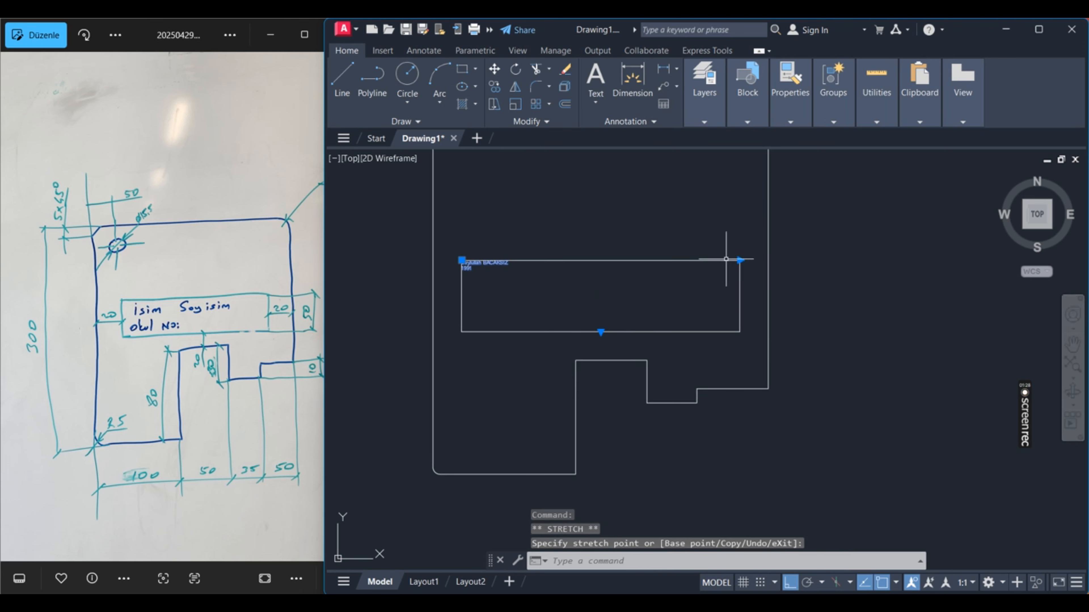
key("Escape")
Change the height of both text lines to 15, trying 25 and 20 first.
double_click(473, 269)
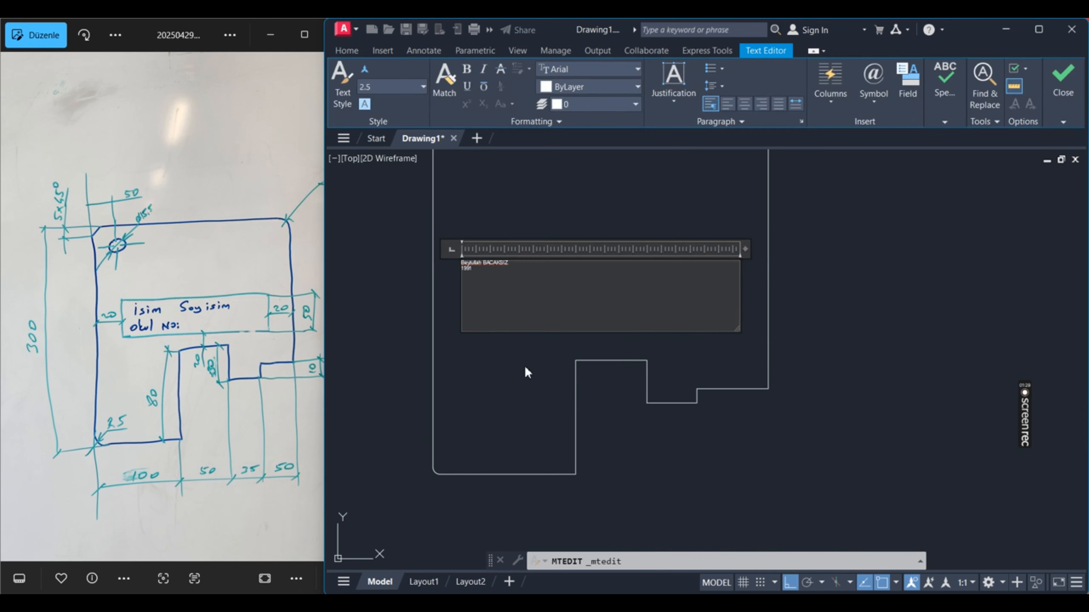
key("ctrl+a")
left_click(507, 291)
key("ctrl+a")
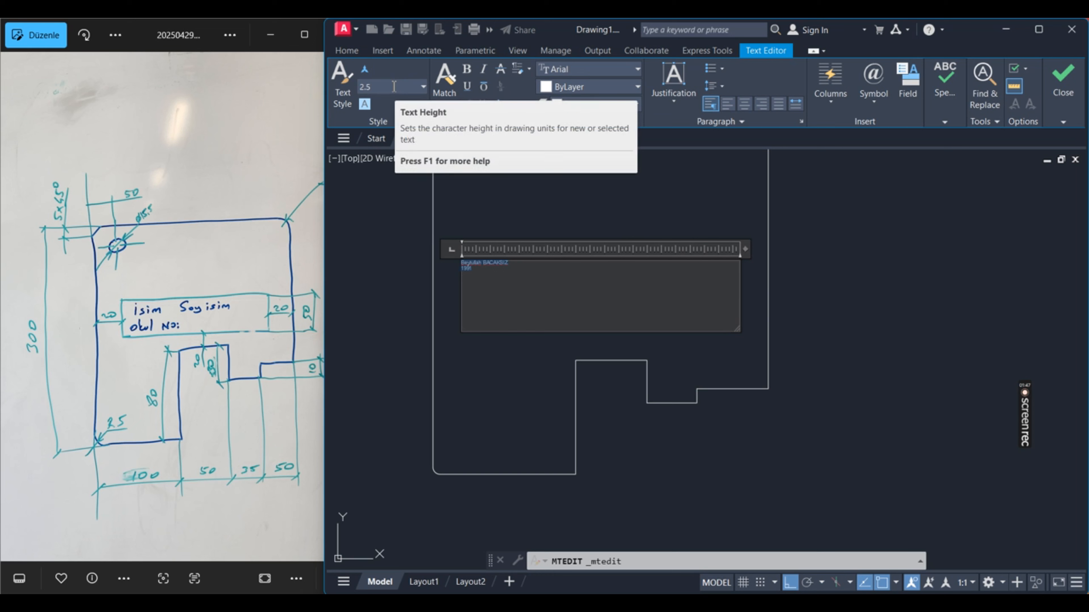
left_click(383, 88)
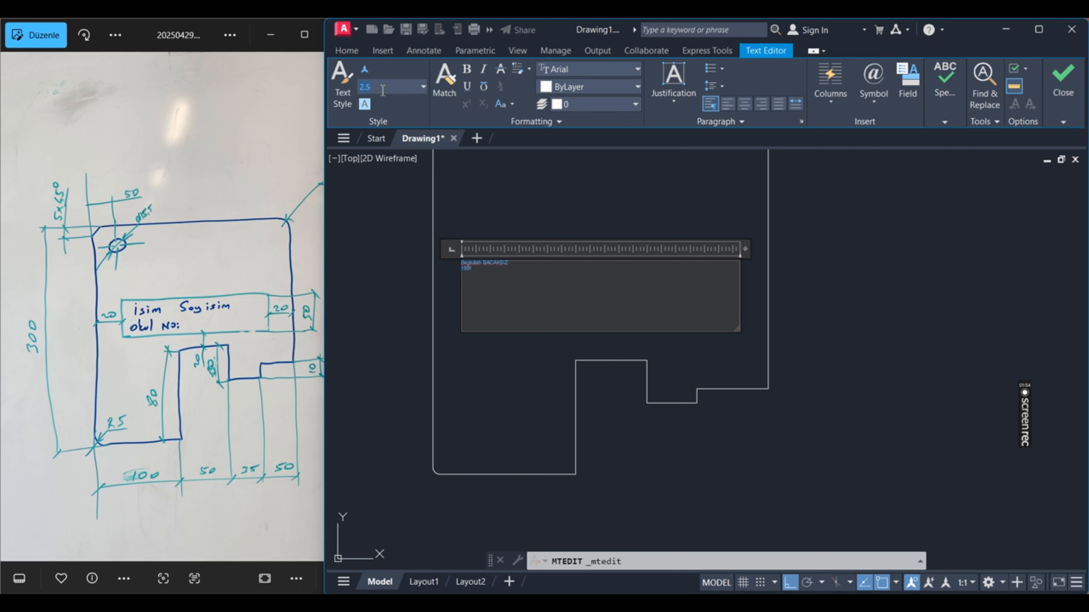
type("25")
key("Return")
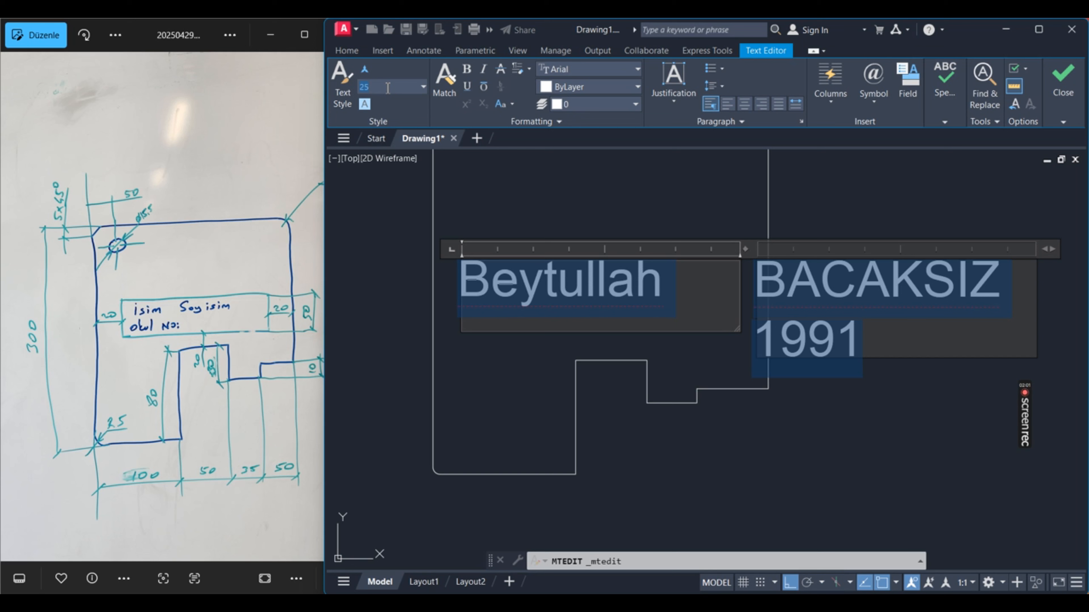
type("20")
key("Return")
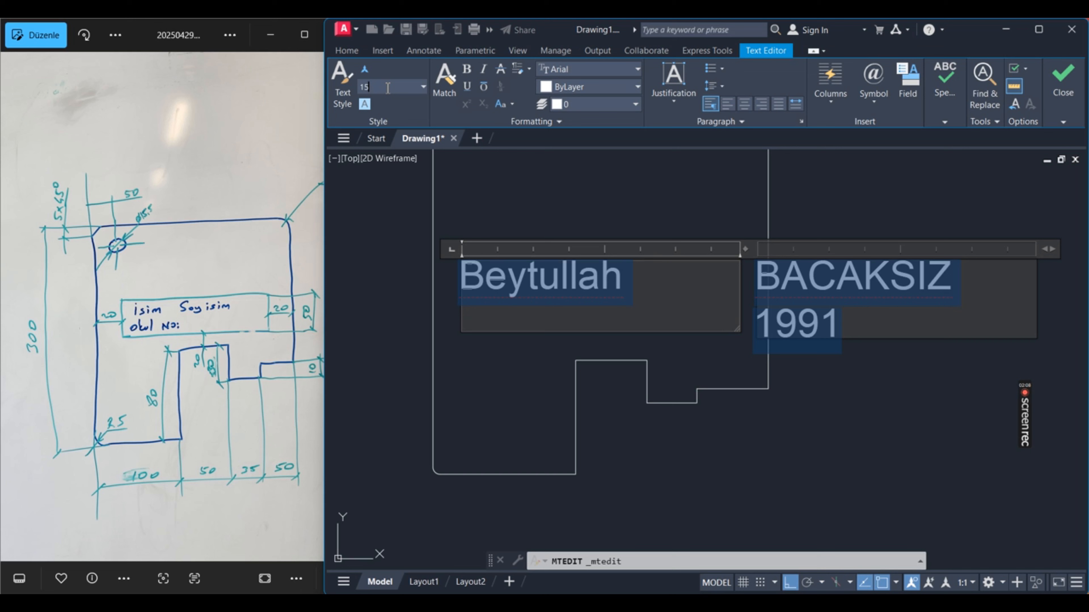
key("Return")
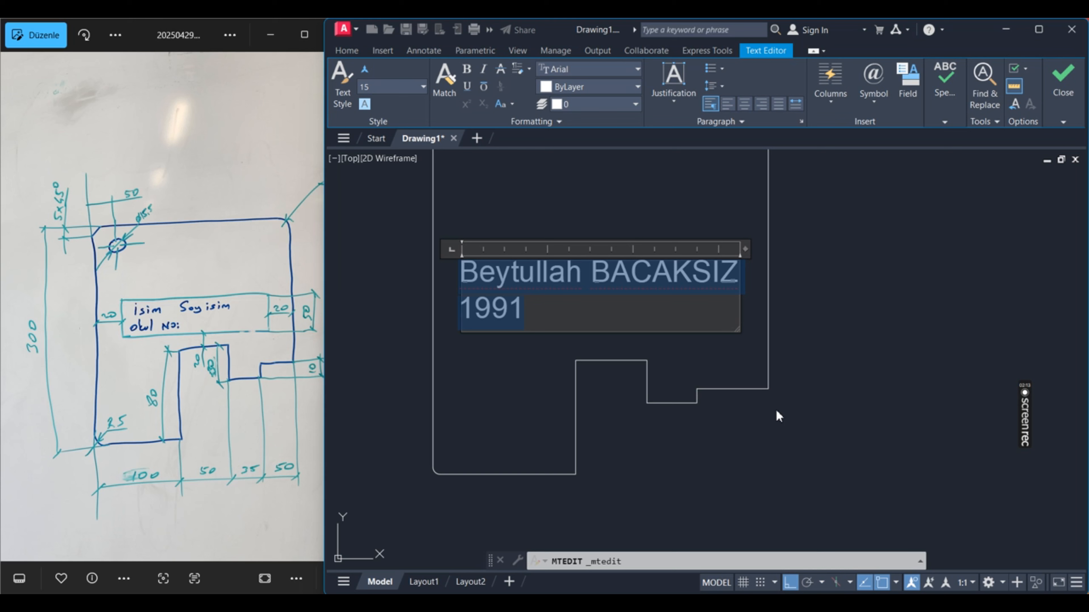
left_click(568, 354)
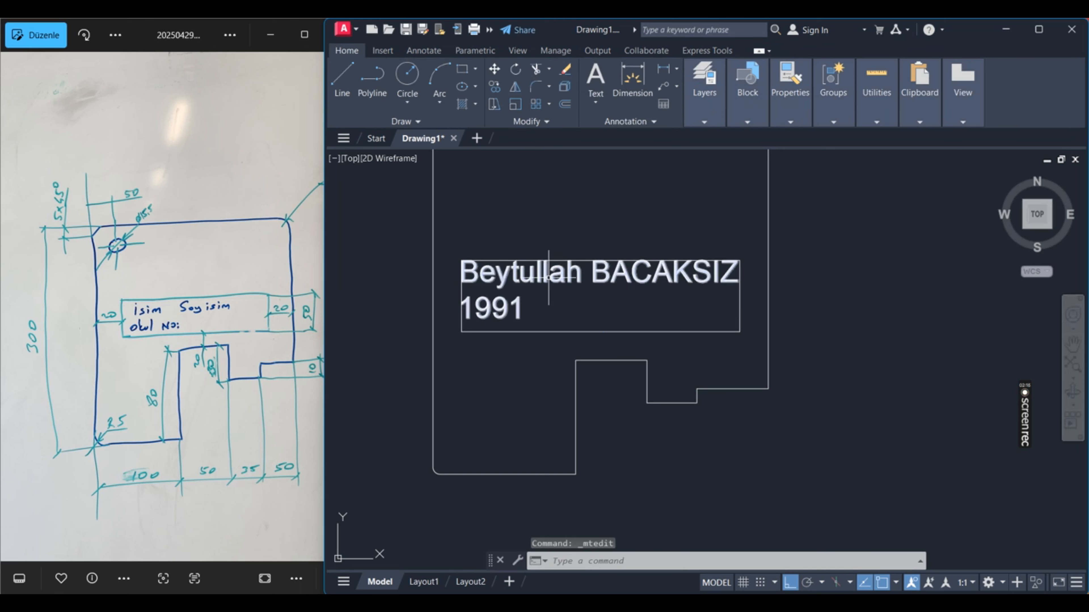
Move the name and 1991 text into the rectangle with MOVE.
left_click(510, 304)
scroll(510, 304, "up", 3)
scroll(360, 297, "down", 1)
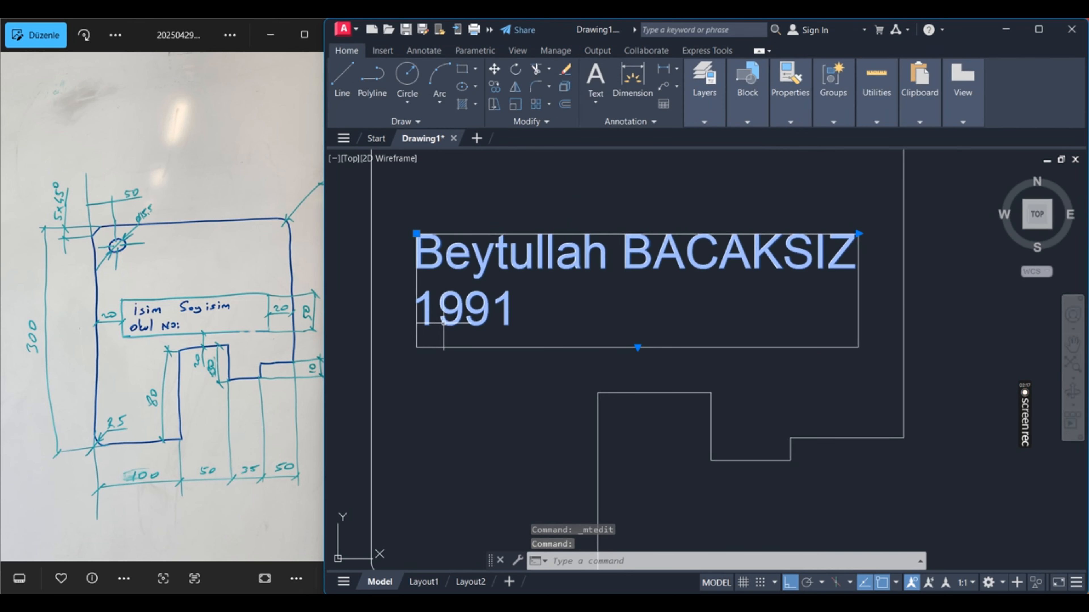
type("M")
key("Return")
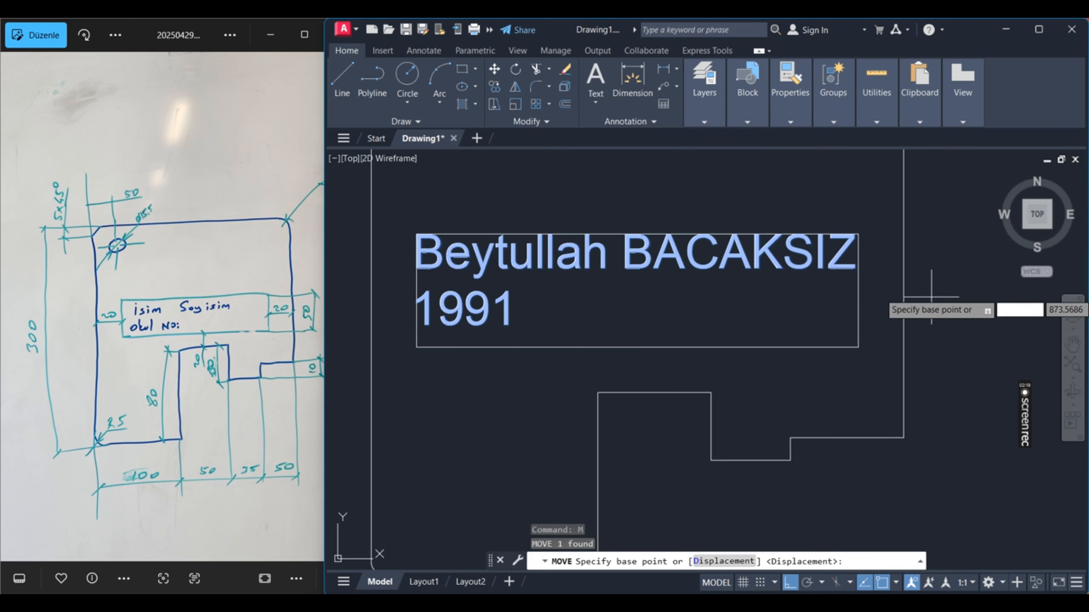
left_click(950, 299)
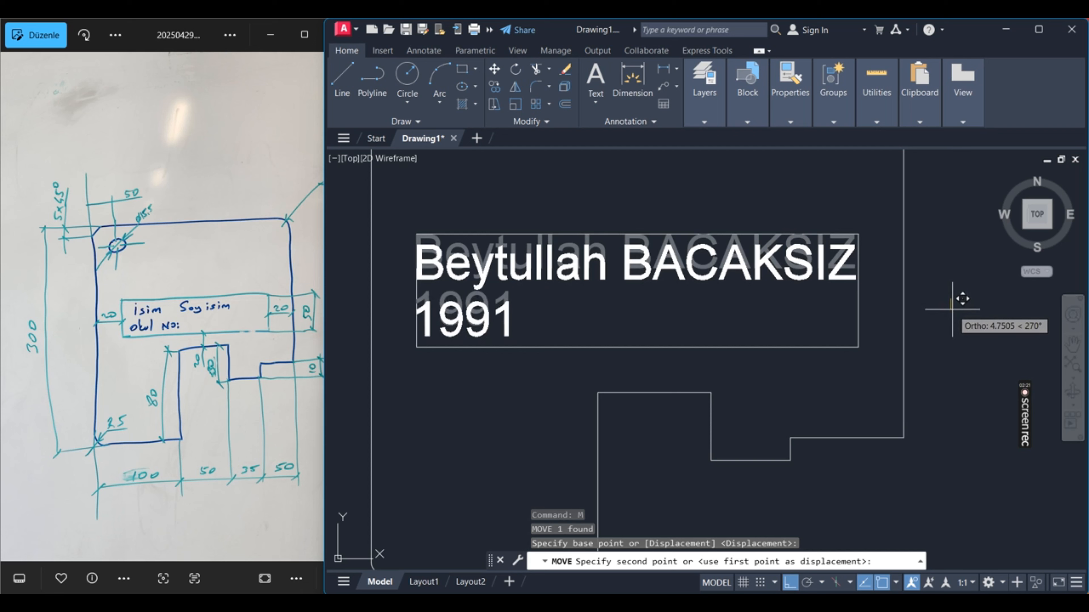
left_click(952, 309)
Reselect the text and adjust its position slightly.
scroll(634, 286, "up", 1)
left_click(631, 328)
left_click(586, 272)
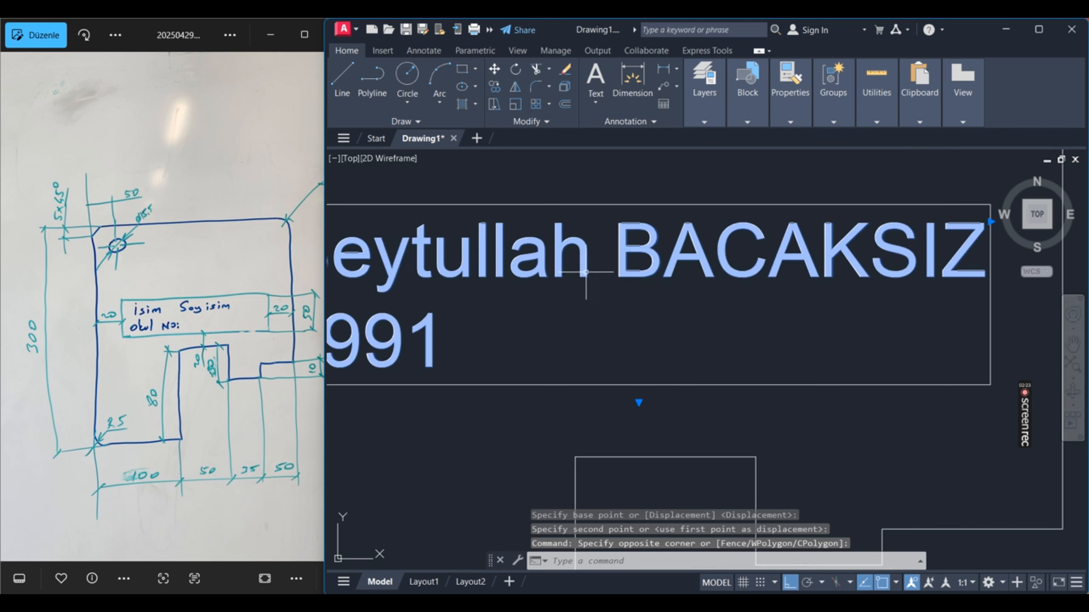
scroll(579, 294, "down", 1)
scroll(562, 297, "up", 1)
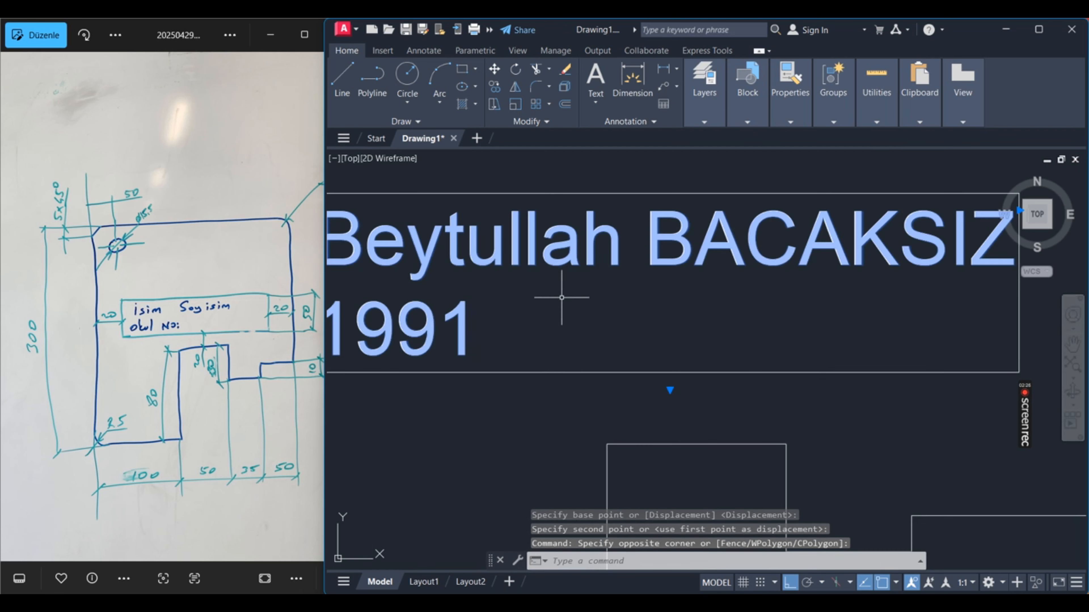
key("space")
left_click(562, 297)
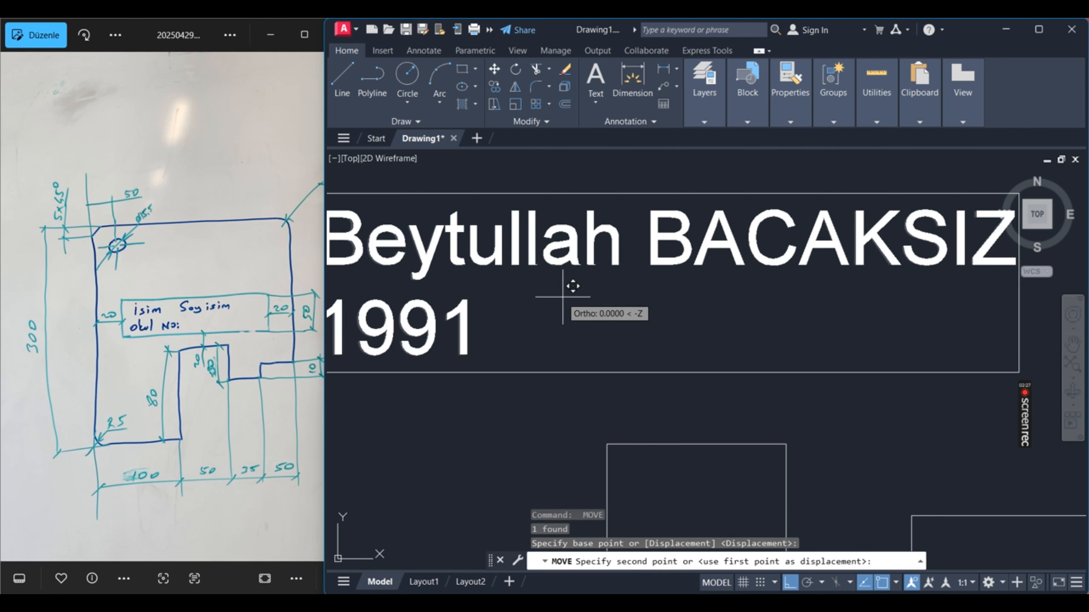
left_click(563, 296)
scroll(639, 292, "down", 1)
scroll(623, 335, "up", 1)
Nudge the text a little to the right to settle it in the box.
left_click(623, 337)
left_click(533, 298)
key("space")
left_click(546, 309)
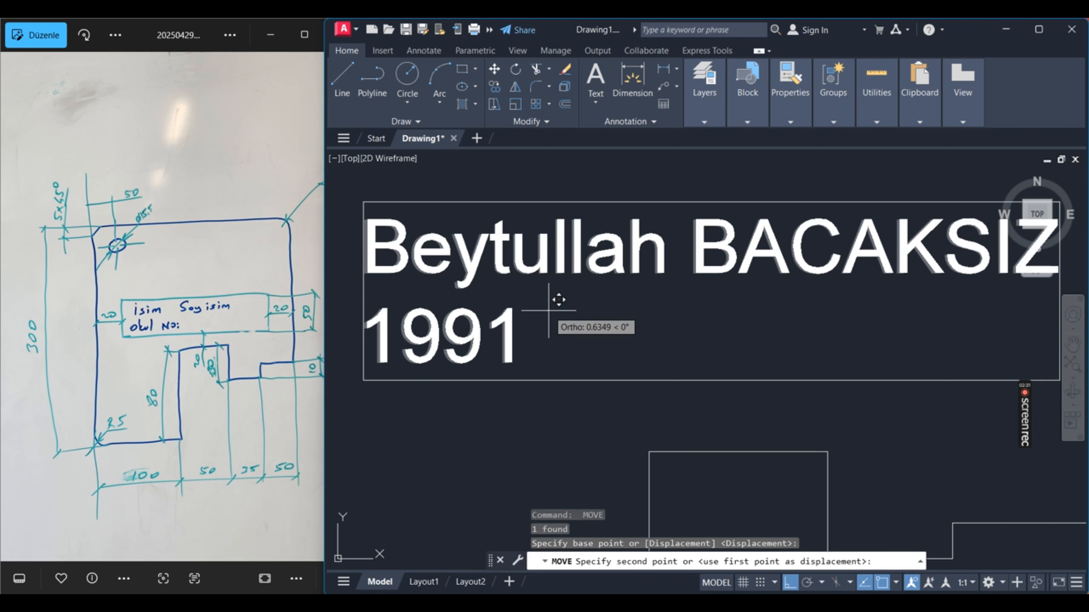
left_click(548, 311)
scroll(472, 275, "down", 2)
key("Escape")
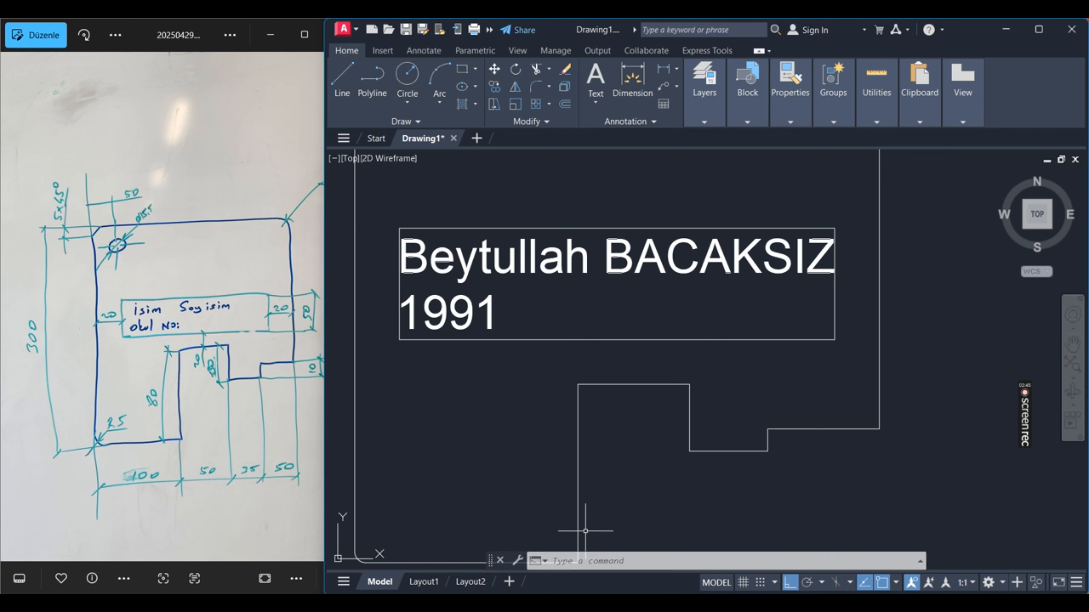
scroll(637, 340, "down", 4)
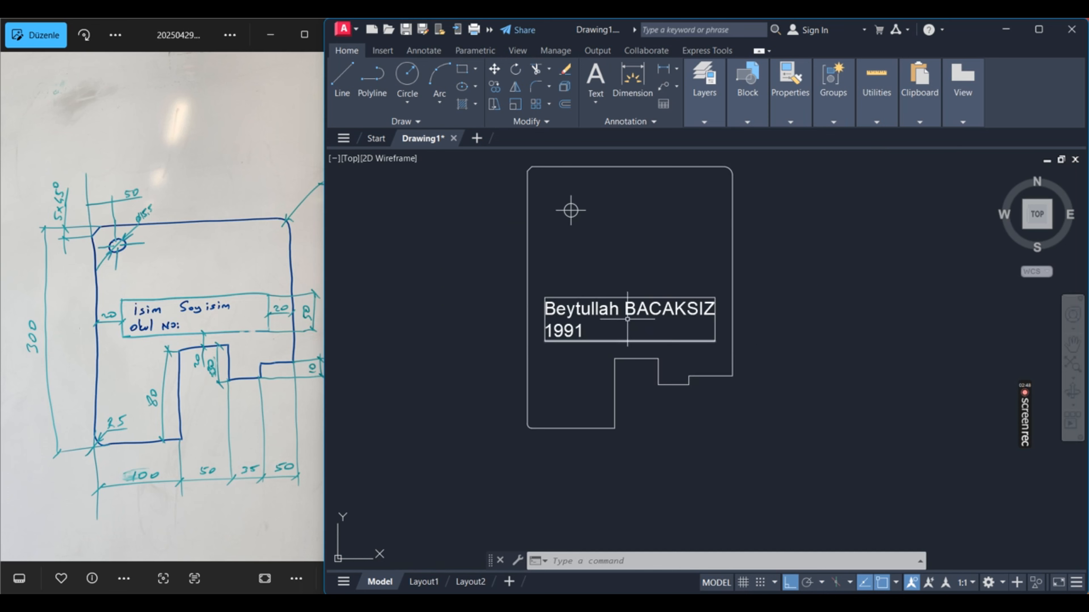
Erase the rectangular box lines around the label.
scroll(664, 351, "up", 2)
left_click(777, 376)
left_click(723, 346)
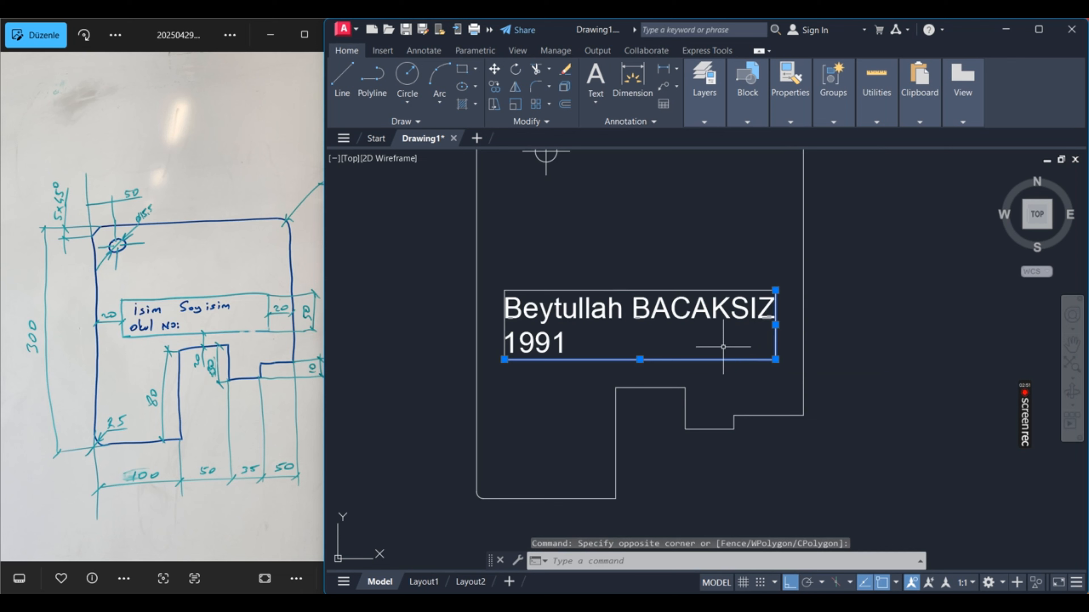
key("Delete")
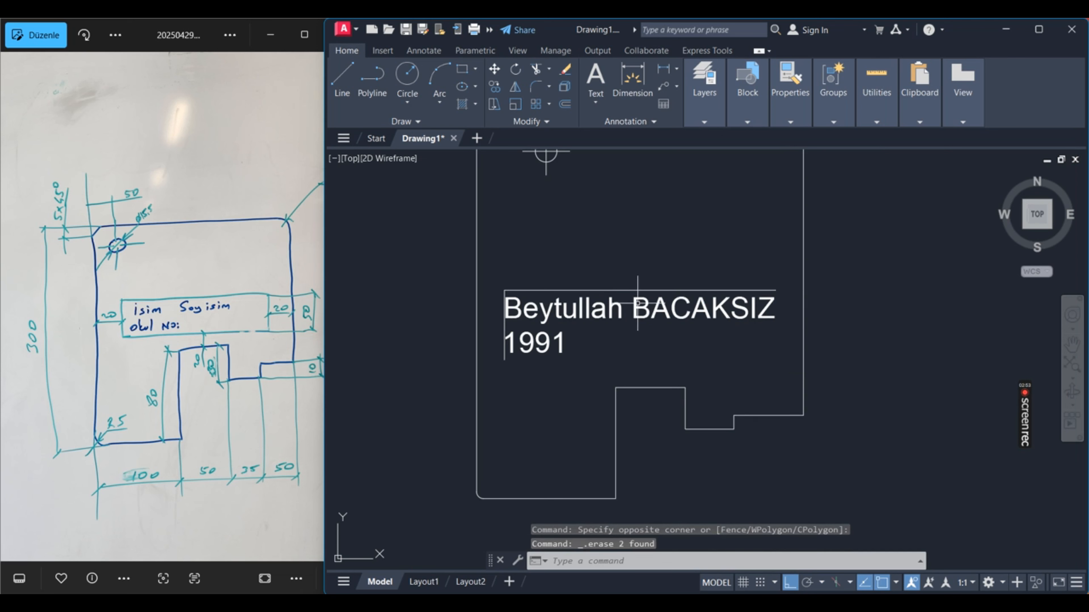
Window-select the name and 1991 label to check it, then deselect it.
scroll(534, 330, "up", 3)
left_click(534, 331)
left_click(483, 288)
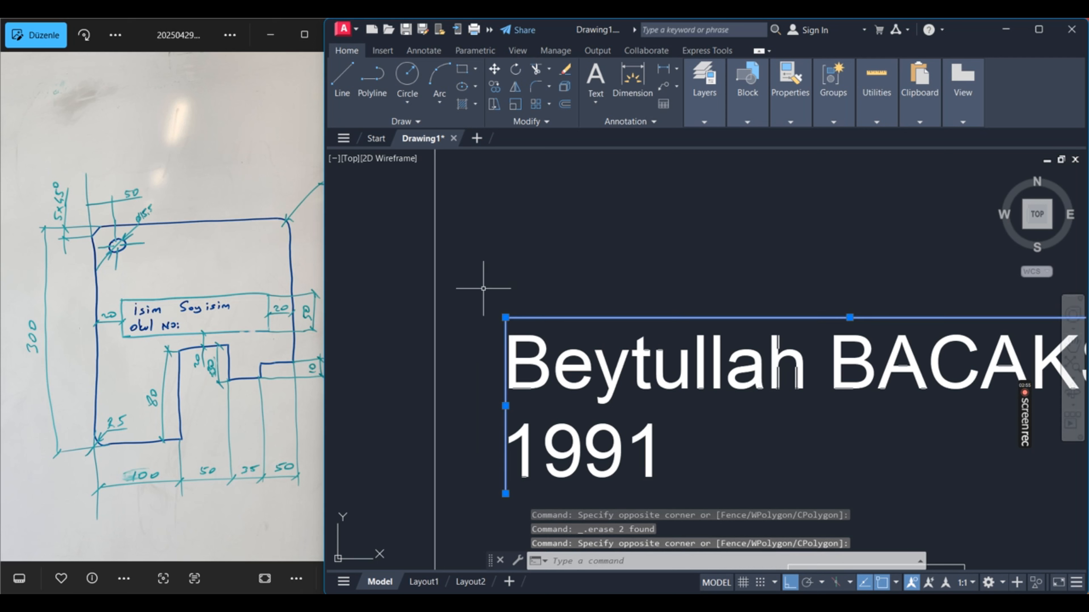
key("Escape")
scroll(417, 378, "down", 8)
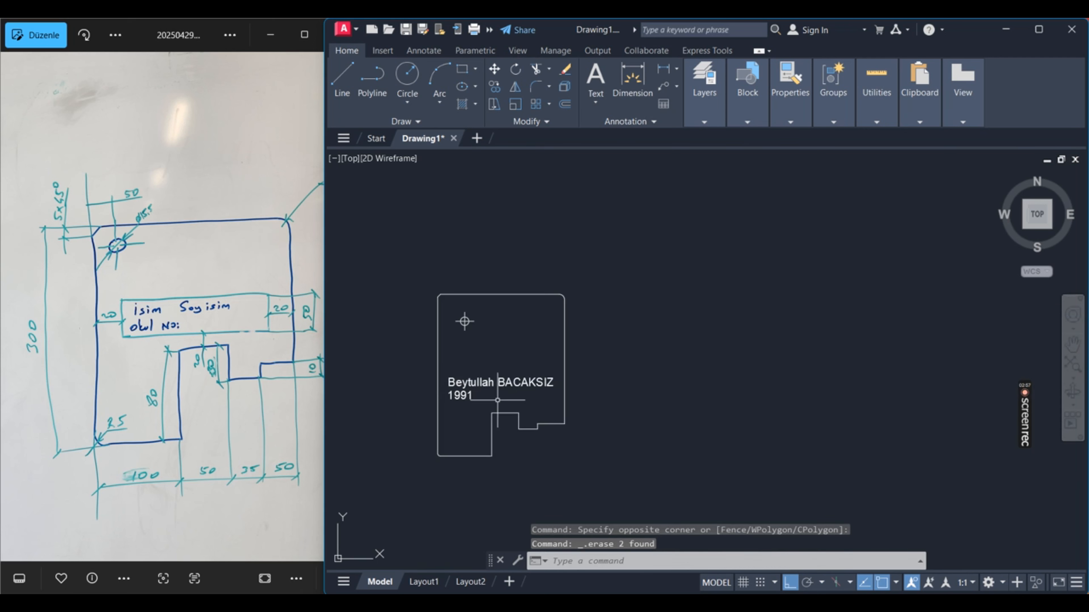
scroll(471, 406, "up", 4)
scroll(653, 417, "down", 3)
scroll(514, 377, "up", 2)
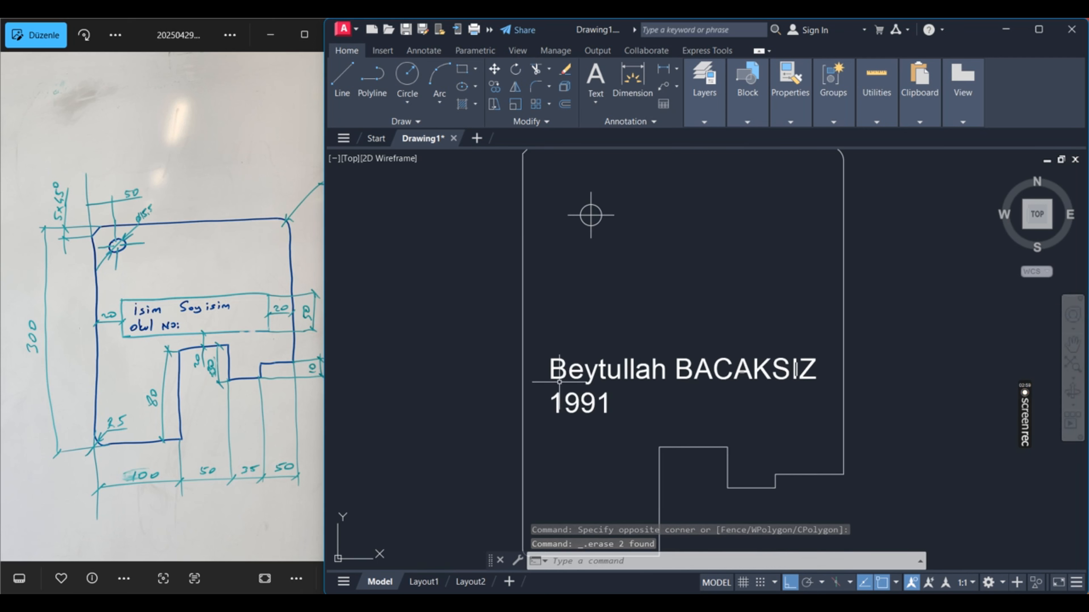
scroll(577, 318, "down", 3)
scroll(529, 313, "up", 2)
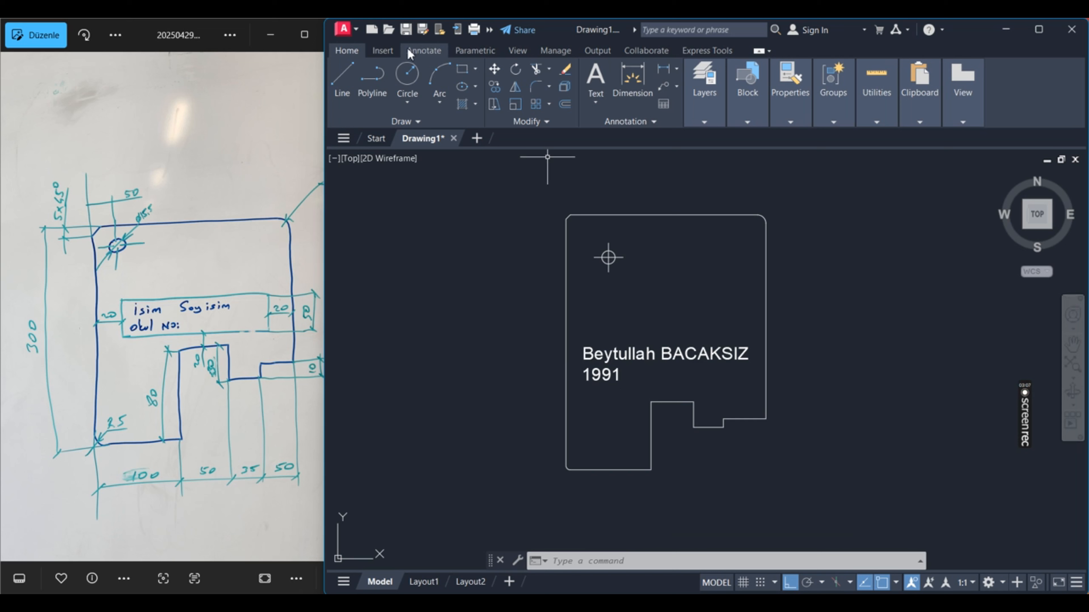
Create two new layers named ÖLÇÜ and YAZI in Layer Properties.
left_click(704, 112)
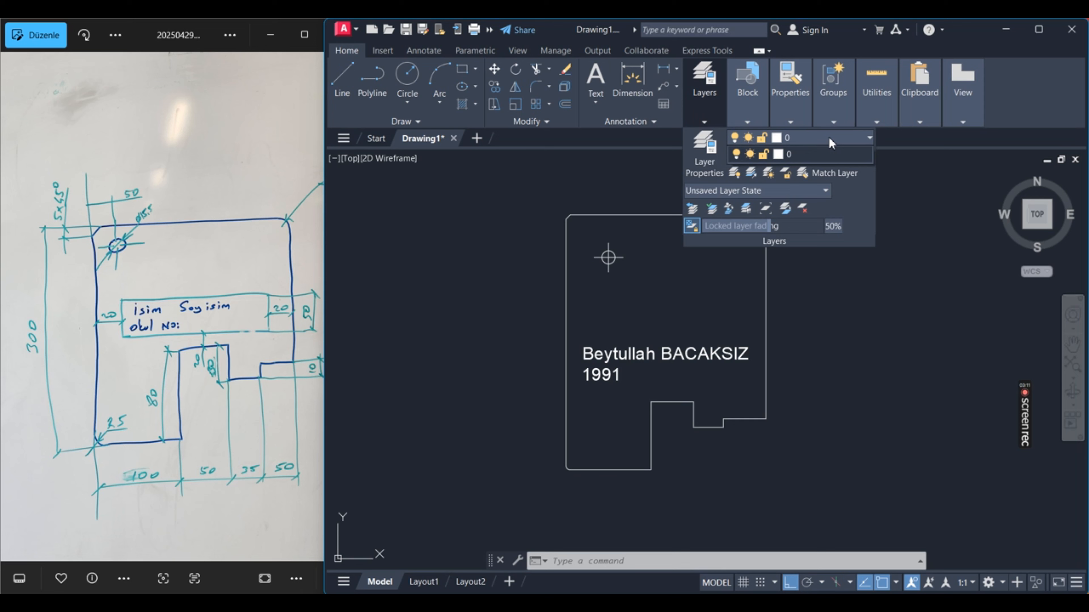
left_click(718, 153)
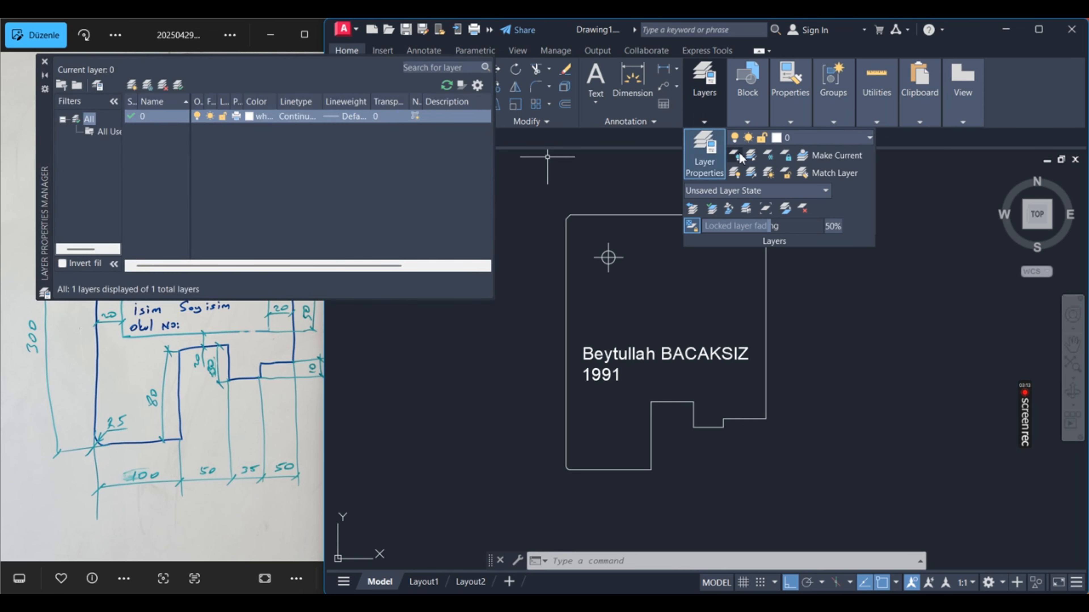
left_click(132, 84)
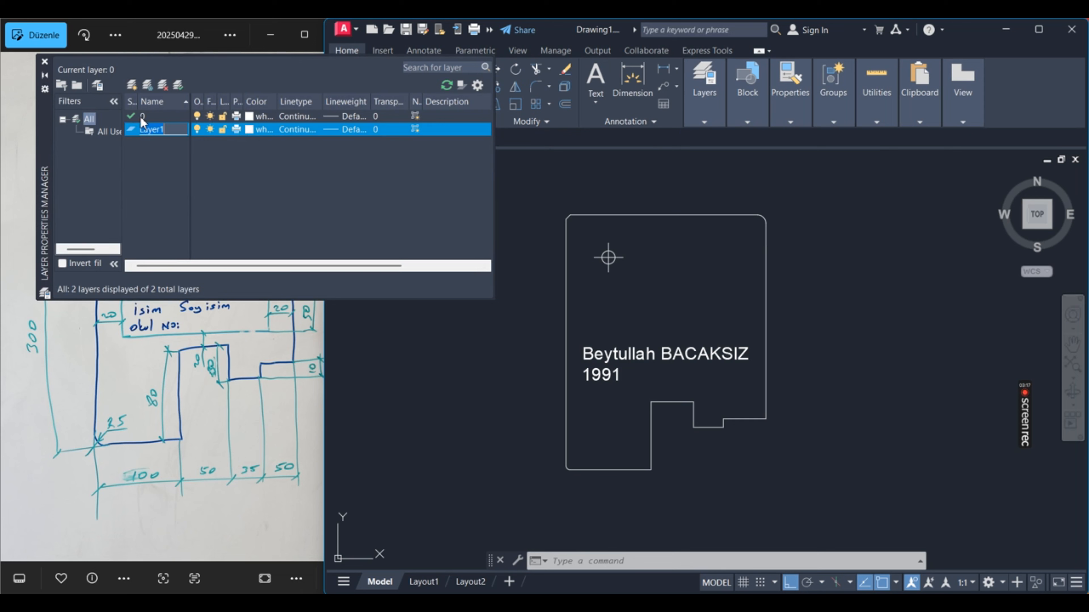
key("Return")
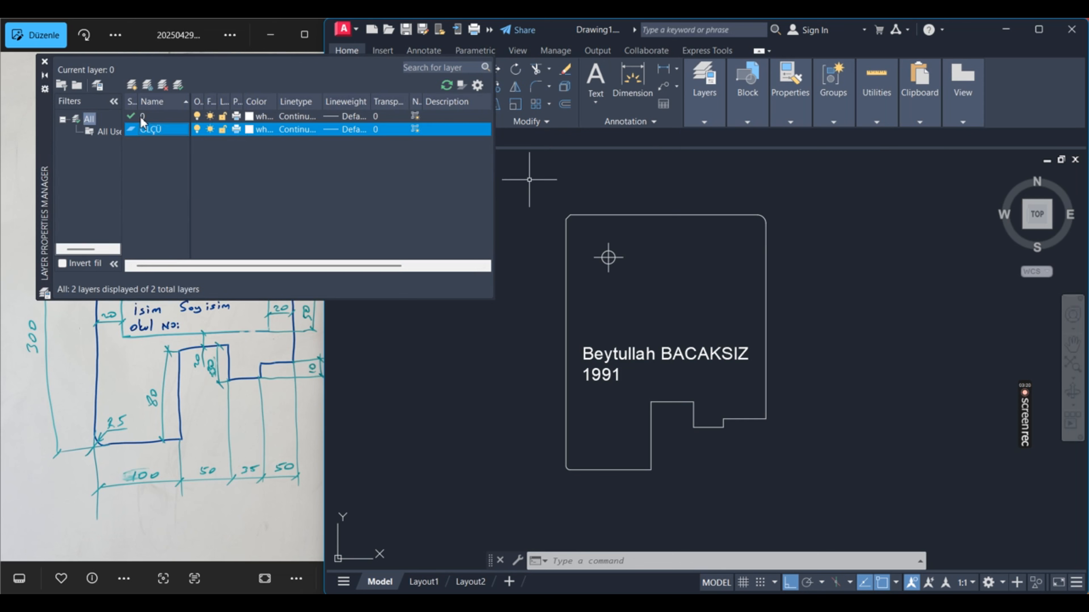
left_click(132, 85)
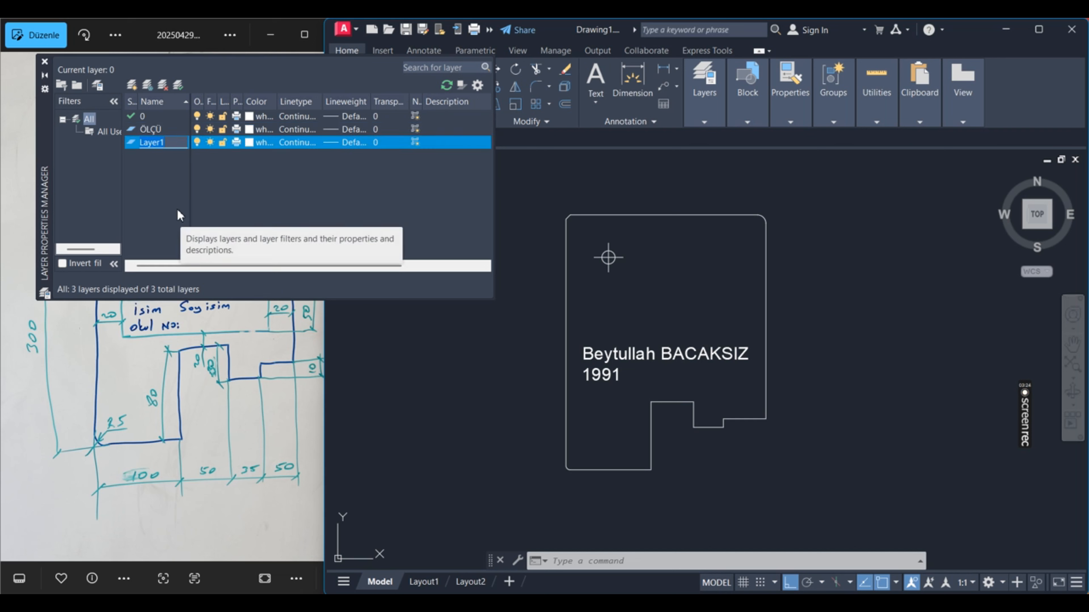
type("YAZI")
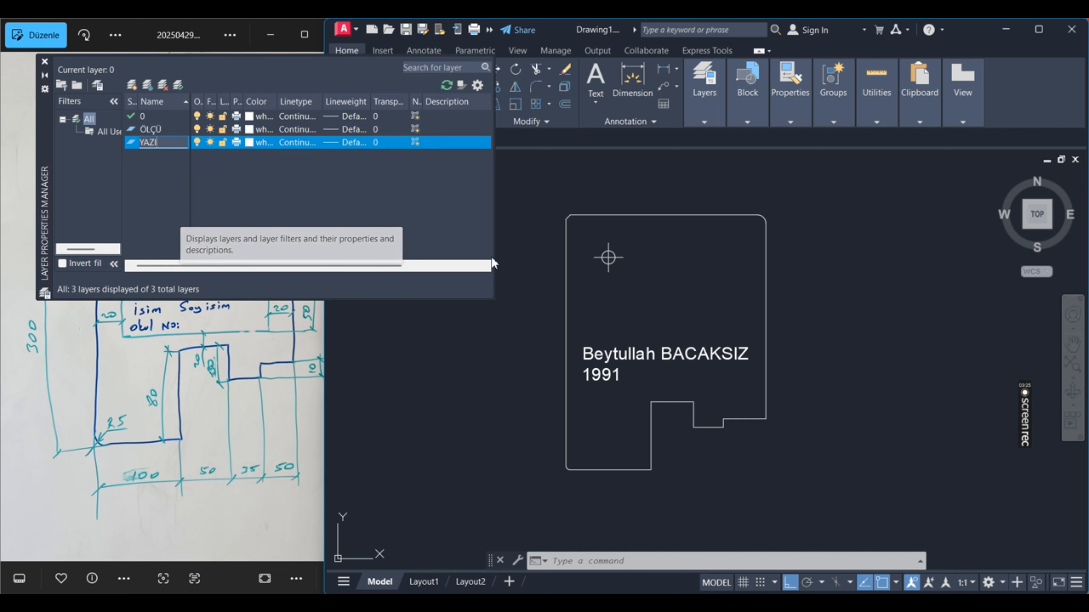
key("Return")
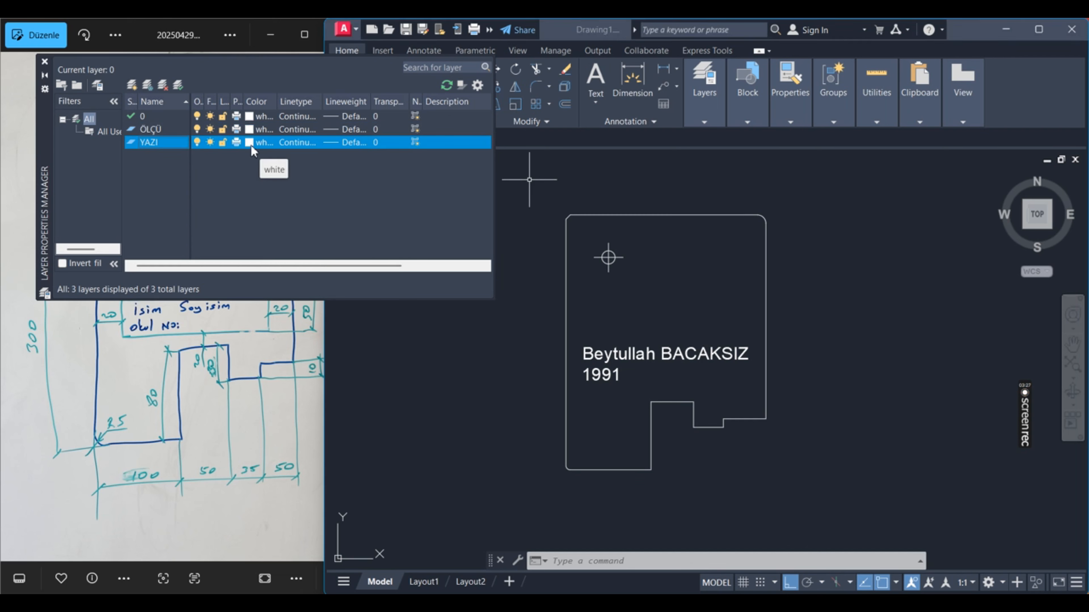
Color the YAZI layer blue and the ÖLÇÜ layer green.
left_click(250, 145)
left_click(642, 343)
left_click(685, 423)
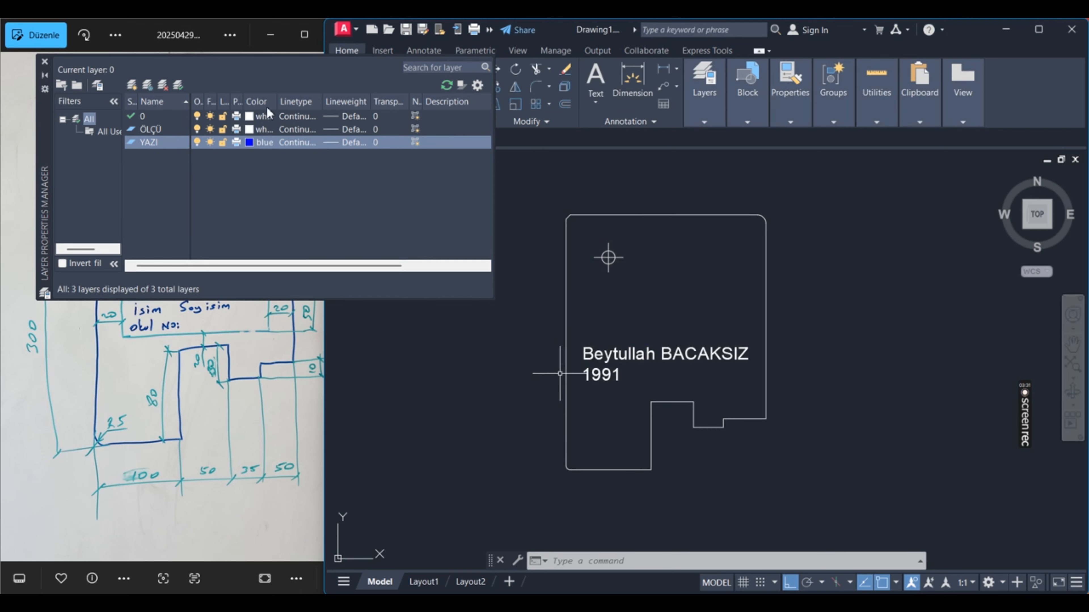
left_click(250, 129)
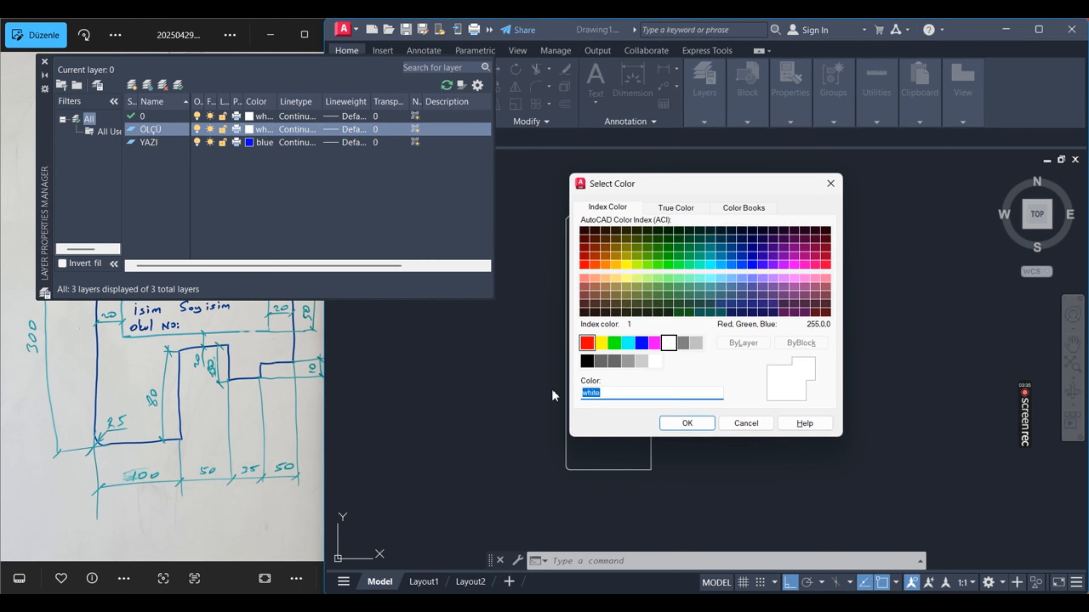
left_click(614, 343)
left_click(686, 423)
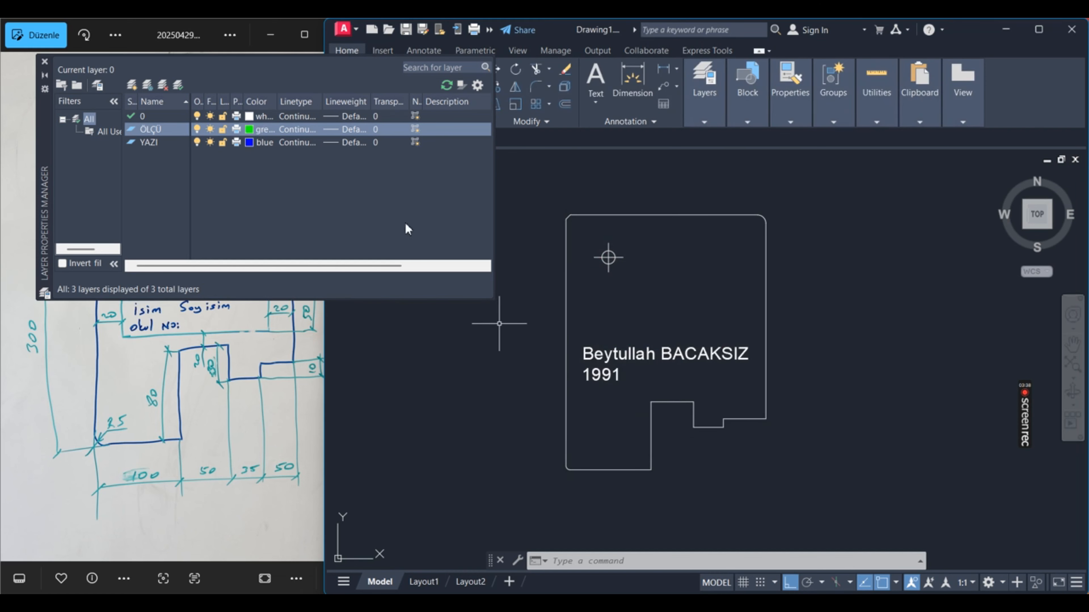
left_click(44, 61)
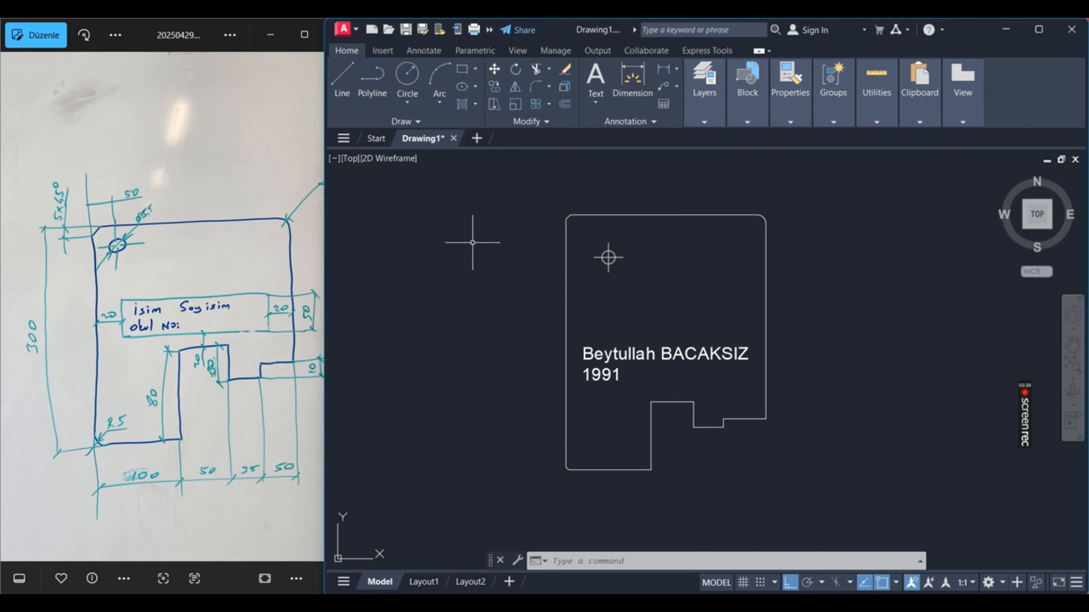
Dimension the plate's 300-unit left edge with a vertical linear dimension placed to its left.
left_click(366, 219)
left_click(411, 288)
left_click(665, 69)
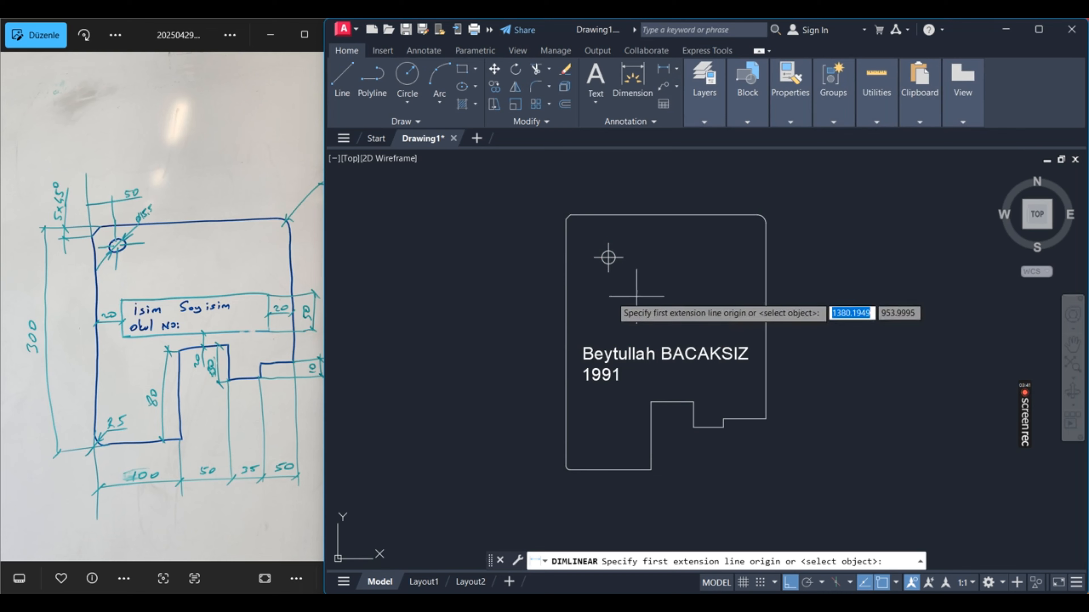
left_click(568, 216)
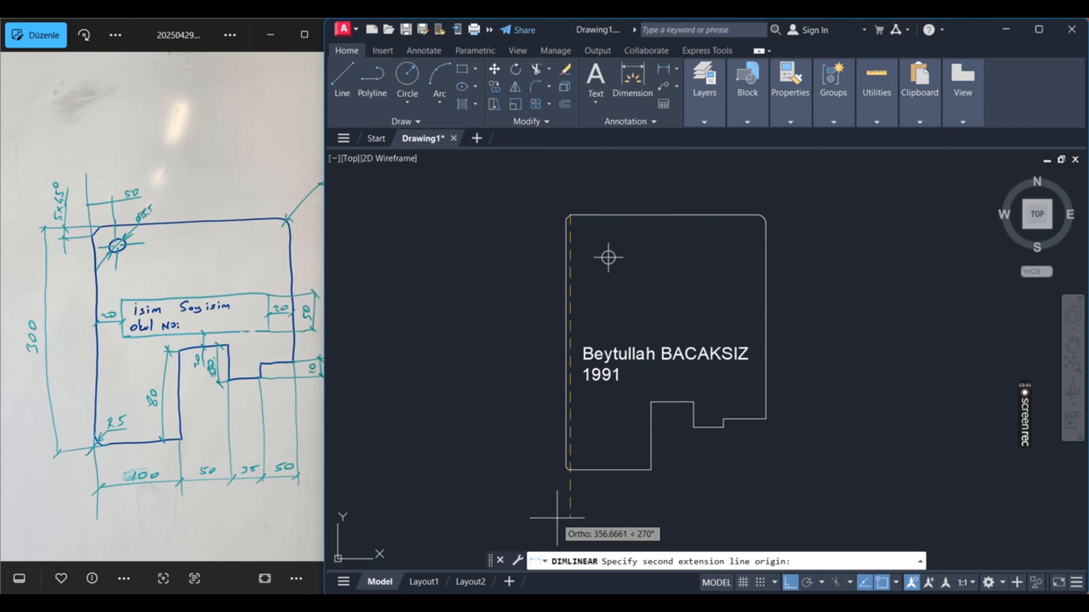
left_click(567, 470)
left_click(542, 437)
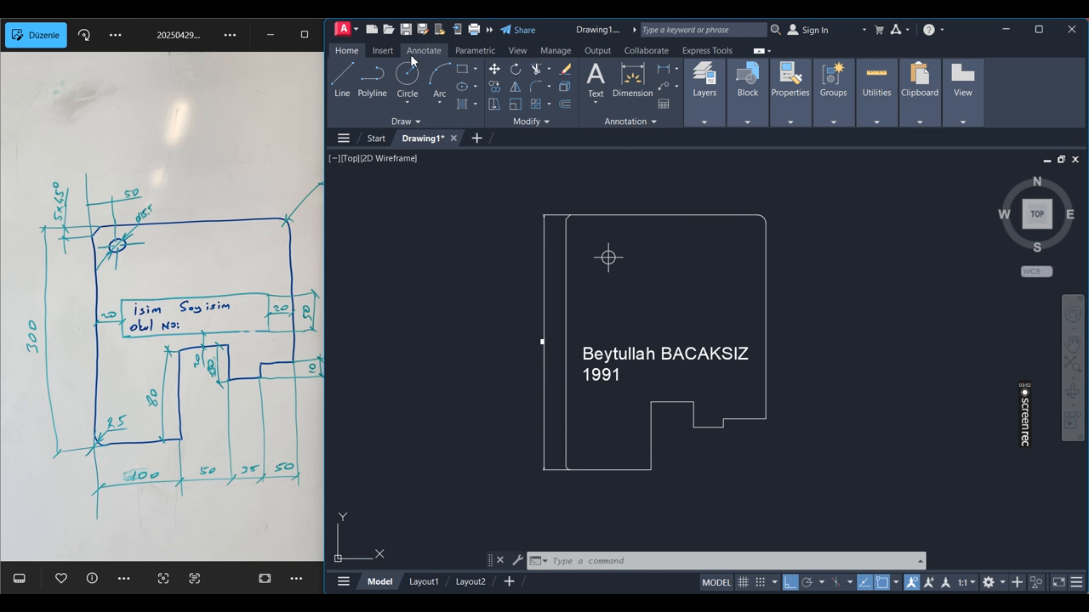
left_click(424, 50)
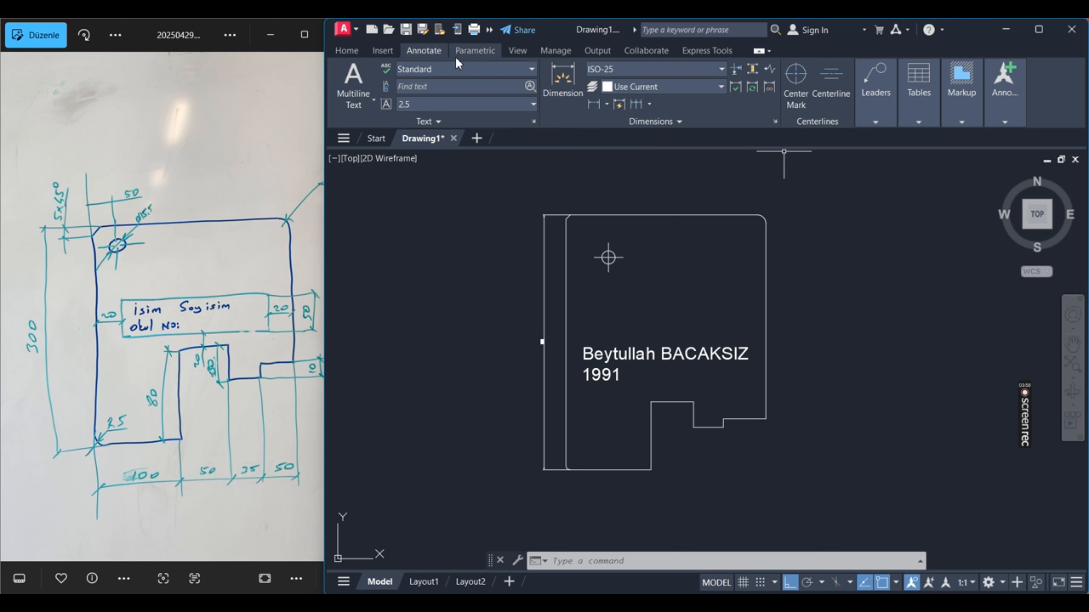
Set arrow size and center mark size to 10 in the ISO-25 dimension style.
left_click(337, 55)
left_click(410, 52)
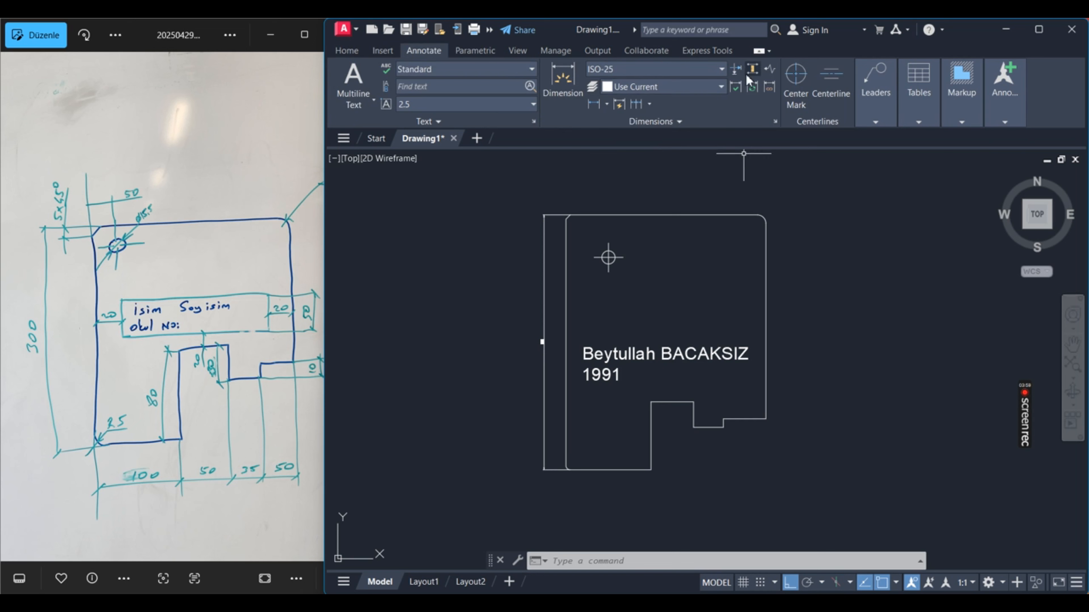
left_click(775, 122)
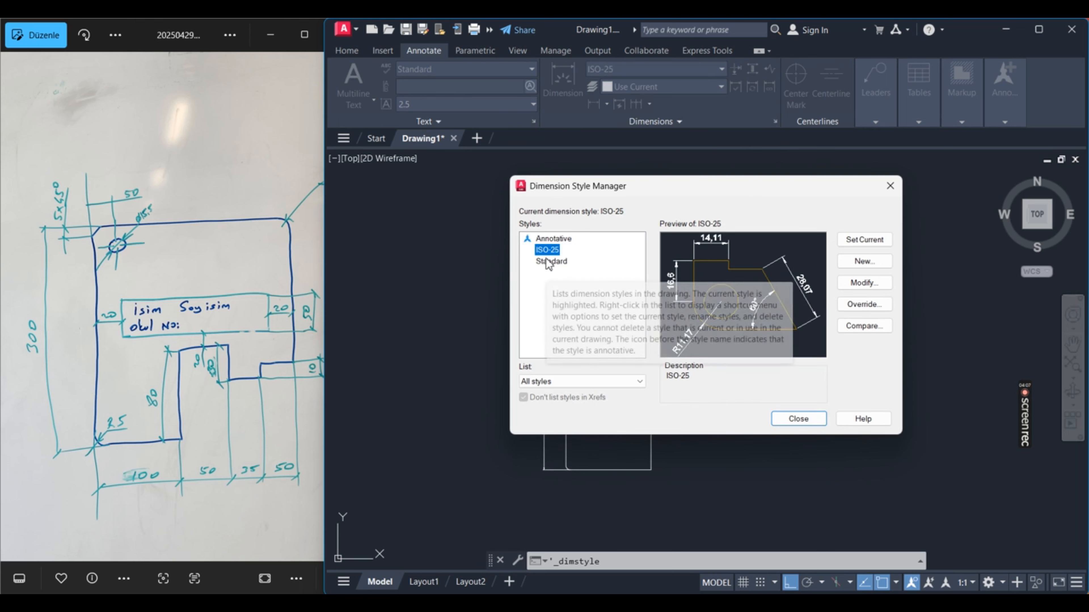
left_click(854, 284)
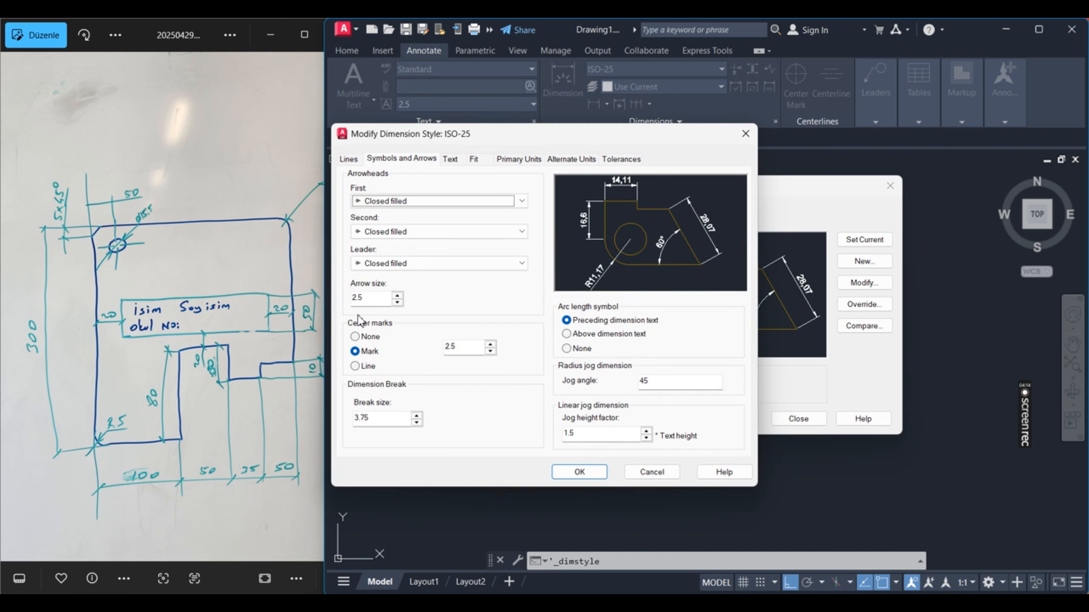
double_click(467, 350)
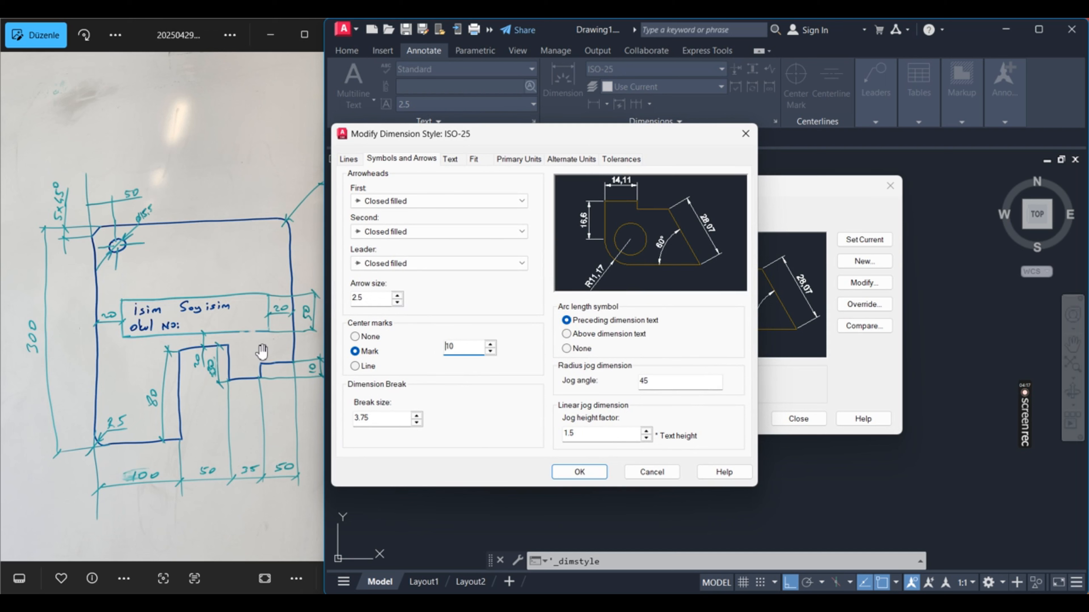
double_click(373, 303)
type("10")
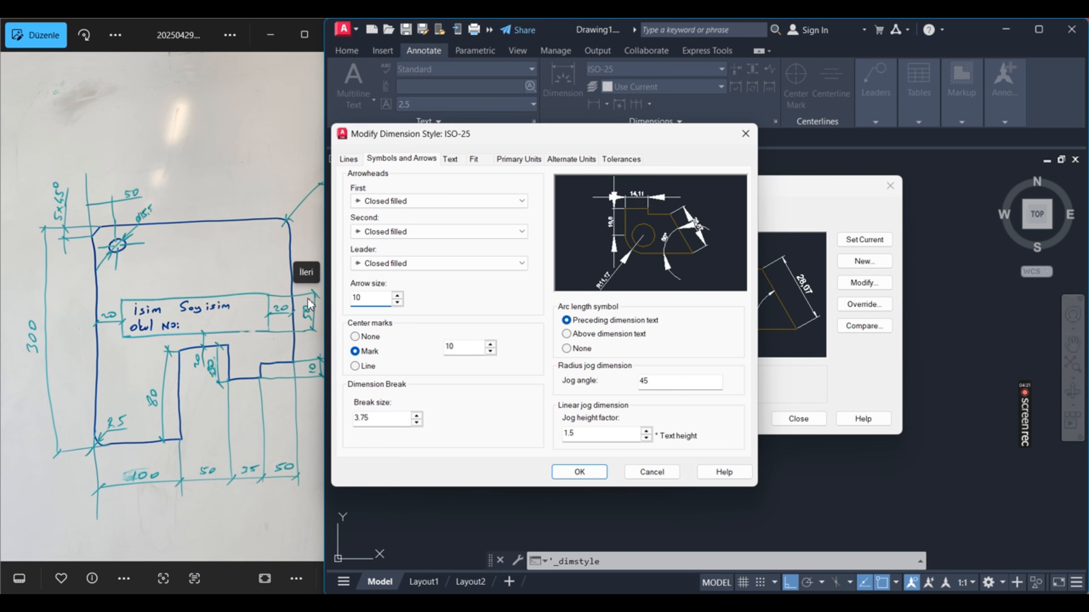
left_click(579, 472)
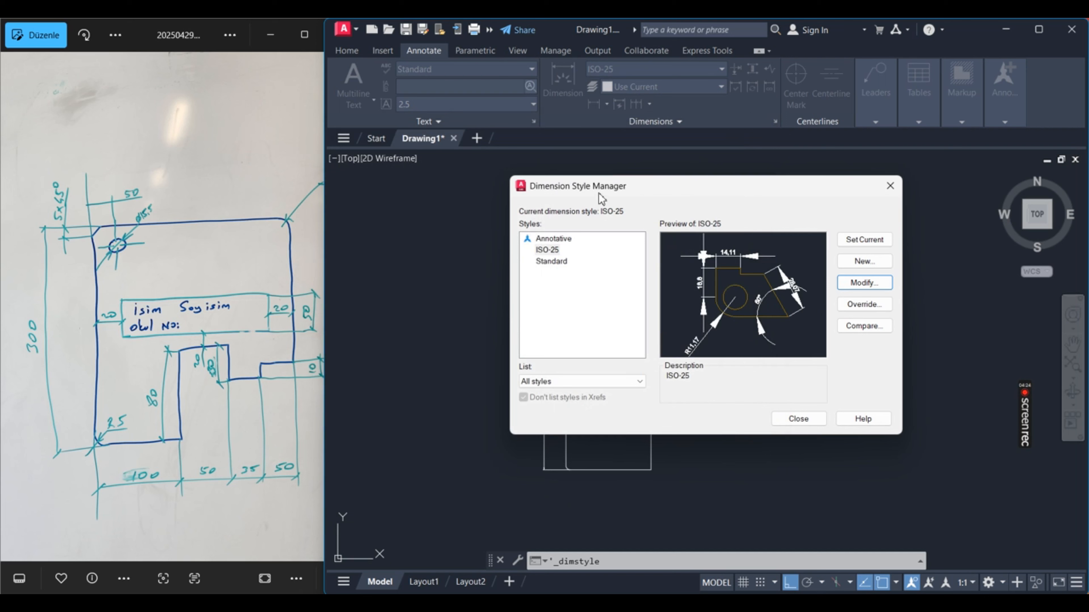
left_click(890, 186)
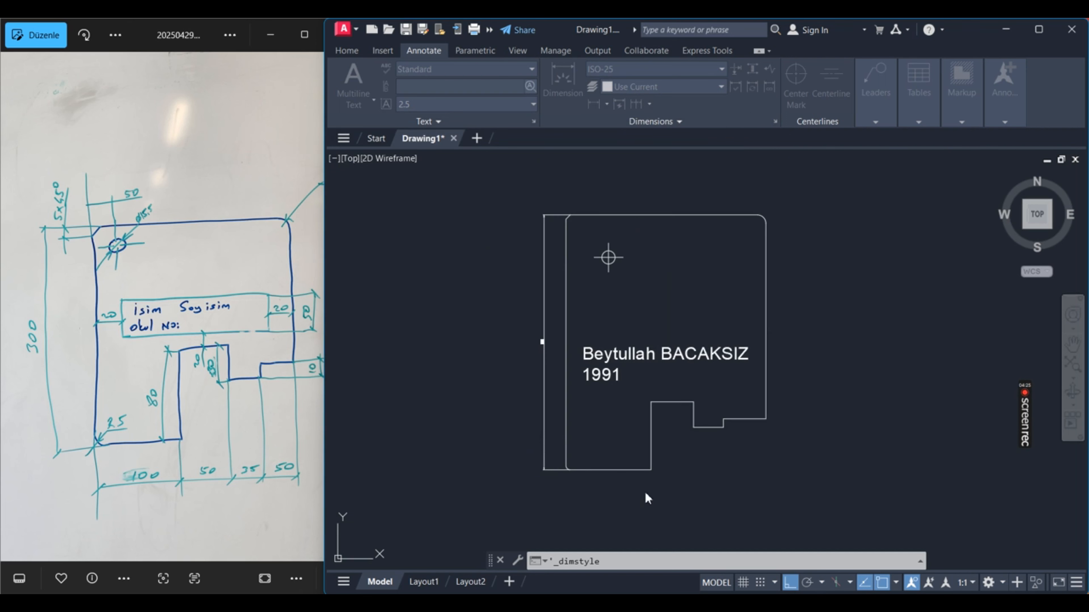
Delete the old dimension on the plate's left side.
scroll(535, 364, "up", 2)
scroll(574, 172, "down", 2)
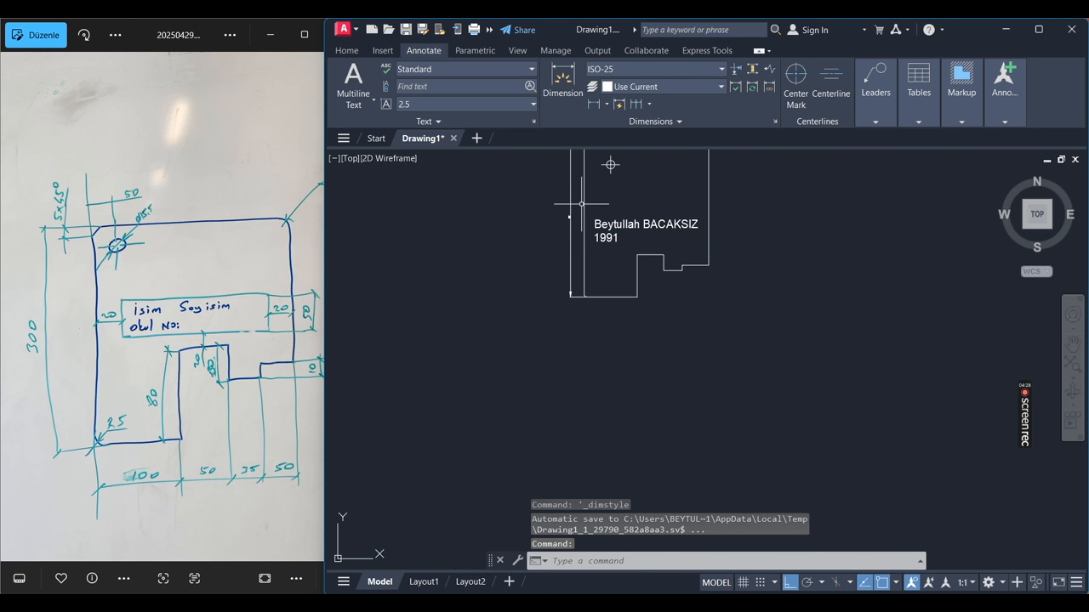
scroll(568, 245, "up", 3)
scroll(569, 245, "up", 2)
scroll(569, 259, "down", 2)
left_click(608, 332)
left_click(494, 296)
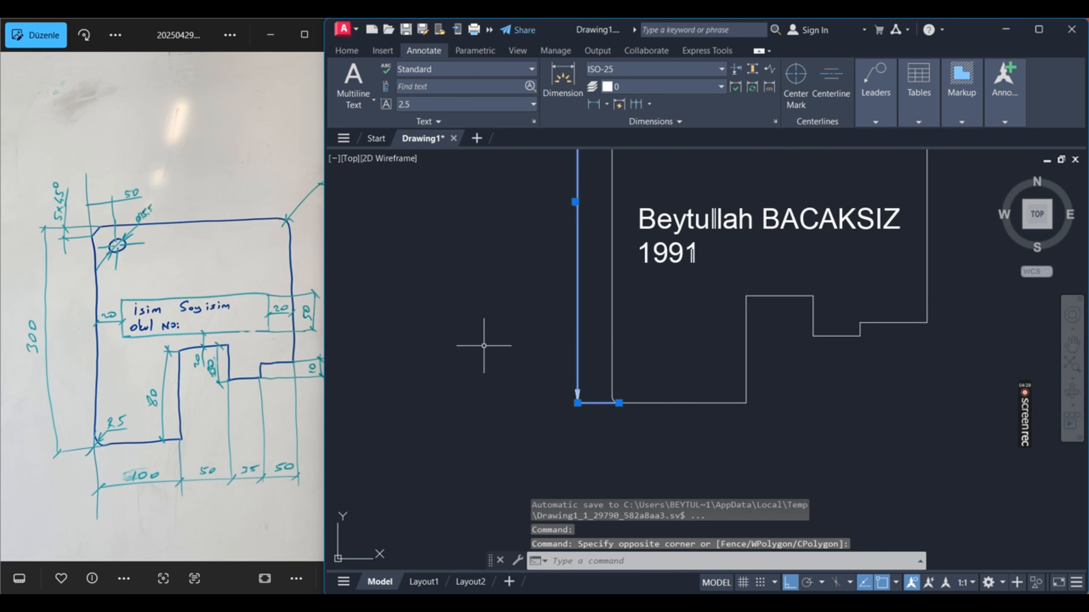
key("Delete")
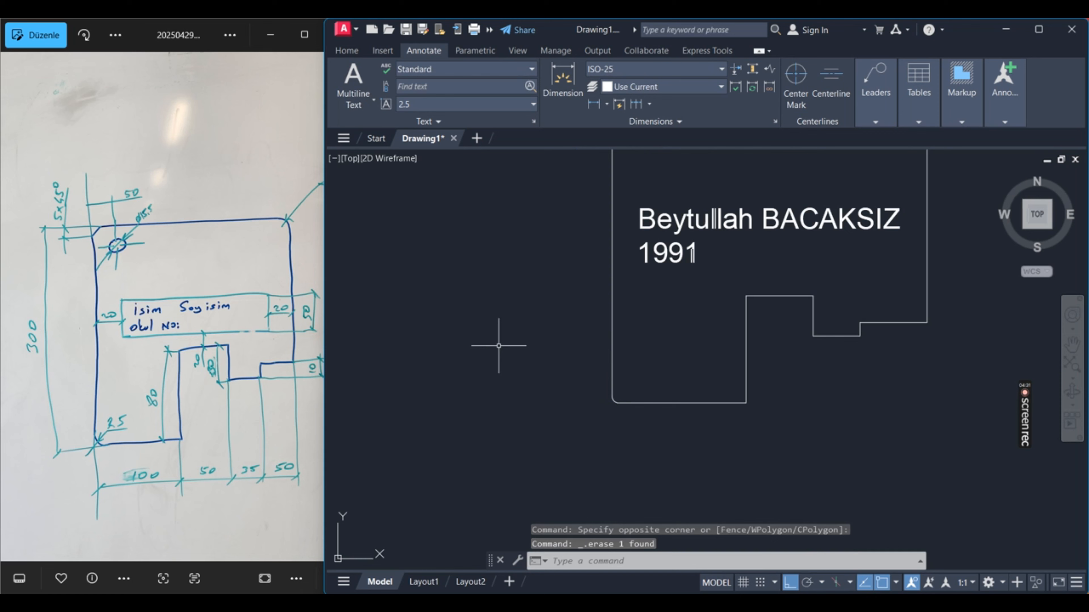
Draw a 300 vertical dimension along the plate's left edge, then open the Dimension Style Manager.
left_click(565, 80)
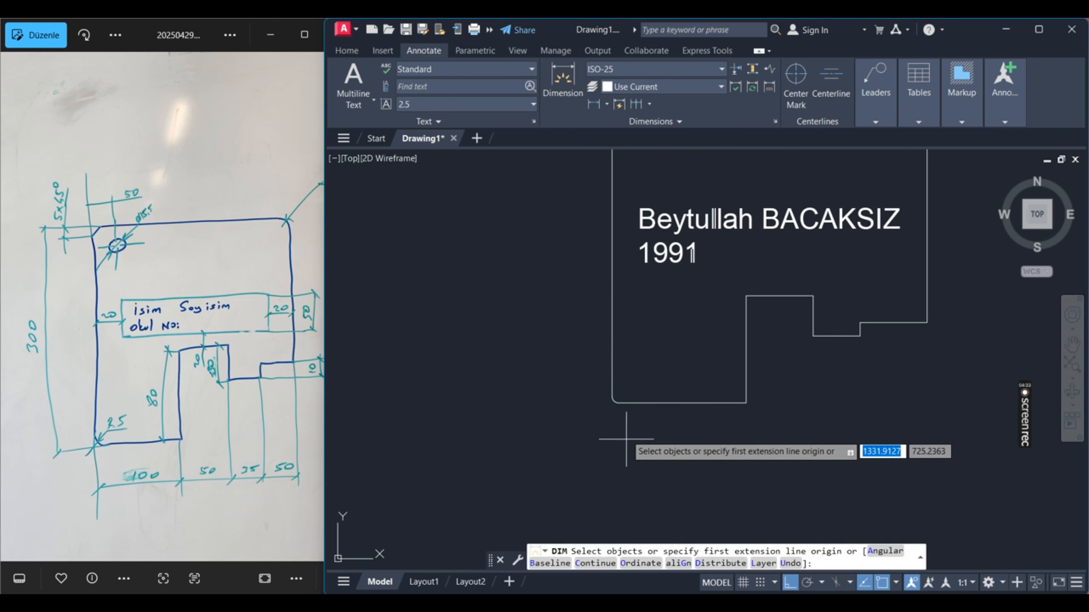
left_click(617, 404)
scroll(629, 433, "down", 2)
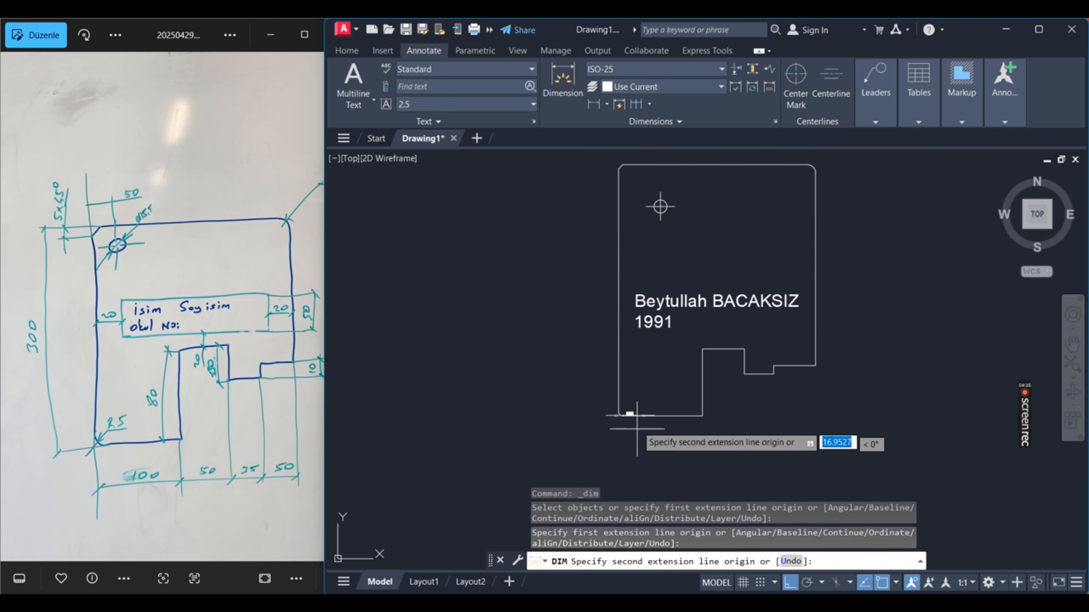
left_click(624, 163)
left_click(576, 274)
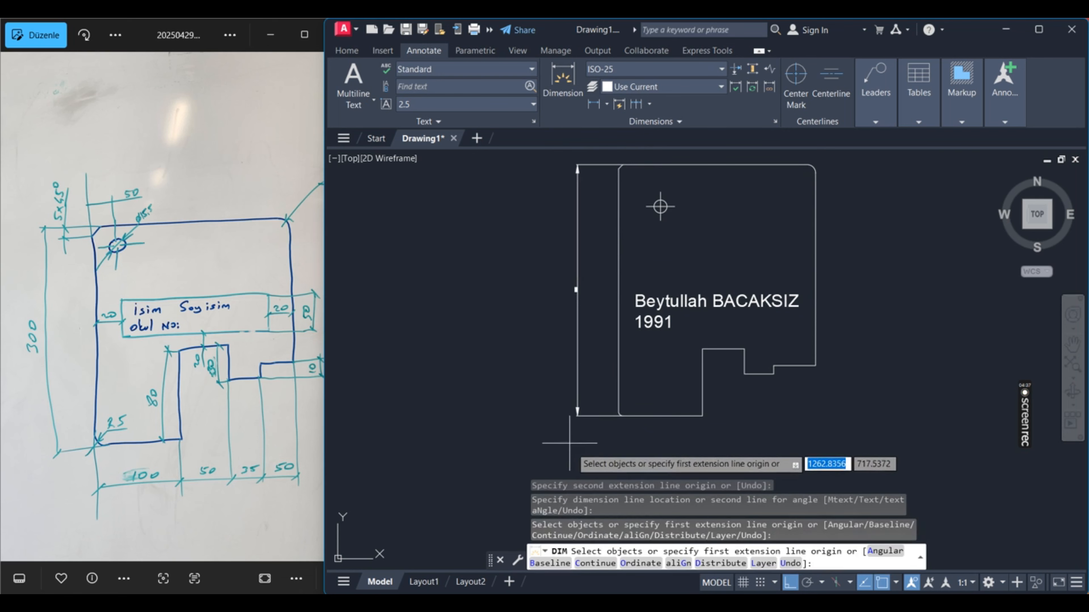
scroll(548, 397, "up", 2)
scroll(618, 404, "down", 1)
scroll(610, 206, "up", 3)
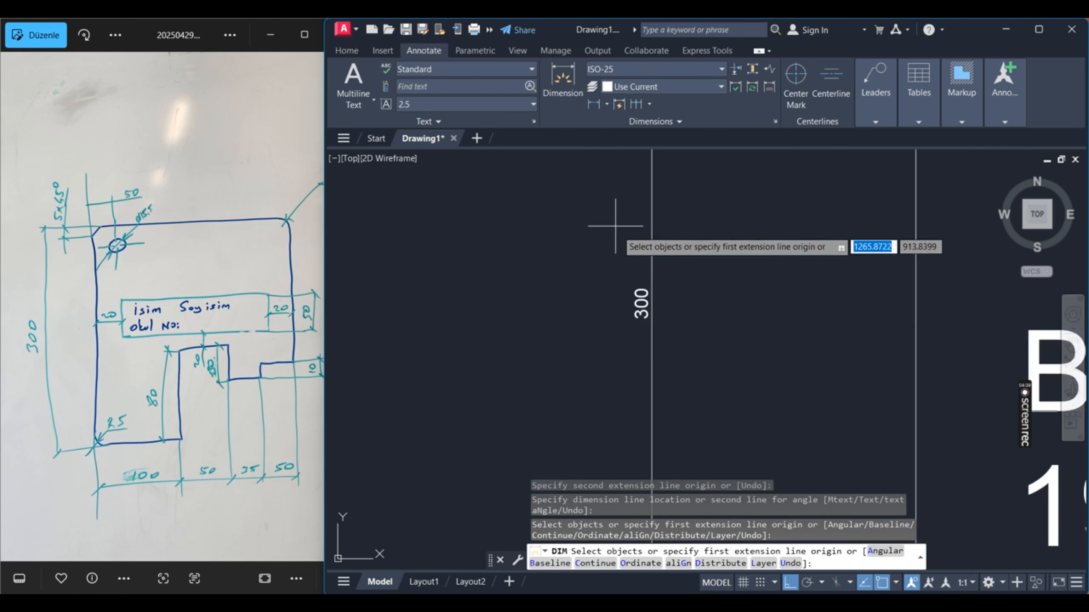
scroll(601, 241, "down", 3)
scroll(579, 291, "up", 4)
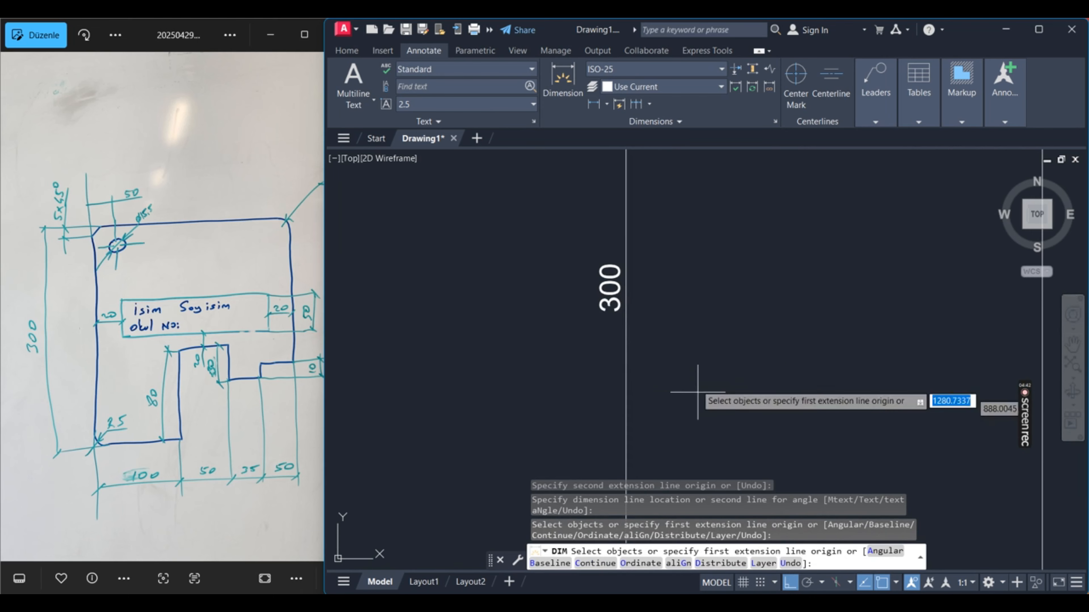
key("Escape")
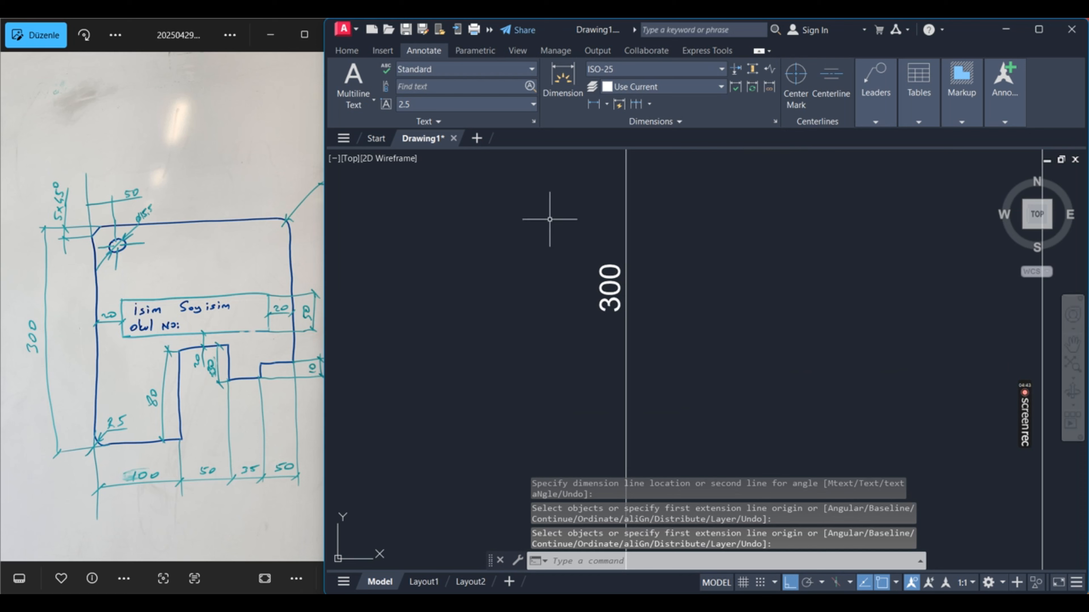
scroll(556, 195, "down", 4)
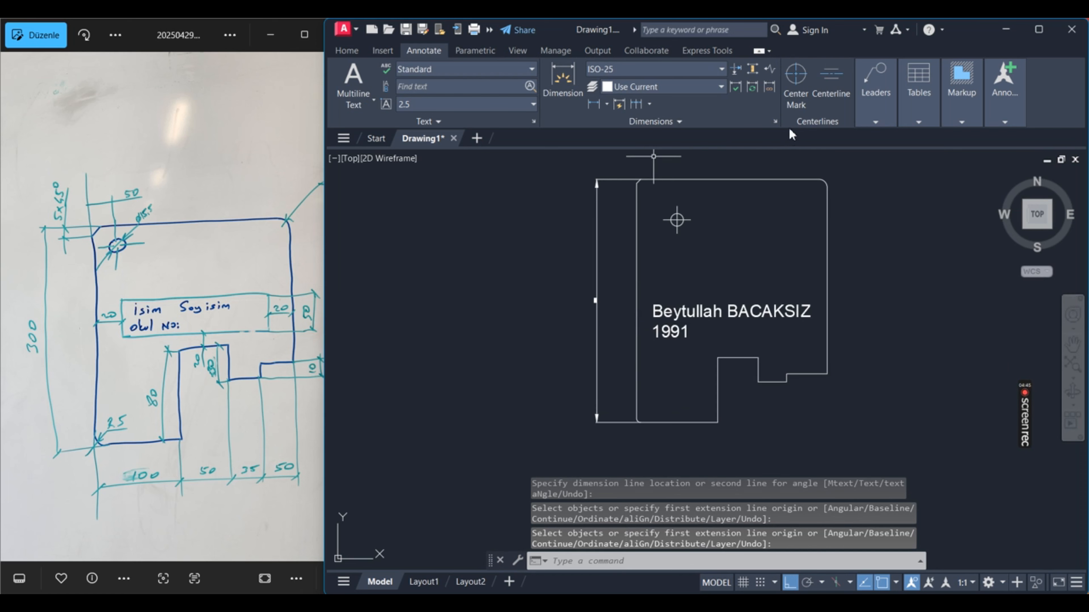
left_click(776, 121)
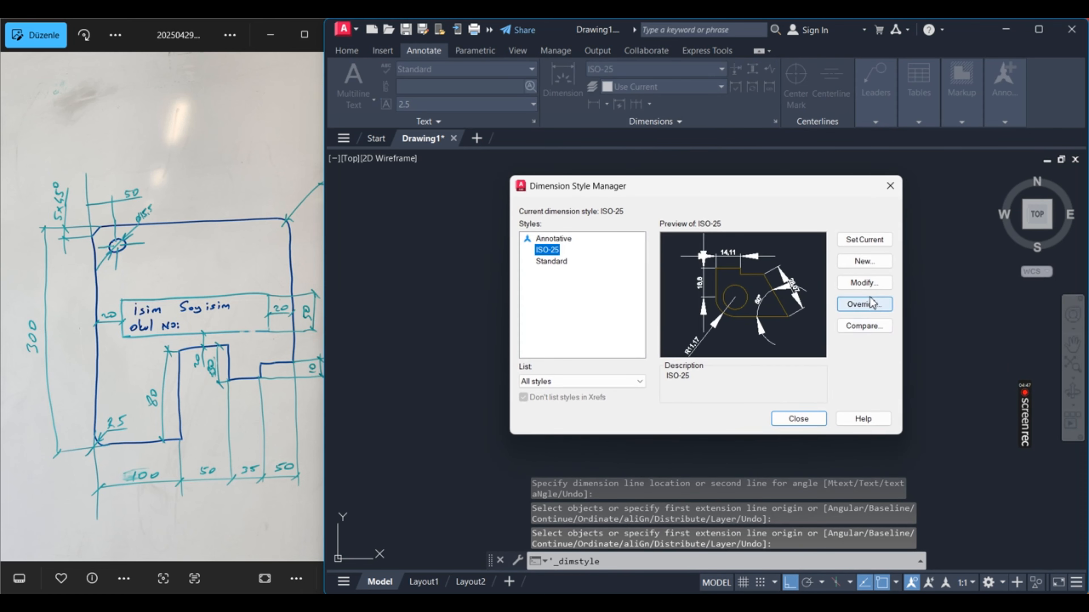
Change the ISO-25 dimension style's text height from 2.5 to 10.
left_click(864, 282)
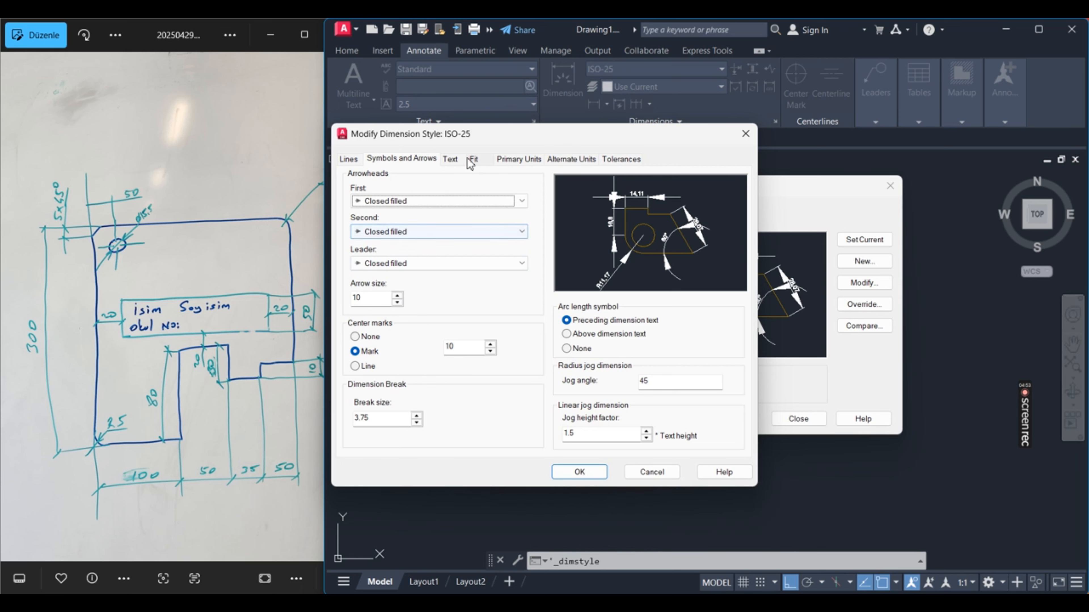
left_click(453, 160)
left_click_drag(497, 259, 371, 266)
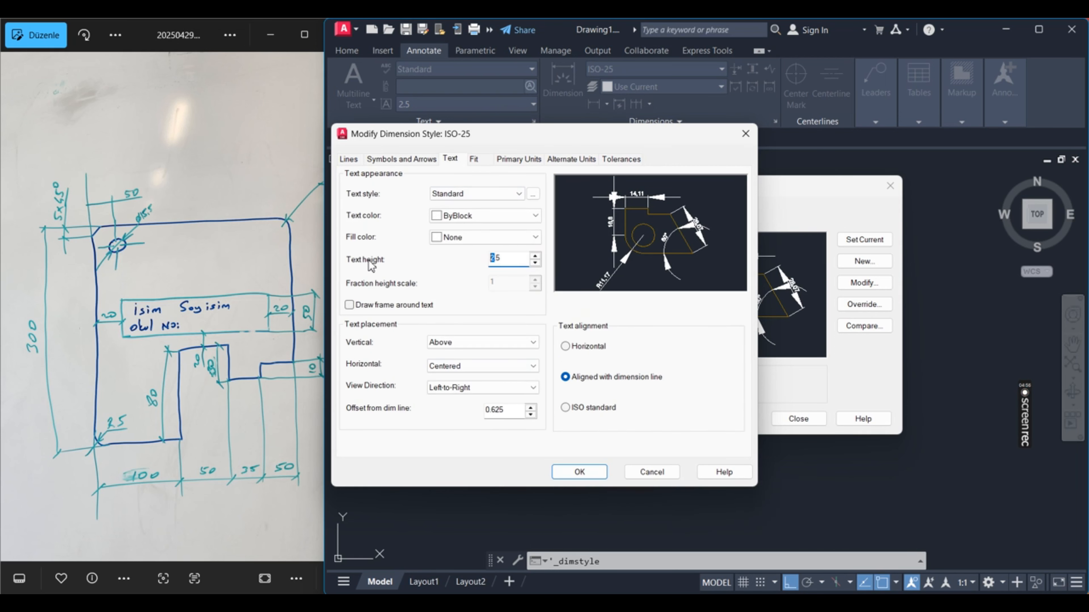
type("10")
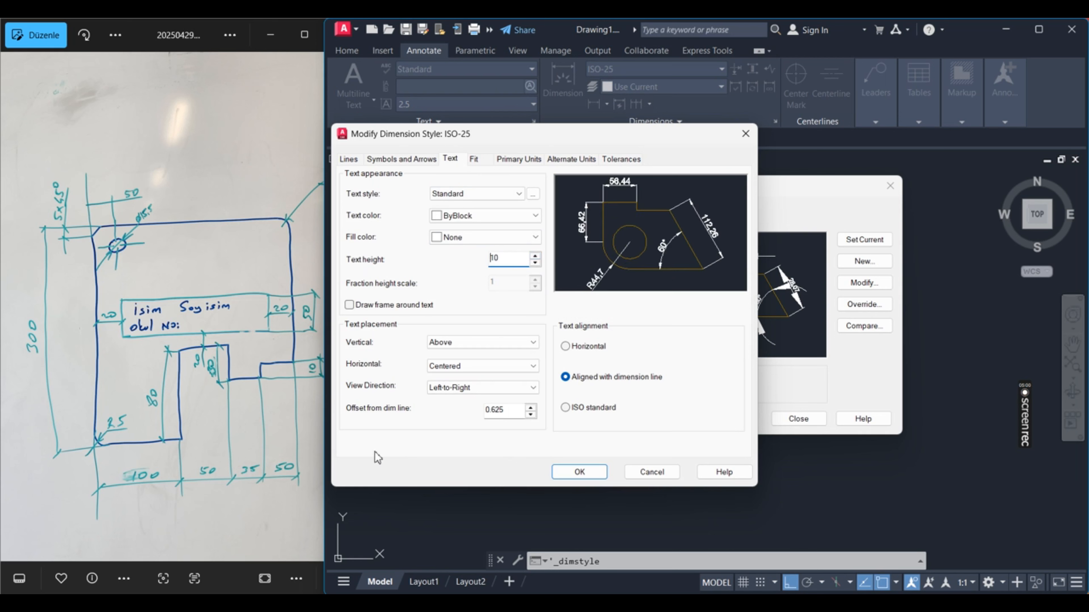
left_click(581, 471)
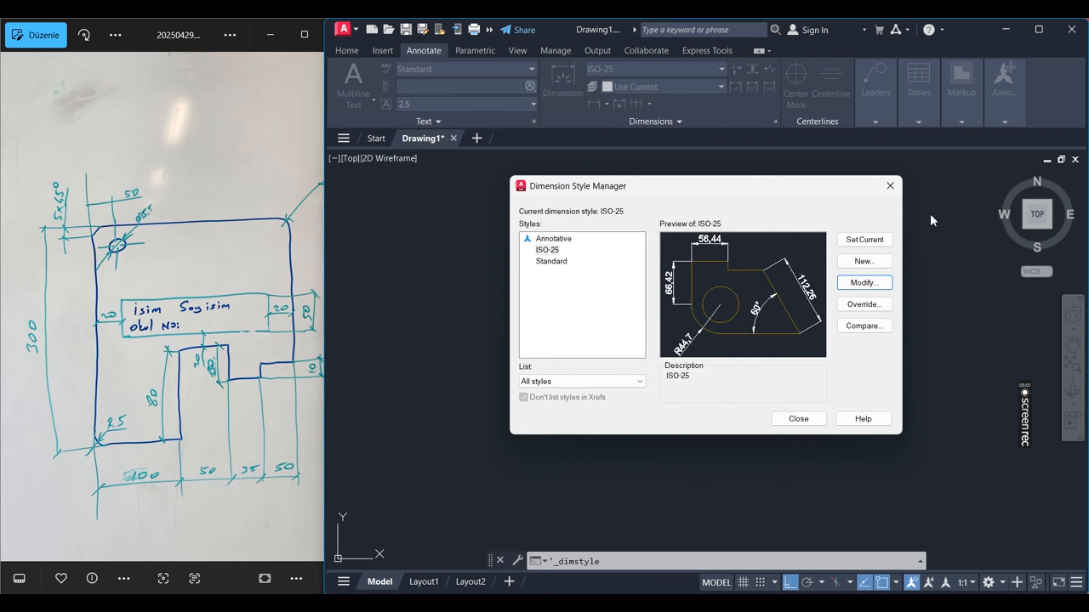
left_click(798, 418)
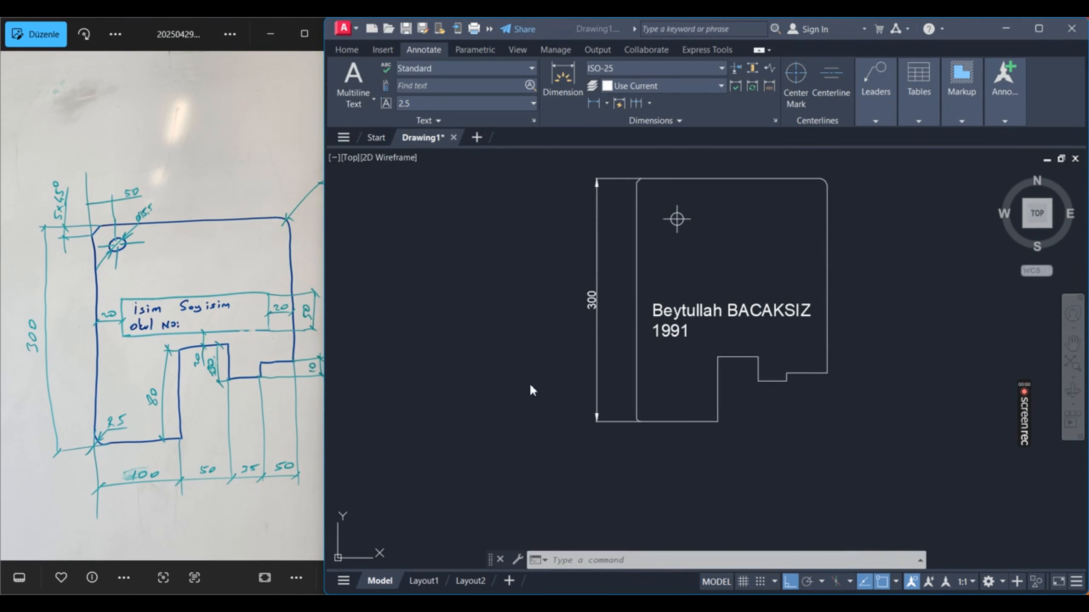
Add a vertical 5 dimension across the top-left chamfer's endpoints, discarding a wrong 7,55 attempt.
left_click(571, 88)
scroll(634, 158, "up", 3)
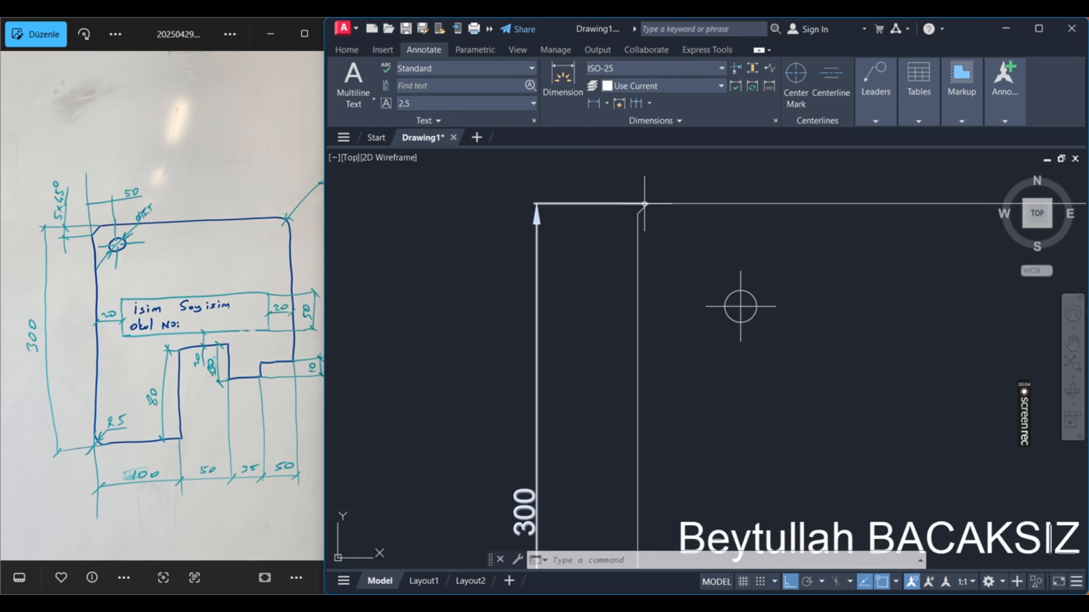
left_click(648, 203)
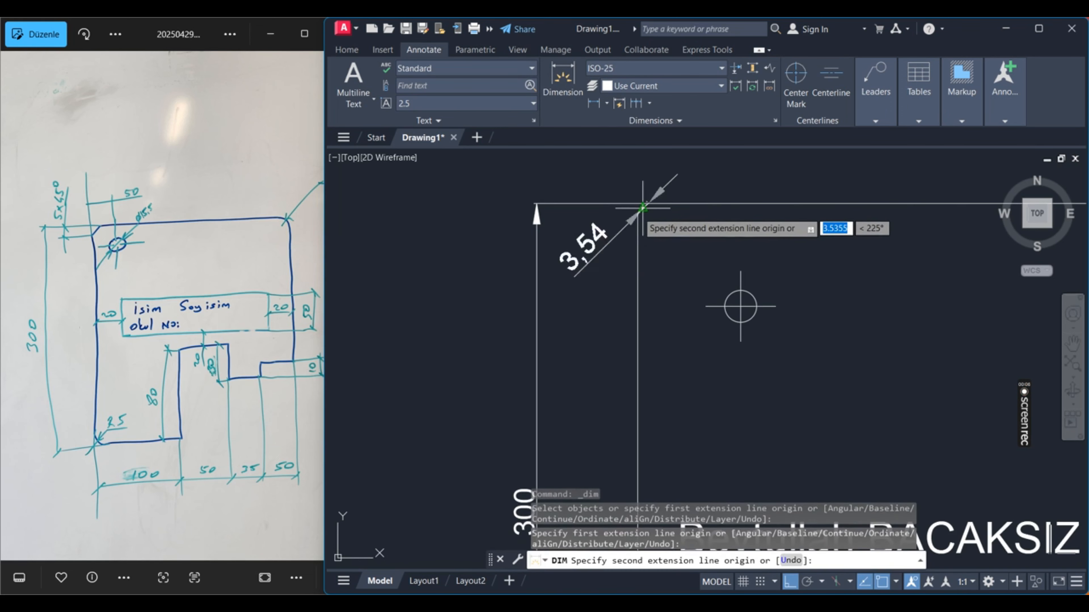
left_click(633, 213)
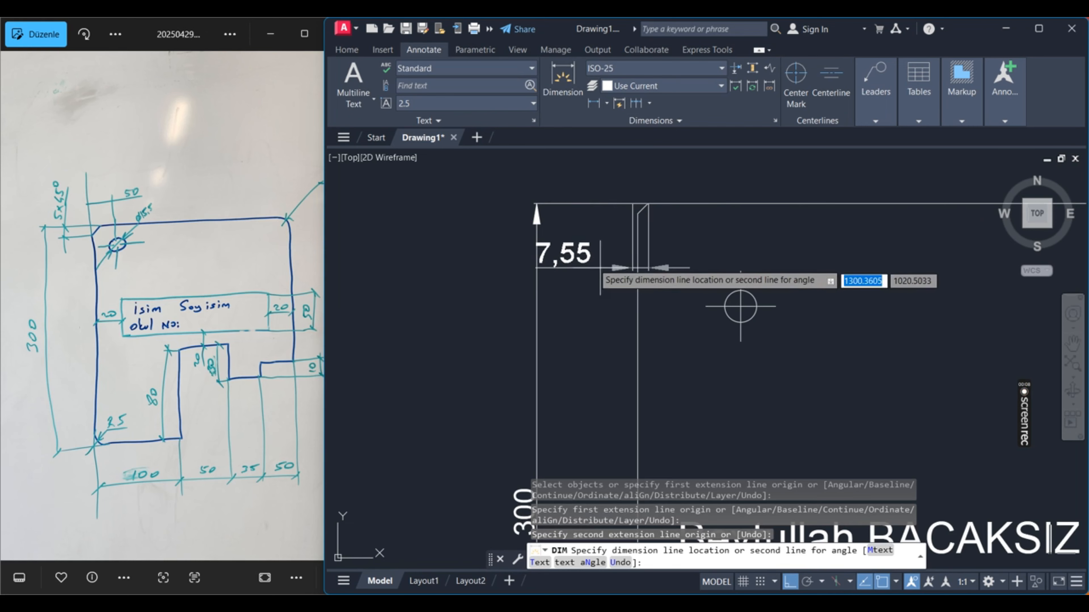
key("Escape")
left_click(562, 84)
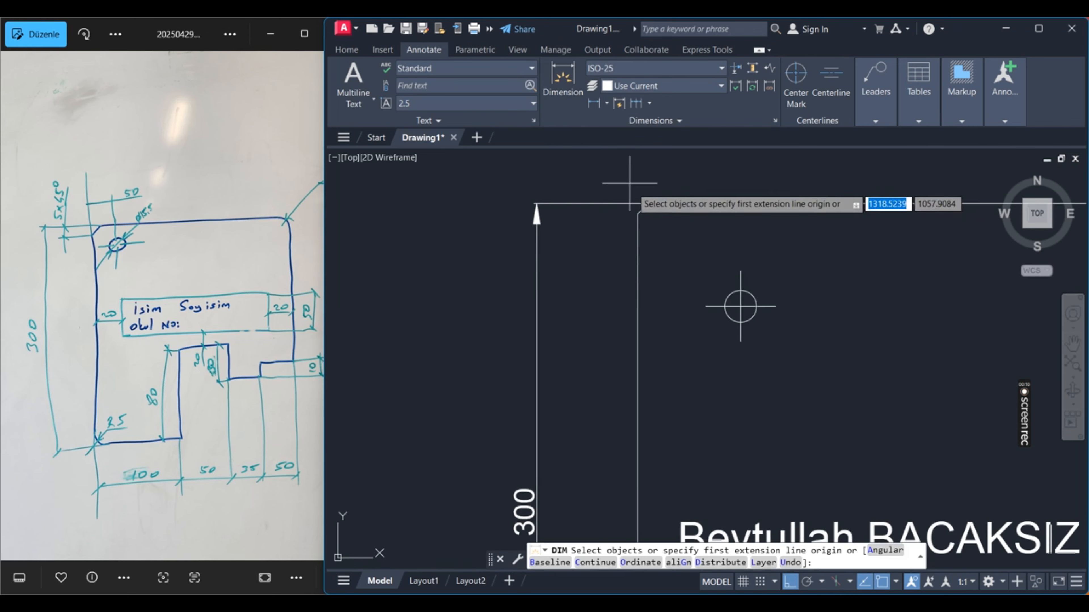
left_click(647, 204)
left_click(637, 213)
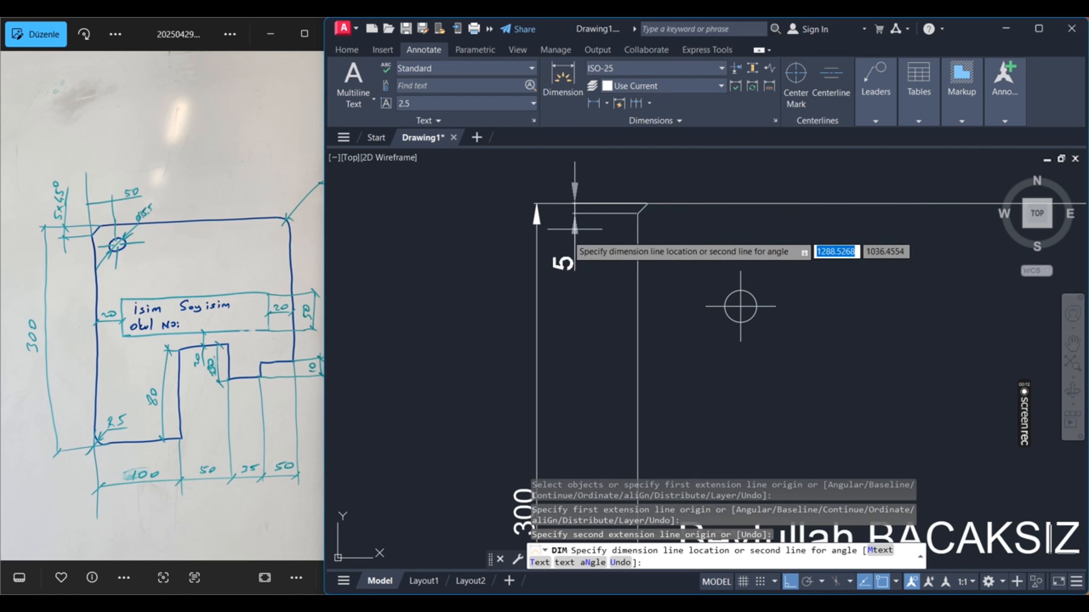
left_click(596, 244)
key("Escape")
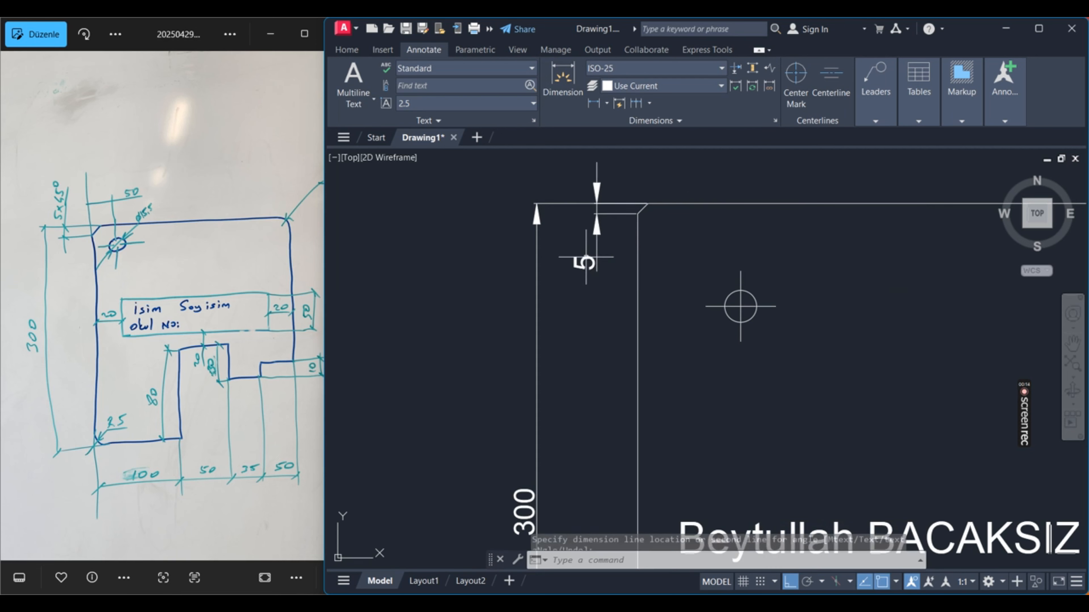
Edit the chamfer dimension text to read 5x45° using the %%d degree code.
double_click(586, 258)
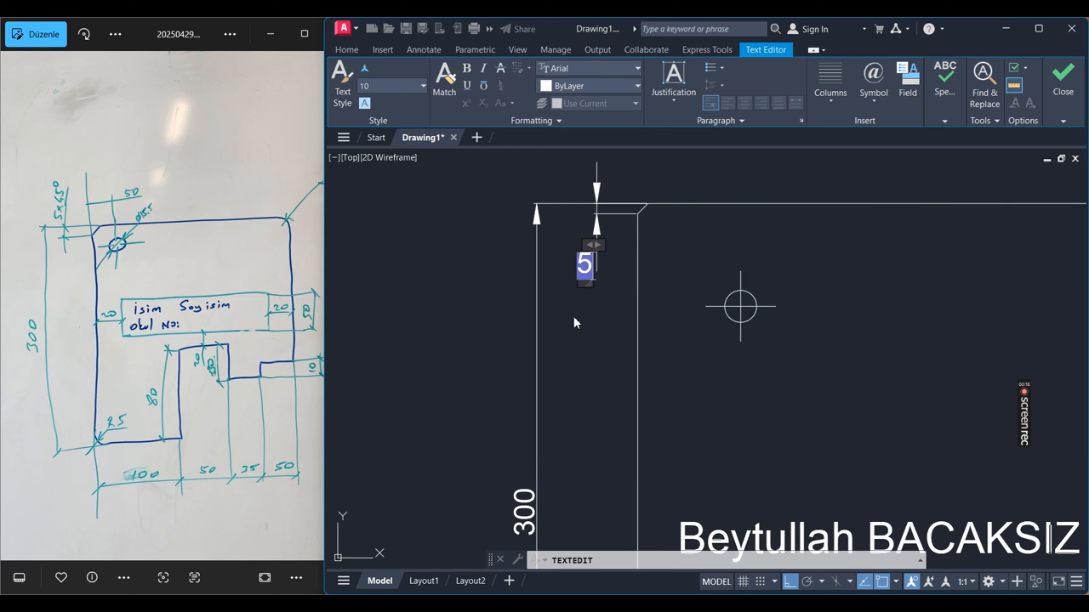
type("x")
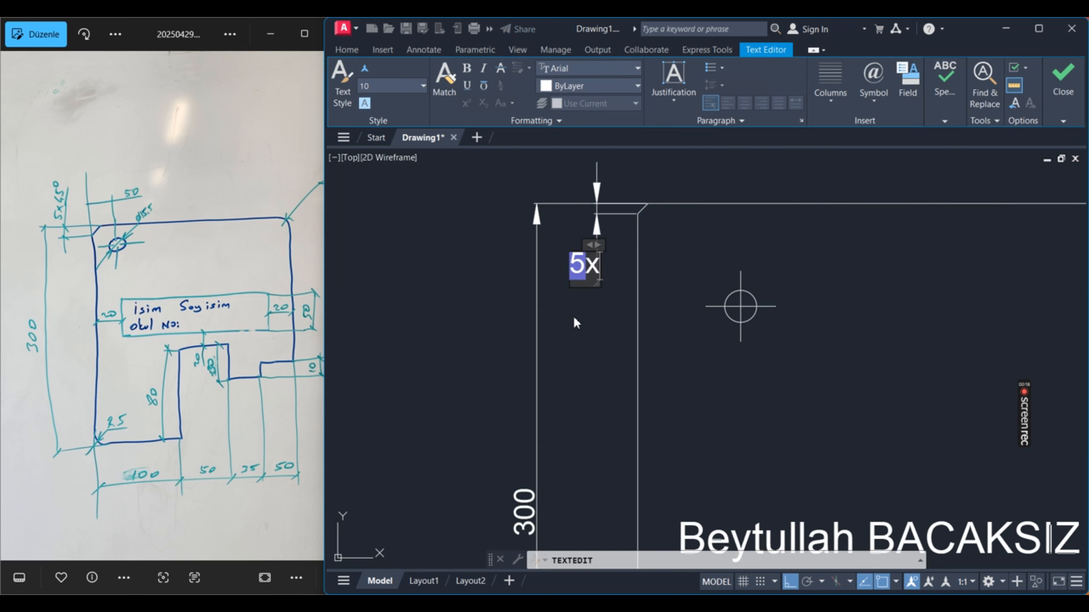
type("45%%d")
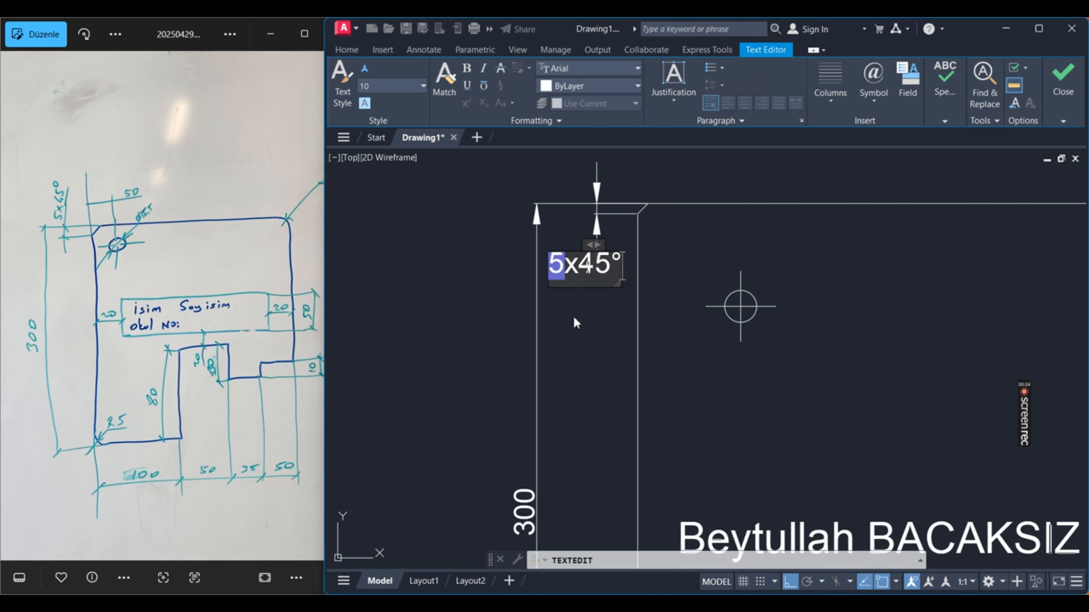
key("BackSpace")
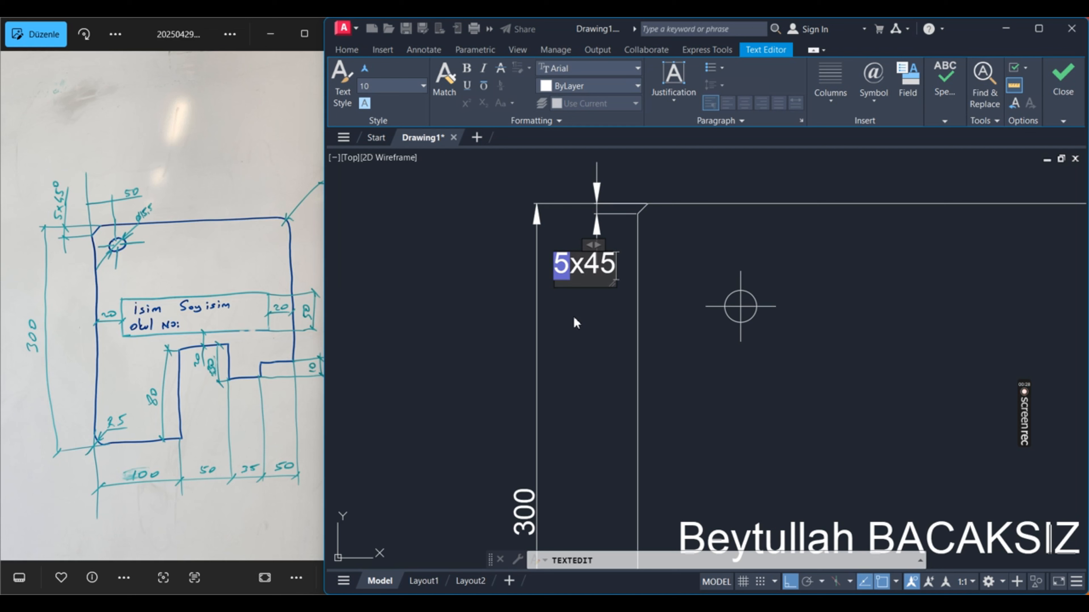
type("%%")
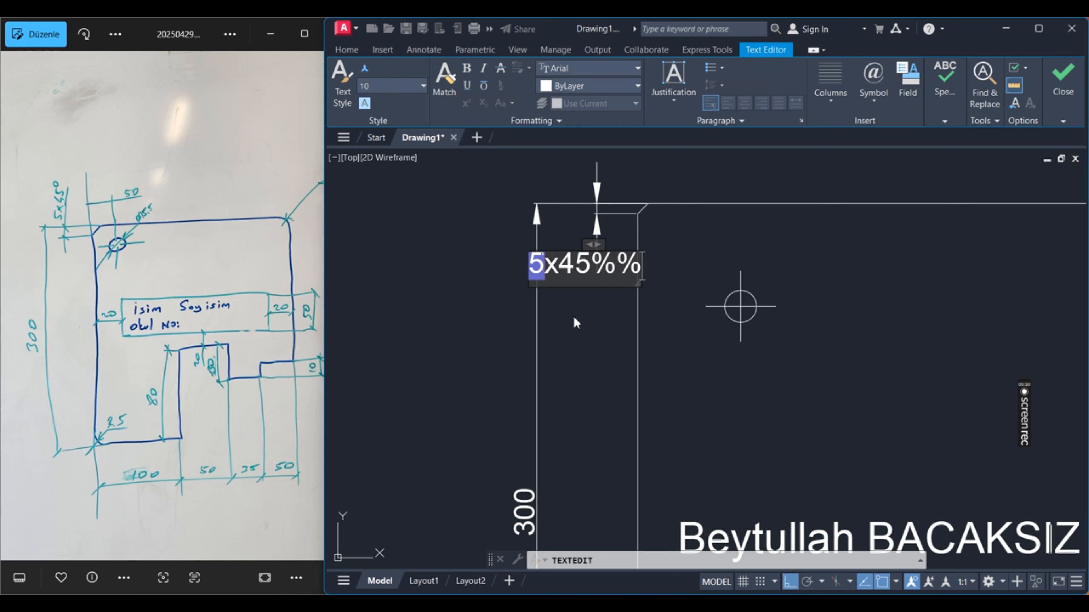
type("d")
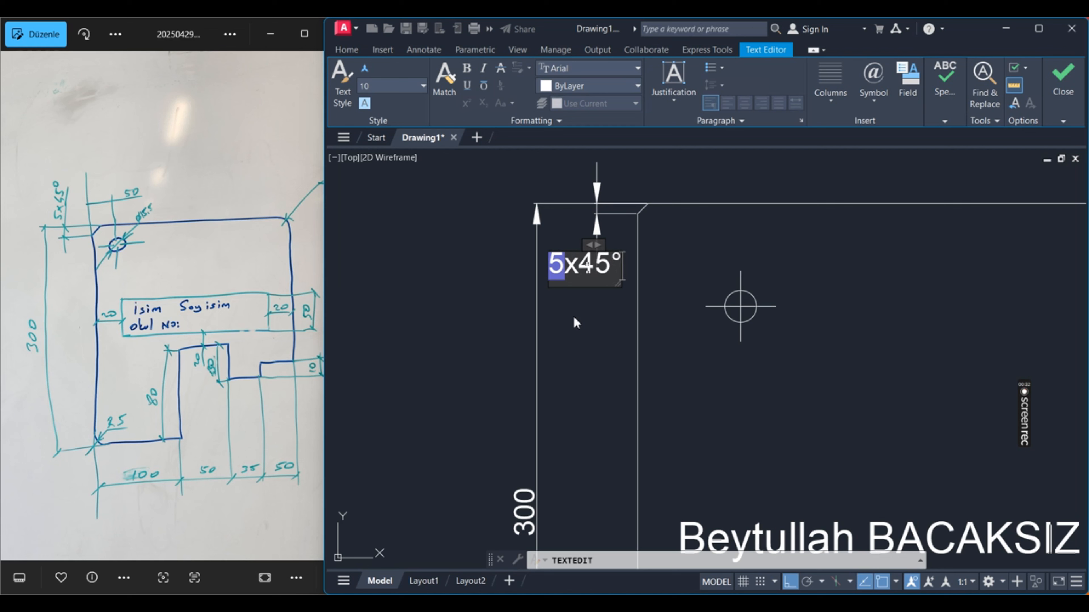
key("BackSpace")
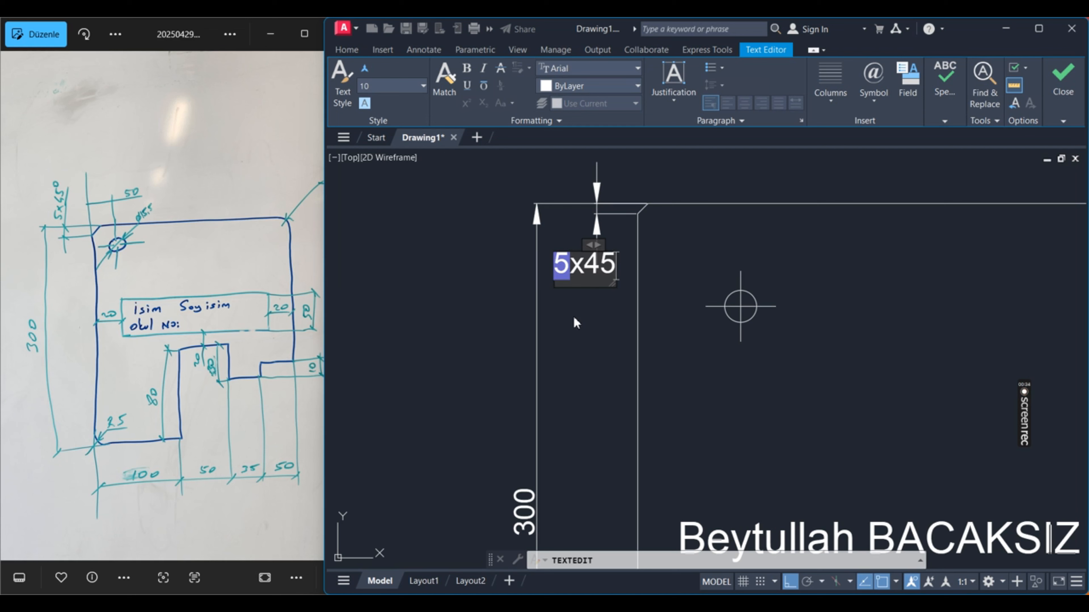
type("%%")
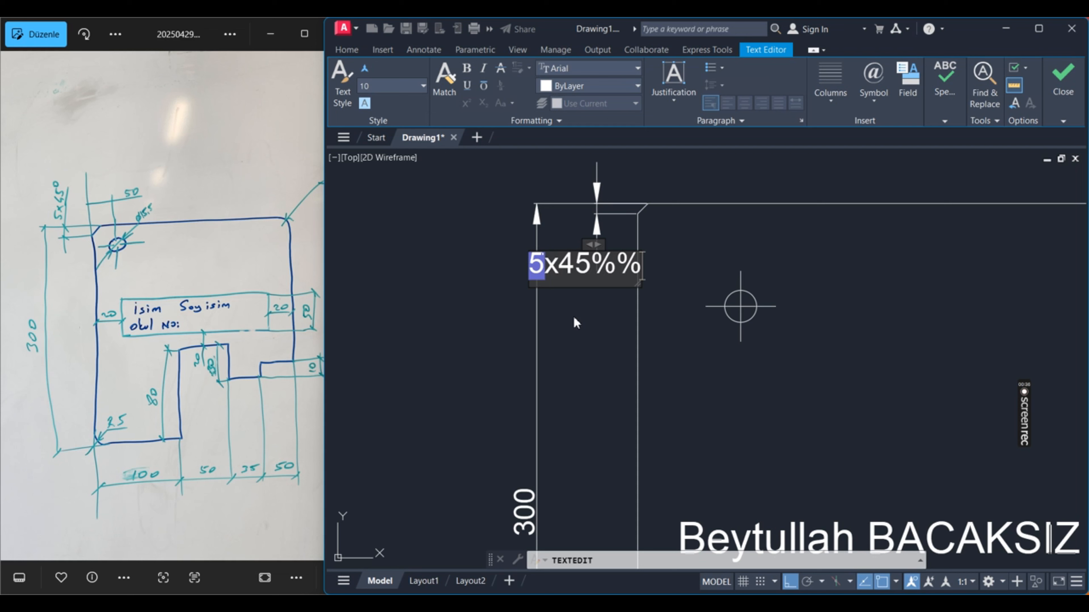
type("c")
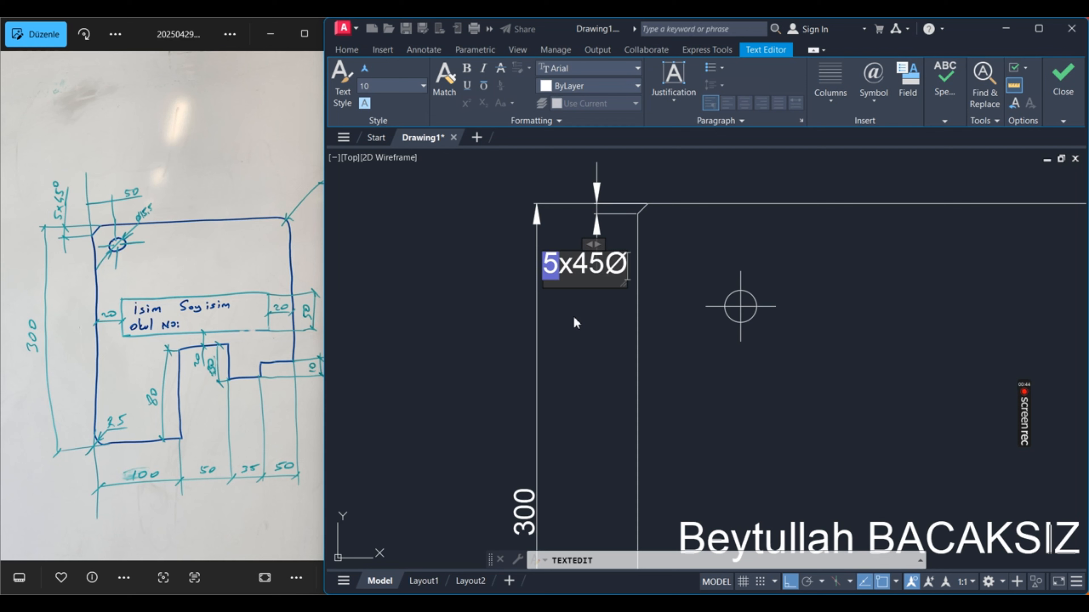
key("BackSpace")
type("%%d")
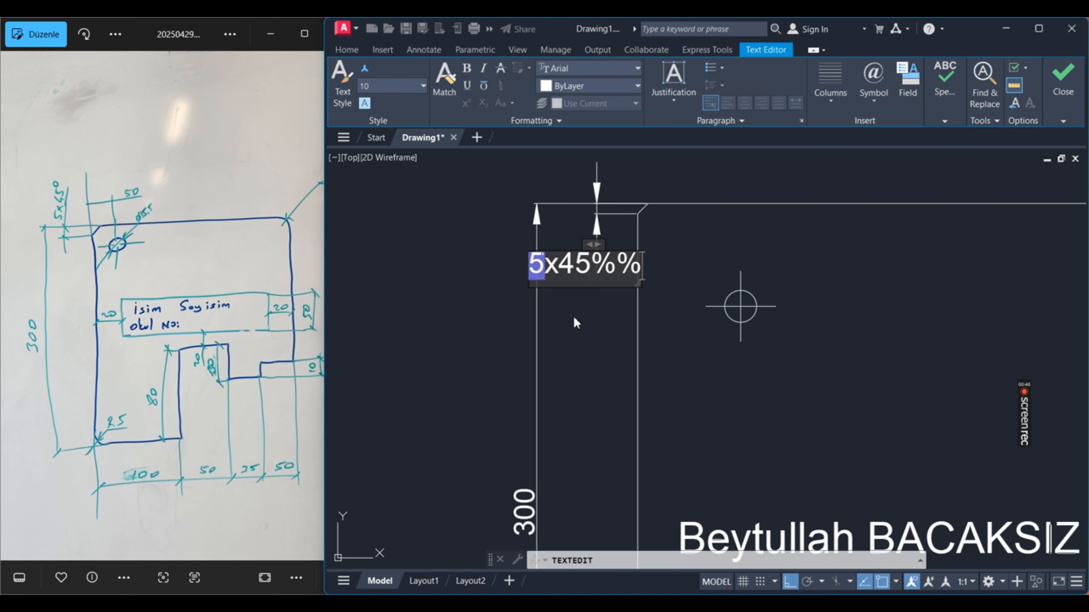
left_click(408, 370)
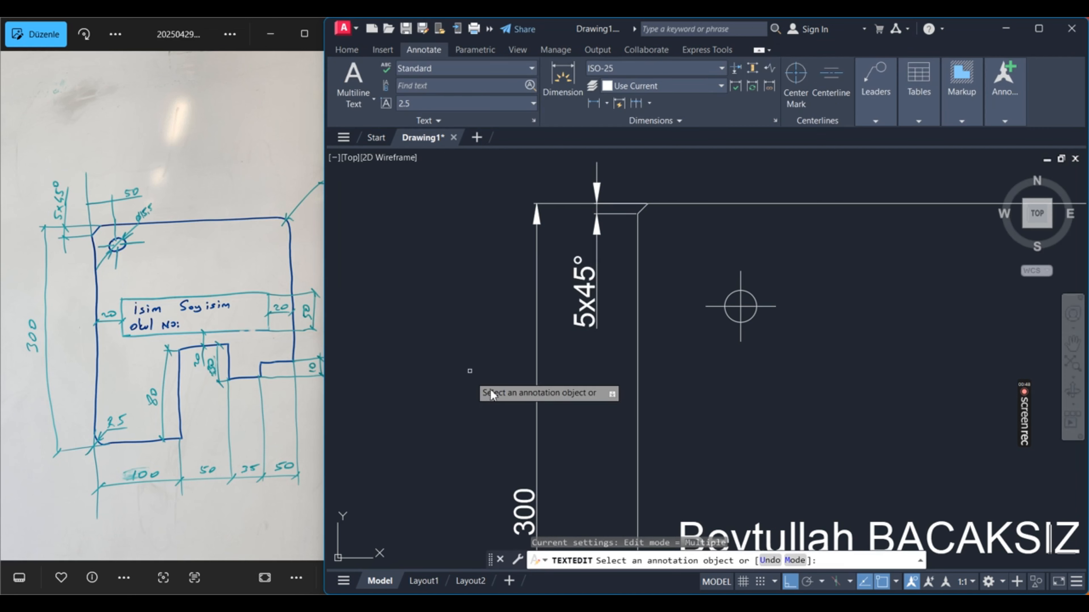
Add a horizontal 50 dimension from the plate's left edge to the hole centre.
scroll(617, 243, "down", 4)
key("Escape")
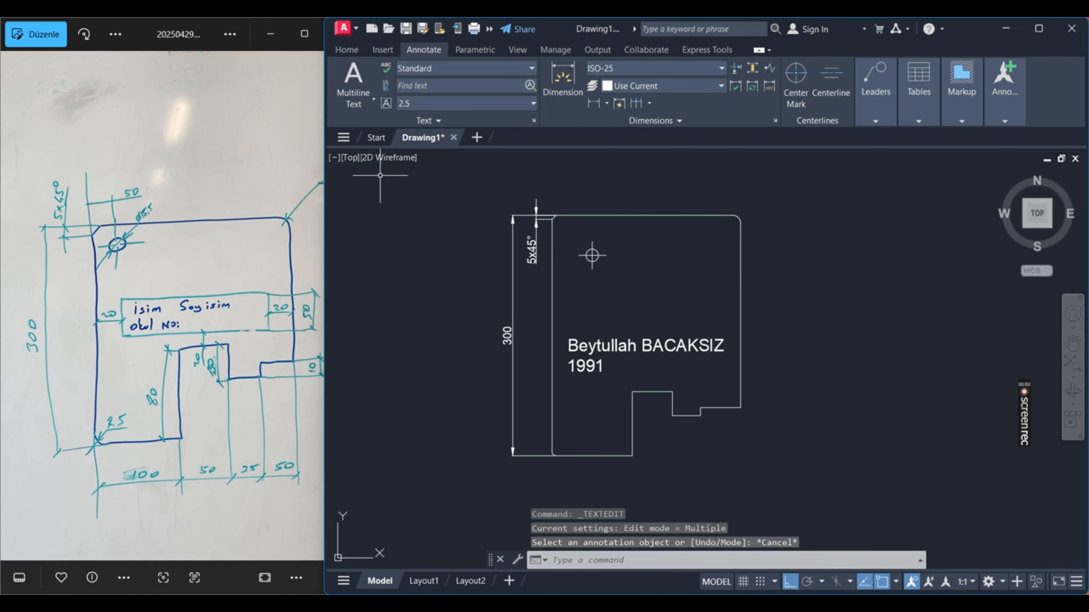
scroll(472, 213, "up", 2)
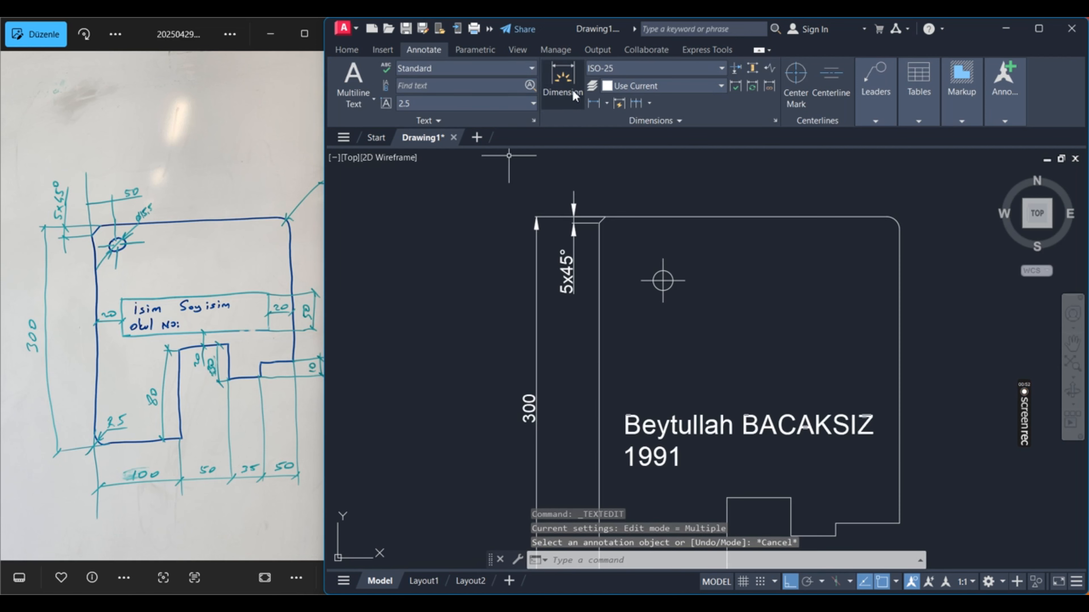
left_click(563, 81)
left_click(664, 281)
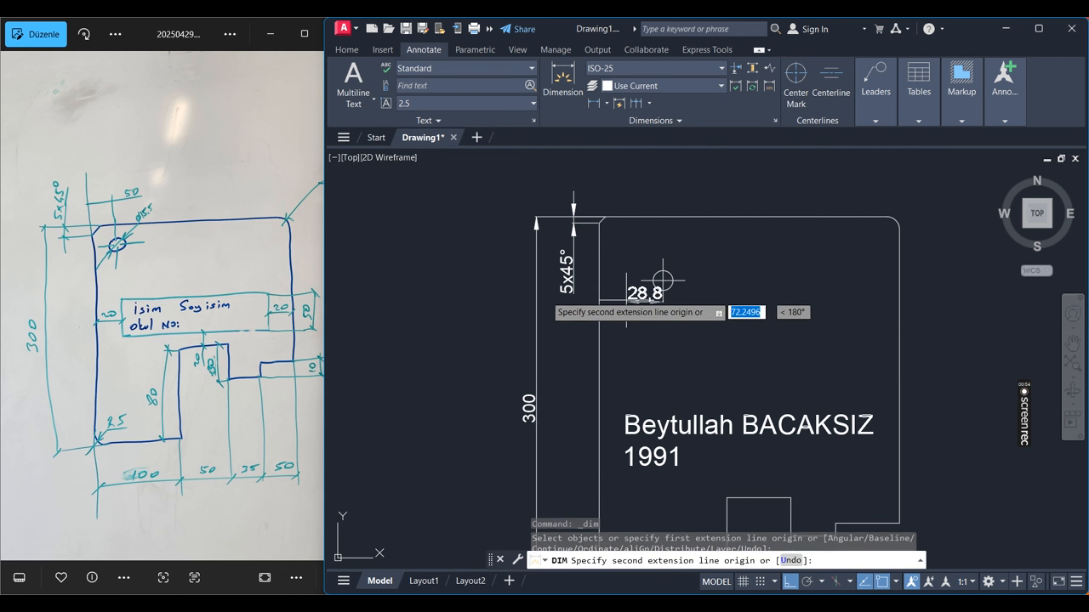
left_click(598, 301)
key("Escape")
key("Return")
key("Return")
left_click(603, 220)
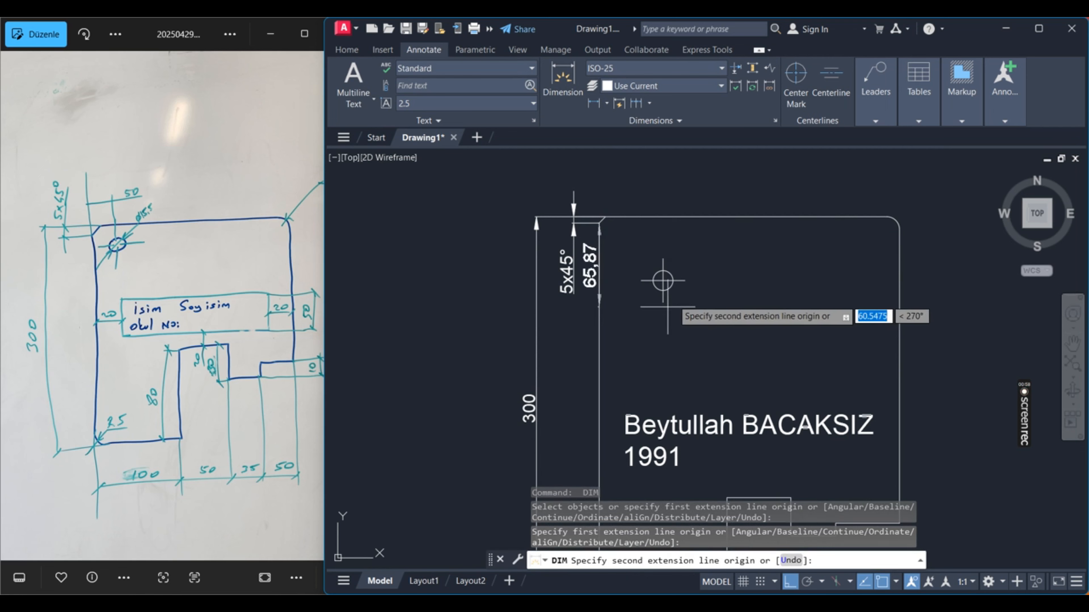
left_click(664, 302)
left_click(705, 323)
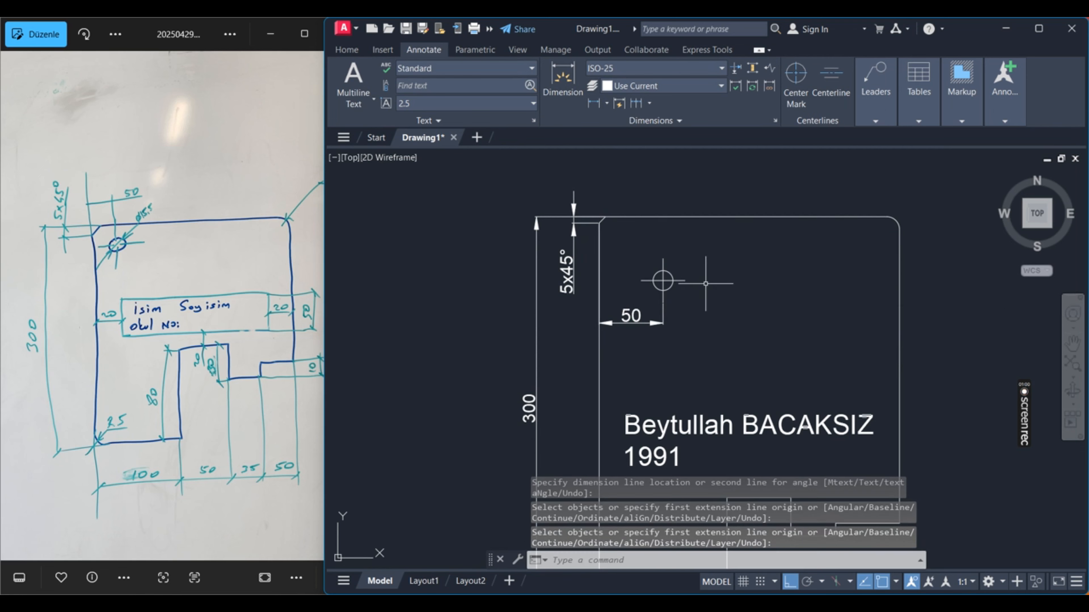
Add a vertical 50 dimension from the hole centre to the plate's top edge.
key("Return")
left_click(686, 282)
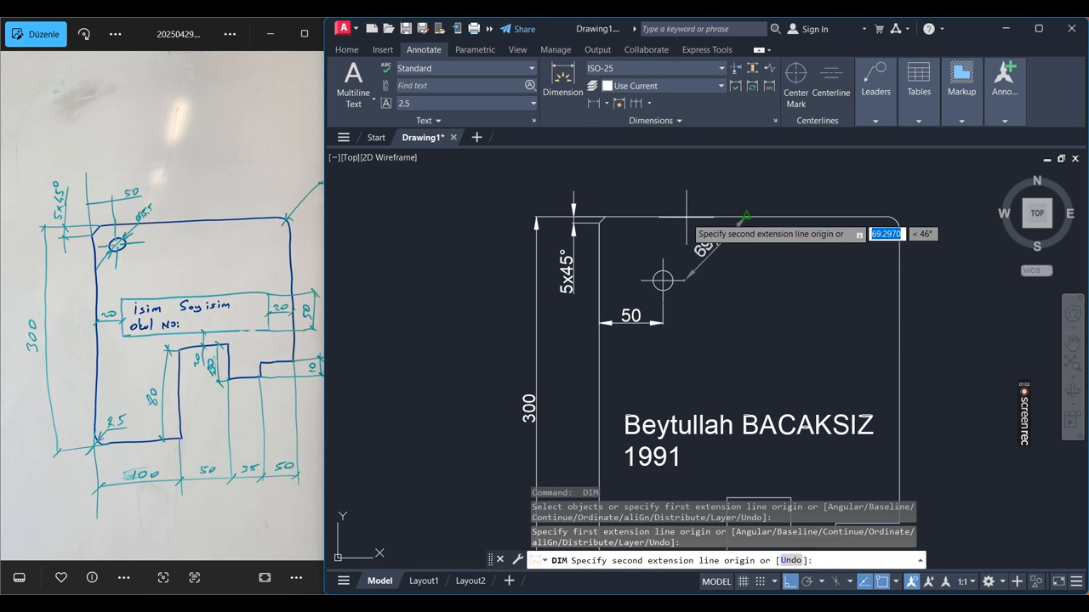
left_click(632, 217)
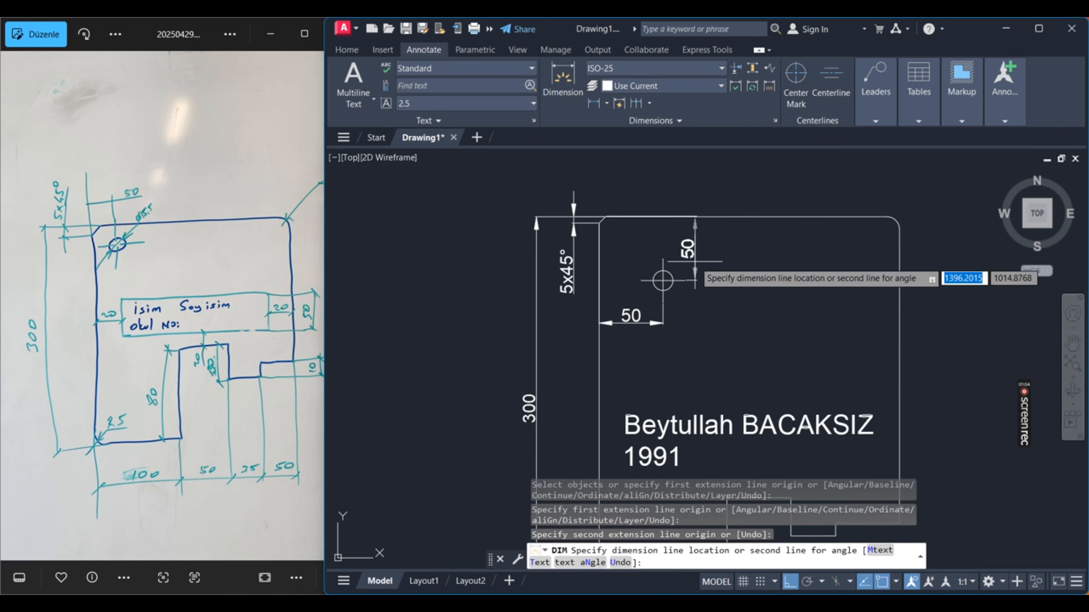
left_click(703, 278)
key("Escape")
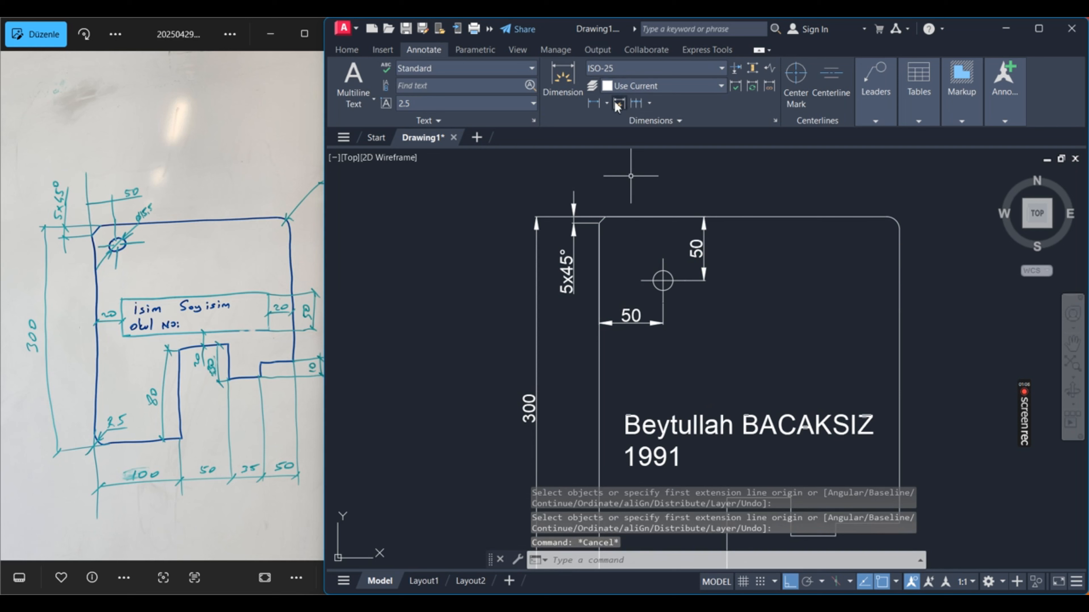
Add a Ø15,5 diameter dimension to the hole.
left_click(606, 103)
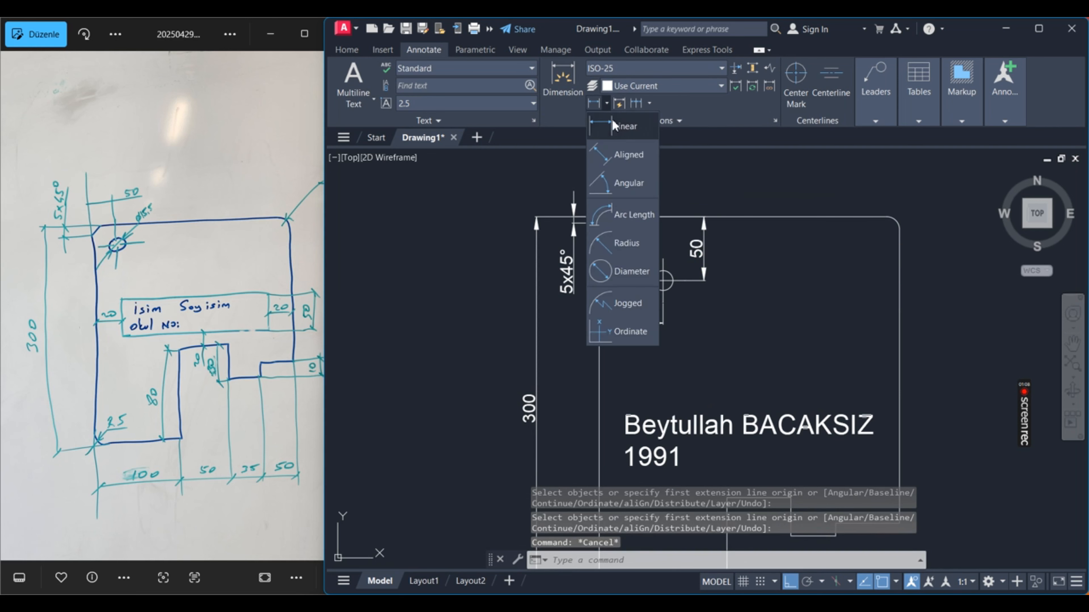
left_click(637, 270)
left_click(674, 289)
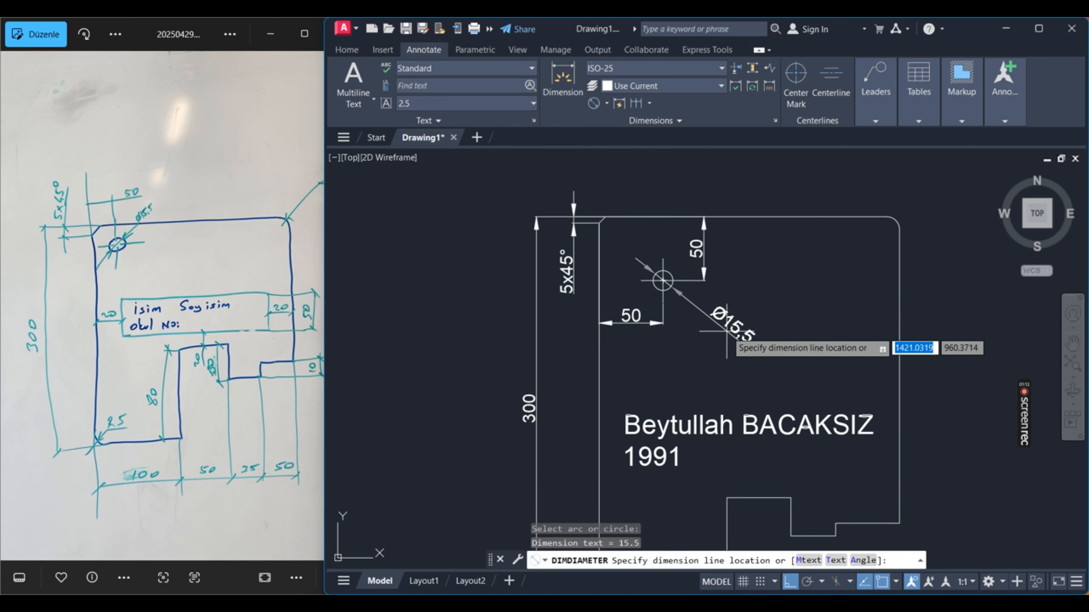
left_click(710, 321)
key("Escape")
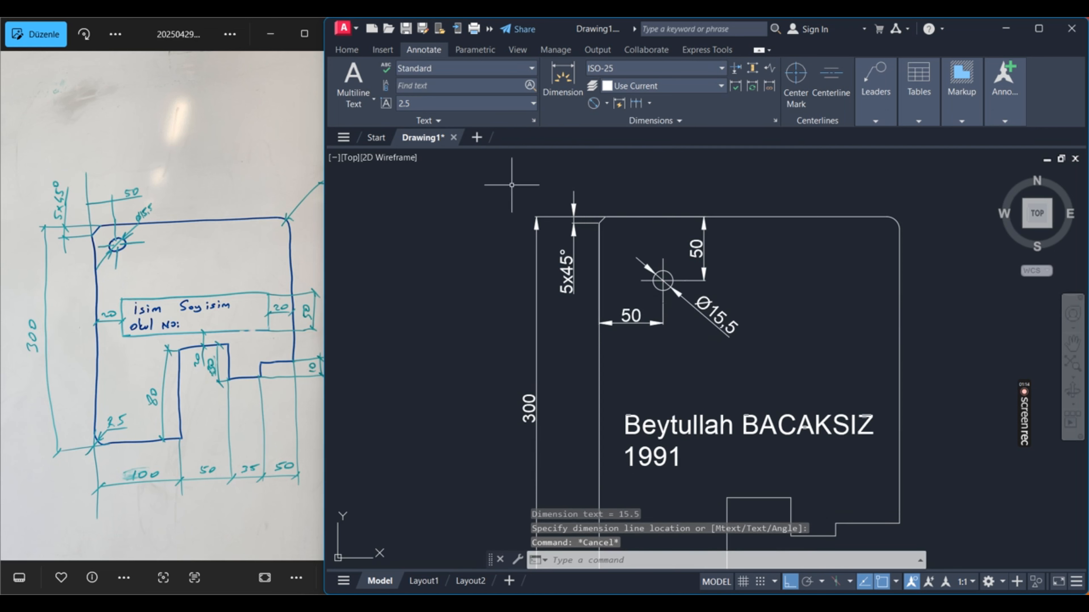
Move the 300 dimension onto the green ÖLÇÜ layer.
middle_click_drag(627, 247, 552, 211)
left_click(468, 389)
left_click(426, 306)
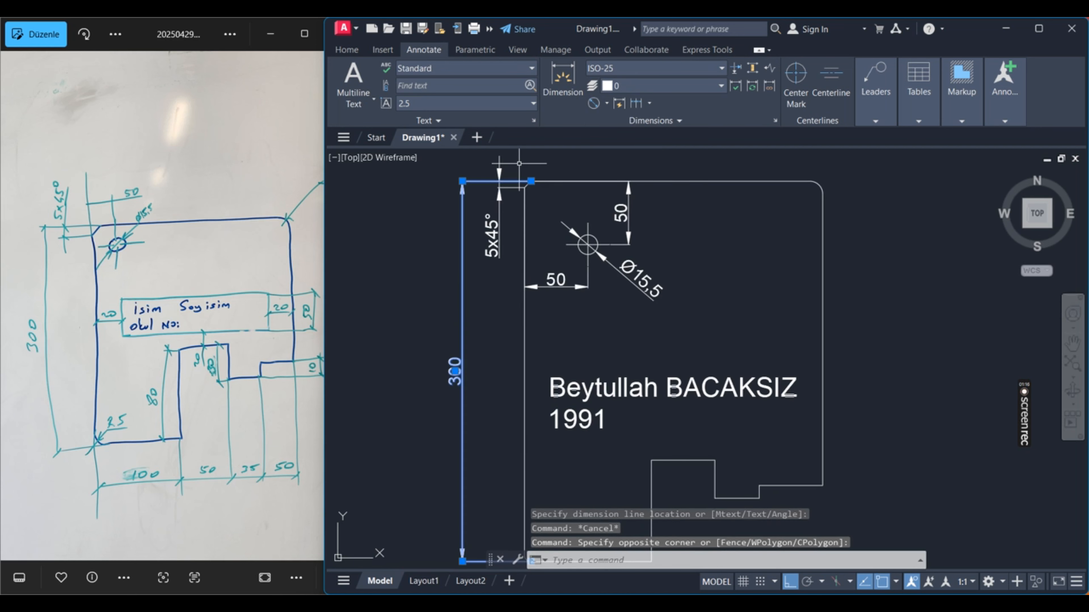
left_click(639, 87)
left_click(657, 144)
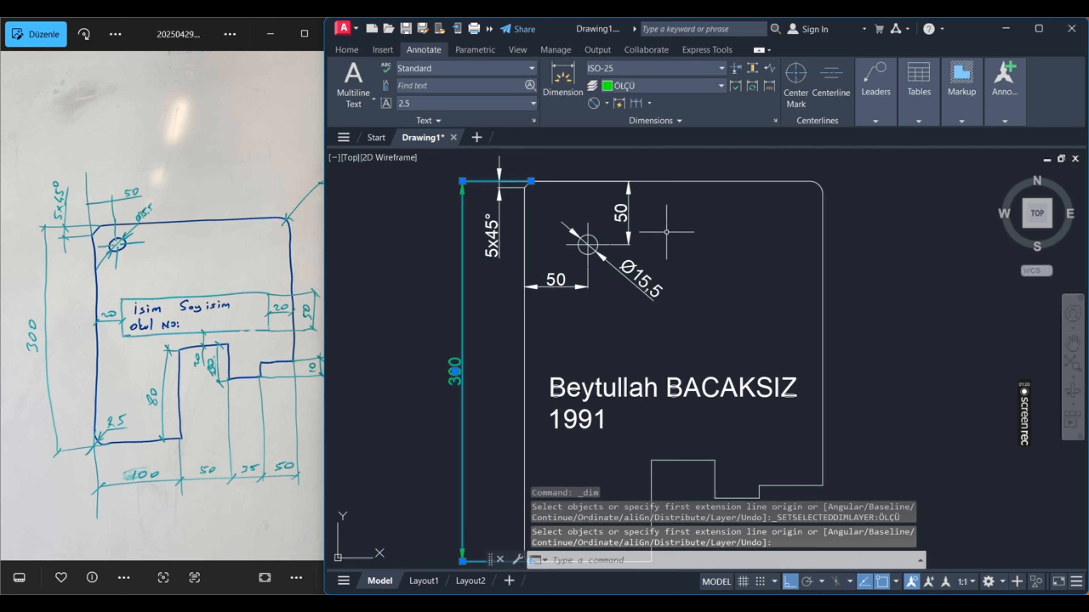
key("Escape")
key("Escape")
type("MA")
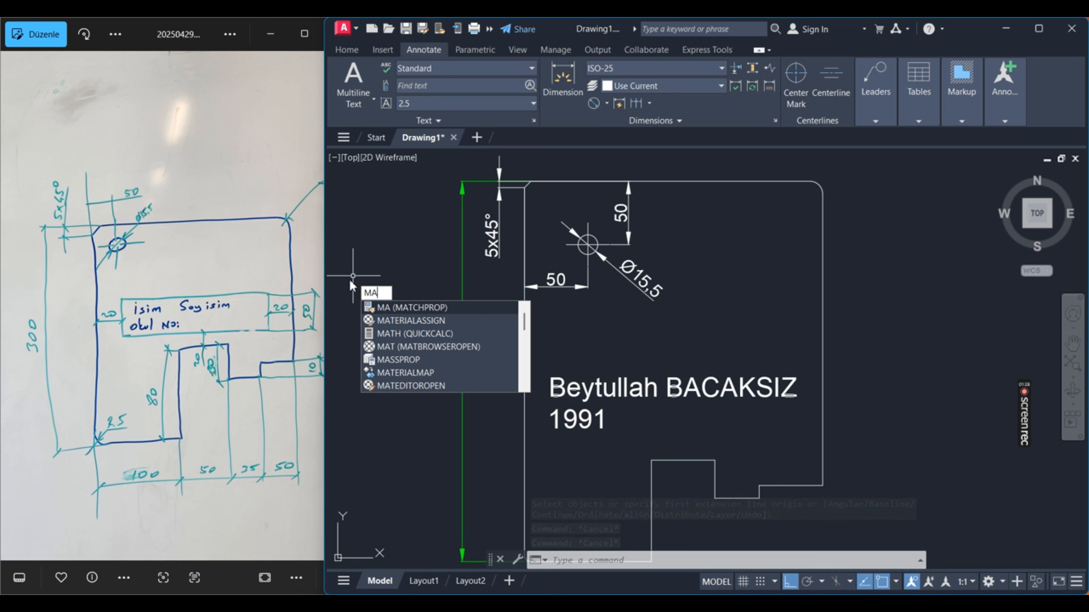
Match the 5x45°, both 50 and the Ø15,5 dimensions to the green 300 dimension.
key("Return")
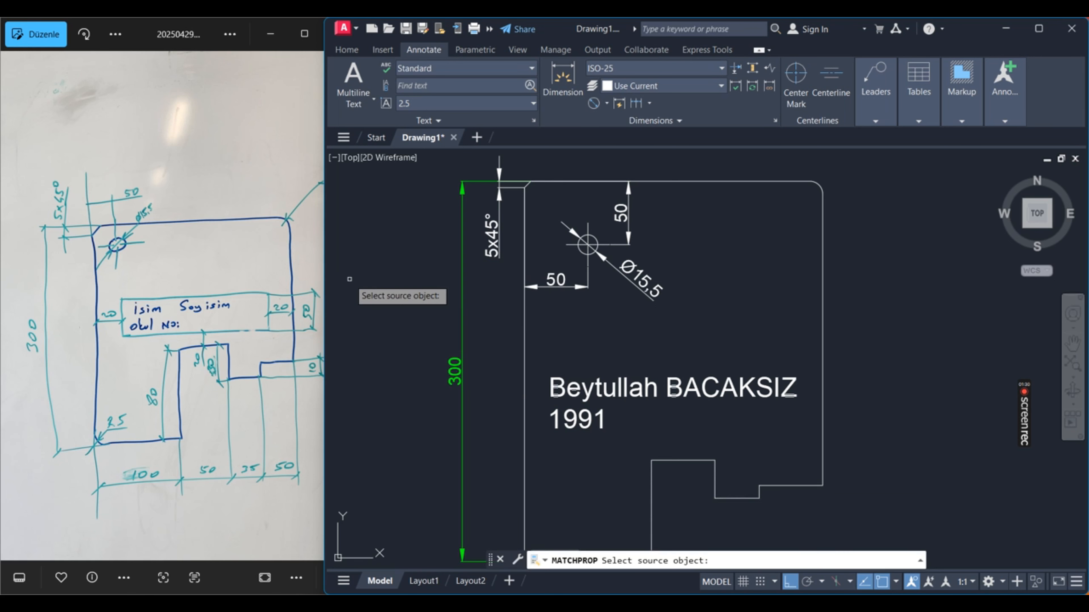
left_click(453, 356)
left_click(488, 243)
left_click(589, 316)
left_click(564, 284)
left_click(675, 313)
left_click(624, 274)
left_click(644, 226)
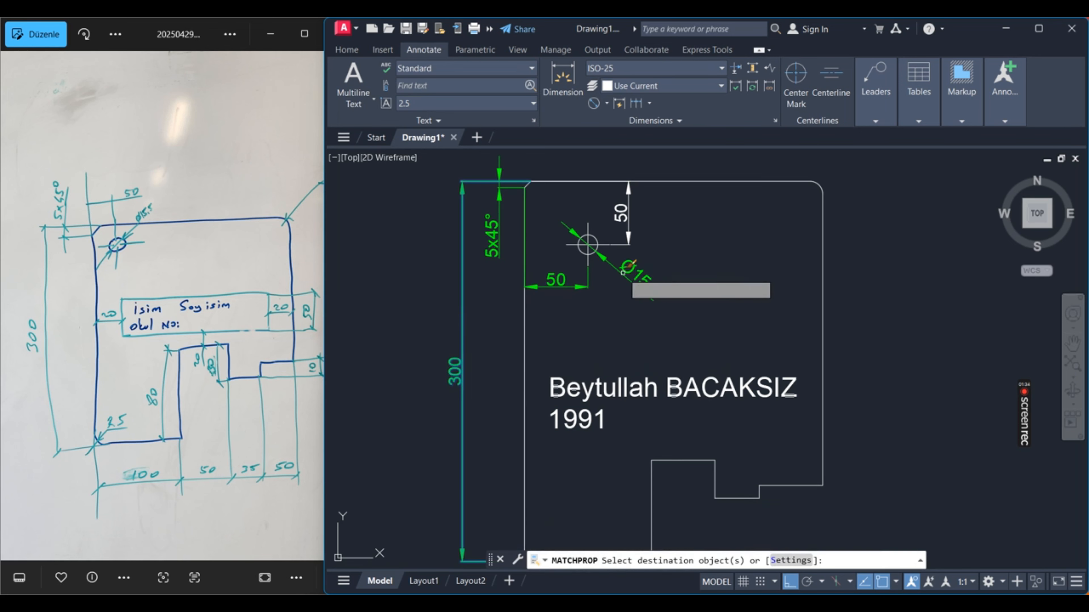
left_click(608, 209)
scroll(620, 284, "down", 6)
scroll(609, 270, "up", 4)
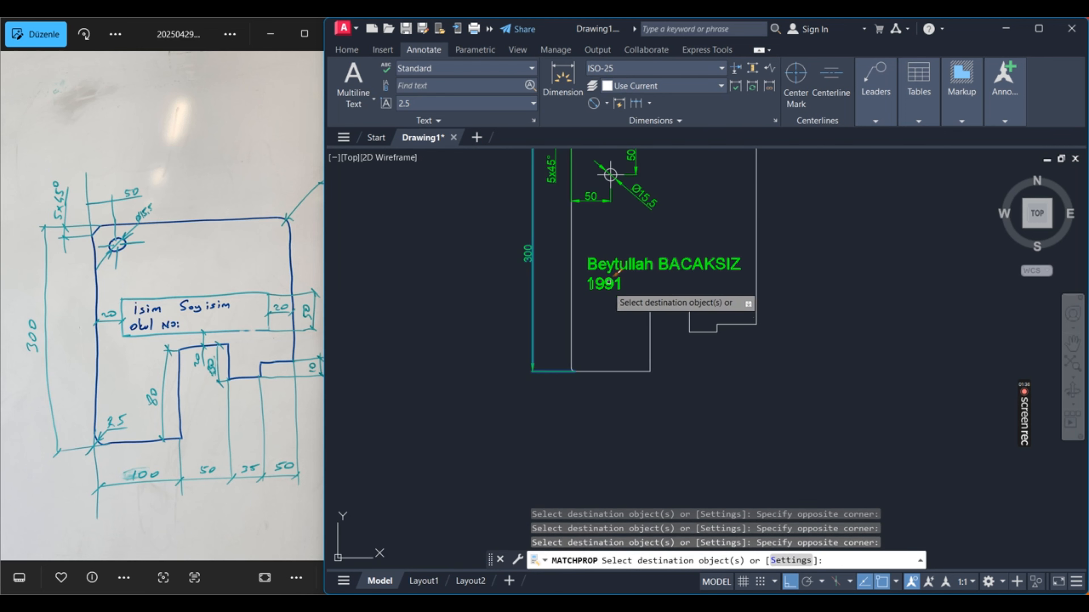
key("Return")
Select both centre lines and browse the layer list without changing anything.
scroll(655, 413, "down", 2)
scroll(639, 232, "up", 4)
scroll(627, 345, "up", 4)
scroll(631, 309, "up", 4)
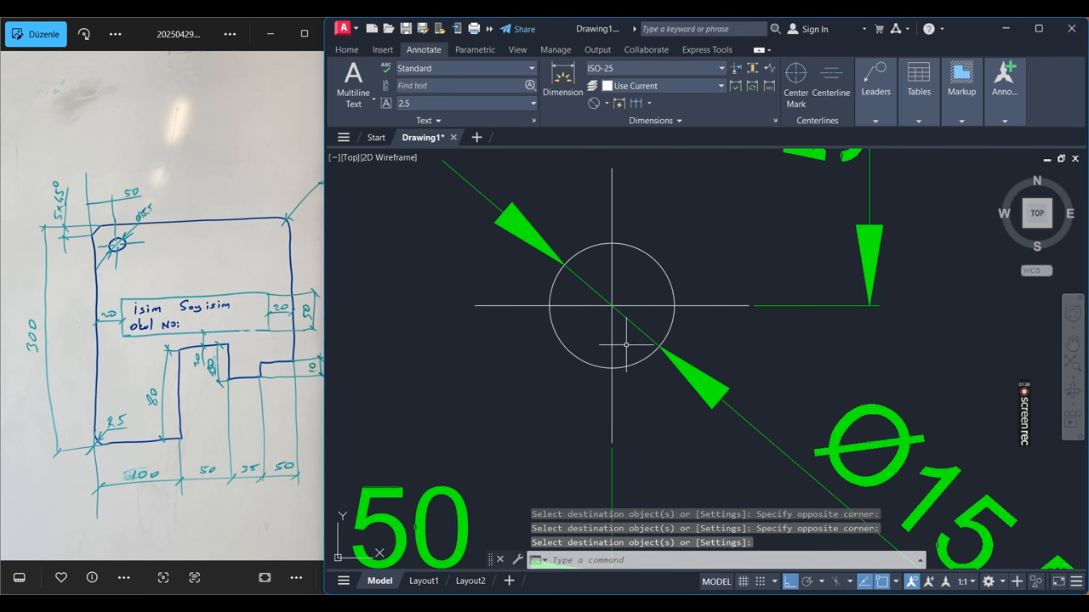
left_click(626, 345)
left_click(600, 334)
left_click(502, 327)
left_click(404, 257)
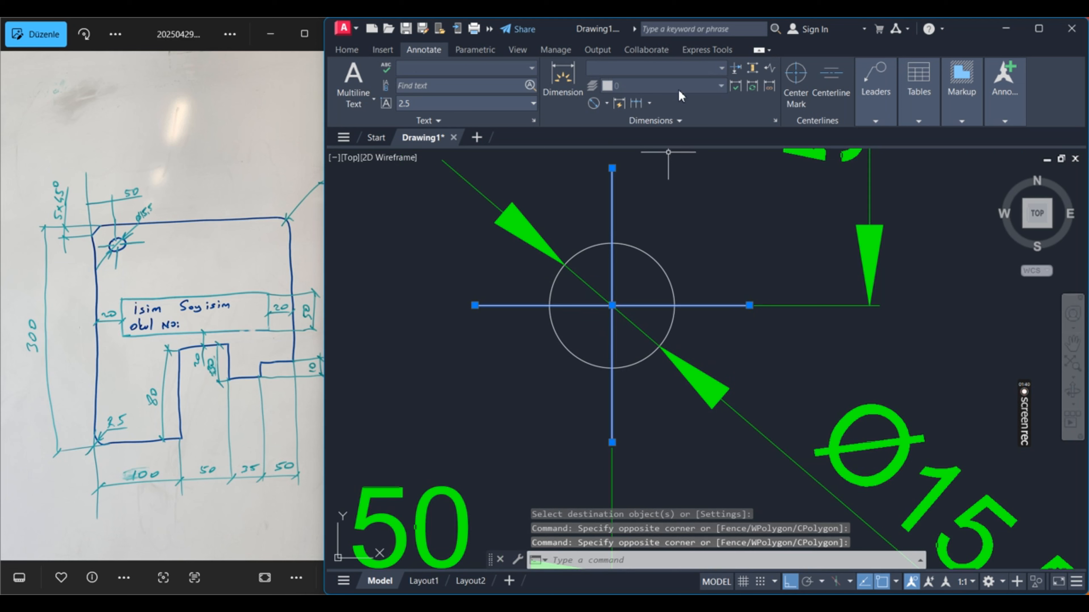
left_click(346, 50)
left_click(706, 111)
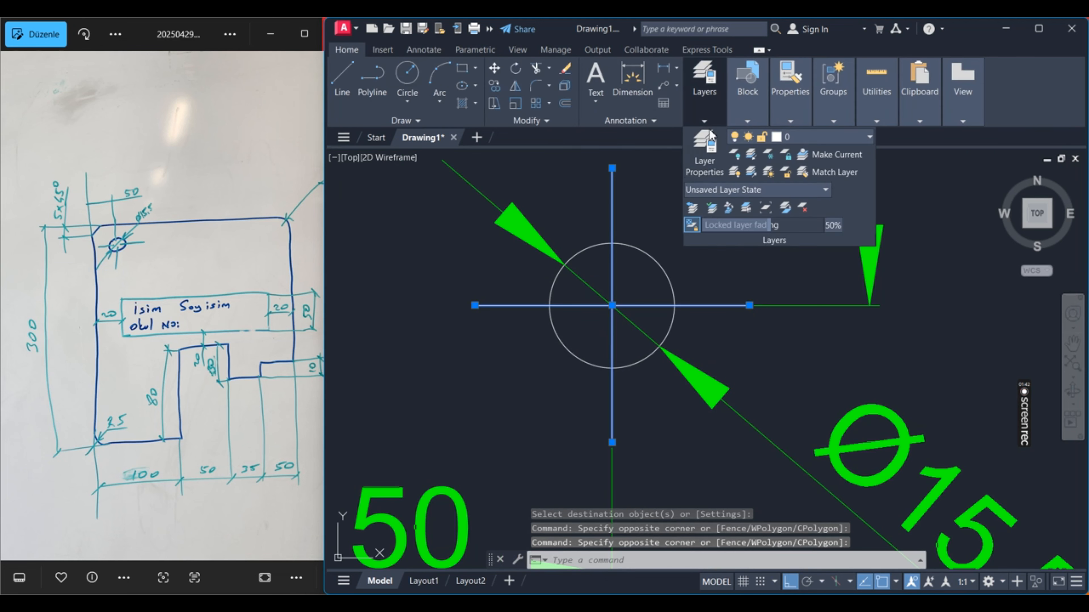
left_click(821, 137)
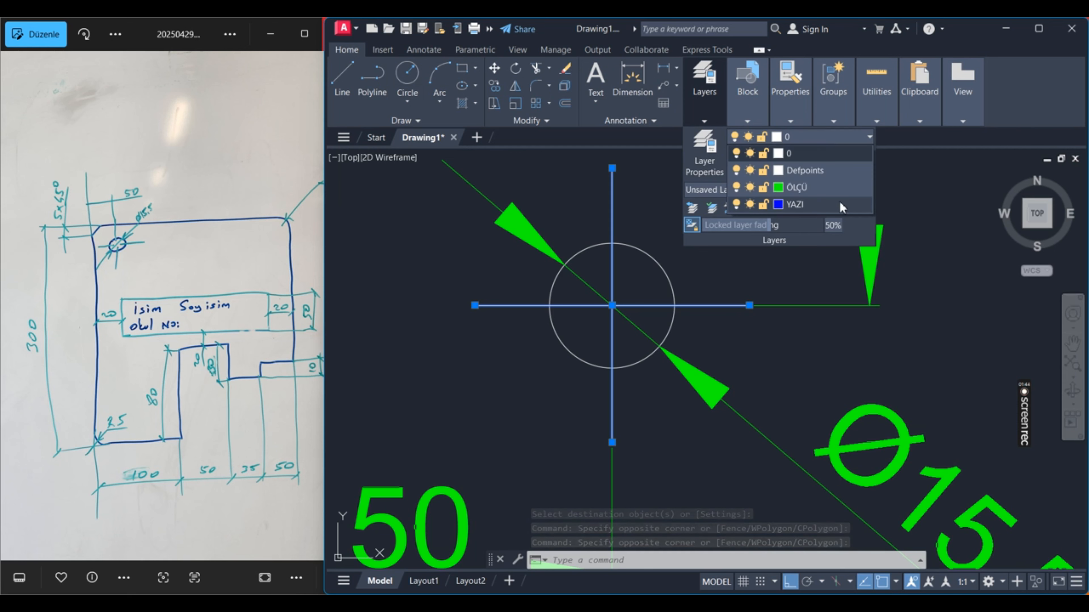
left_click(808, 191)
key("Escape")
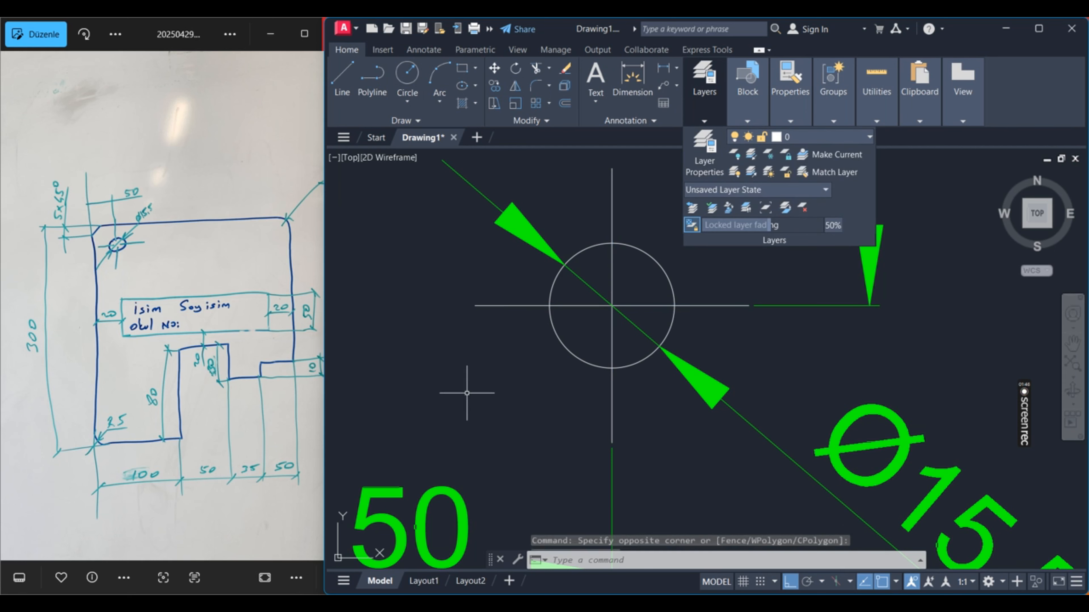
Reselect both centre lines and expand the layer controls.
scroll(501, 247, "down", 2)
scroll(557, 254, "up", 4)
left_click(574, 275)
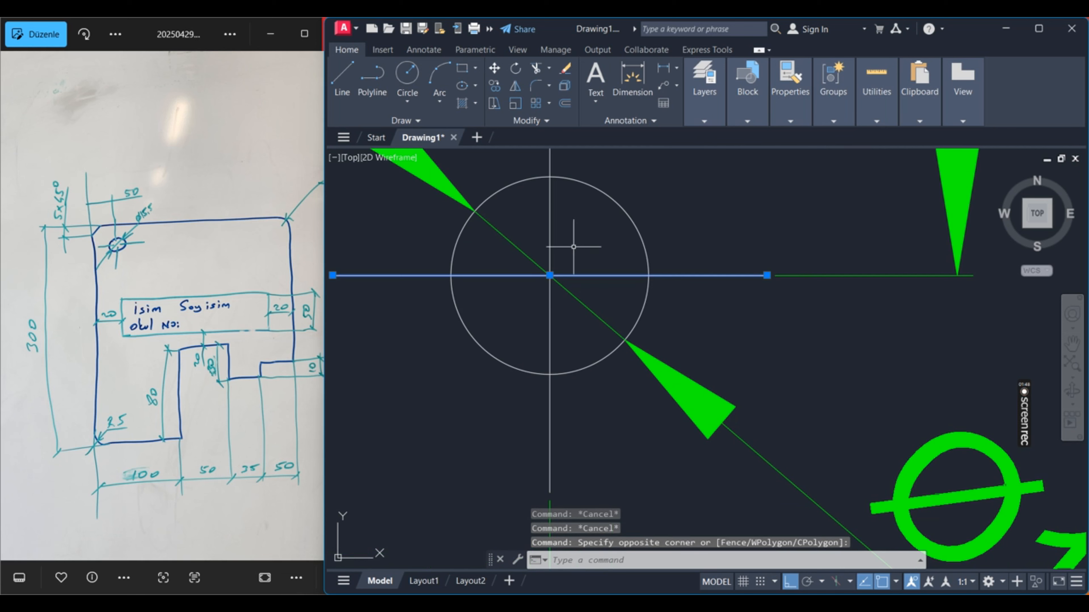
left_click_drag(574, 246, 531, 217)
left_click(703, 115)
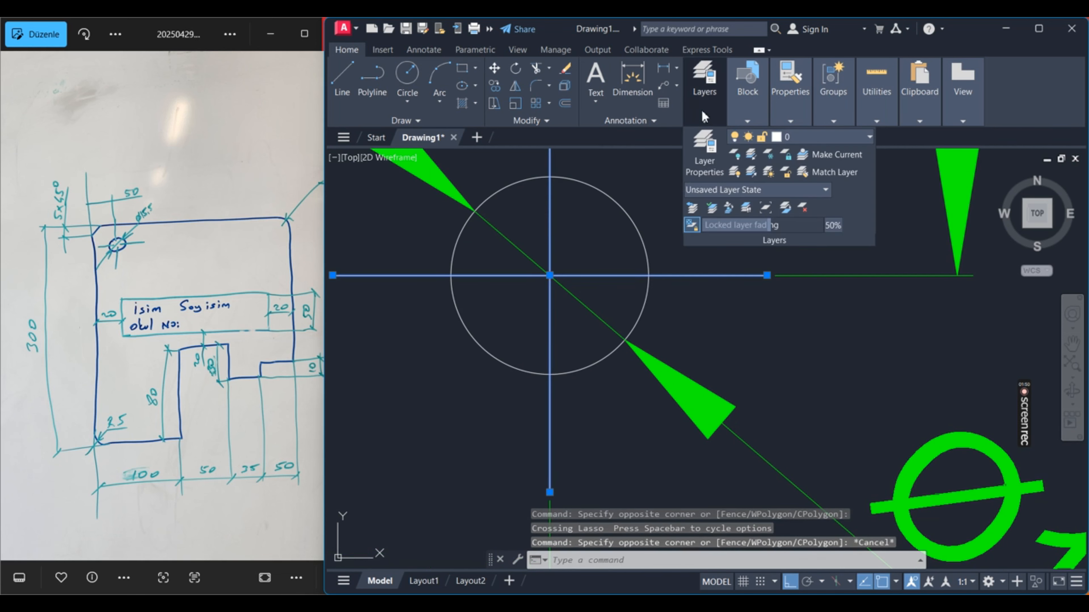
left_click(706, 92)
Create a new magenta layer named EKSEN, then select the vertical centre line.
left_click(701, 159)
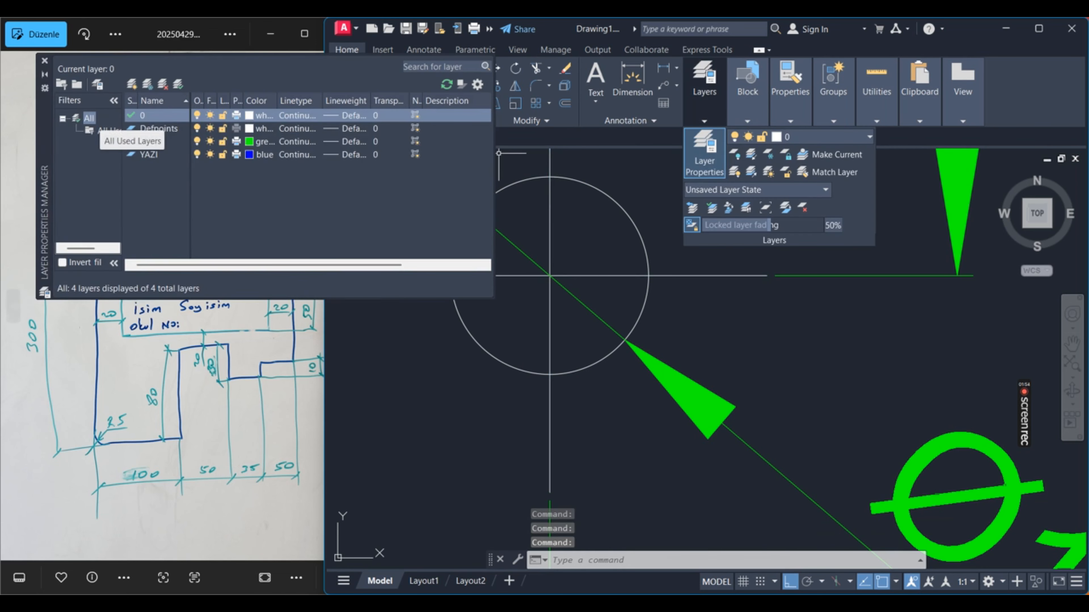
left_click(132, 88)
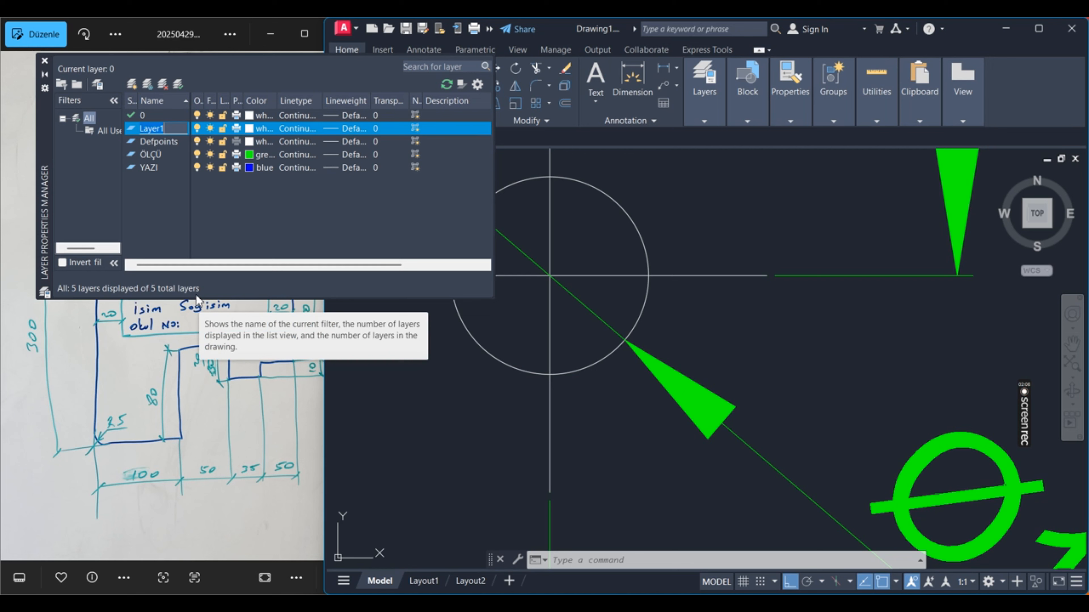
type("EKSEN")
key("Return")
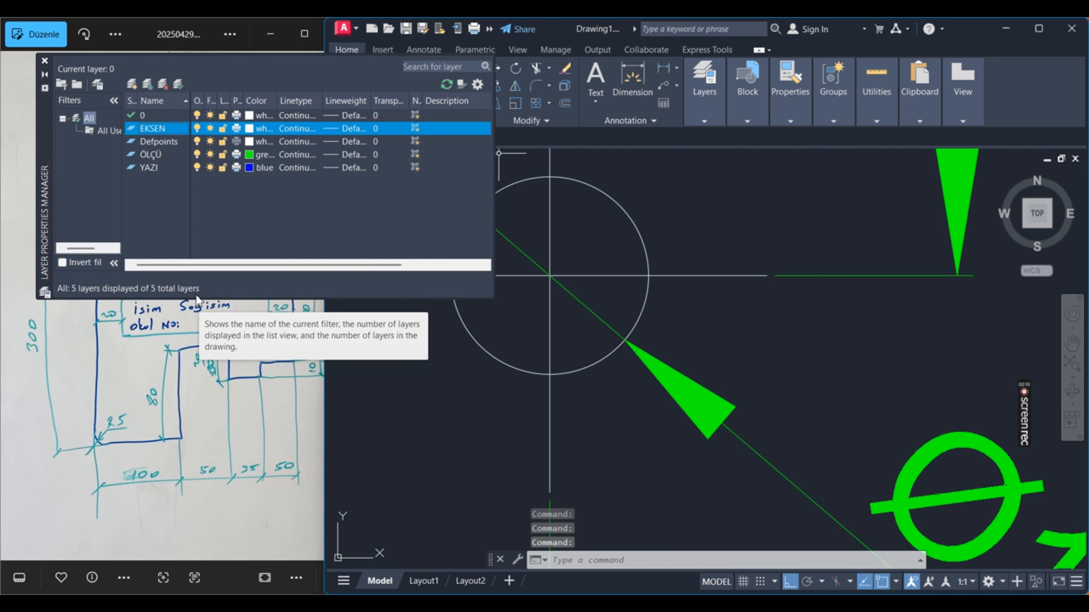
left_click(249, 128)
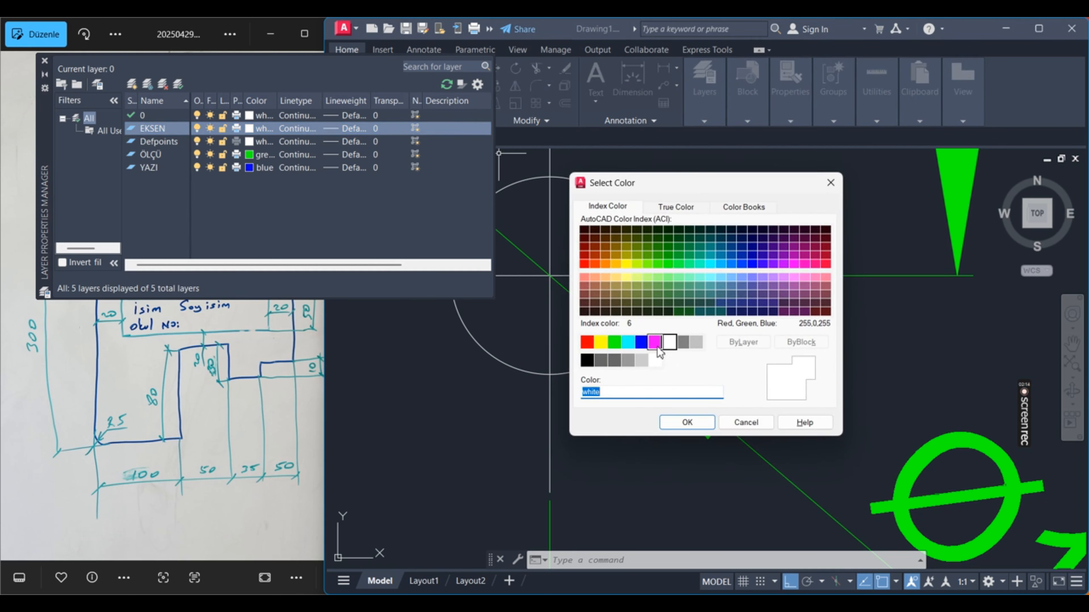
left_click(654, 342)
left_click(687, 422)
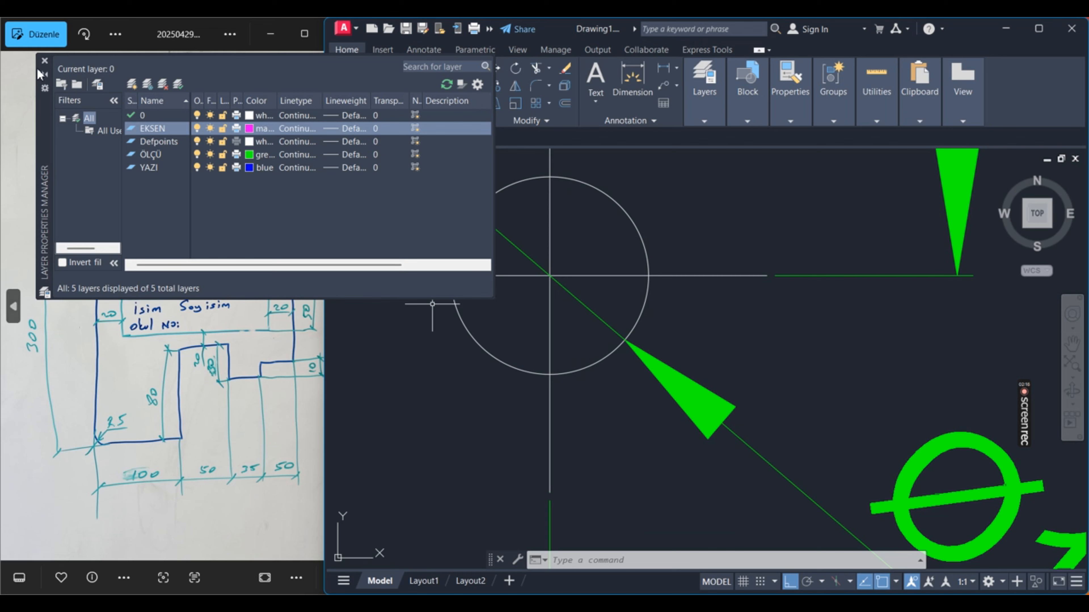
left_click(45, 61)
left_click(581, 344)
left_click(480, 316)
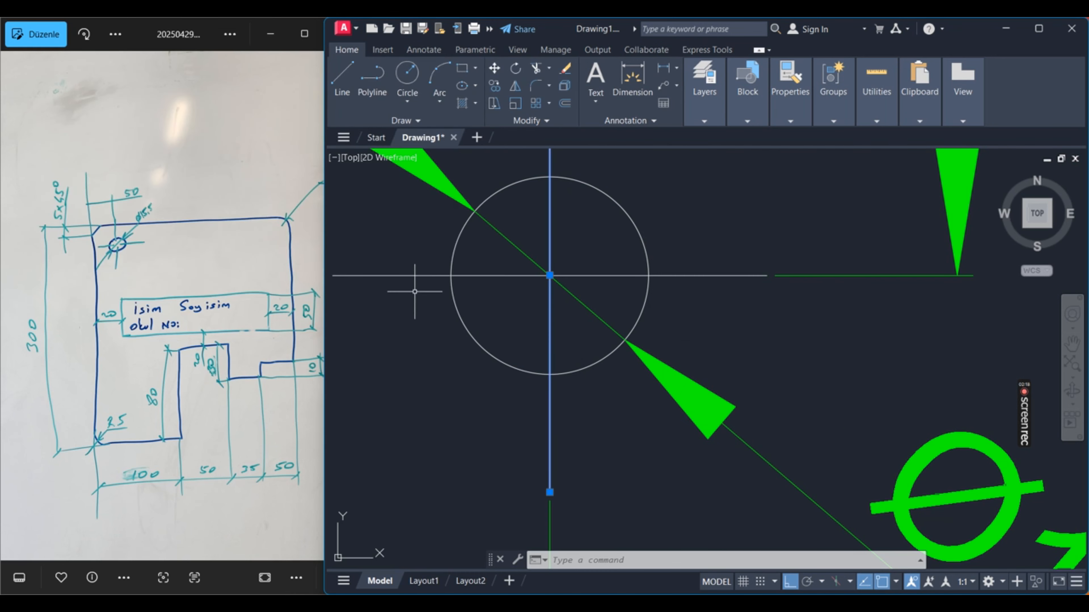
Put both centre lines on the EKSEN layer.
left_click(414, 293)
left_click(392, 260)
mouse_move(704, 95)
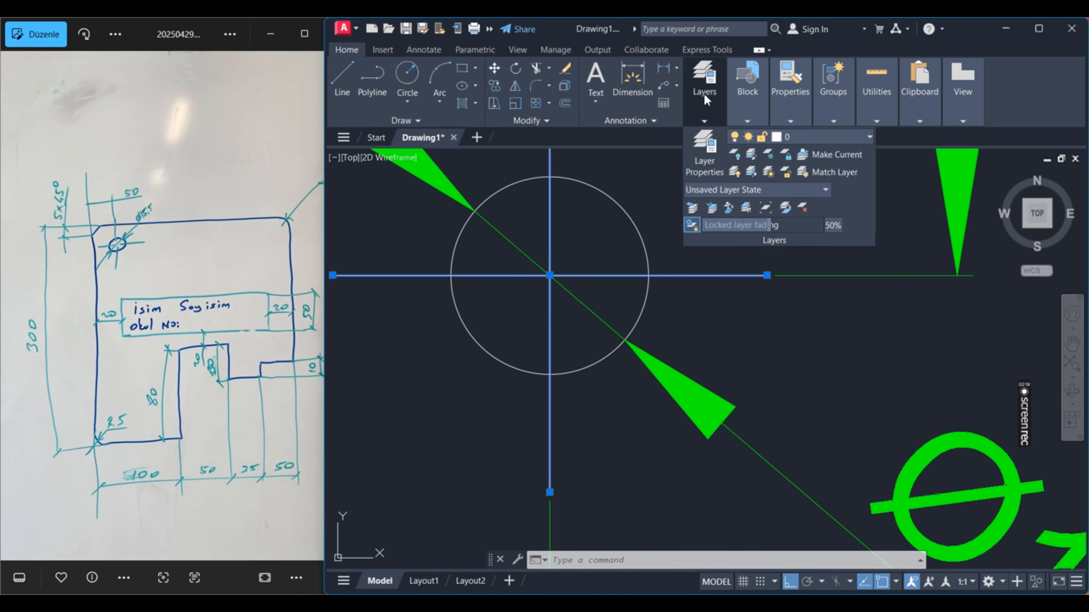
left_click(804, 141)
left_click(807, 187)
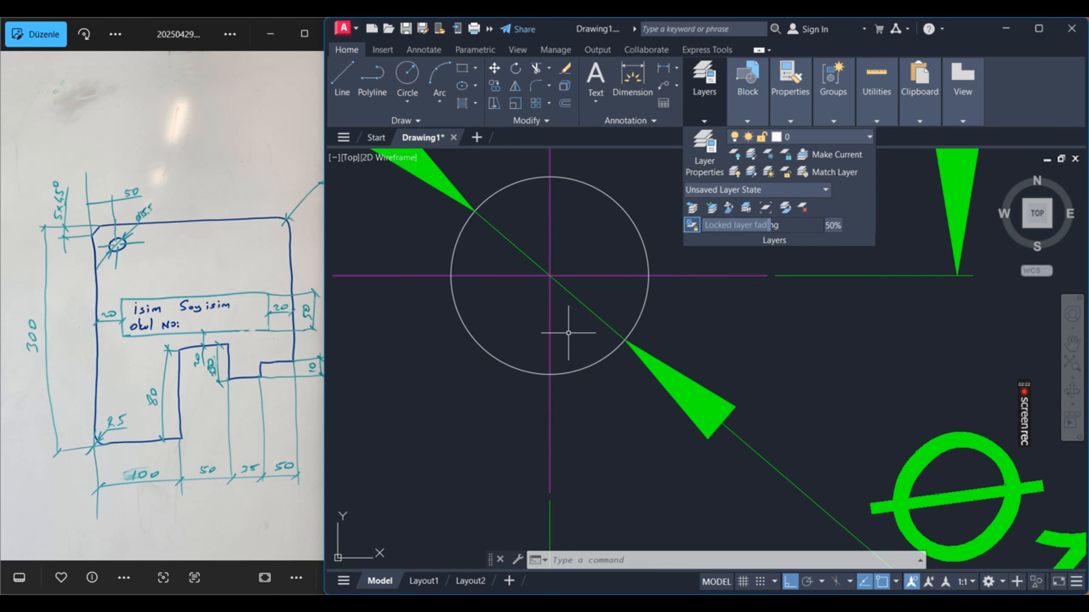
scroll(594, 300, "down", 5)
Load ACAD_ISO04W100 and assign it as the EKSEN layer's linetype.
mouse_move(707, 121)
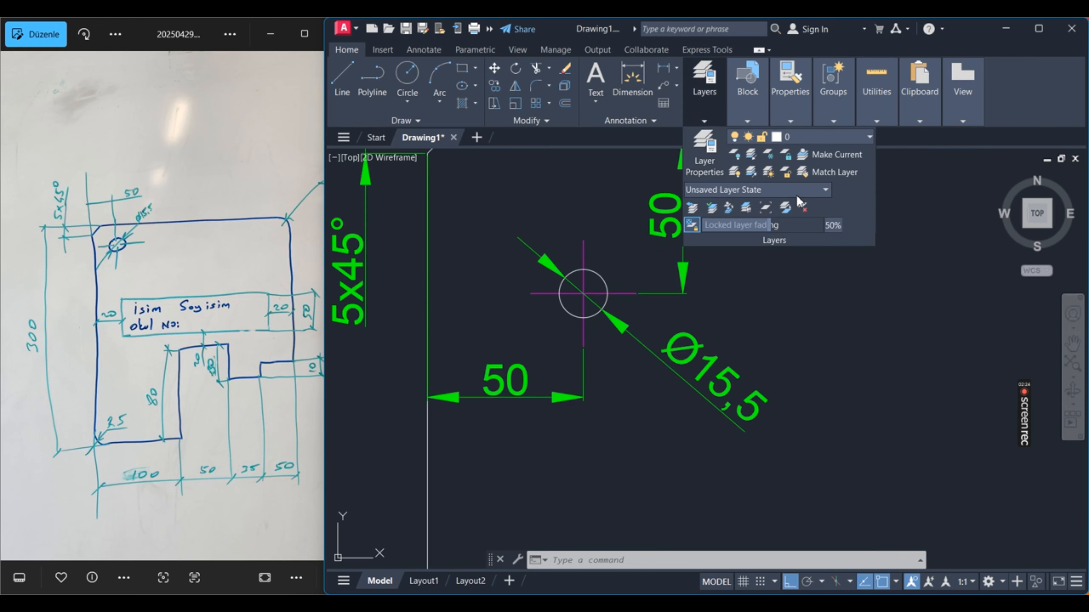
left_click(712, 153)
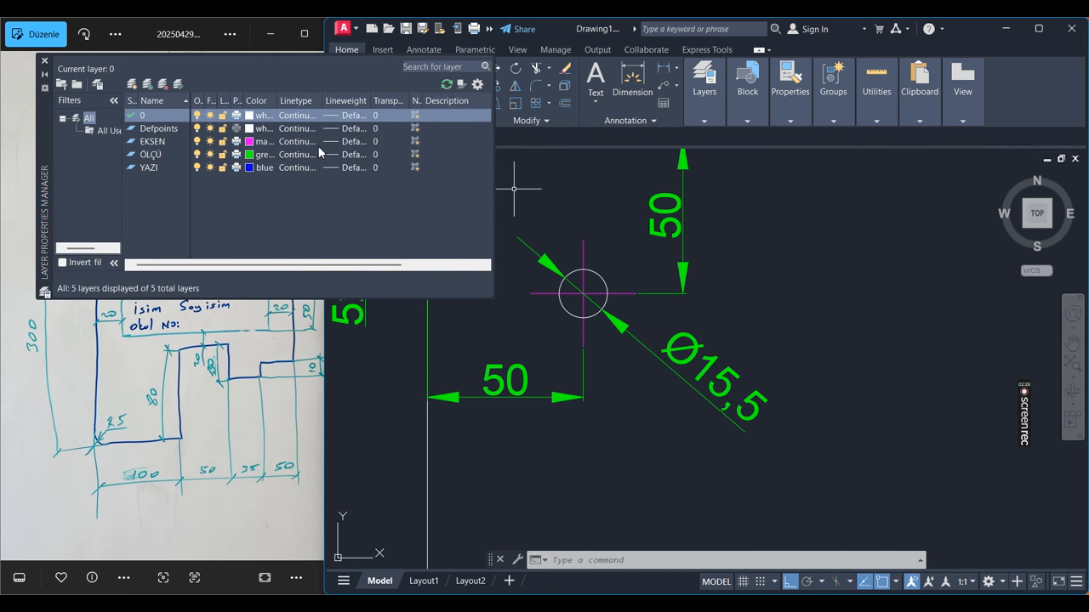
left_click(306, 144)
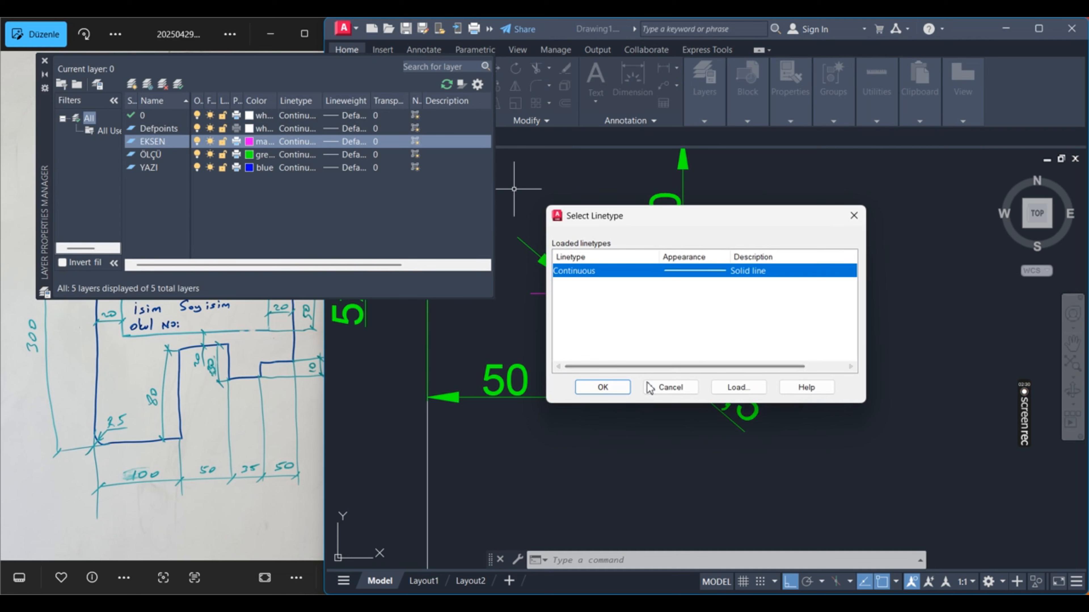
left_click(730, 390)
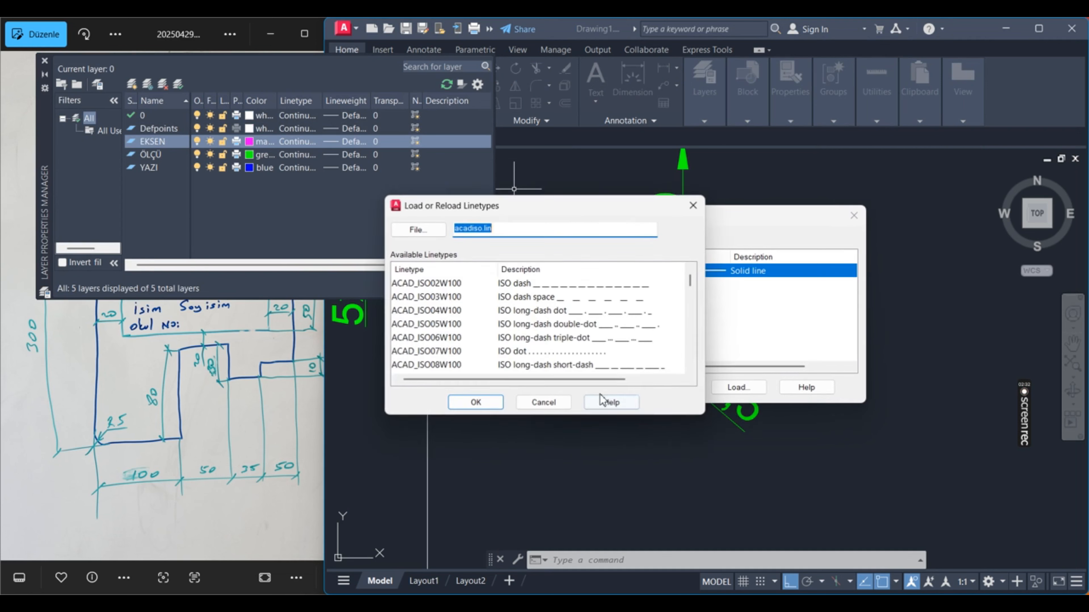
left_click(513, 316)
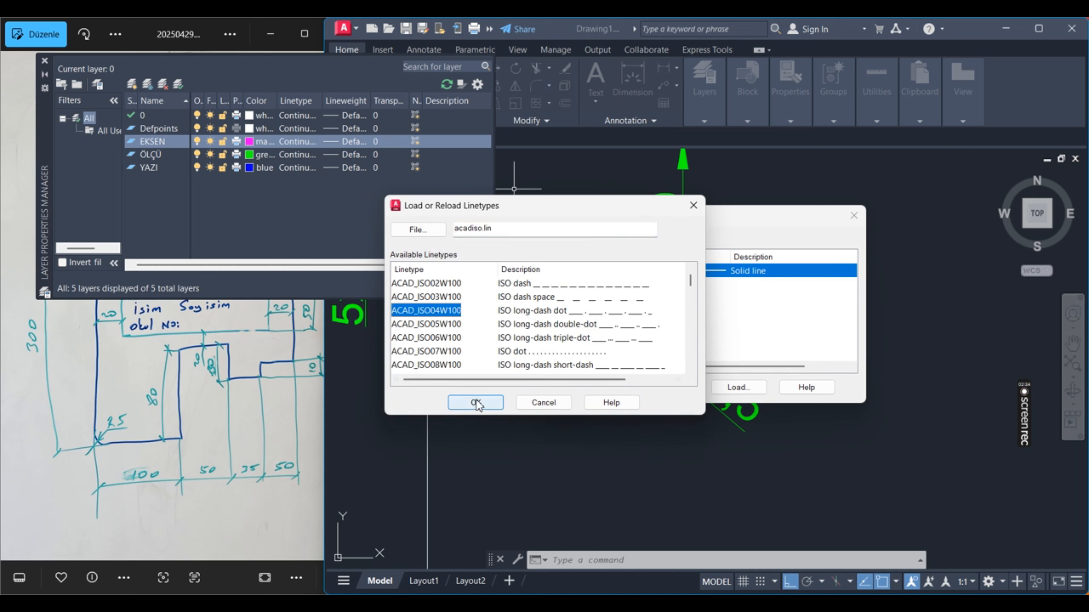
left_click(476, 402)
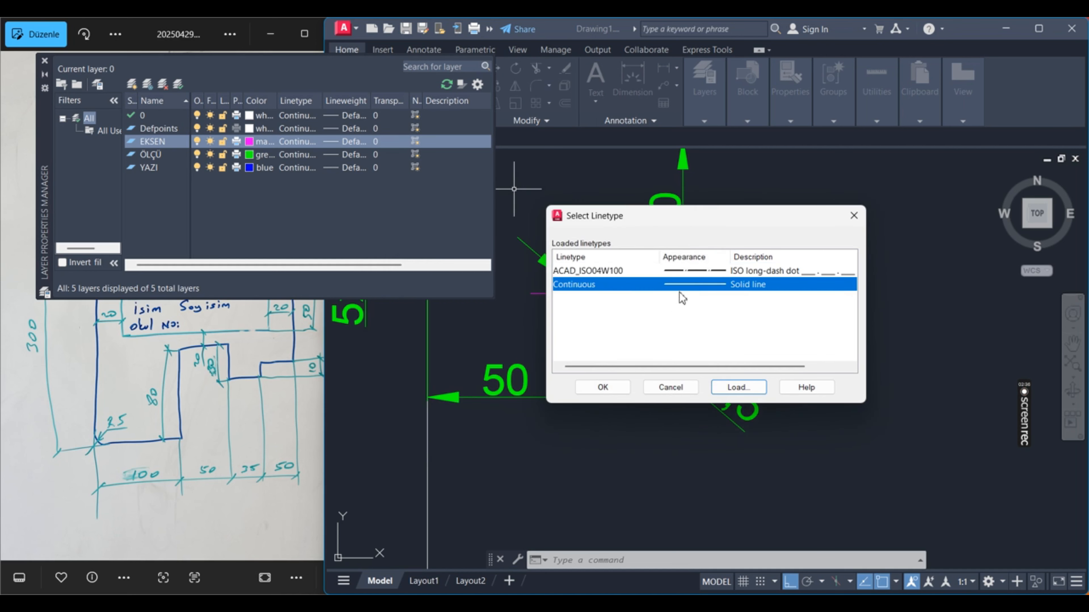
left_click(685, 270)
left_click(602, 387)
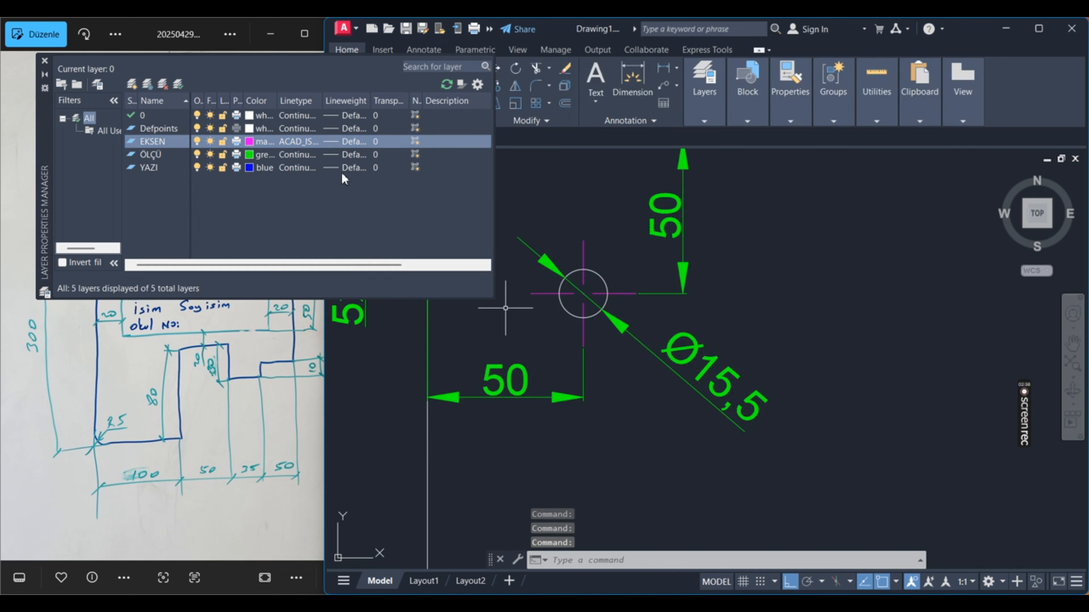
left_click(45, 60)
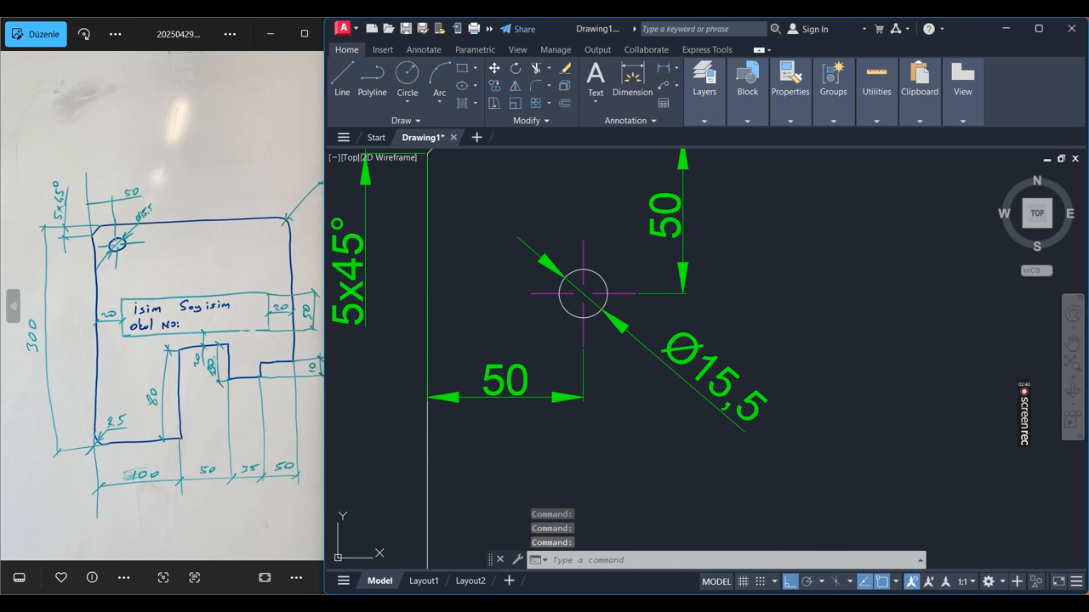
Put the two-line name and 1991 text on the YAZI layer so it displays blue.
scroll(578, 292, "down", 5)
key("Escape")
scroll(609, 438, "up", 2)
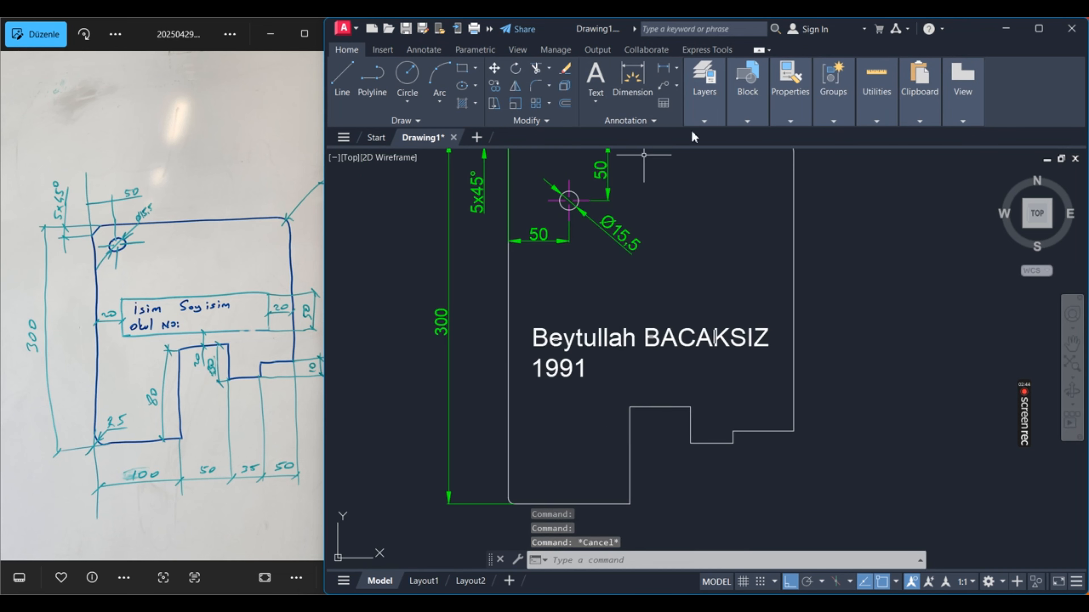
left_click(688, 383)
left_click(635, 340)
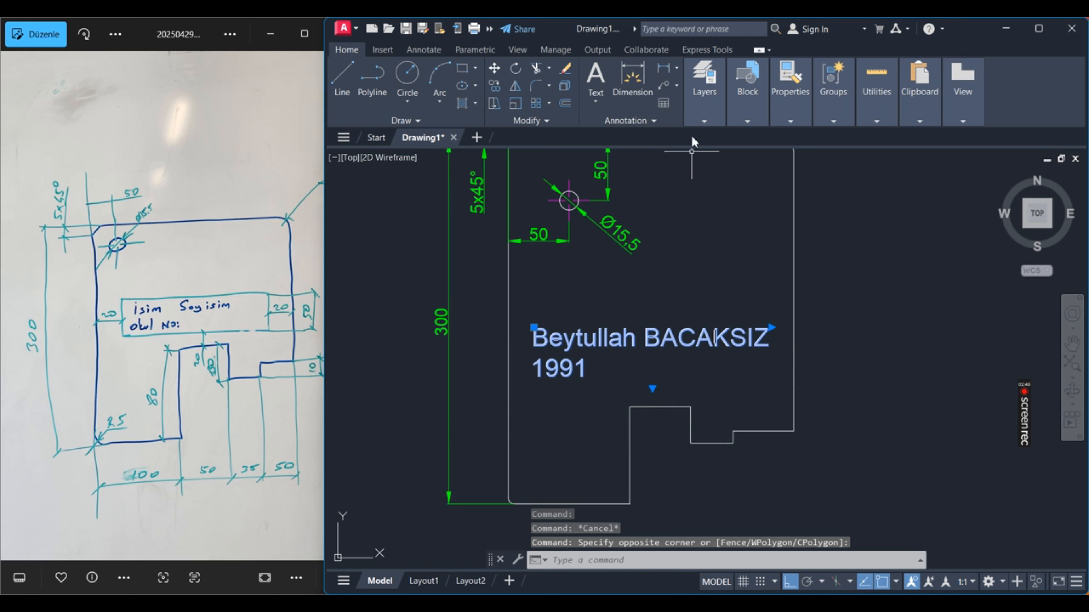
left_click(705, 90)
left_click(806, 141)
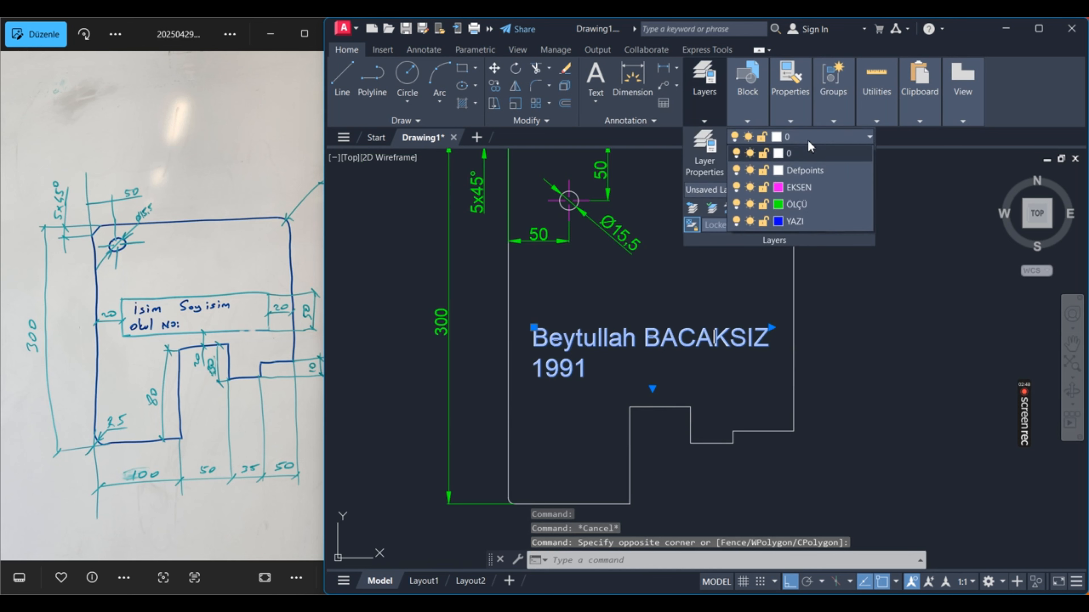
left_click(797, 222)
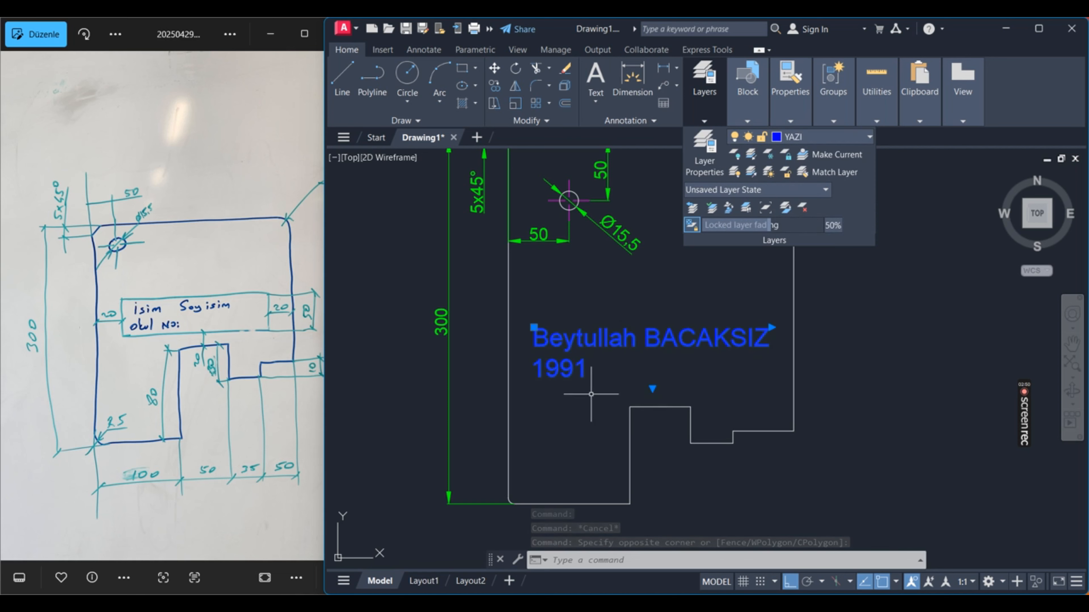
key("Escape")
key("Escape")
scroll(553, 309, "down", 5)
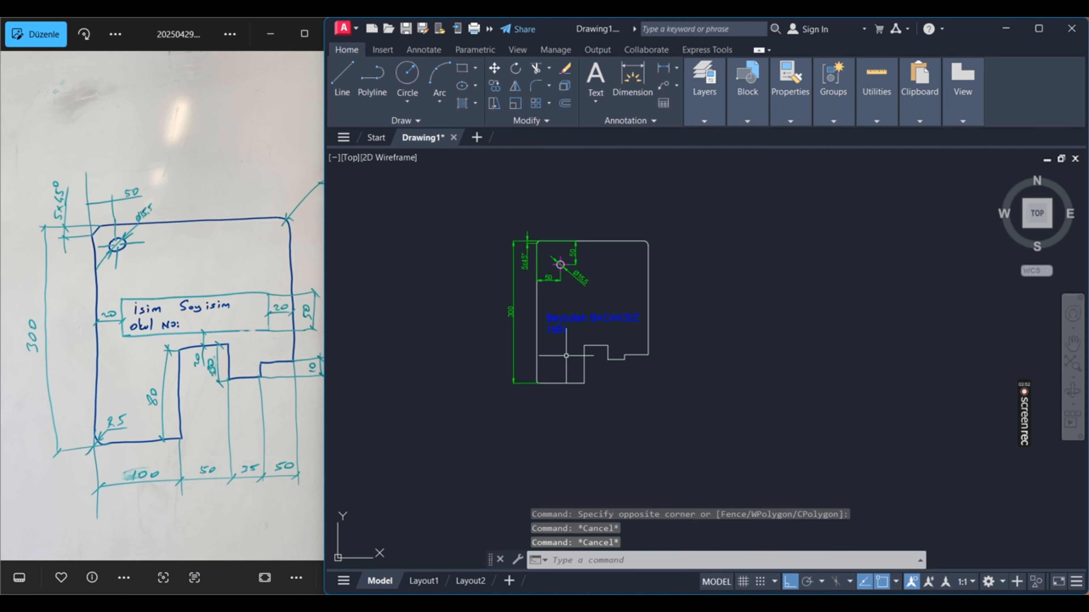
scroll(560, 384, "up", 5)
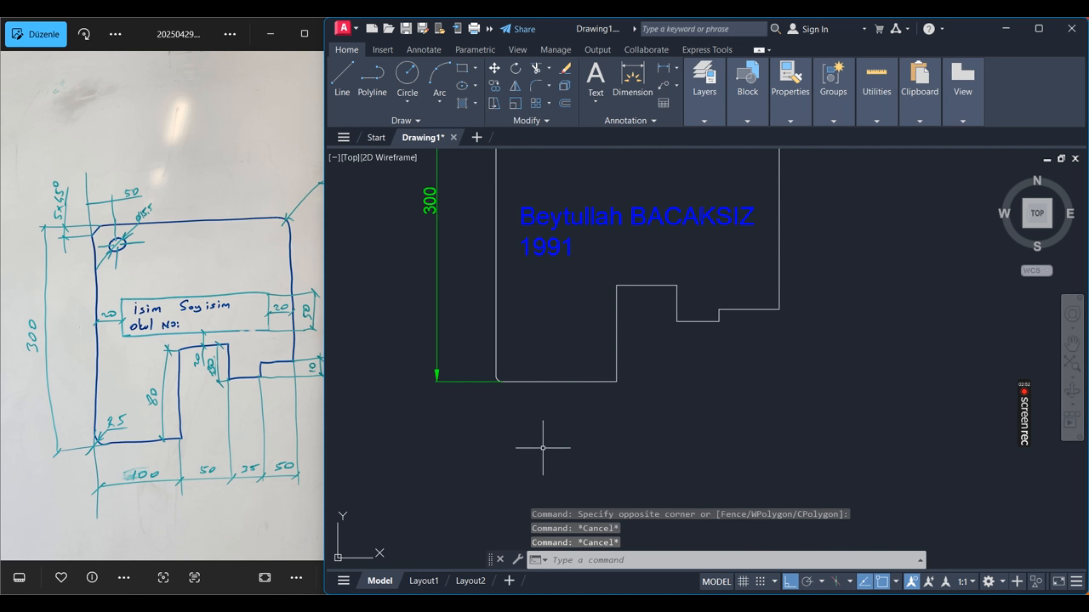
Start a dimension from the bottom-left corner to the step corner, then cancel it unplaced.
left_click(639, 77)
left_click(497, 381)
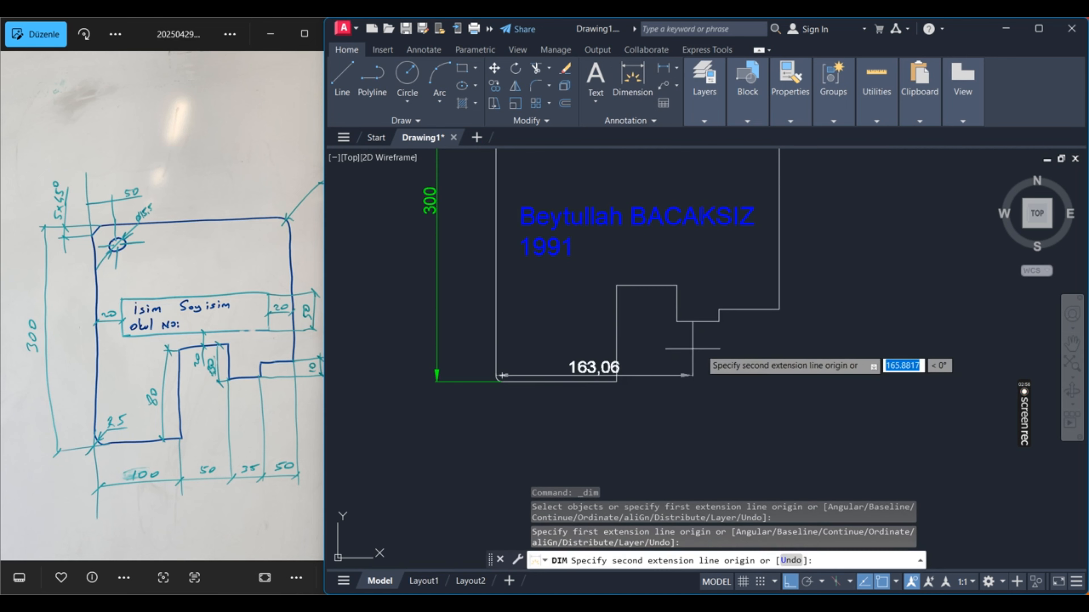
left_click(616, 380)
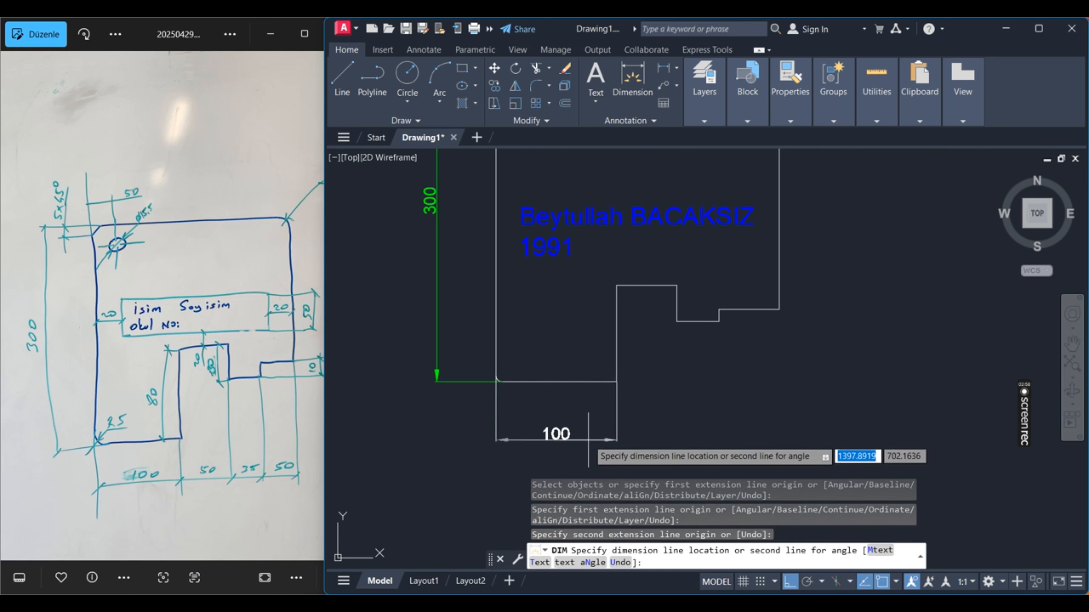
key("Escape")
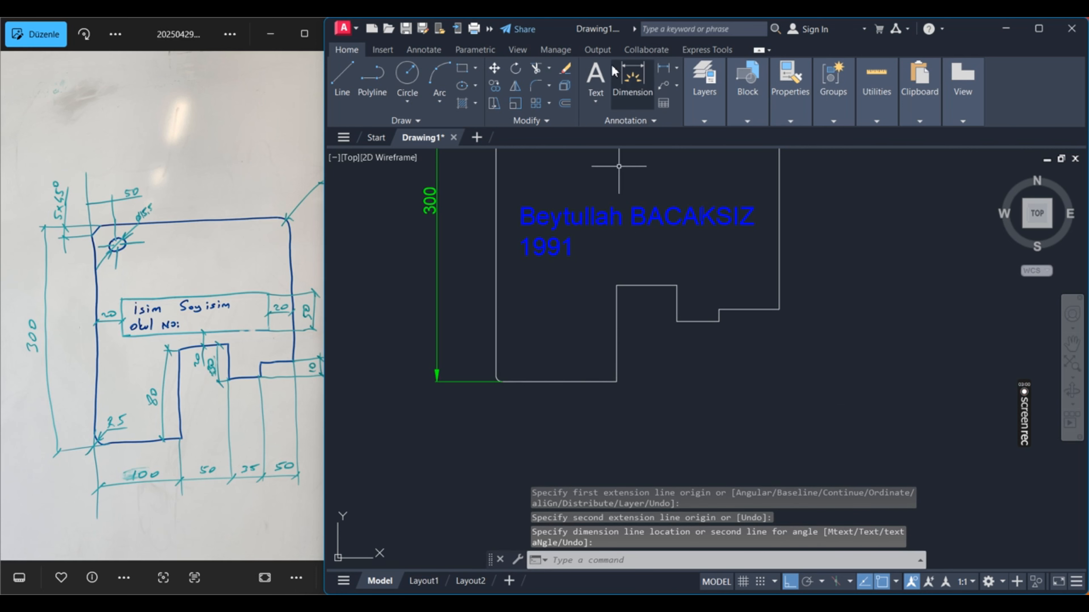
Bring up the Annotate tools and try Continue dimensioning twice, cancelling each time.
left_click(426, 50)
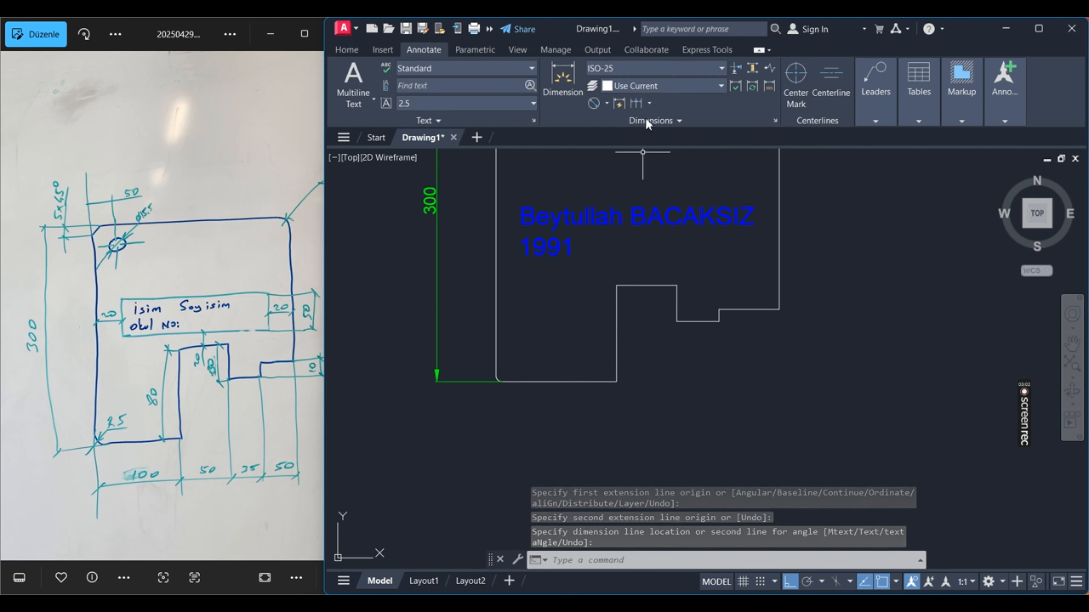
left_click(638, 107)
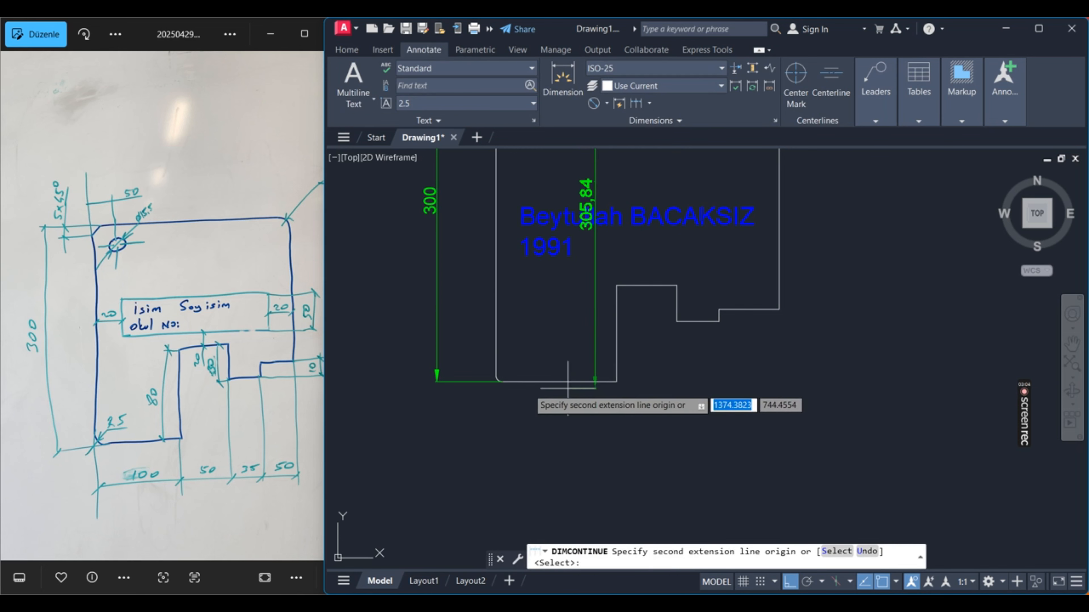
key("Escape")
left_click(637, 103)
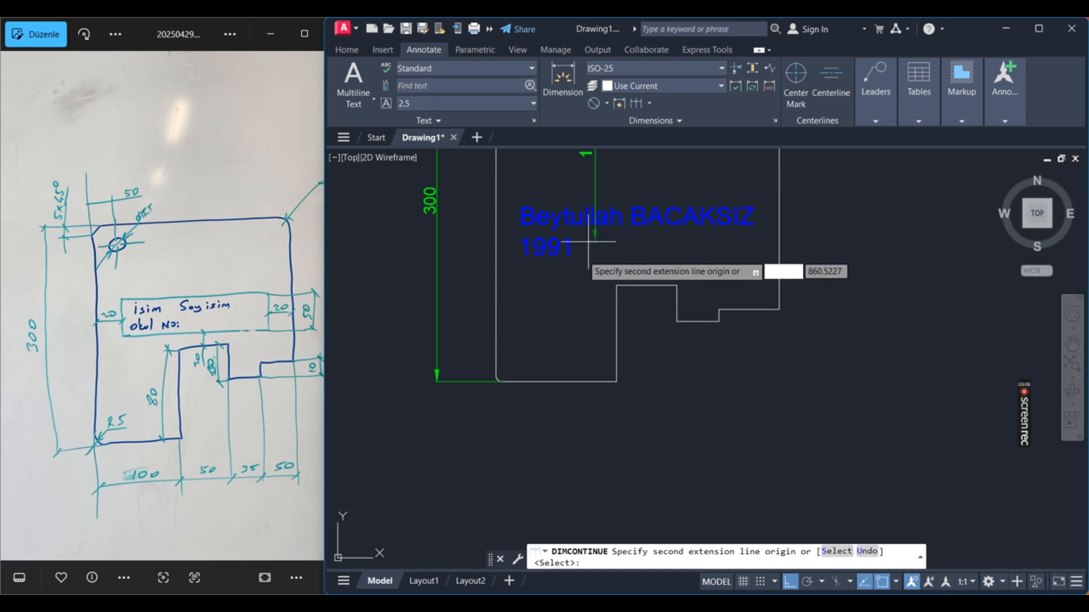
scroll(624, 333, "down", 5)
scroll(624, 333, "up", 5)
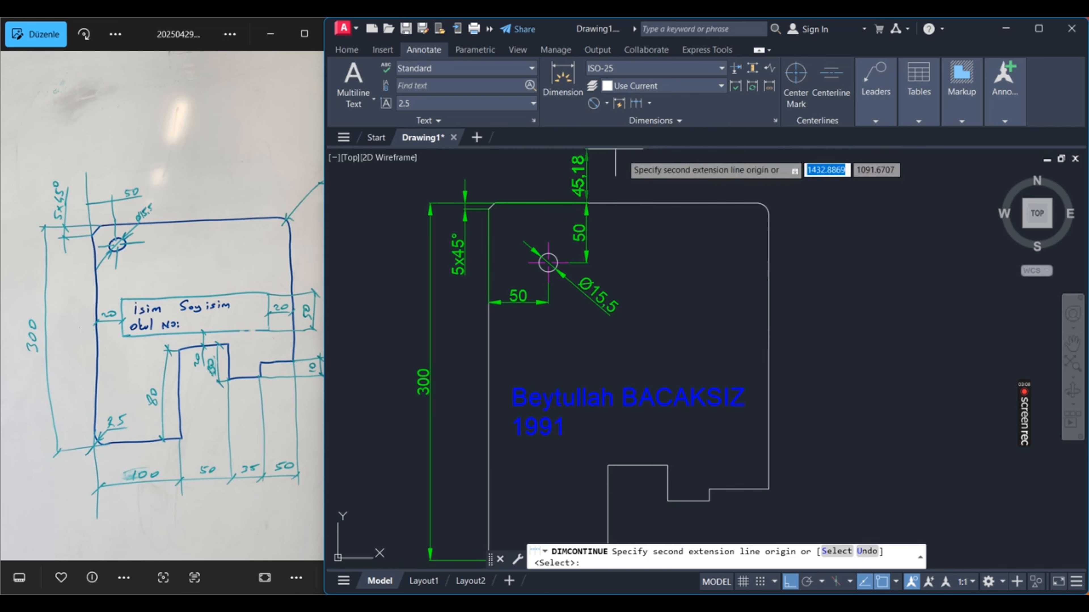
key("Escape")
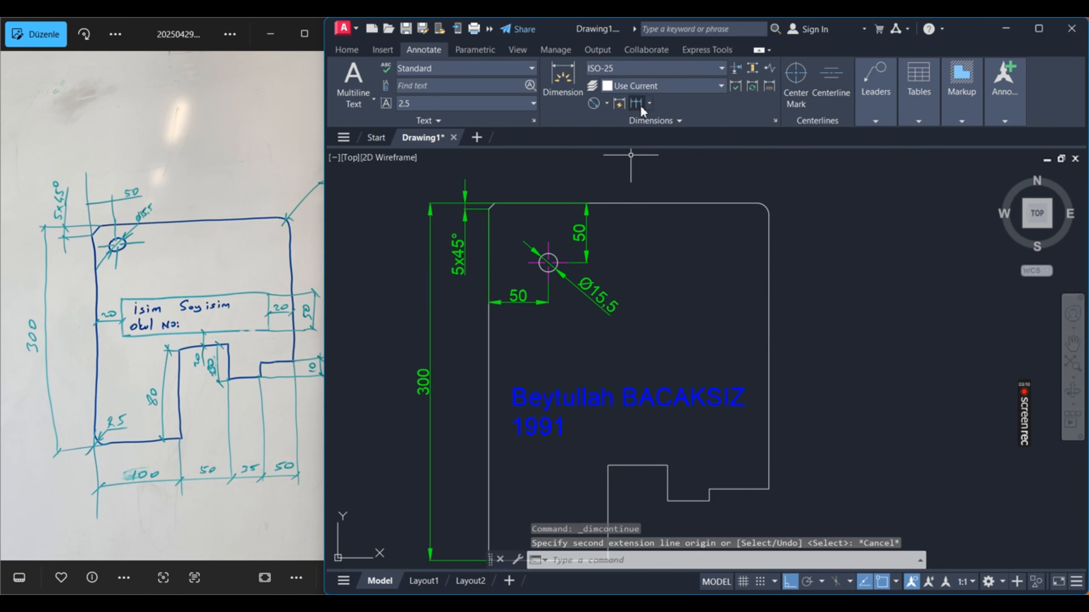
Try the Baseline dimension command from the chained dimension options, then cancel it.
left_click(649, 104)
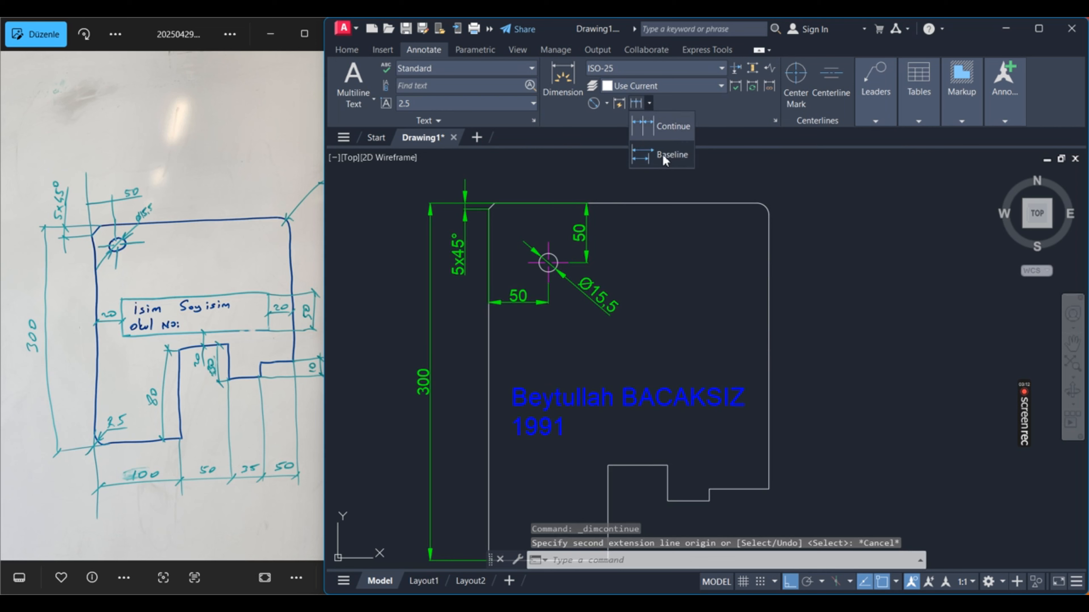
left_click(663, 155)
scroll(600, 356, "down", 5)
key("Escape")
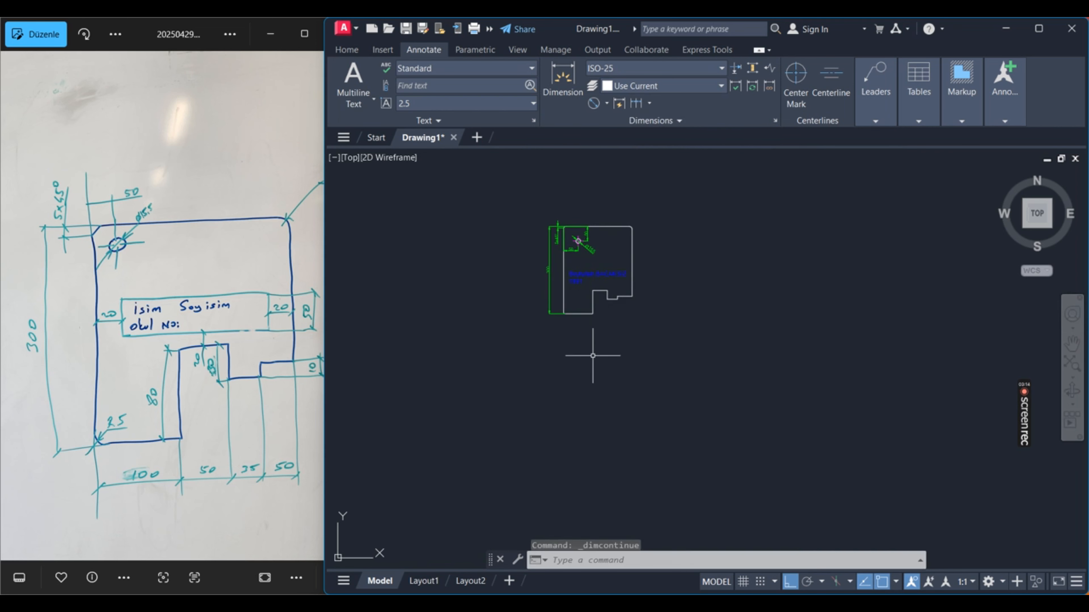
scroll(607, 239, "up", 10)
scroll(617, 339, "down", 2)
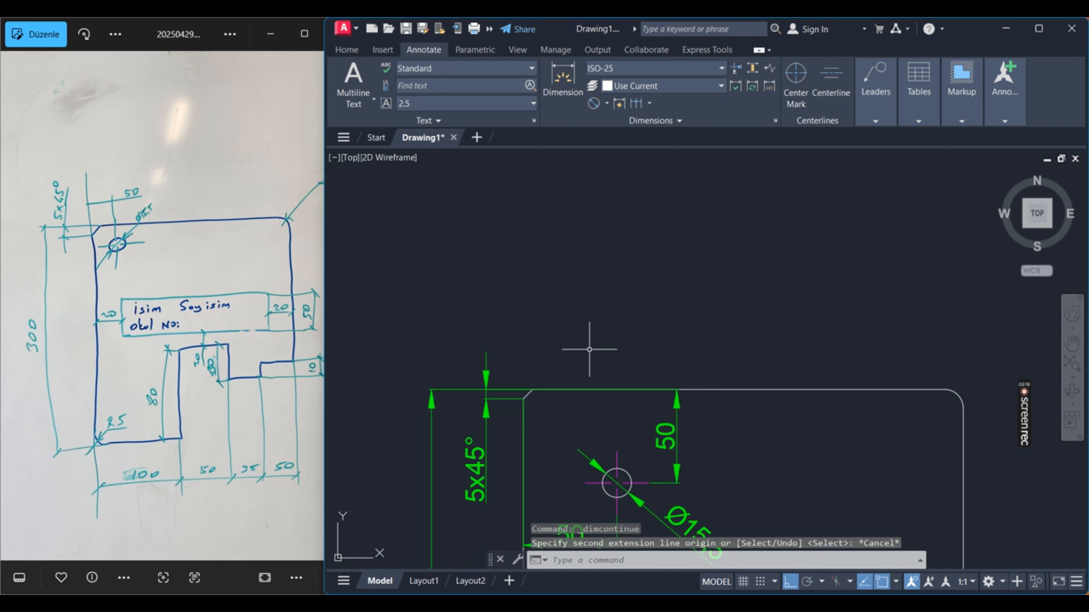
scroll(510, 408, "up", 10)
scroll(446, 149, "down", 6)
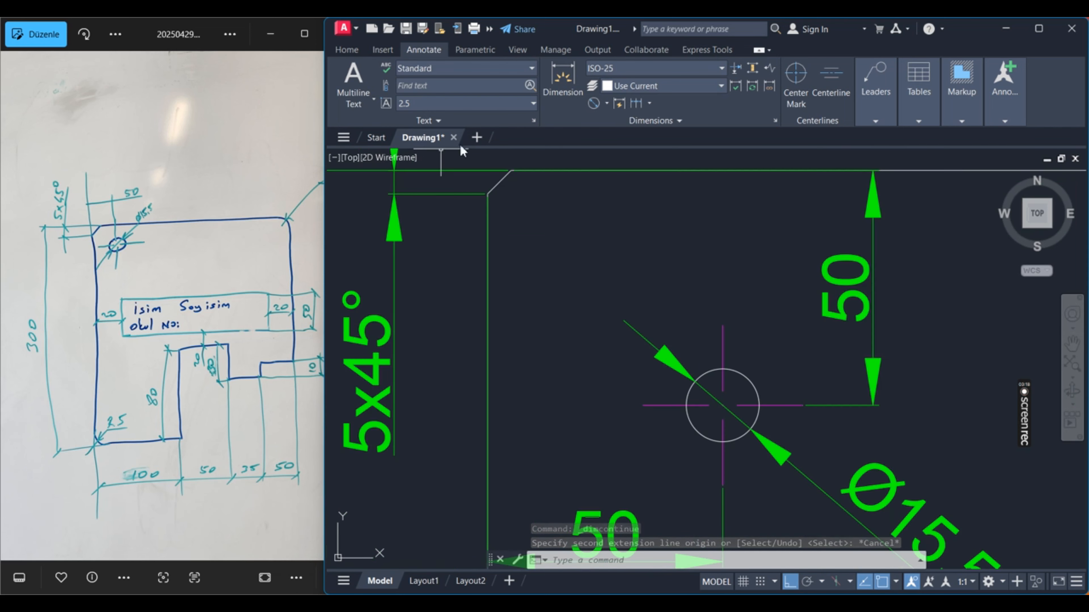
Start Continue dimensioning once more and cancel without placing any dimension.
left_click(634, 104)
scroll(802, 201, "down", 6)
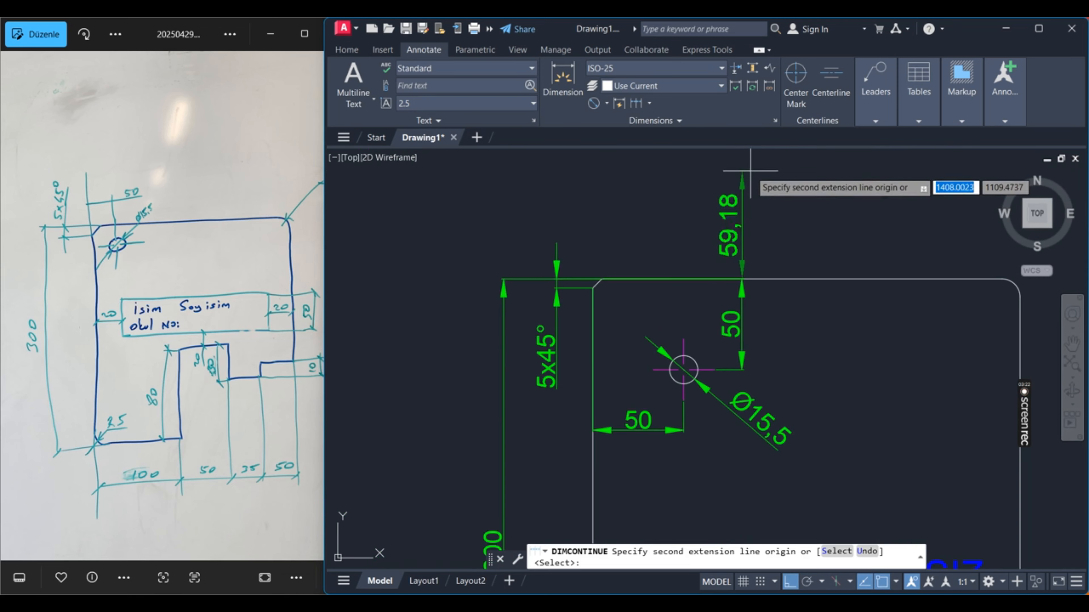
scroll(742, 166, "up", 6)
key("Escape")
scroll(652, 178, "down", 5)
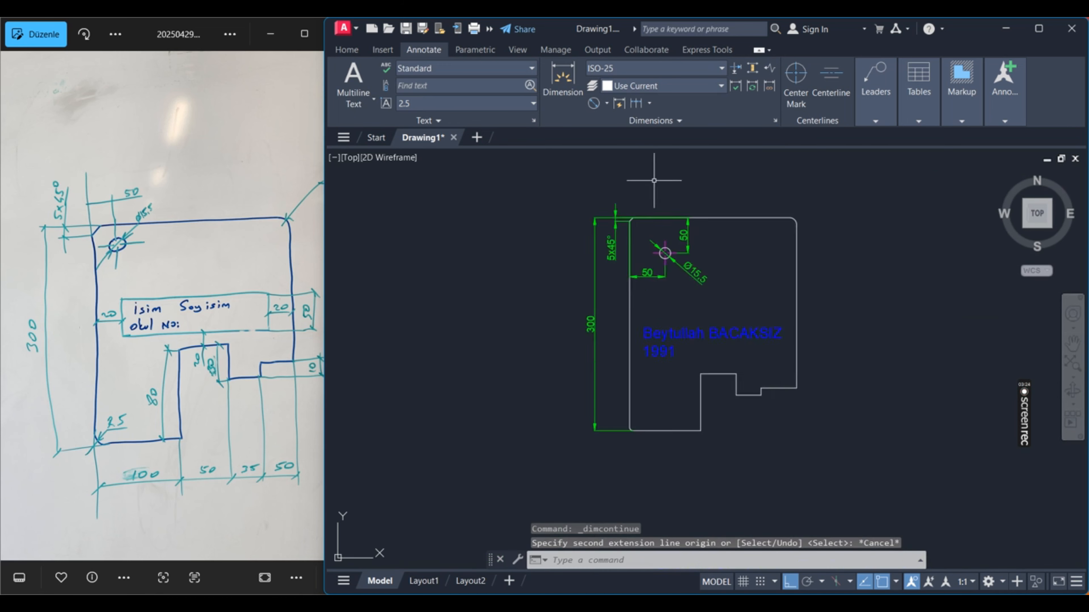
scroll(665, 367, "up", 2)
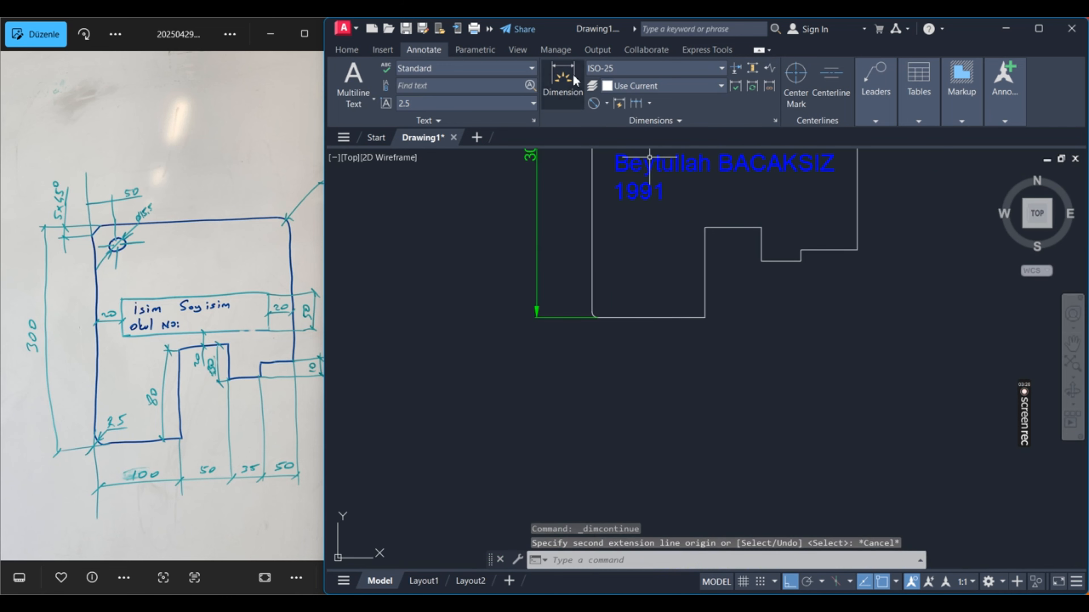
Dimension the bottom edge as a 100 span continued with 50, 35 and 50.
left_click(563, 79)
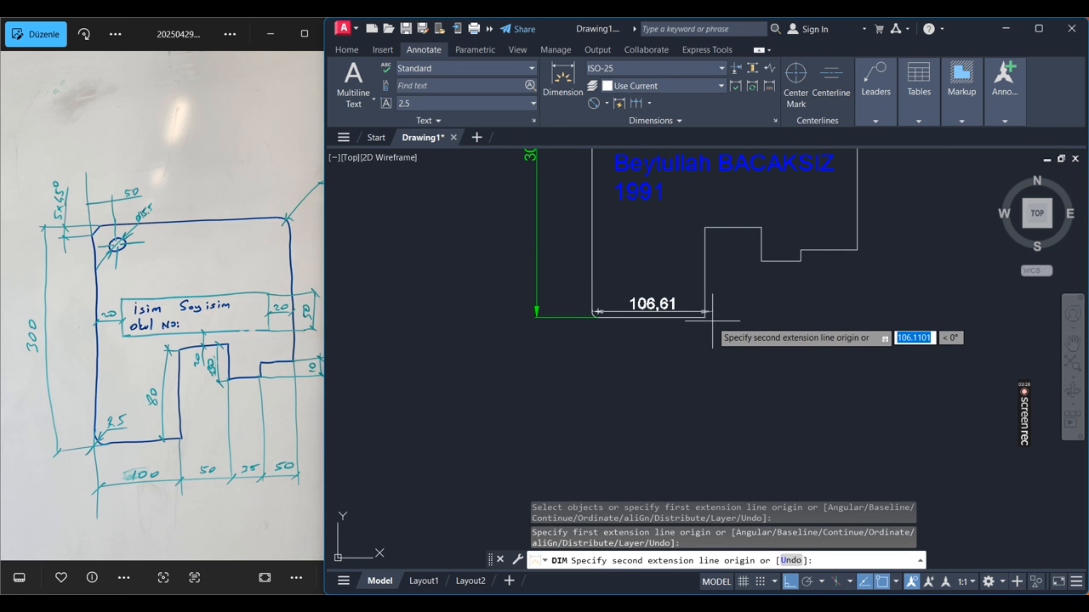
left_click(704, 317)
left_click(687, 357)
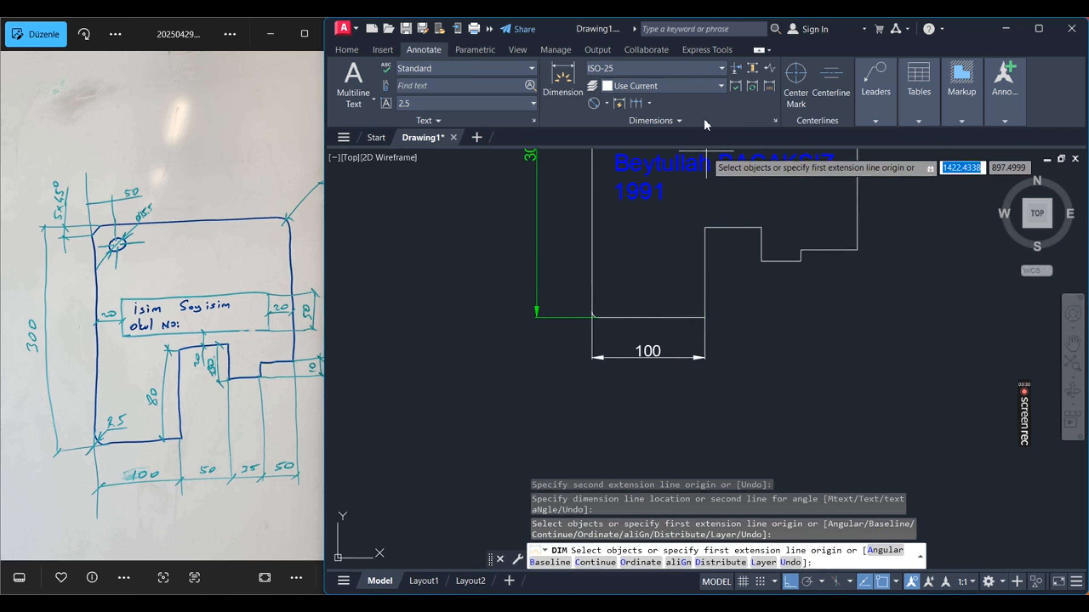
left_click(636, 104)
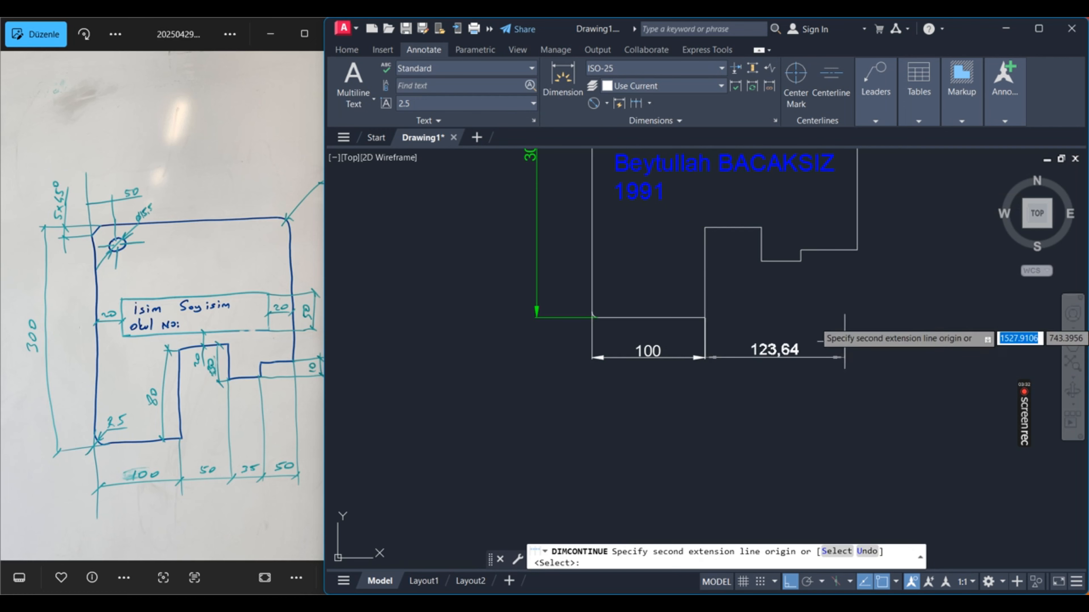
left_click(761, 248)
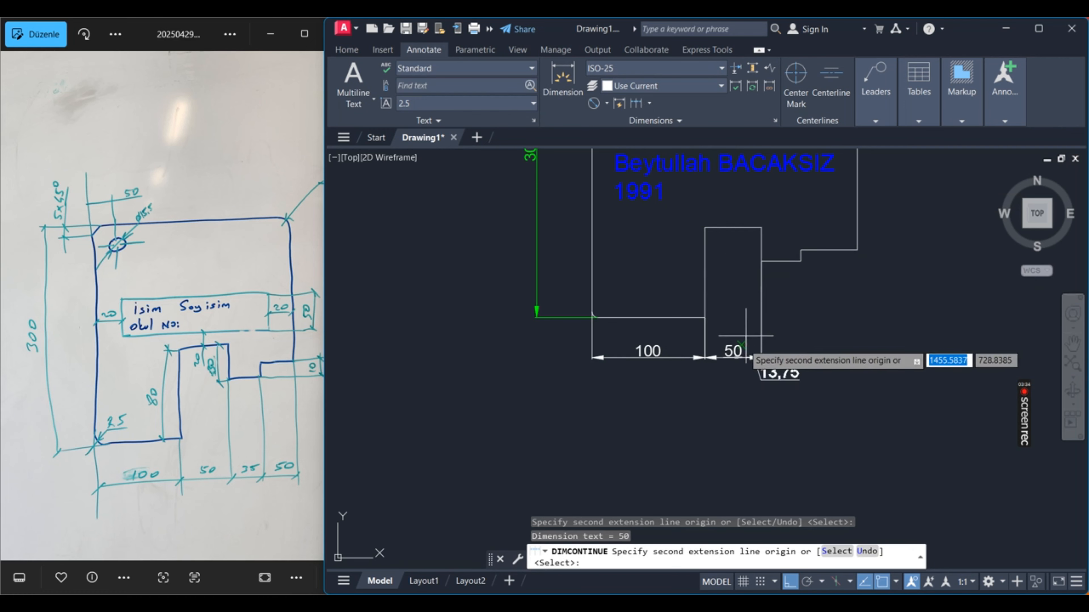
left_click(800, 261)
left_click(856, 250)
key("Escape")
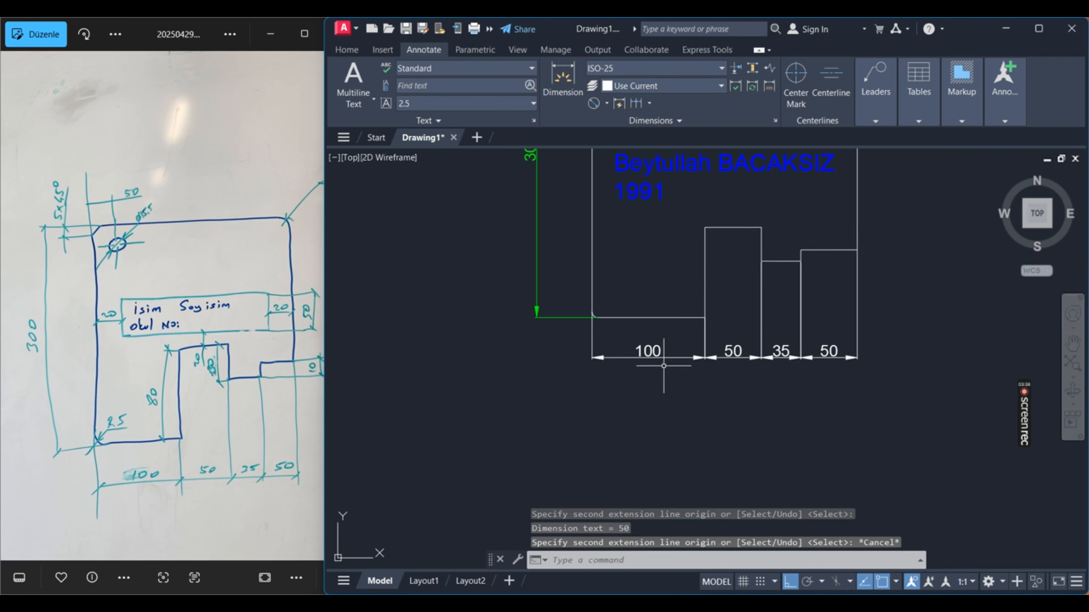
Erase the bottom chain of dimensions with a crossing window.
left_click(541, 334)
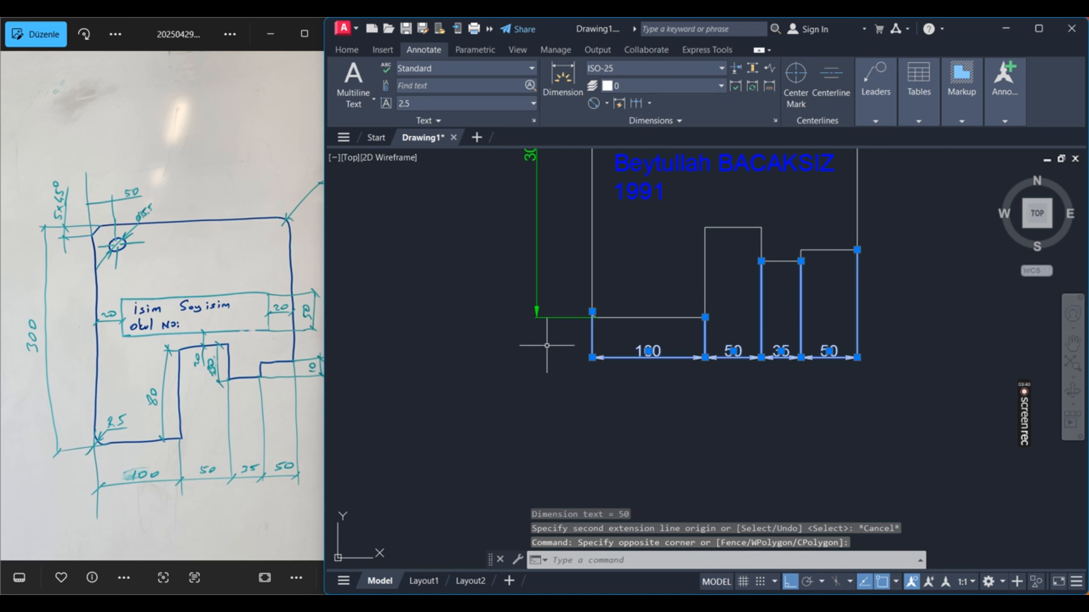
key("Delete")
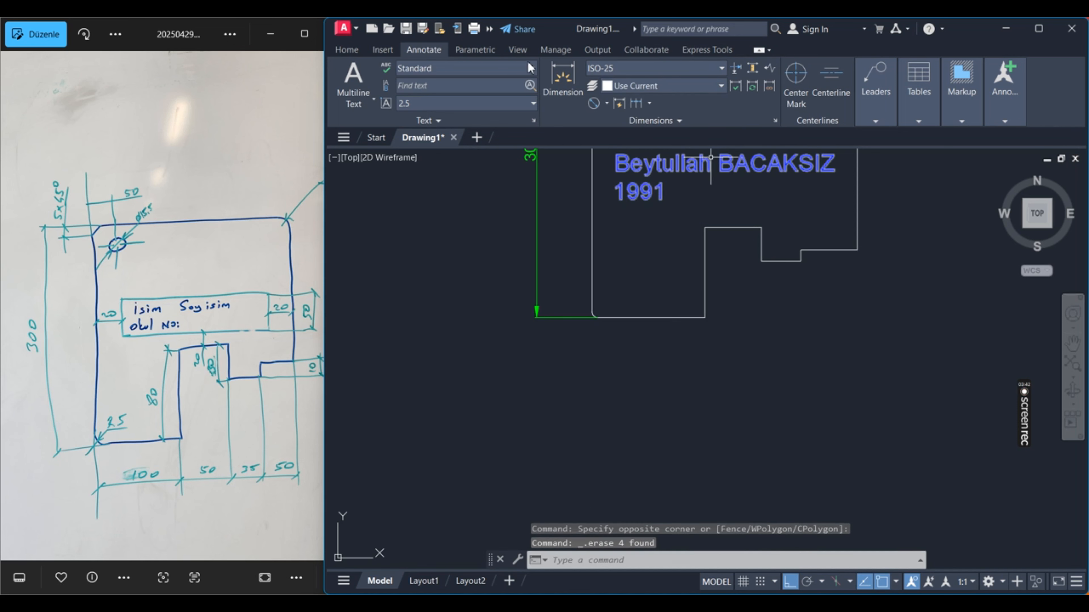
left_click(559, 74)
Redraw the bottom dimension chain: 100 from the lower-left corner, continued with 50, 35 and 50.
key("Return")
left_click(593, 318)
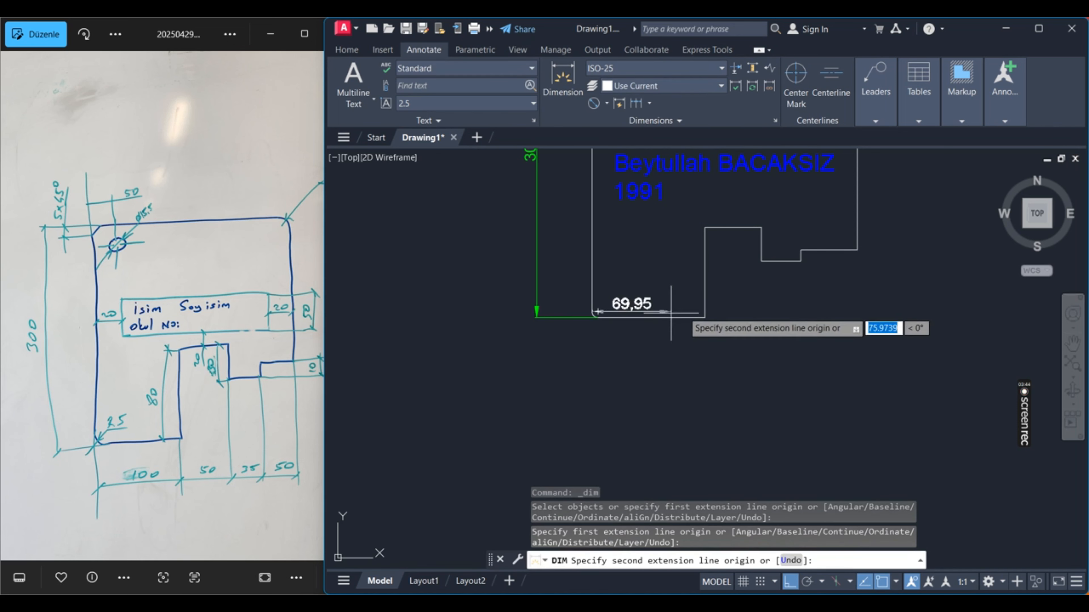
left_click(705, 317)
left_click(688, 358)
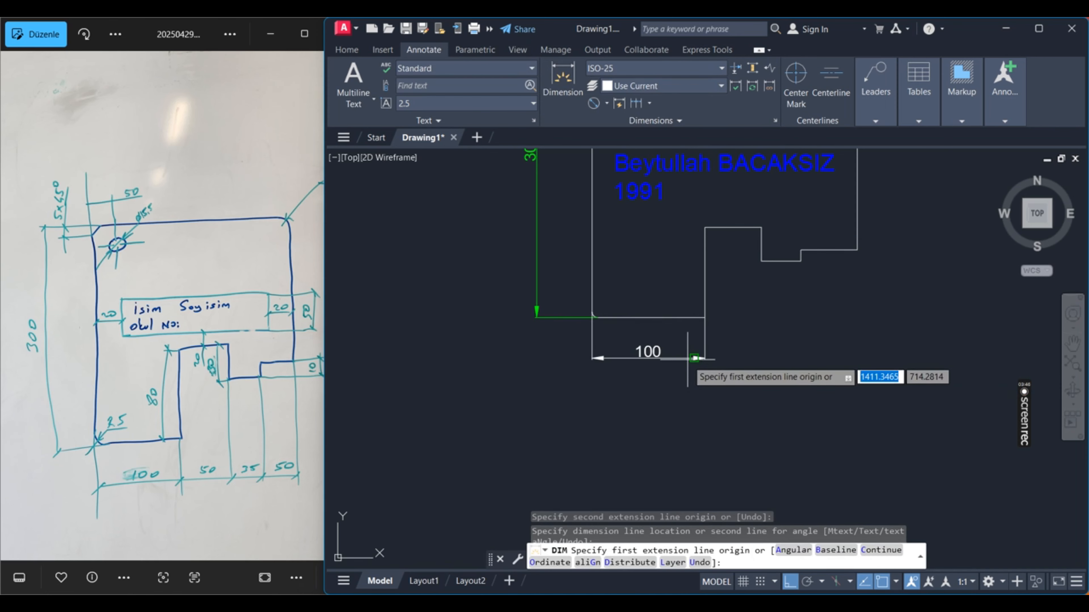
left_click(636, 105)
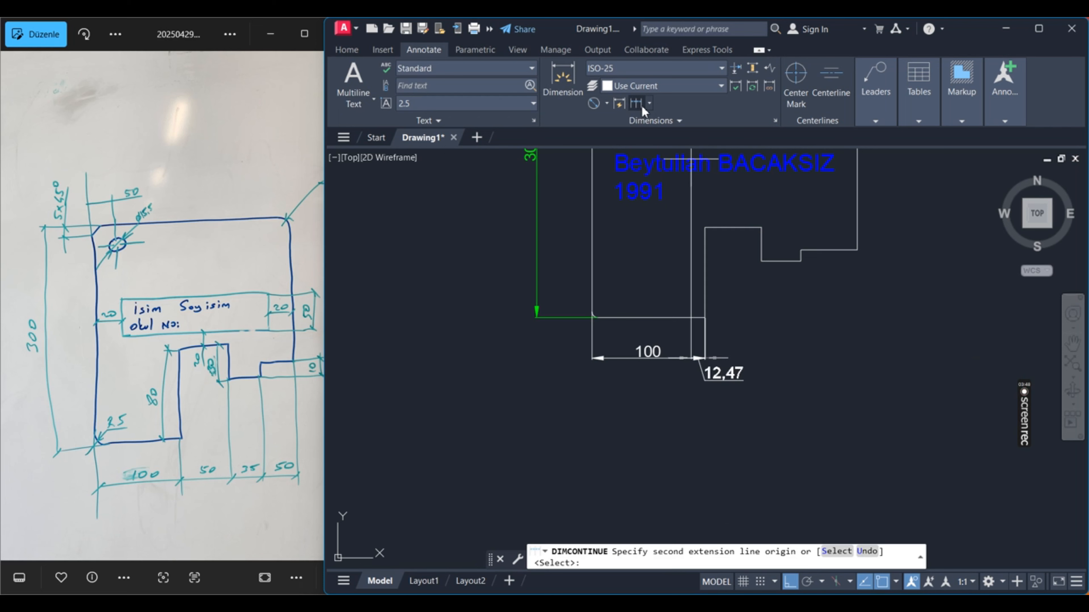
left_click(761, 261)
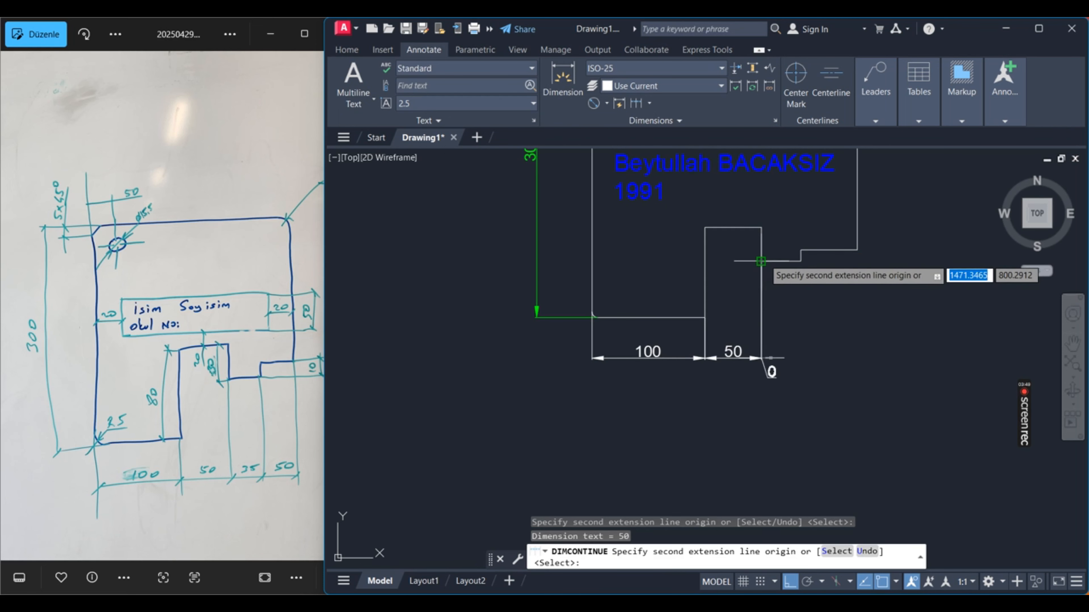
left_click(800, 261)
left_click(857, 250)
key("Escape")
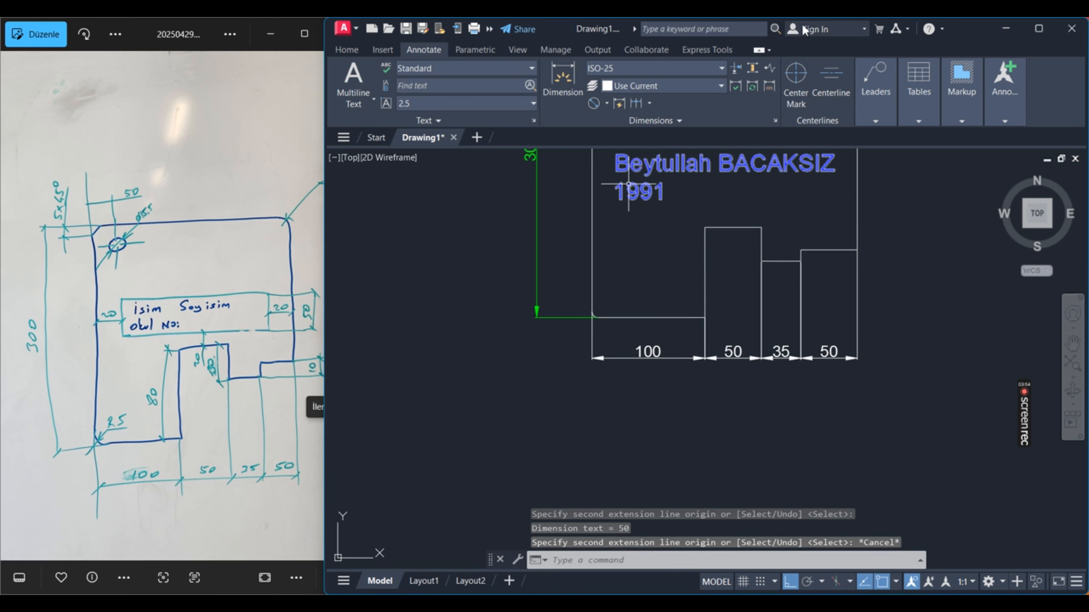
left_click(566, 72)
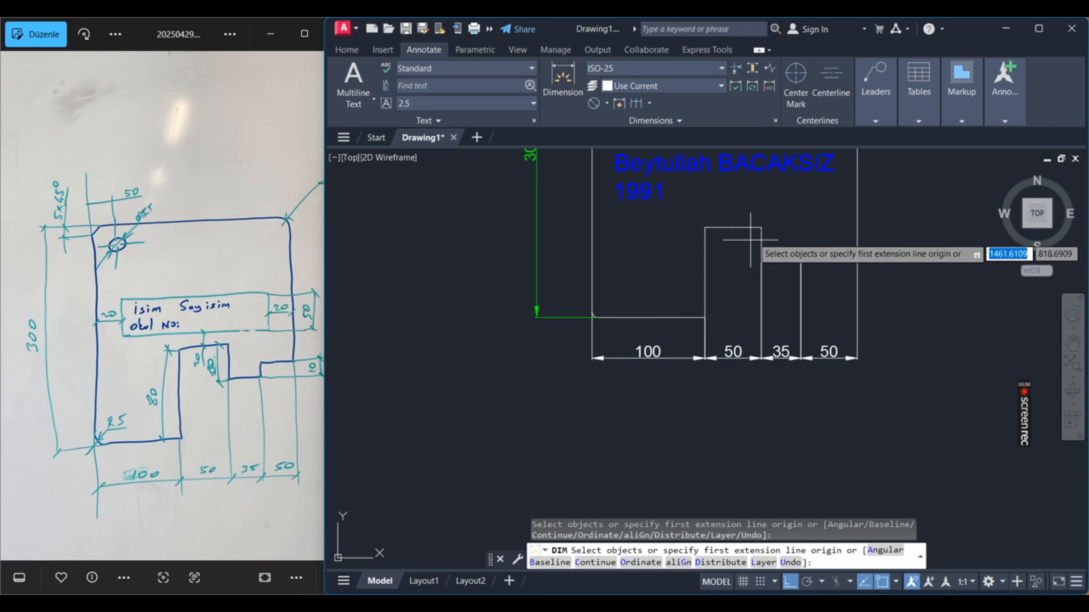
Add a 30 height dimension beside the tall notch block.
scroll(759, 222, "up", 2)
left_click(761, 261)
left_click(763, 229)
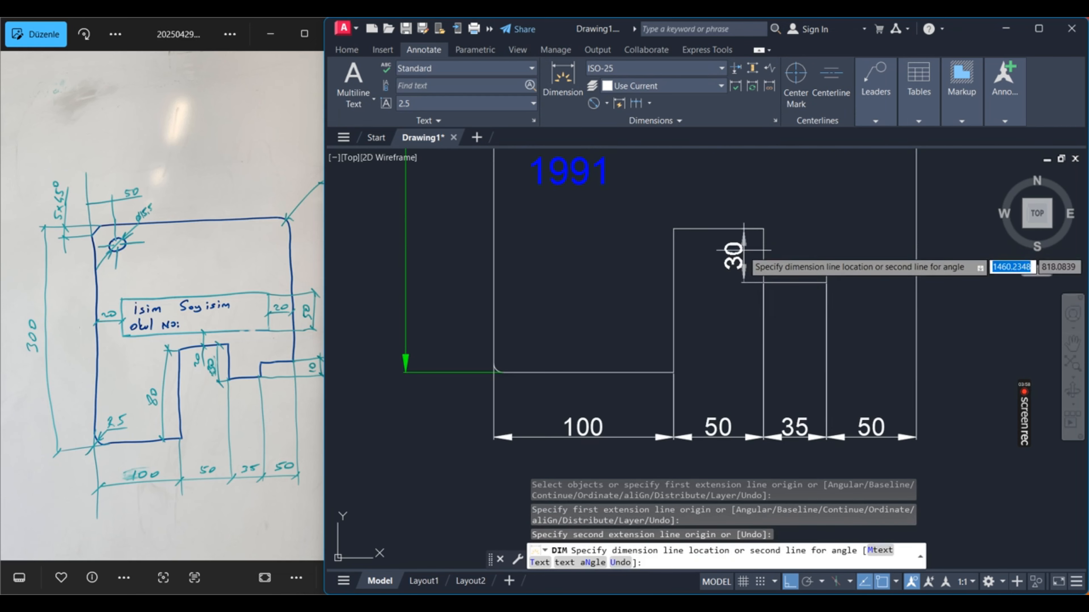
left_click(733, 256)
Dimension the right step's height as 10.
left_click(827, 297)
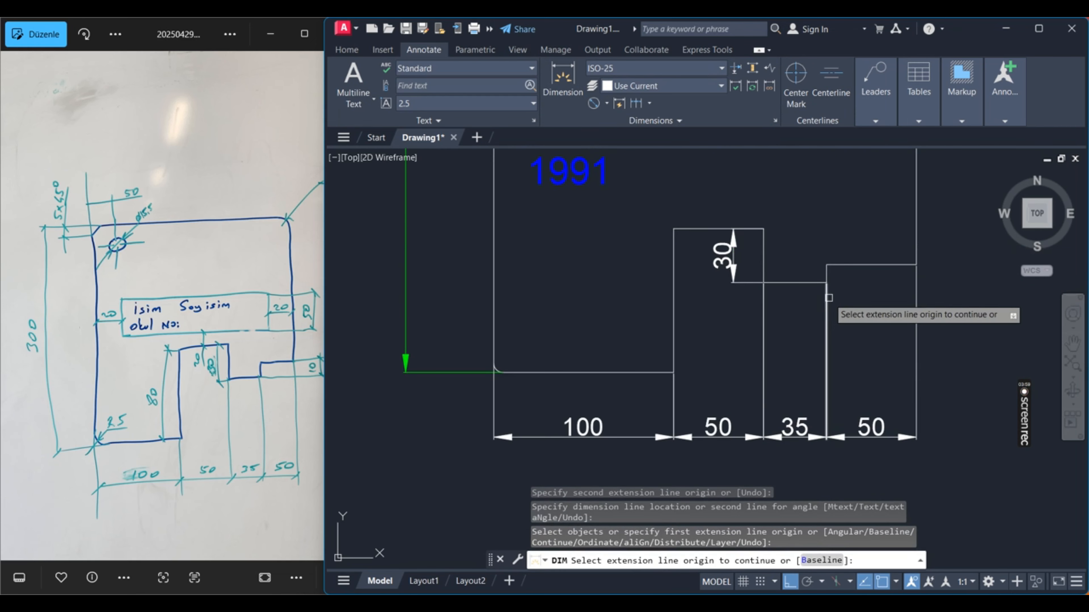
left_click(826, 282)
left_click(826, 266)
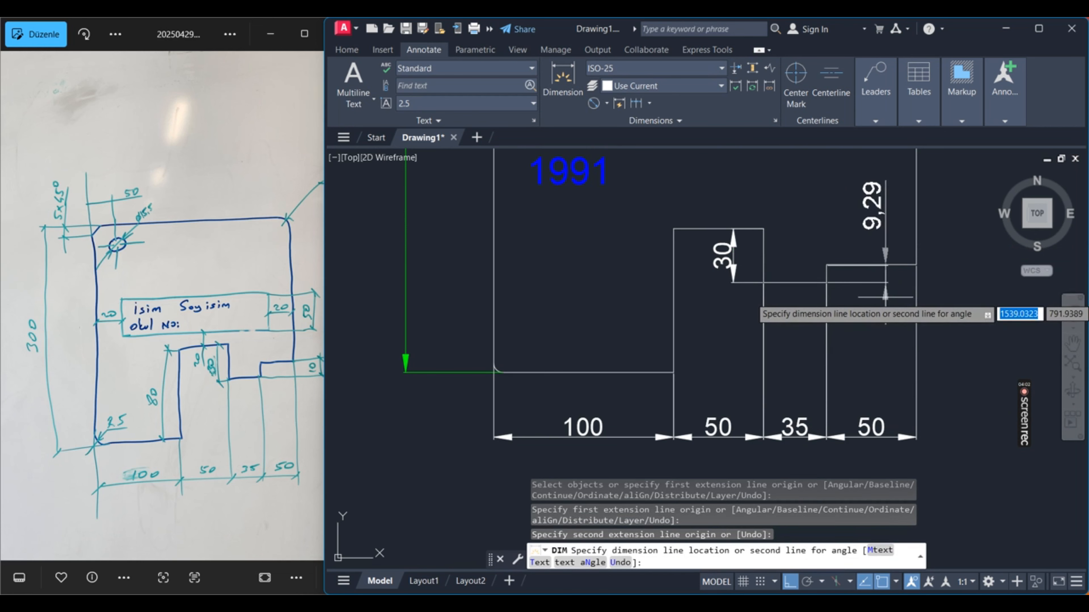
left_click(890, 292)
left_click(826, 282)
left_click(826, 266)
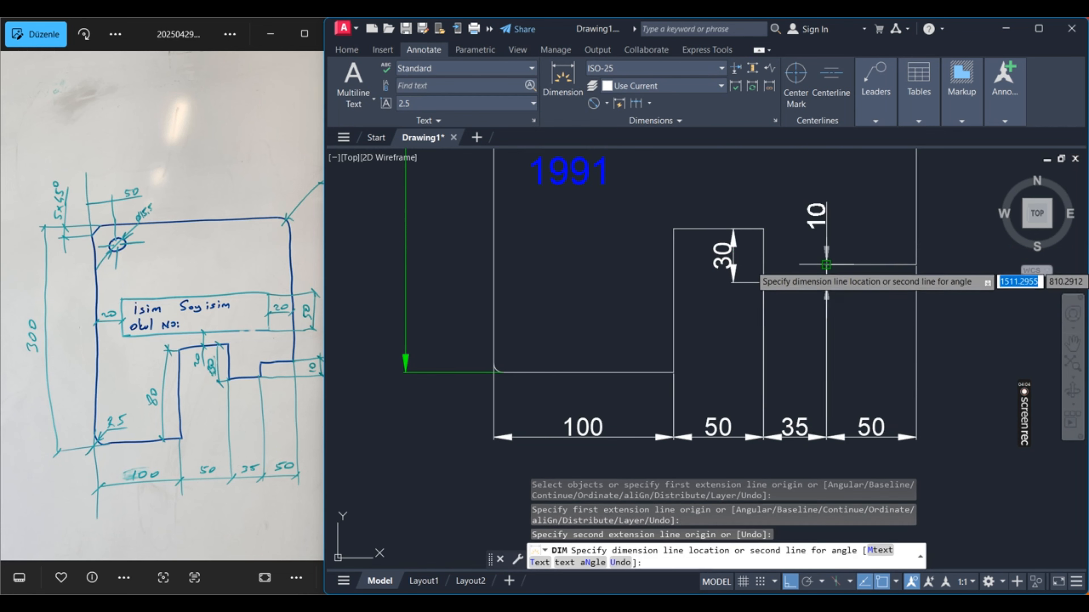
left_click(870, 300)
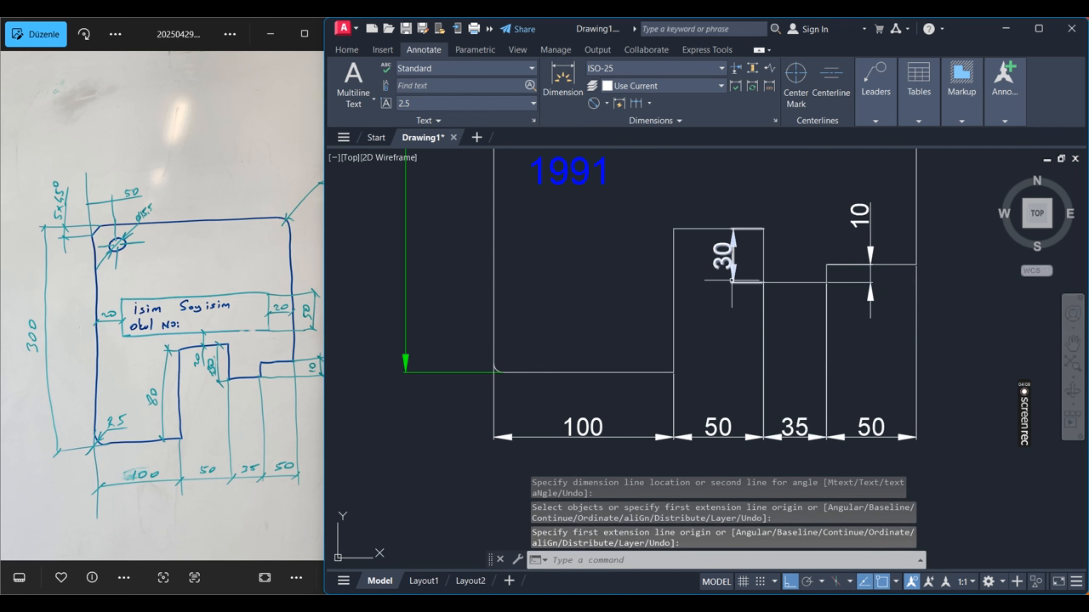
Add the 80 notch height dimension, redoing it after a wrong 79,76 attempt.
left_click(673, 372)
left_click(673, 229)
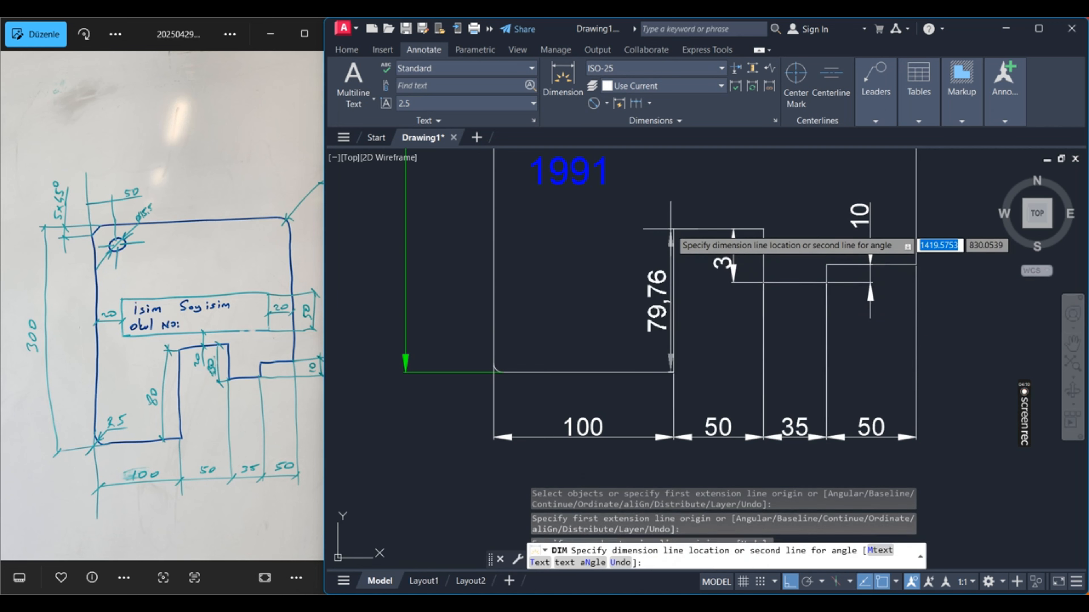
key("Escape")
key("Return")
left_click(673, 228)
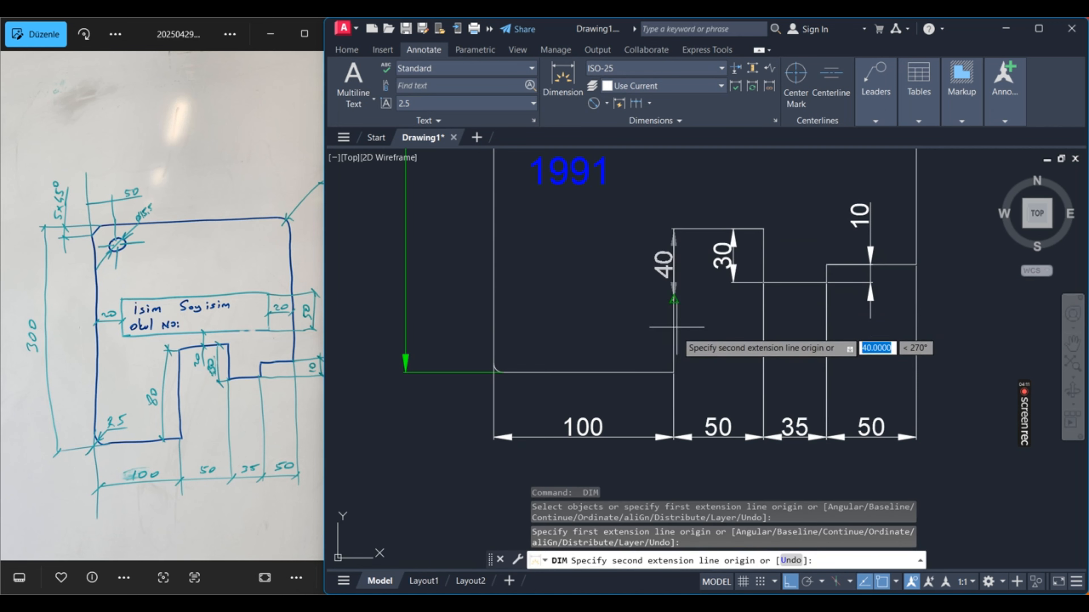
left_click(673, 372)
left_click(700, 362)
key("Return")
End dimensioning and launch Match Properties with MA.
scroll(739, 284, "down", 4)
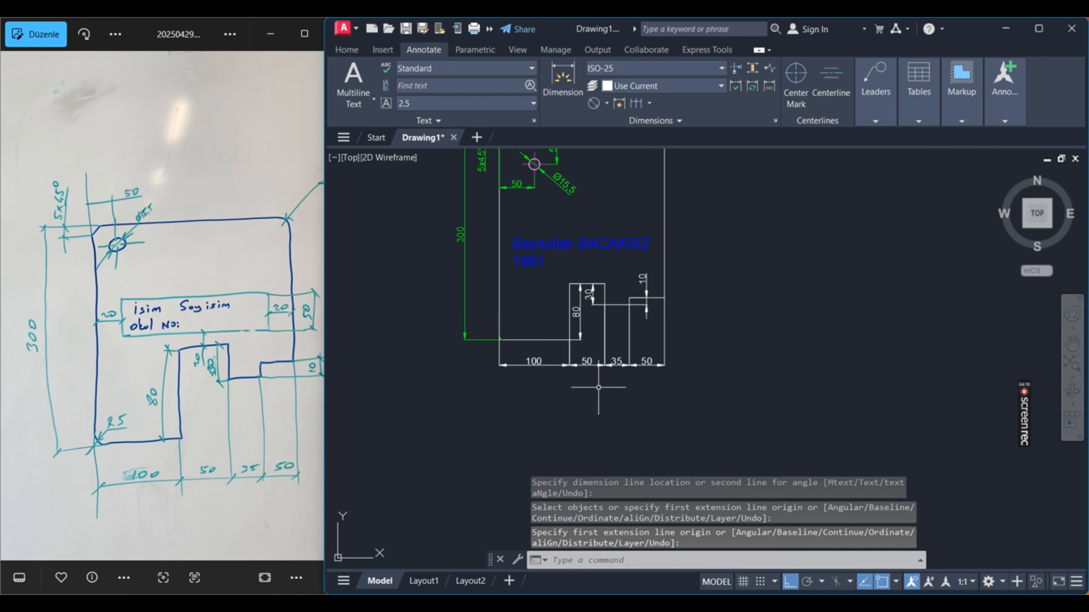
key("Escape")
scroll(468, 290, "up", 2)
type("ma")
key("Return")
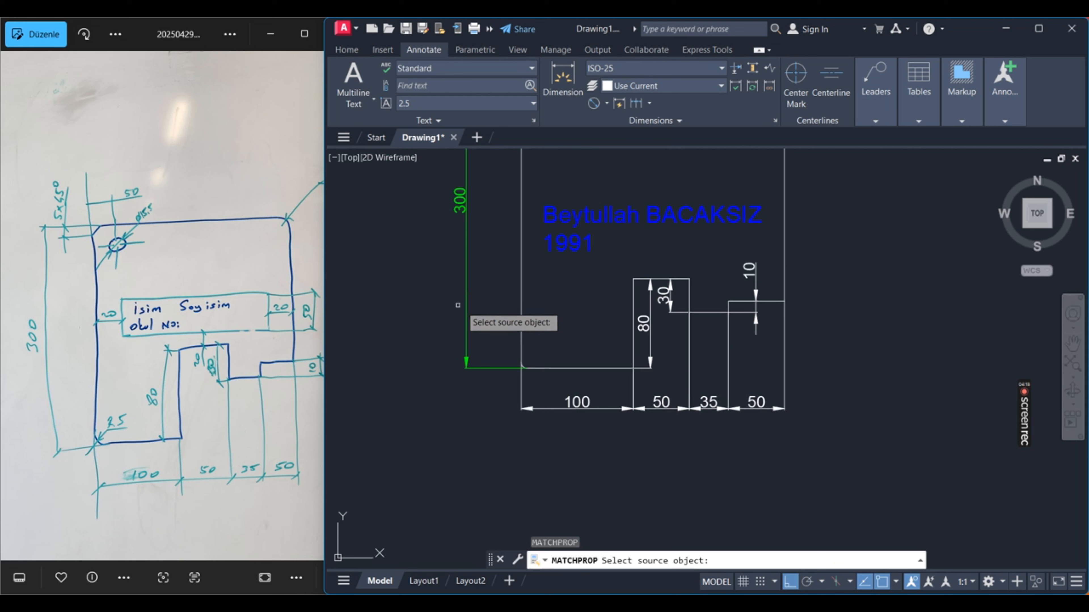
Copy the green 300 dimension's properties to the bottom chain and the 80, 30 and 10 dimensions.
left_click(468, 308)
left_click(866, 438)
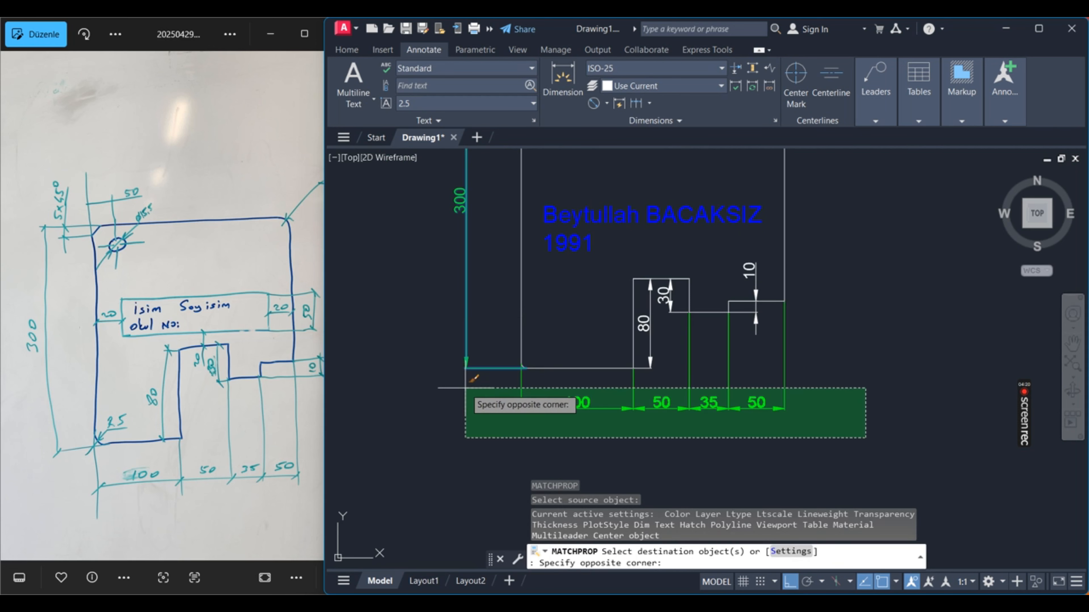
left_click(454, 372)
left_click(776, 368)
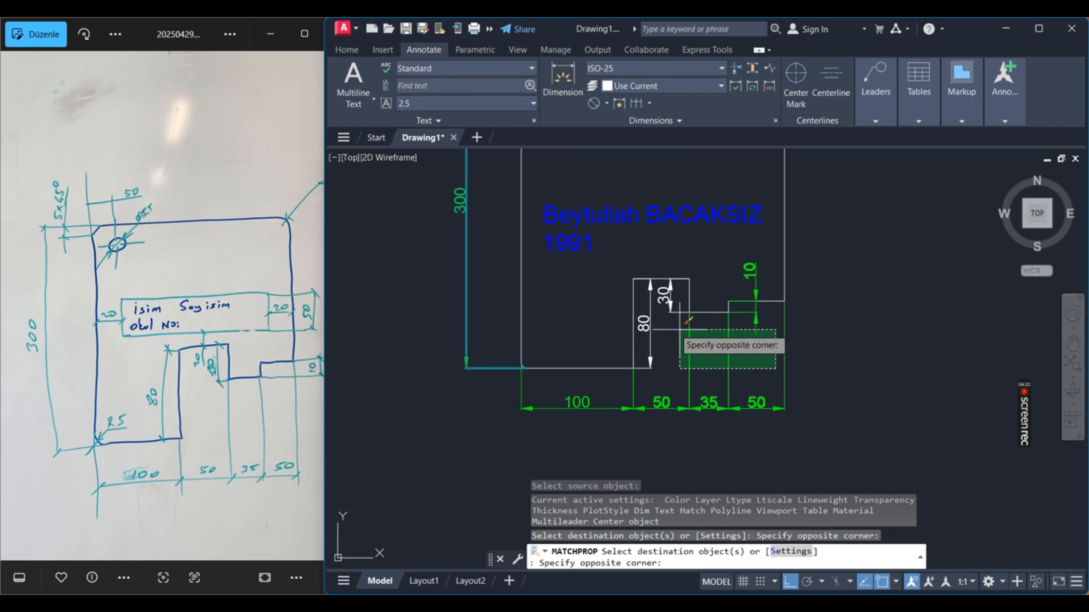
left_click(641, 317)
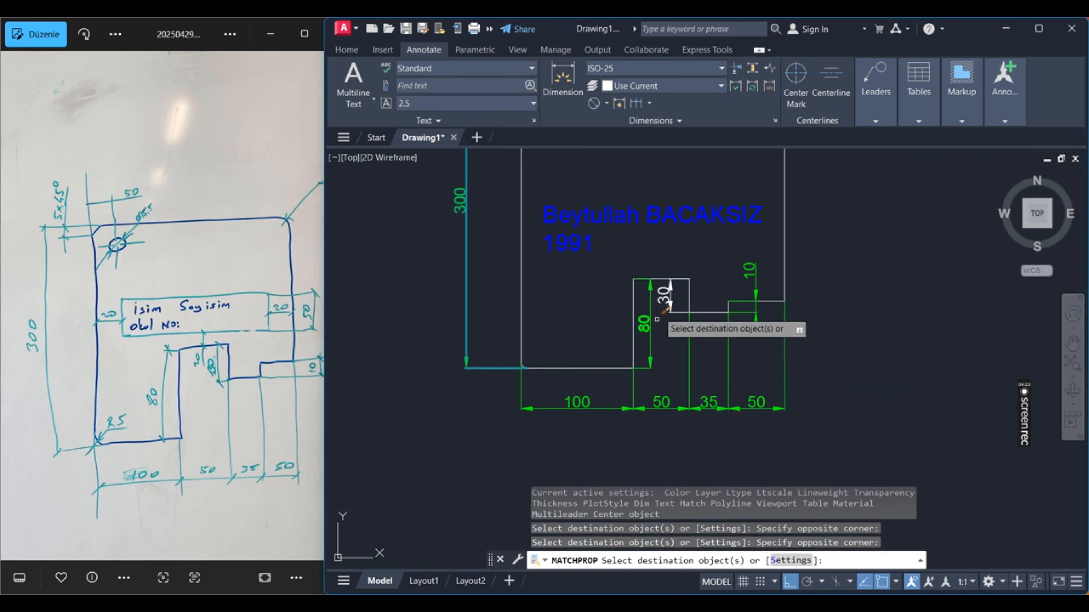
left_click(665, 300)
key("Return")
scroll(660, 369, "down", 3)
scroll(670, 370, "up", 1)
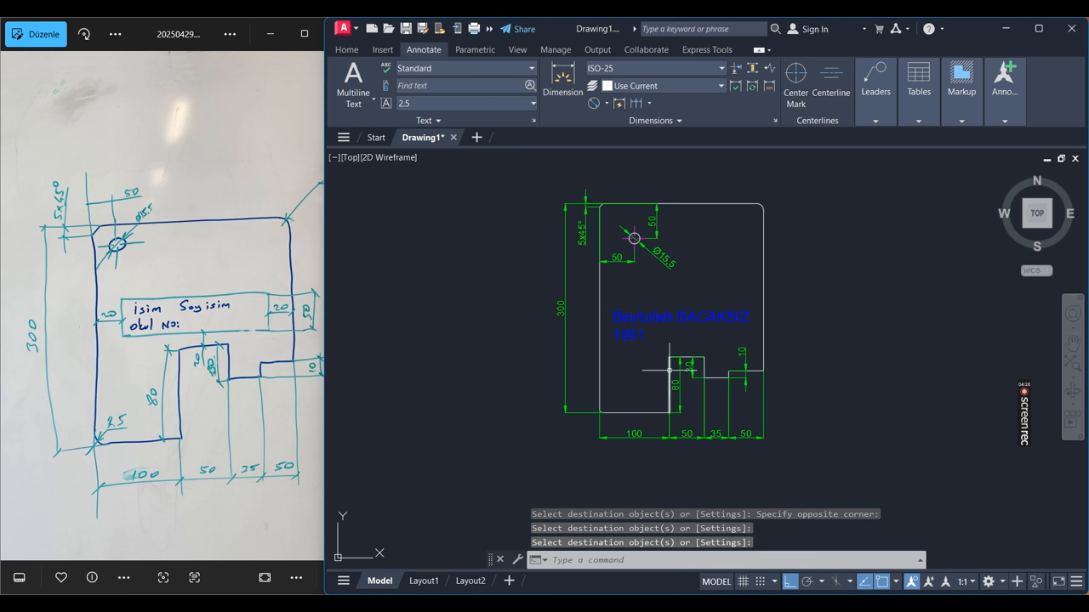
key("Escape")
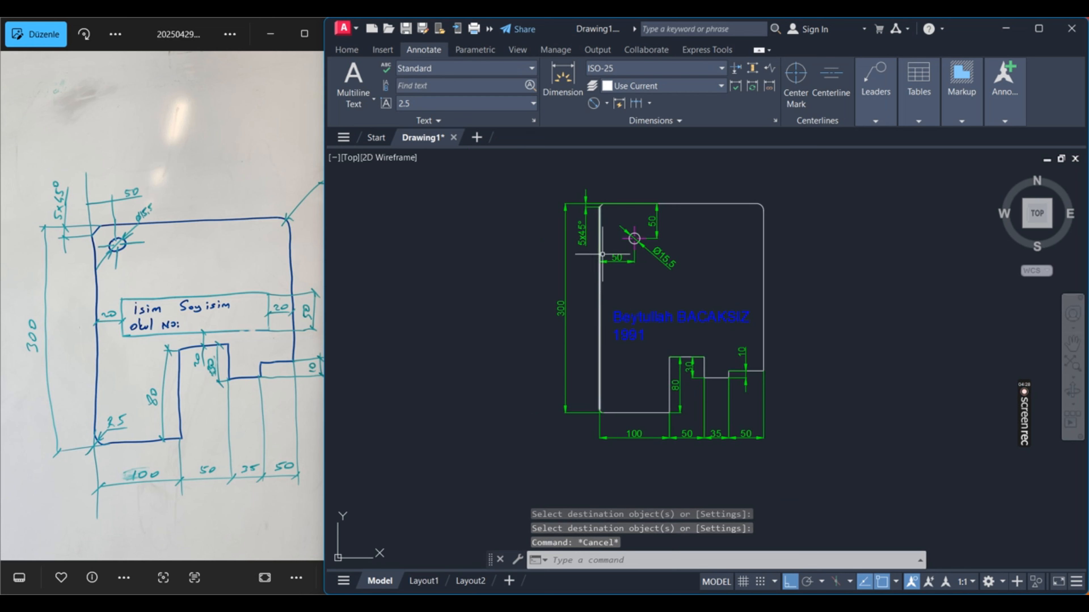
scroll(706, 380, "up", 2)
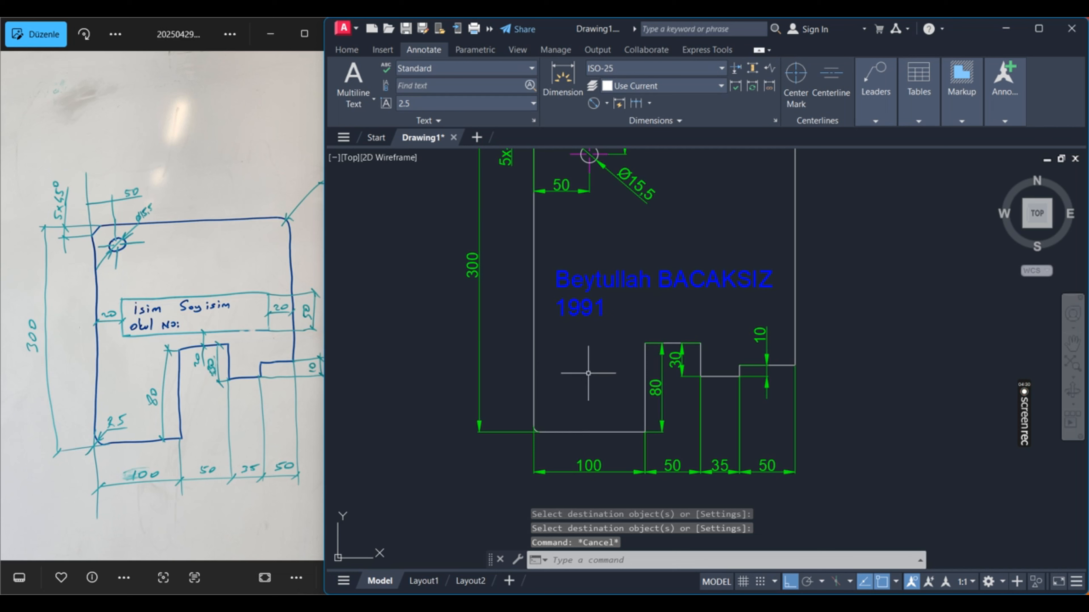
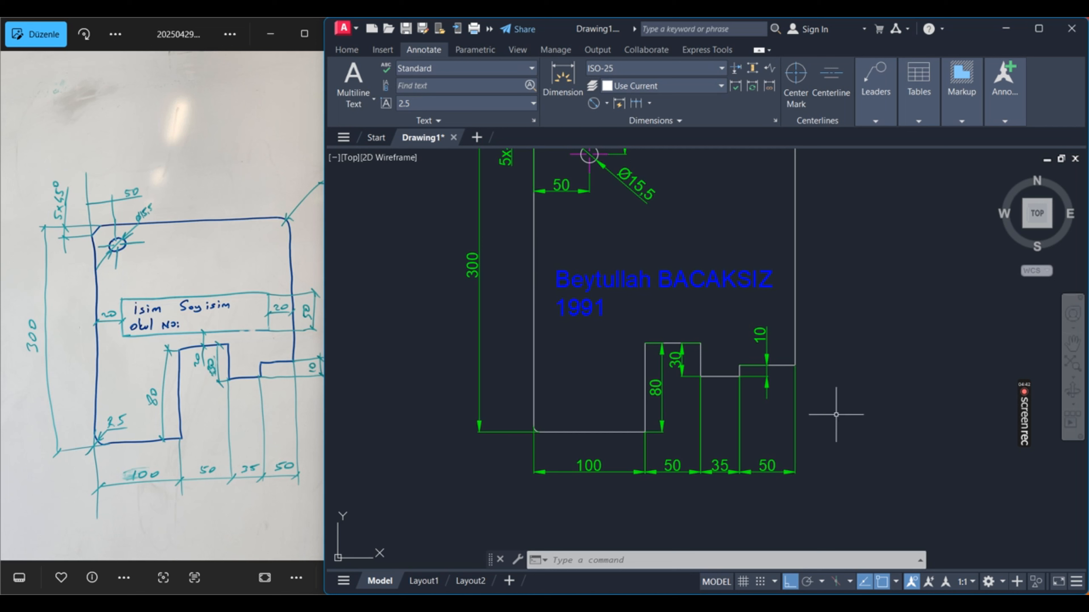
Zoom in on the lower plate and bring up the Home tab's draw and modify tools.
scroll(660, 264, "up", 2)
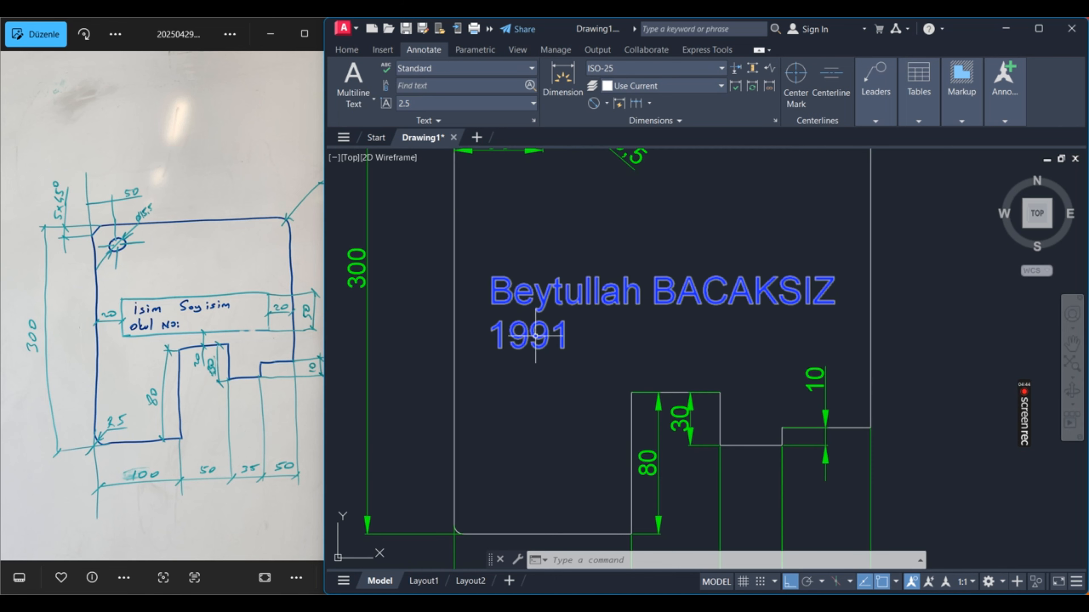
left_click(346, 50)
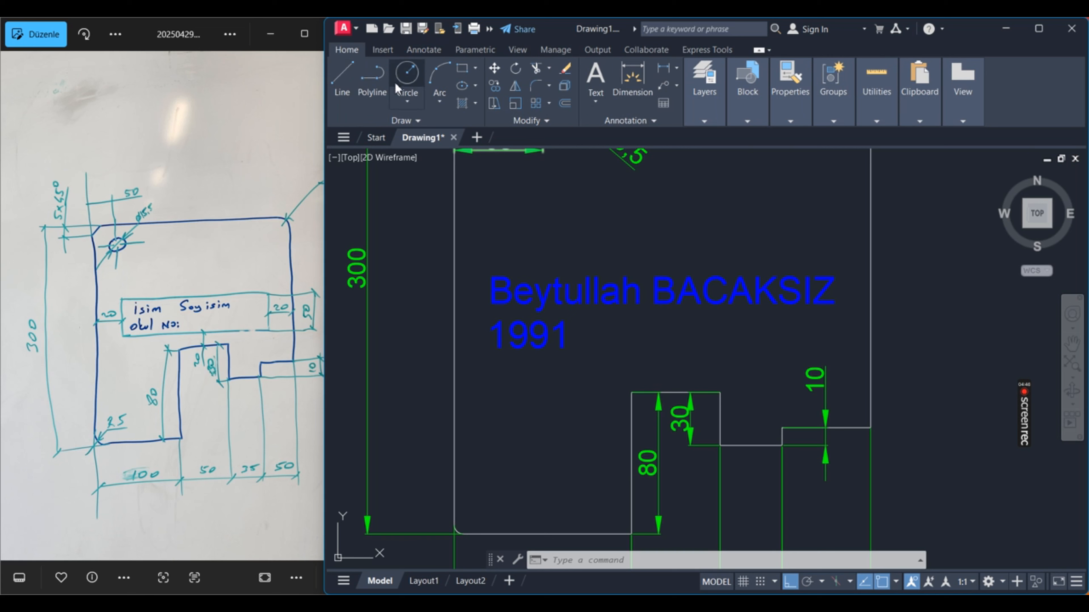
Offset the notch top edge and both plate side edges 20 inward.
left_click(345, 78)
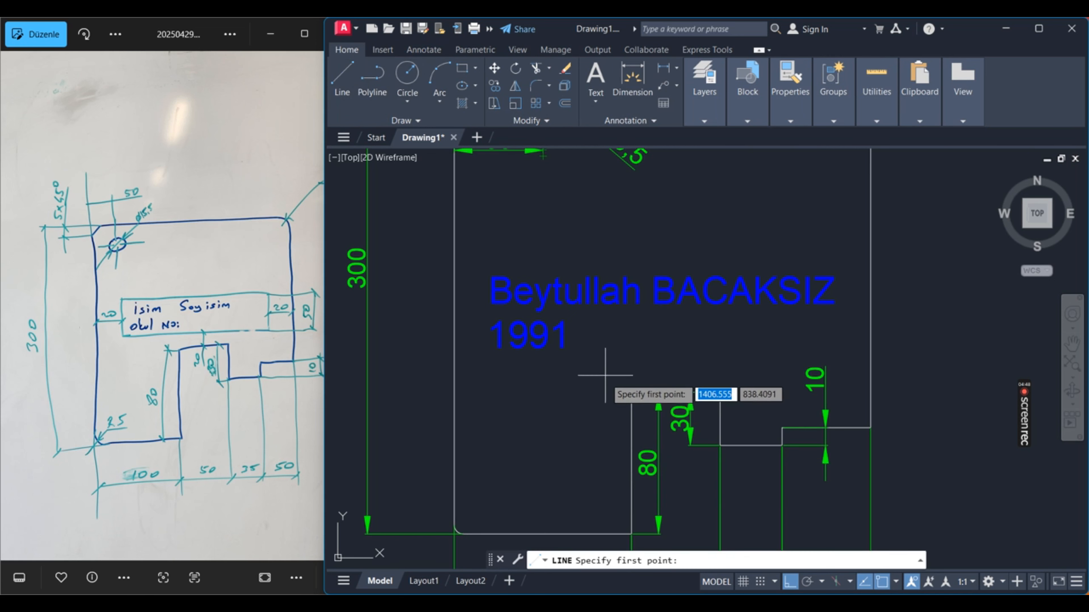
key("Escape")
key("Escape")
type("o")
key("Return")
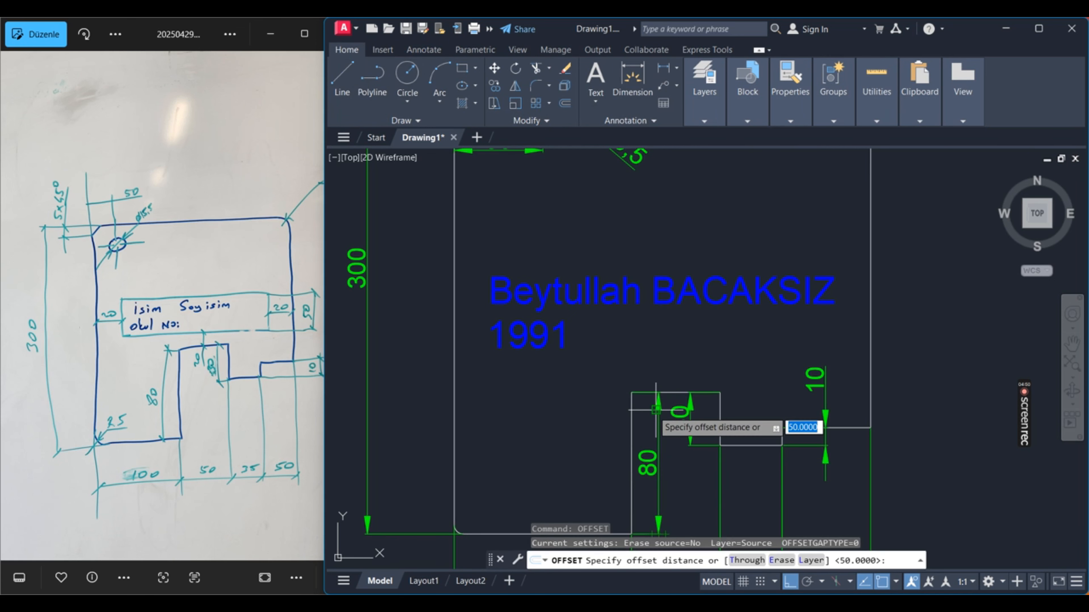
type("20")
key("Return")
left_click(664, 392)
left_click(670, 354)
left_click(870, 334)
left_click(853, 343)
left_click(454, 299)
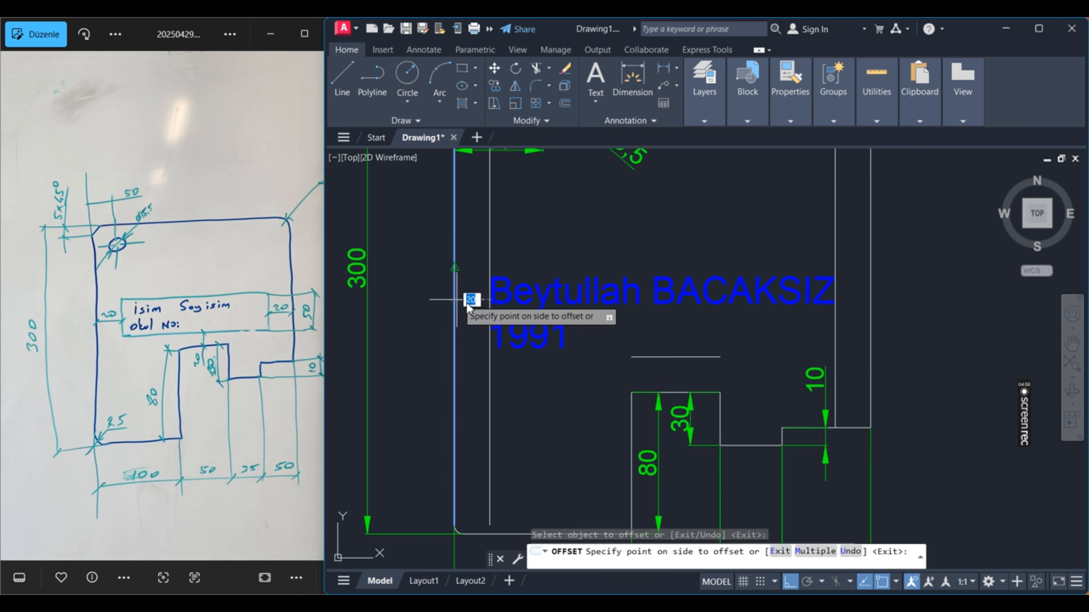
left_click(470, 302)
key("Return")
Offset the new horizontal guide line 50 upward to form the box's top edge.
key("Return")
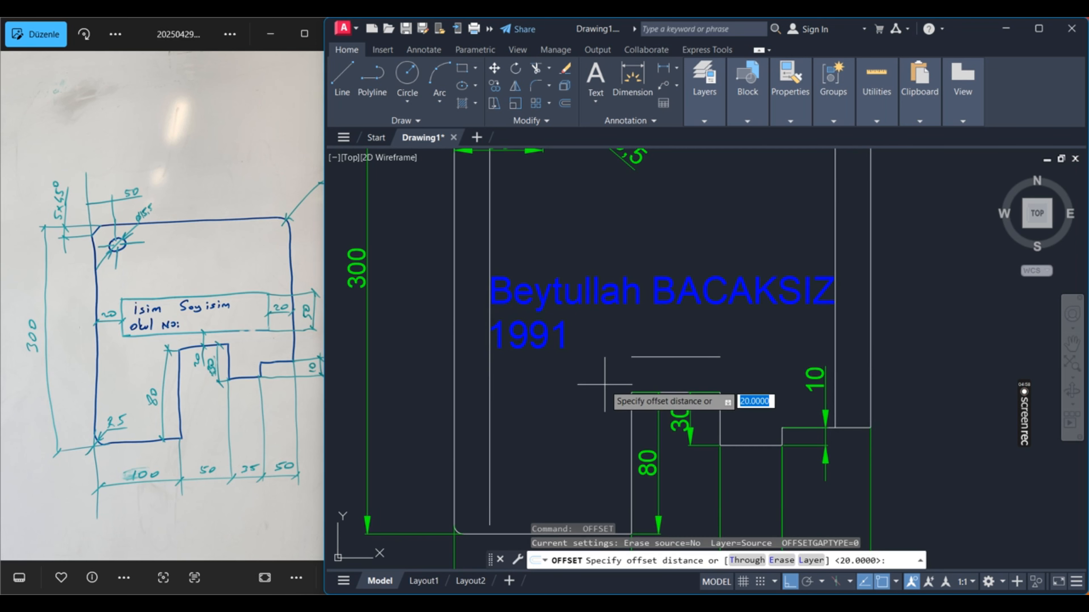
type("50")
key("Return")
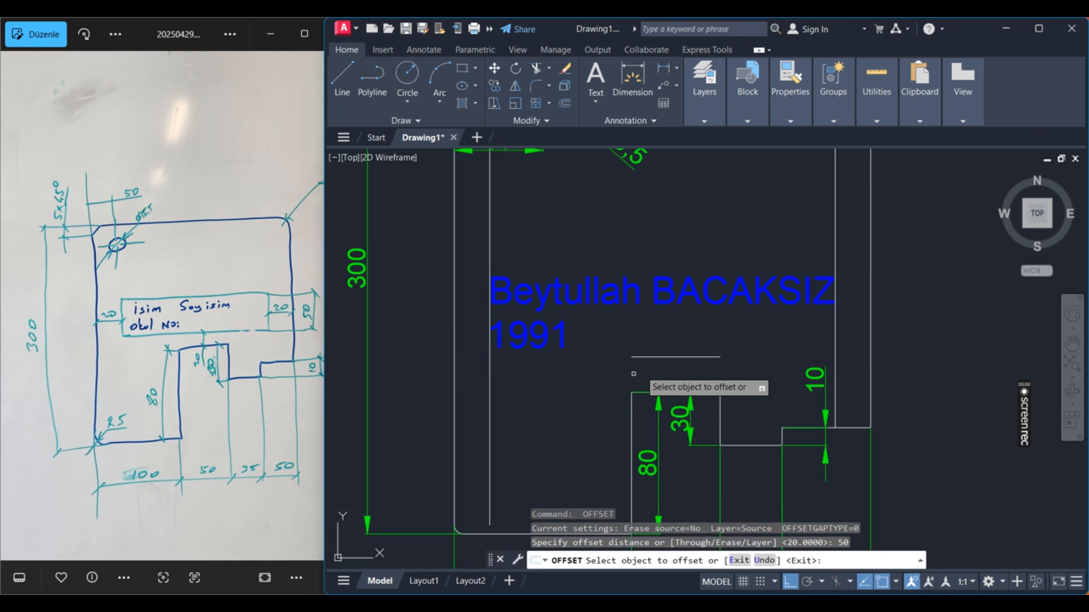
left_click(639, 357)
left_click(641, 349)
key("Escape")
key("Escape")
key("Escape")
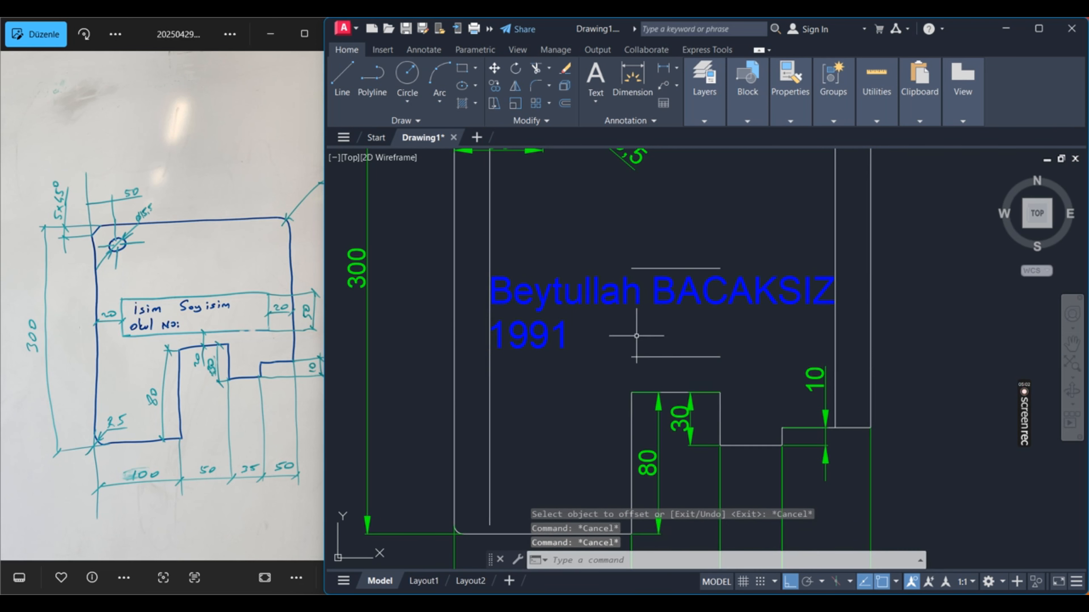
type("f")
key("Return")
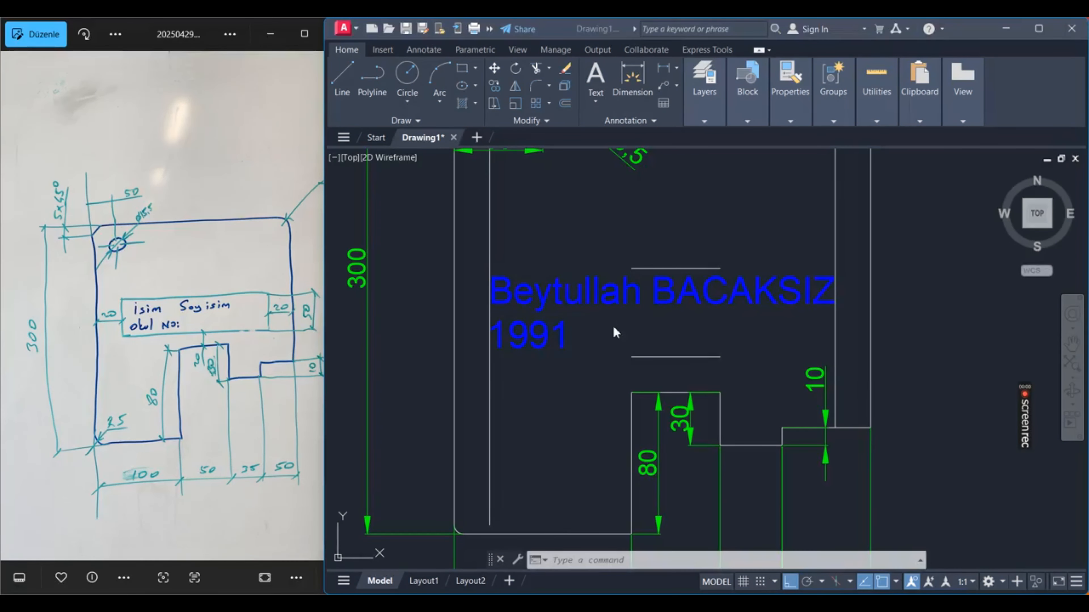
left_click(560, 426)
Fillet the box's bottom-left and top-left corners sharp at radius 0.
key("Escape")
key("Escape")
type("f")
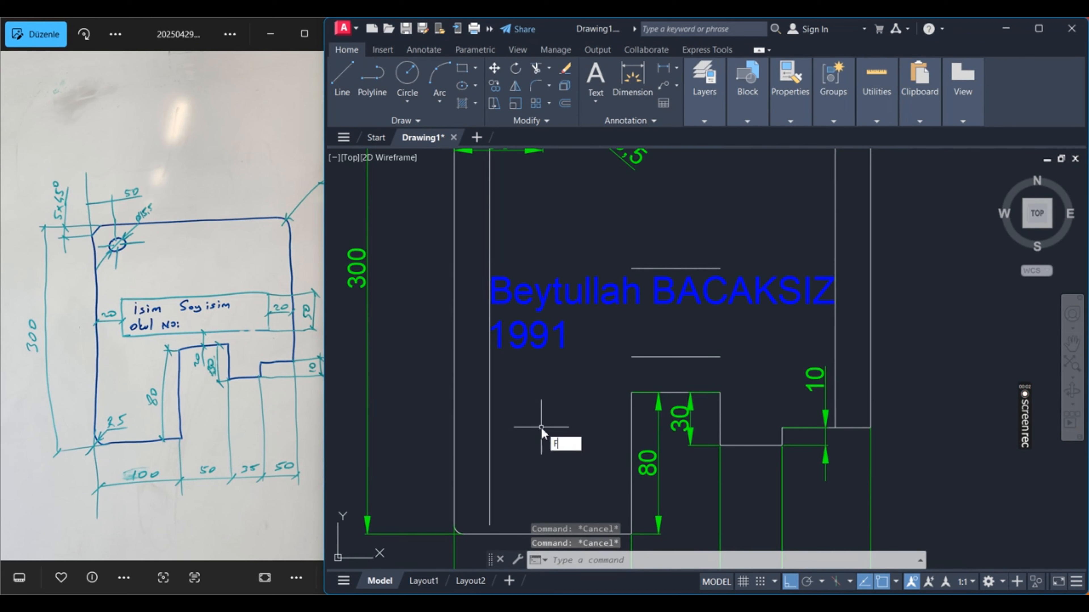
key("Return")
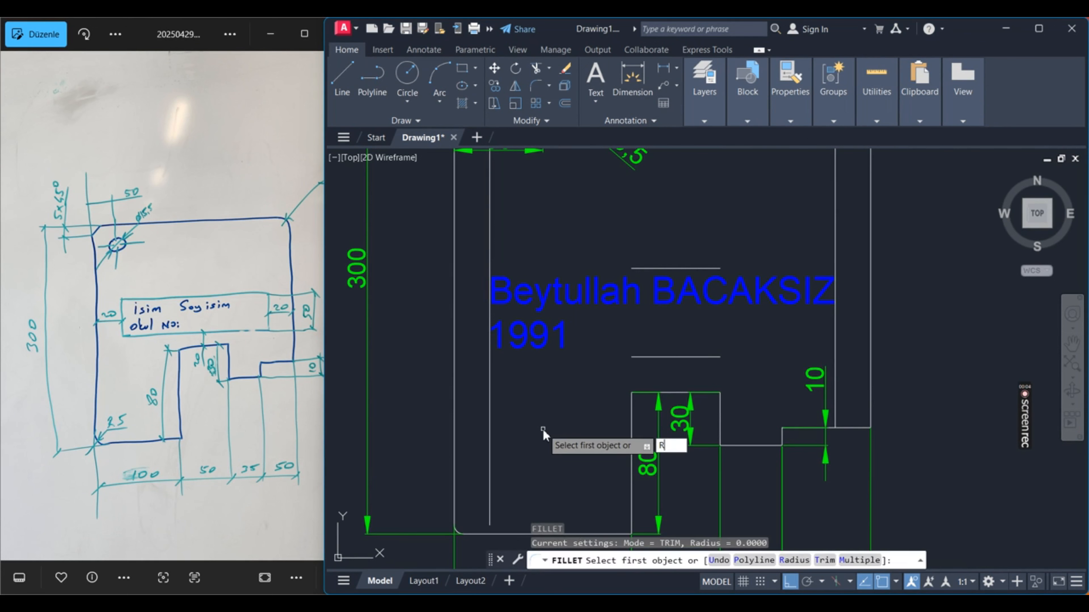
type("R")
key("Return")
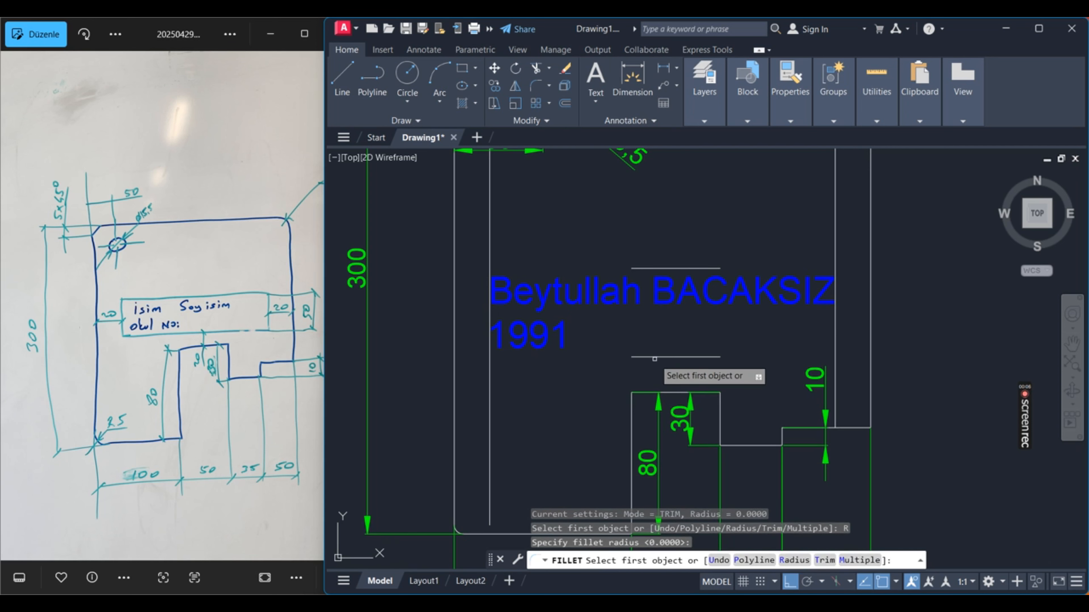
left_click(655, 358)
left_click(490, 313)
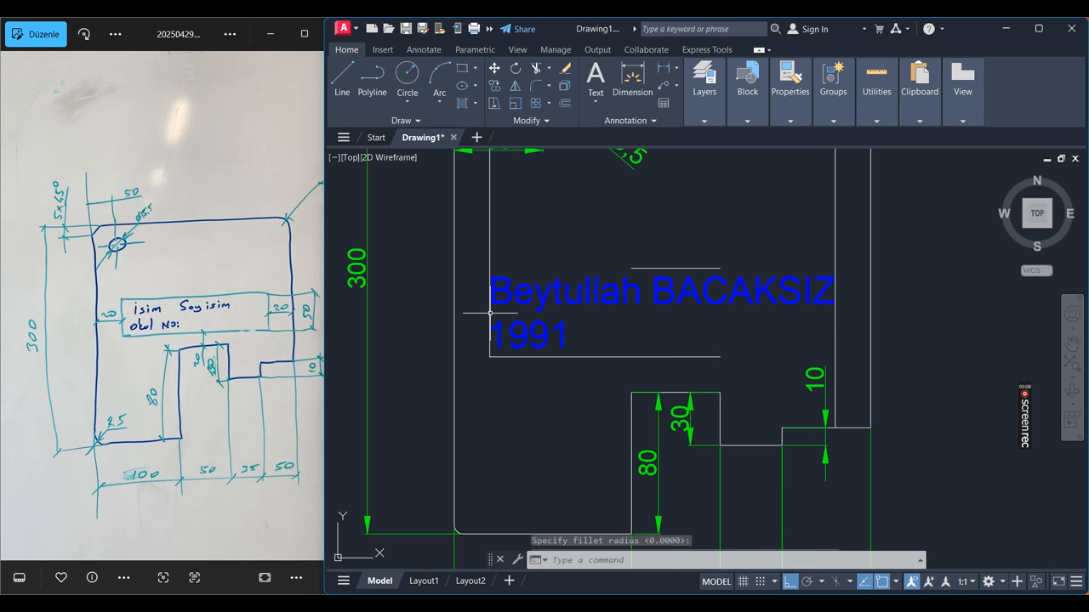
key("Return")
left_click(490, 317)
left_click(599, 269)
Close the box's top-right and bottom-right corners with the same zero-radius fillet.
key("Return")
left_click(678, 267)
left_click(839, 295)
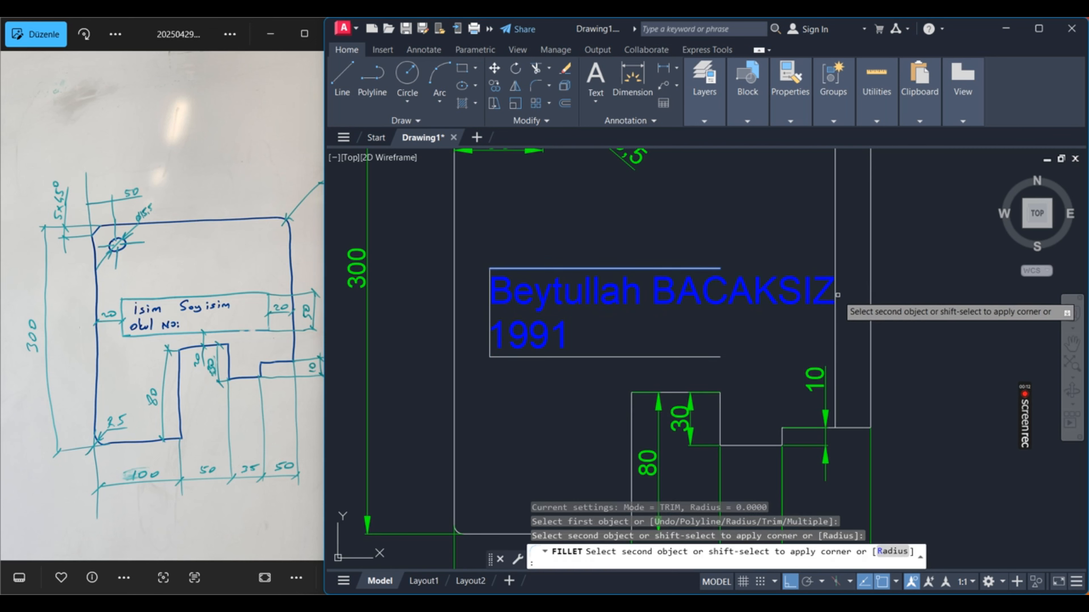
left_click(831, 294)
left_click(833, 293)
key("Return")
left_click(834, 296)
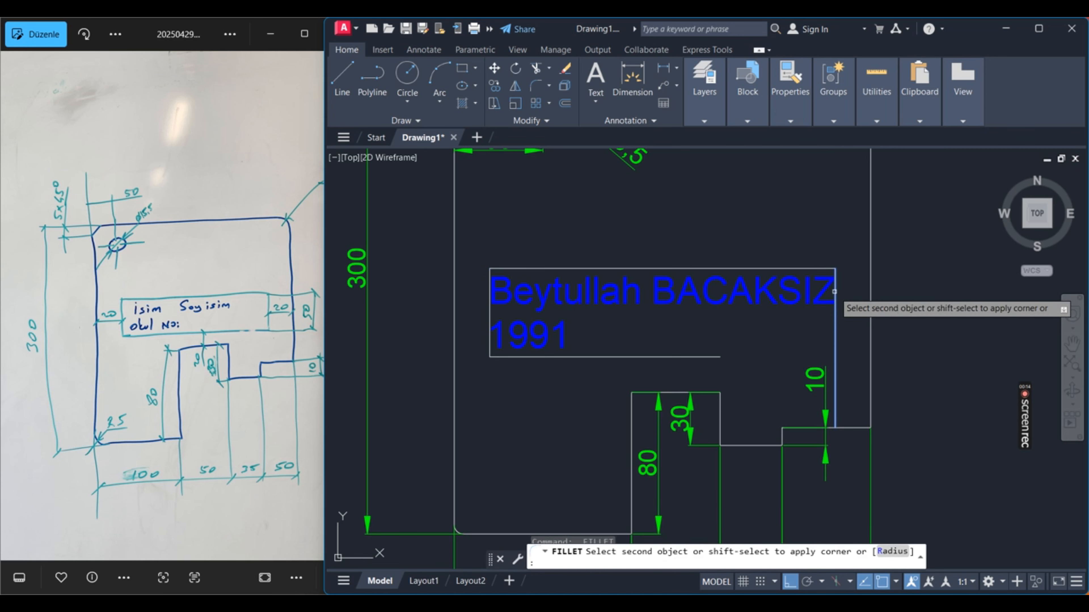
key("Escape")
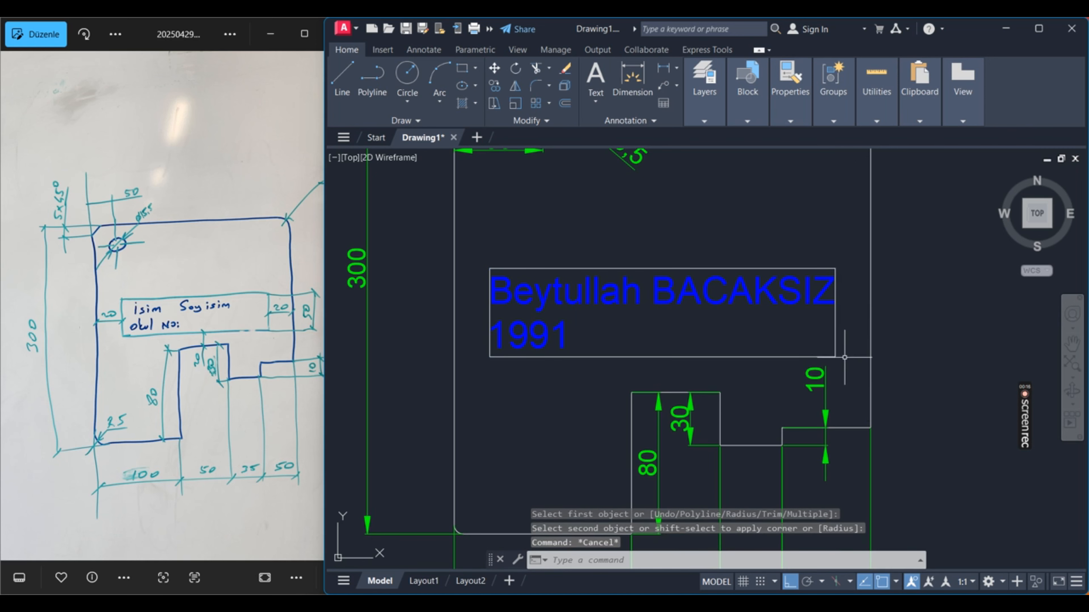
left_click(844, 357)
key("Escape")
Match the box's bottom, right and top lines to the 10 dimension's green properties.
type("ma")
key("Return")
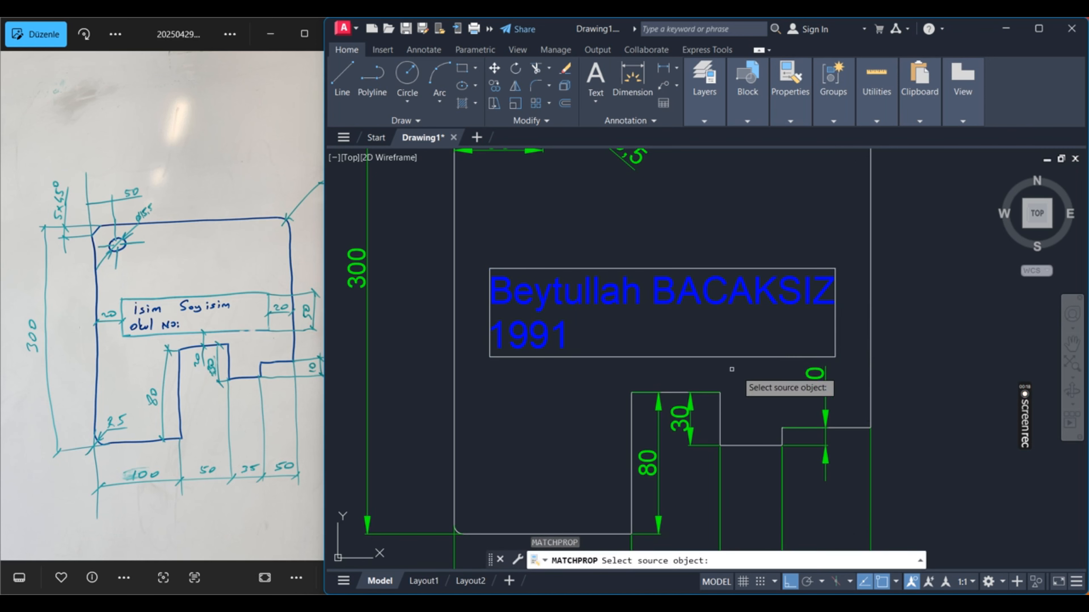
left_click(813, 383)
left_click(777, 368)
left_click(745, 341)
left_click(853, 342)
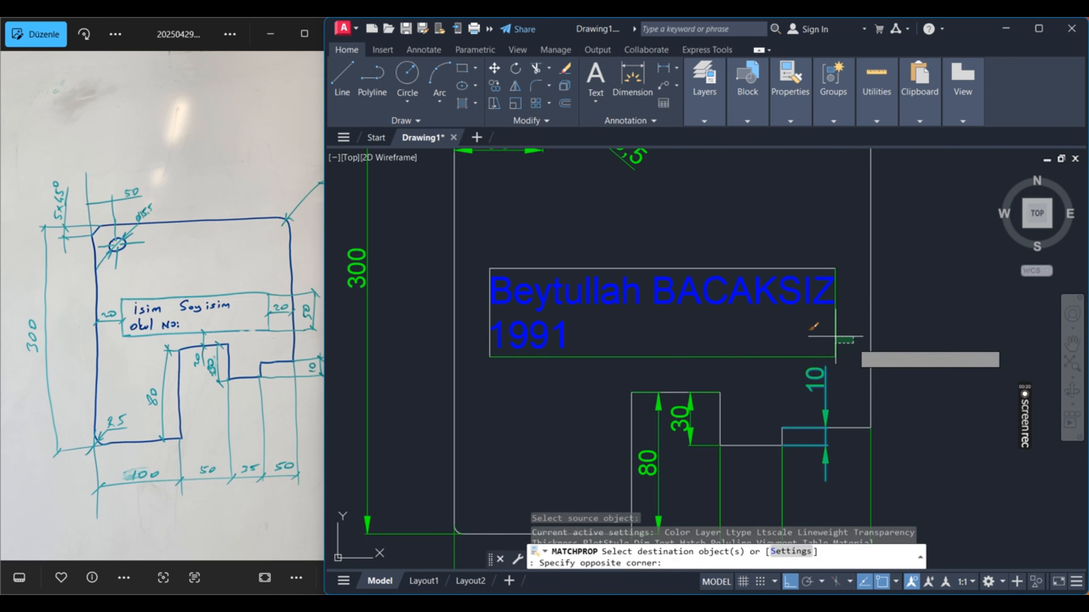
left_click(806, 333)
left_click(763, 264)
left_click(741, 266)
left_click(740, 268)
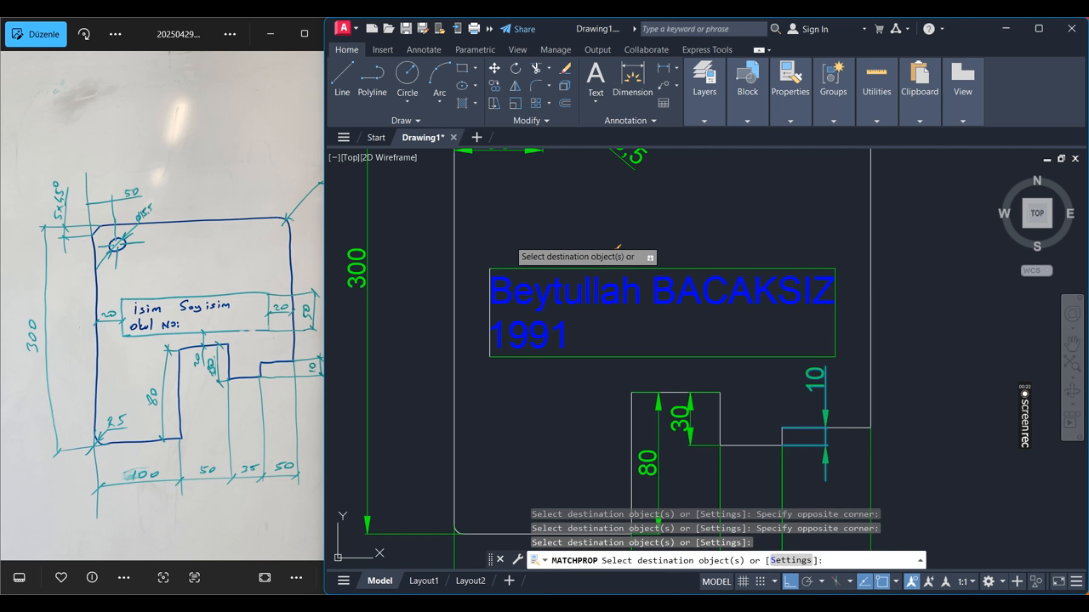
key("Escape")
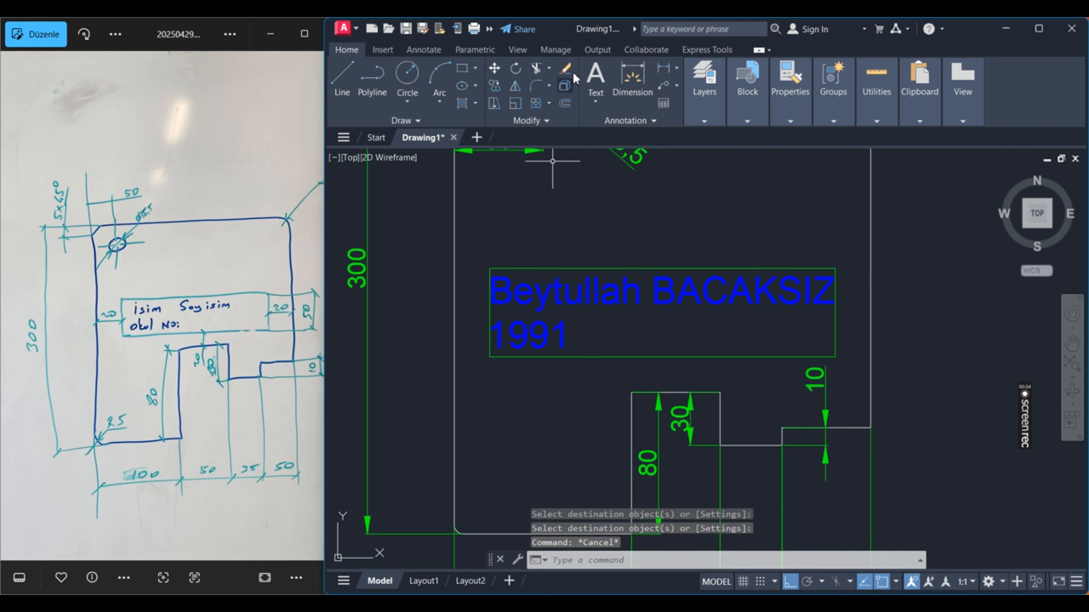
Add the vertical 20 dimension from the notch top to the box's bottom edge.
left_click(664, 70)
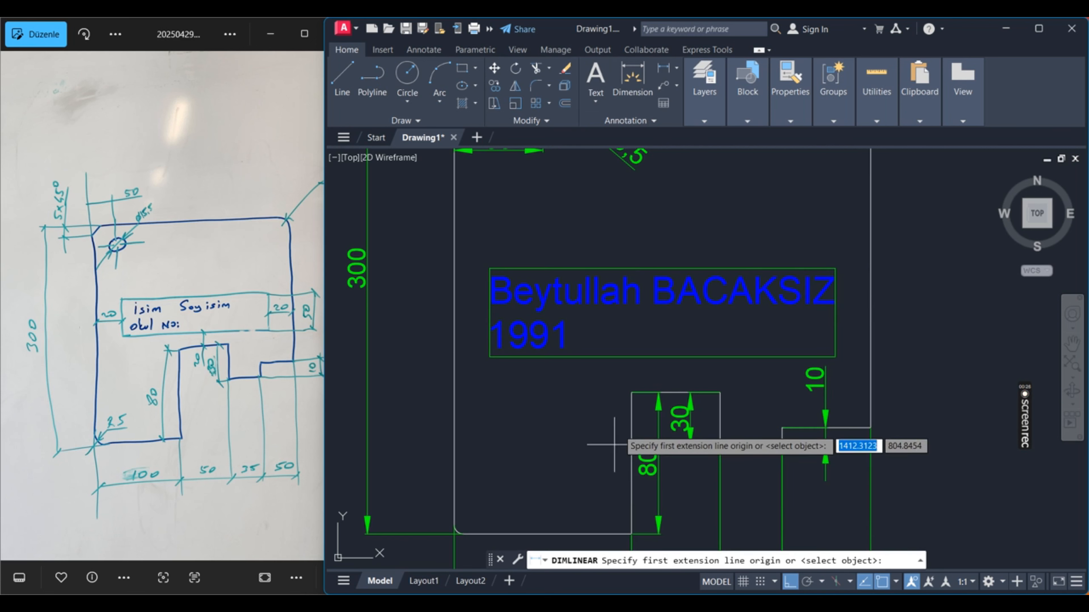
left_click(631, 392)
left_click(649, 357)
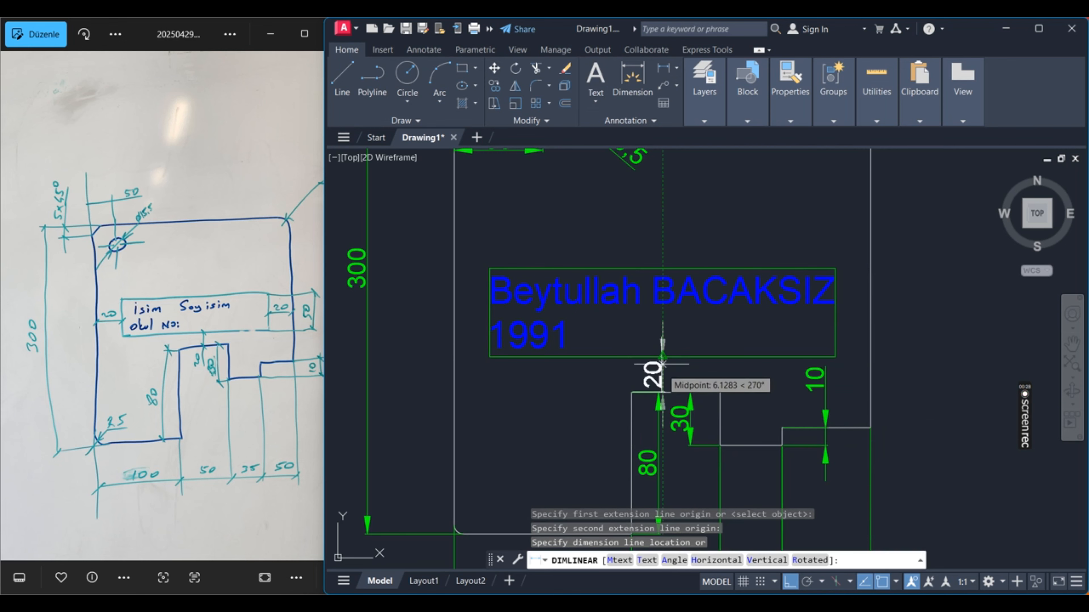
left_click(688, 390)
key("Escape")
scroll(696, 389, "up", 3)
left_click(696, 336)
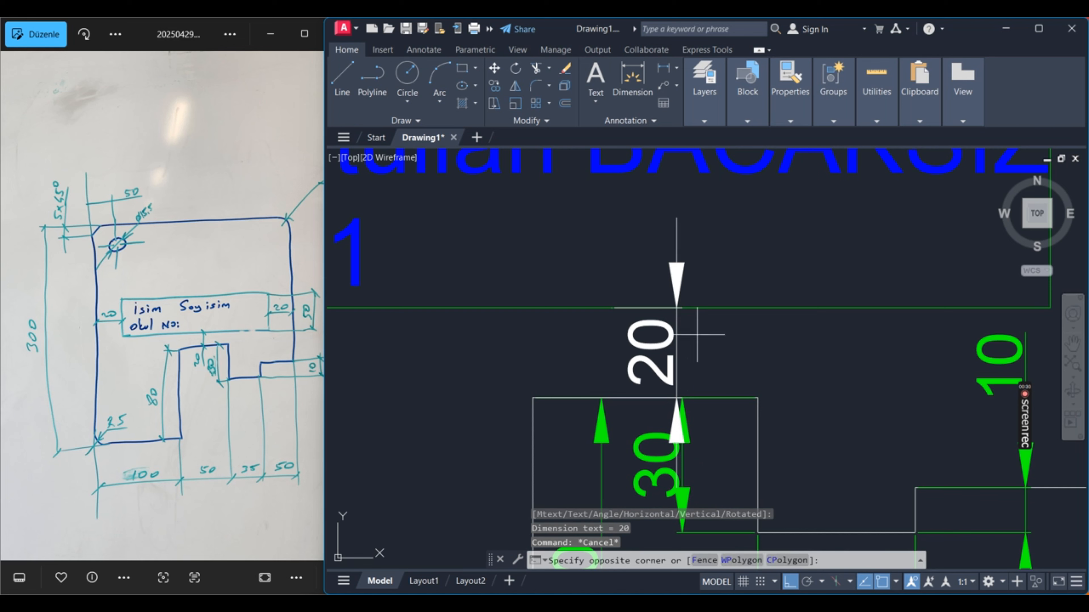
left_click(639, 331)
left_click(651, 353)
key("Escape")
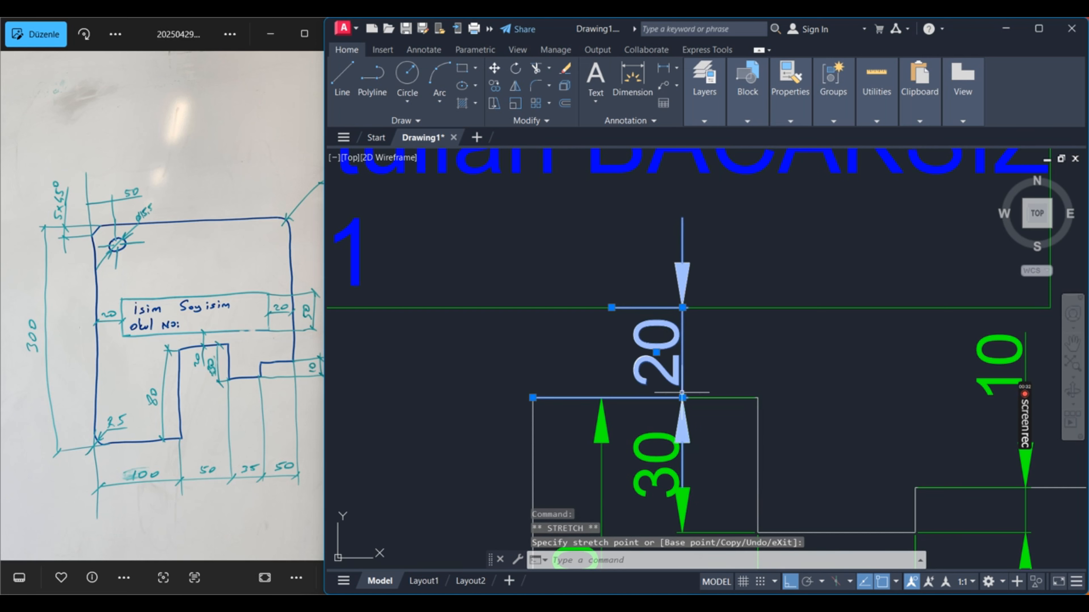
scroll(653, 358, "down", 4)
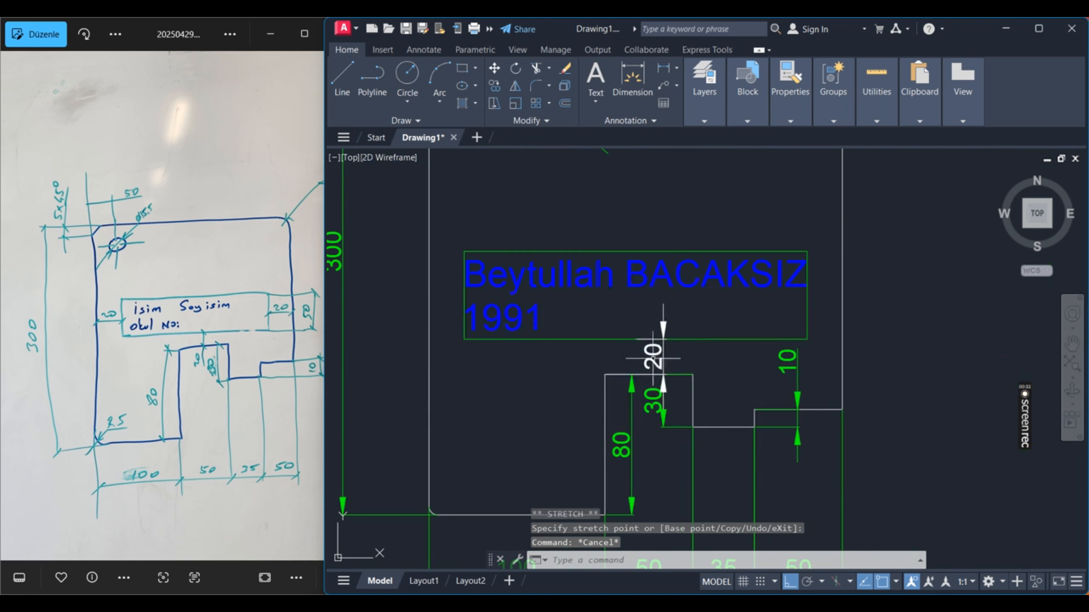
Dimension the box's 50 height and its 20 gaps from both plate sides.
left_click(662, 75)
left_click(807, 339)
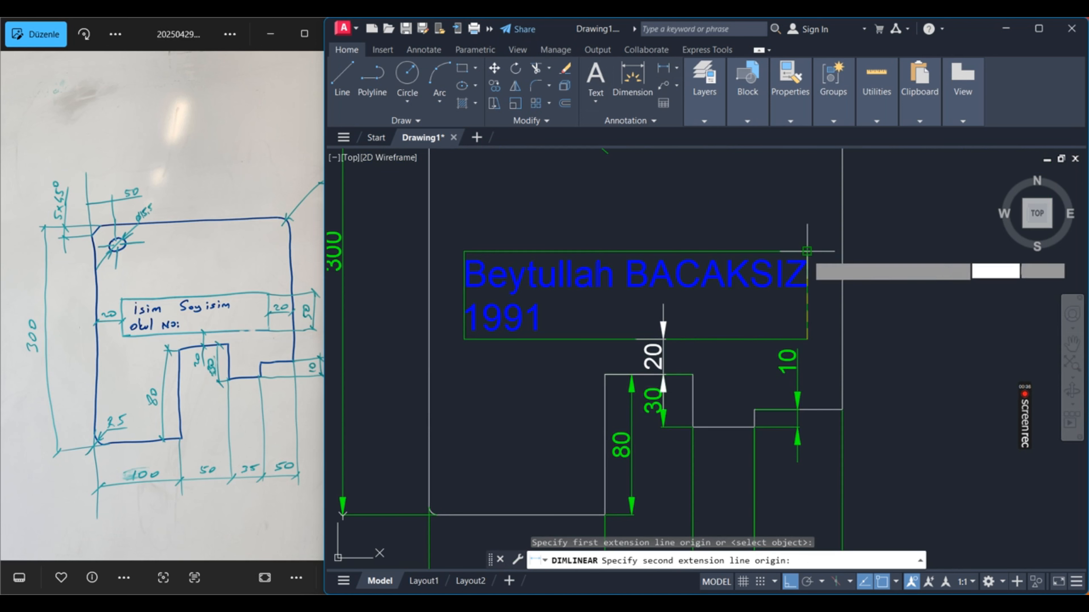
left_click(807, 251)
left_click(891, 296)
key("Return")
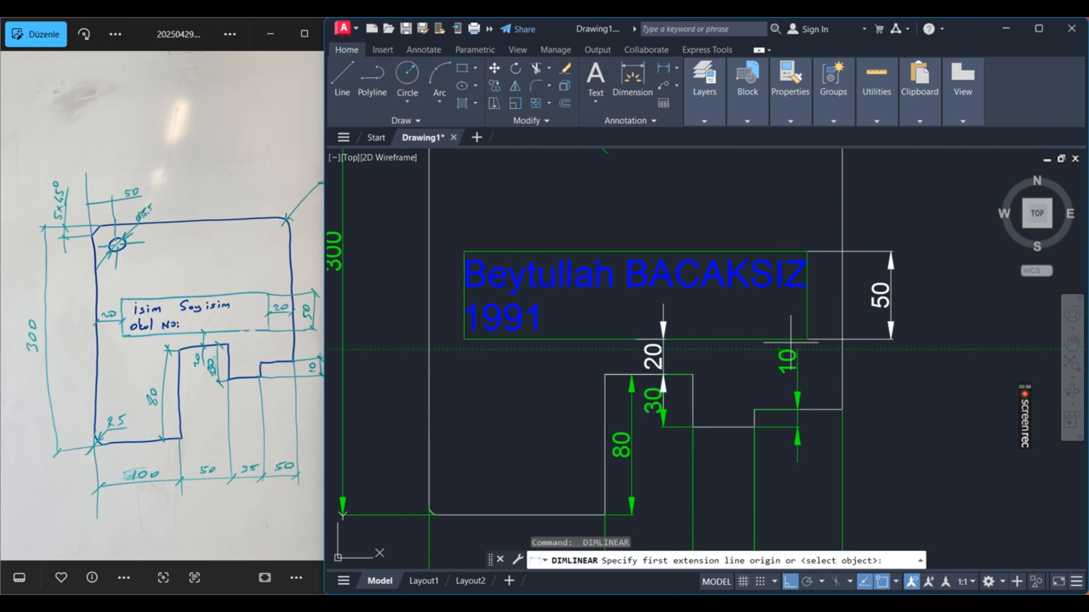
left_click(841, 338)
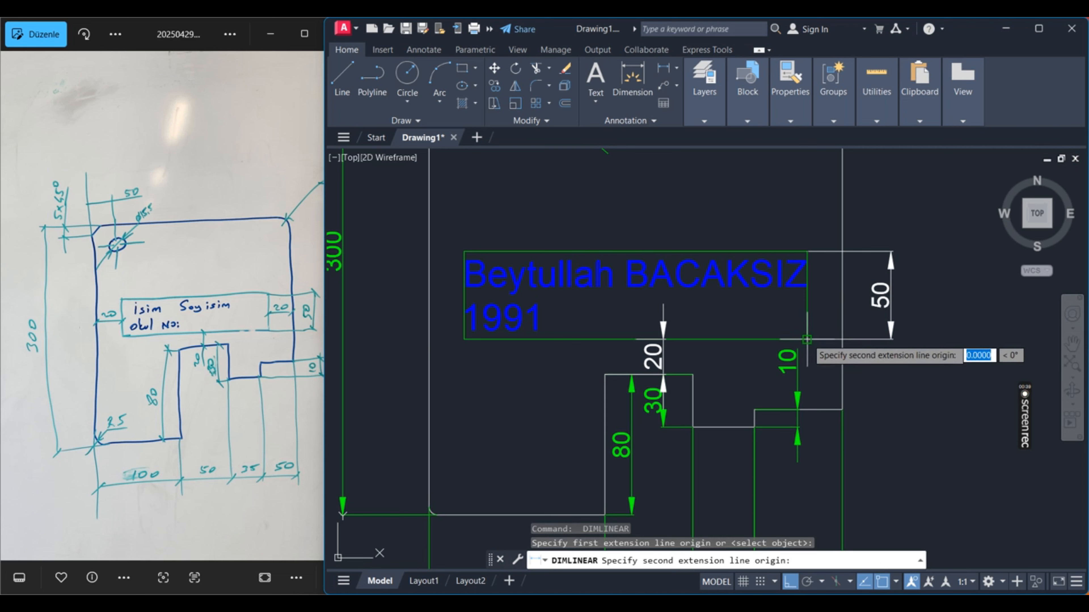
left_click(840, 339)
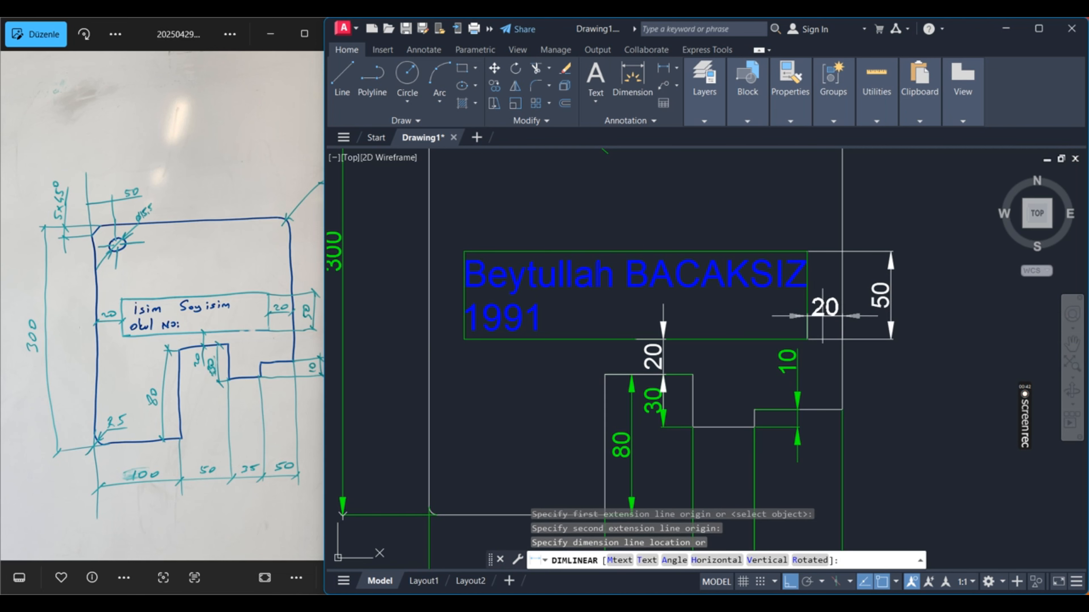
left_click(822, 316)
key("Return")
left_click(430, 340)
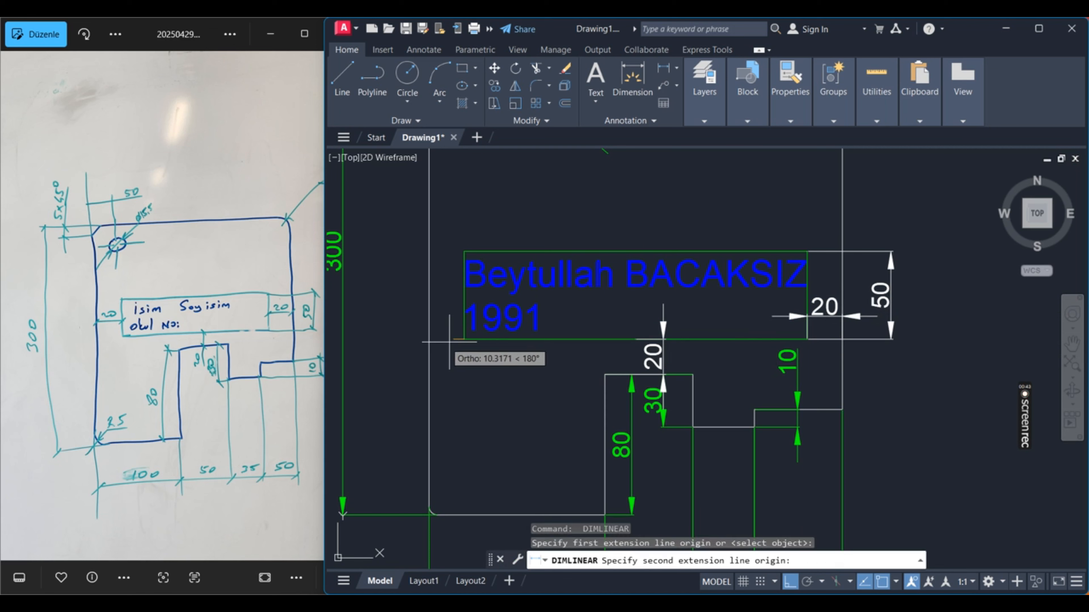
left_click(427, 341)
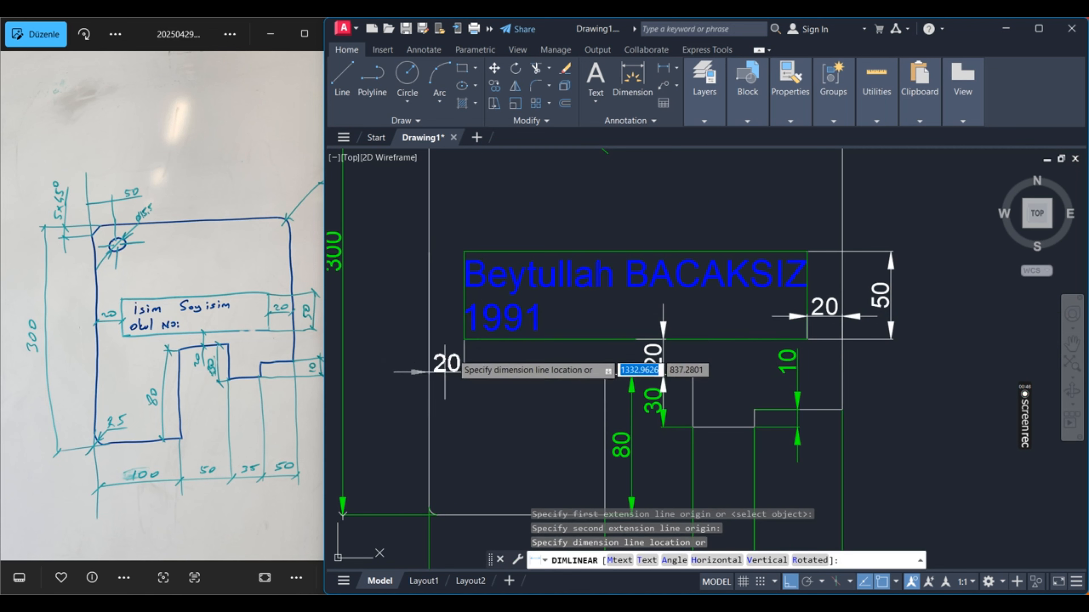
left_click(455, 296)
key("Escape")
Match the three 20 dimensions and the 50 dimension to the green 80 dimension.
type("ma")
key("Return")
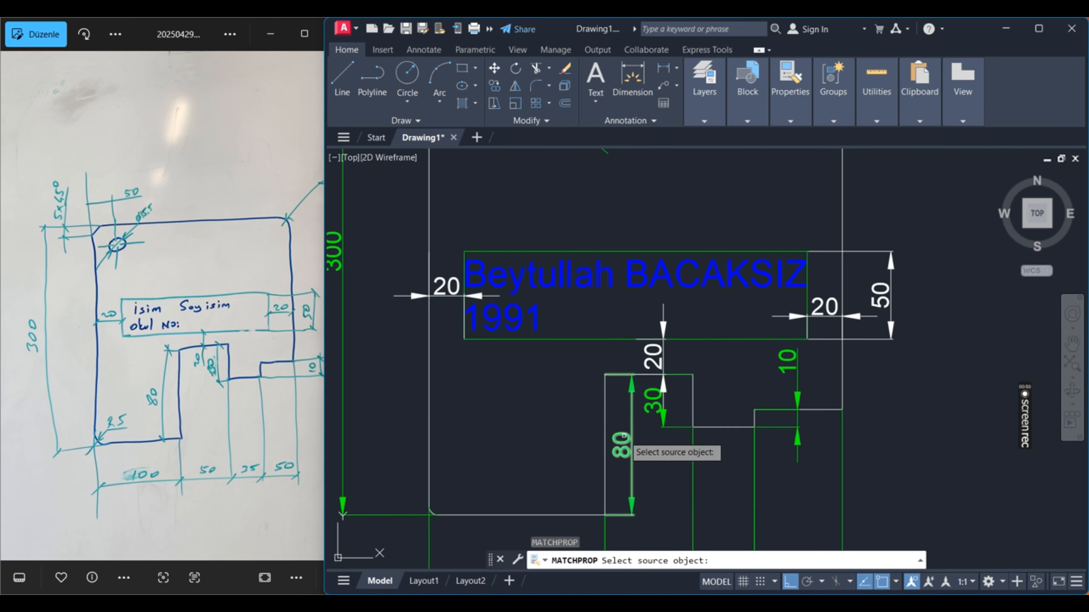
left_click(623, 442)
left_click(449, 287)
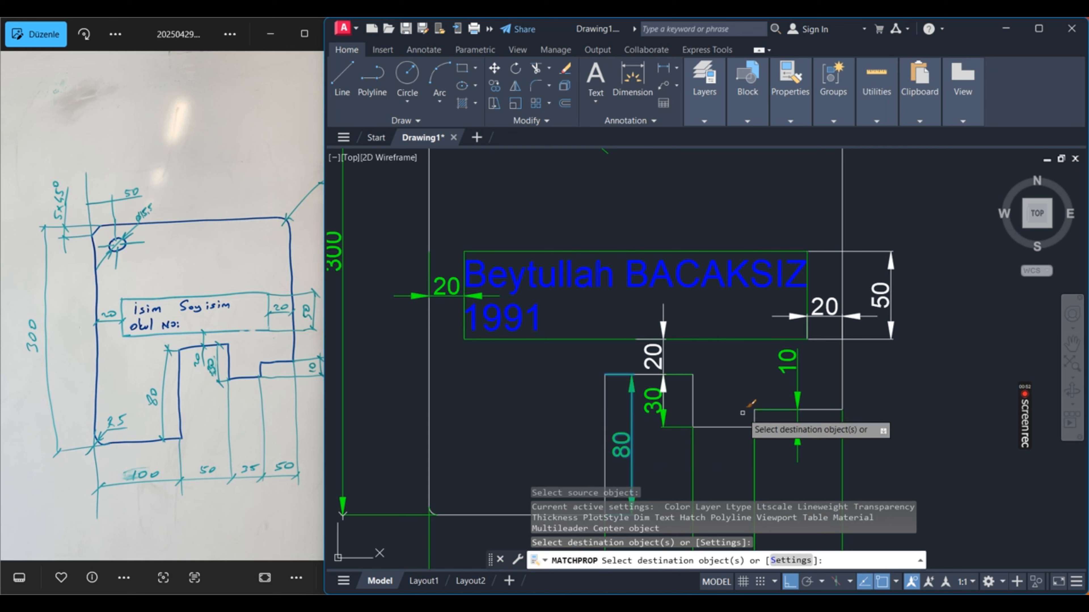
left_click(665, 354)
left_click(815, 316)
left_click(903, 330)
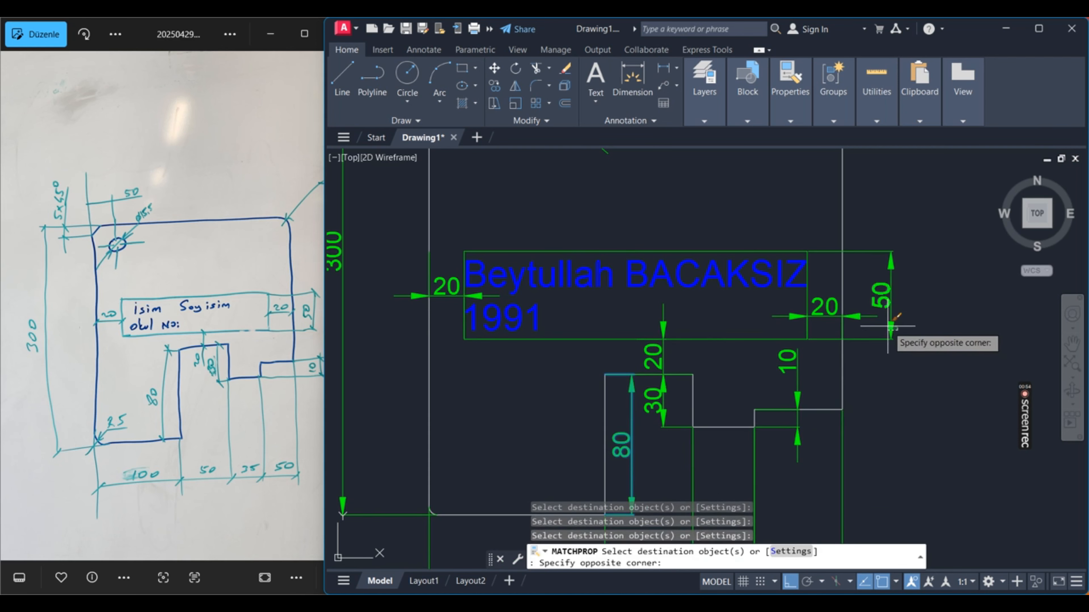
left_click(884, 341)
key("Return")
key("Escape")
scroll(731, 306, "down", 6)
scroll(695, 326, "up", 2)
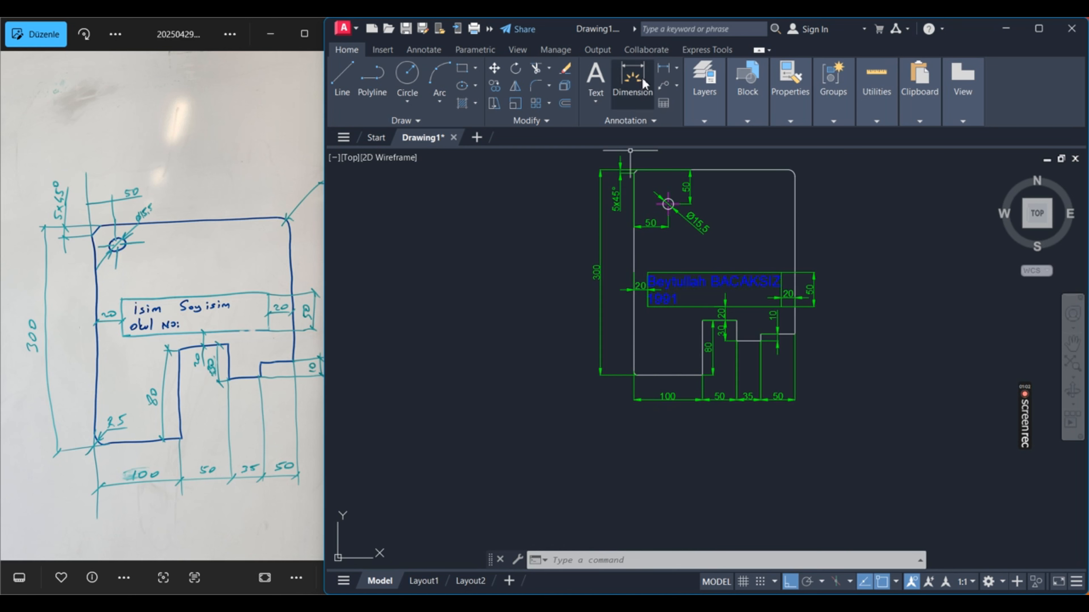
Add R10 and R5 radius dimensions to the top-right and bottom-left rounded corners.
left_click(676, 68)
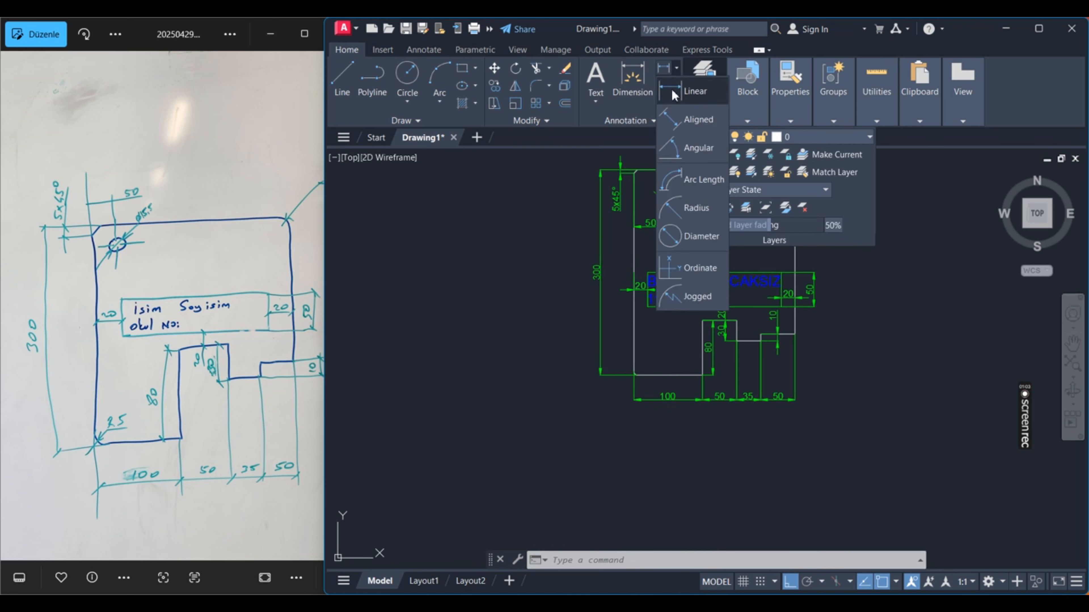
left_click(695, 208)
scroll(767, 300, "down", 2)
scroll(674, 281, "up", 6)
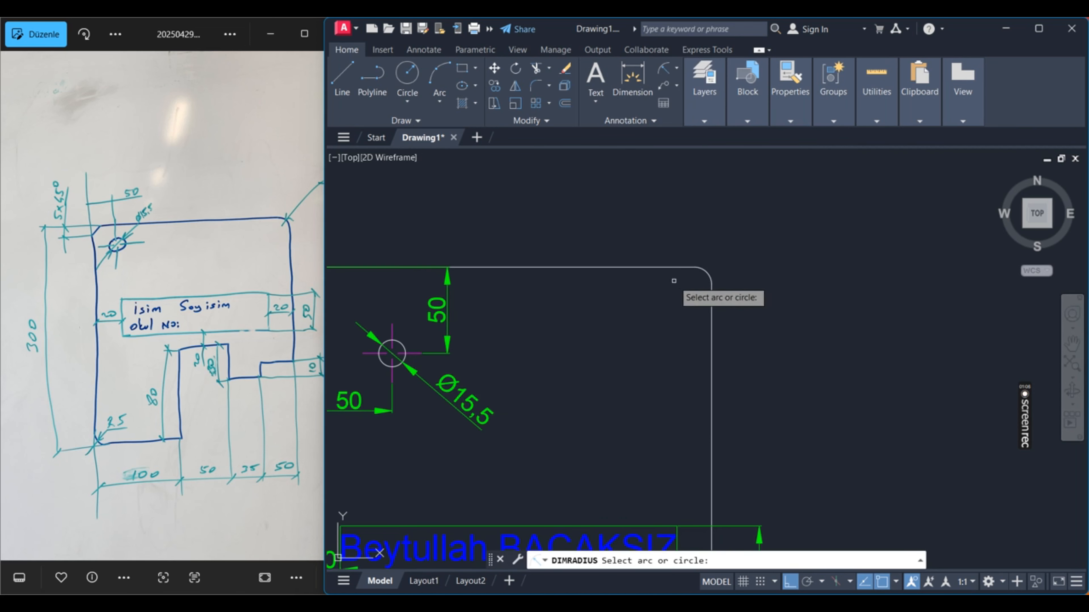
left_click(705, 275)
left_click(725, 253)
scroll(533, 388, "down", 6)
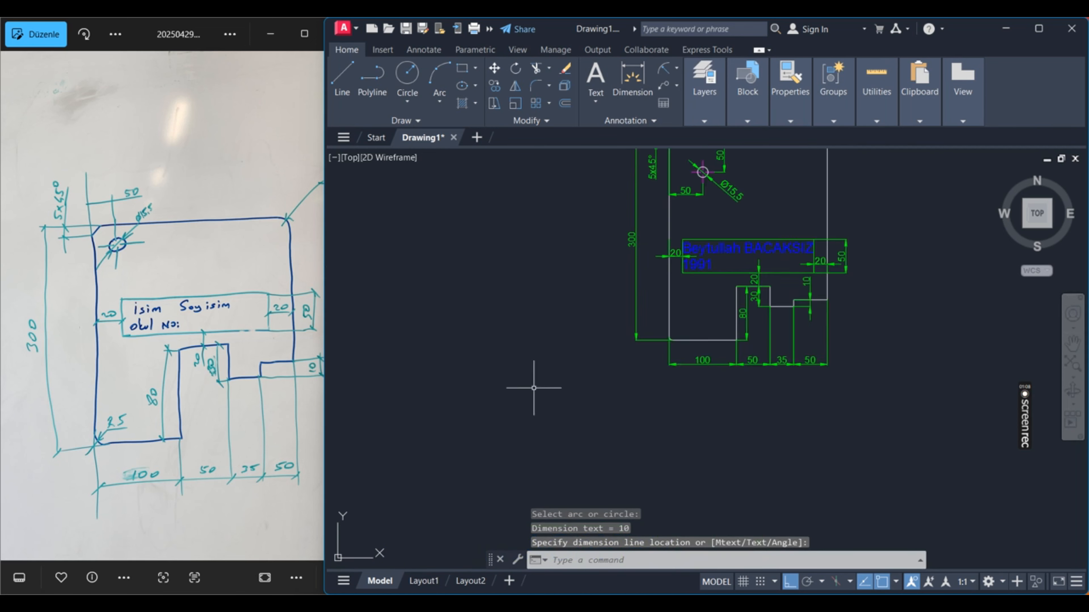
scroll(680, 361, "up", 6)
key("Return")
left_click(614, 221)
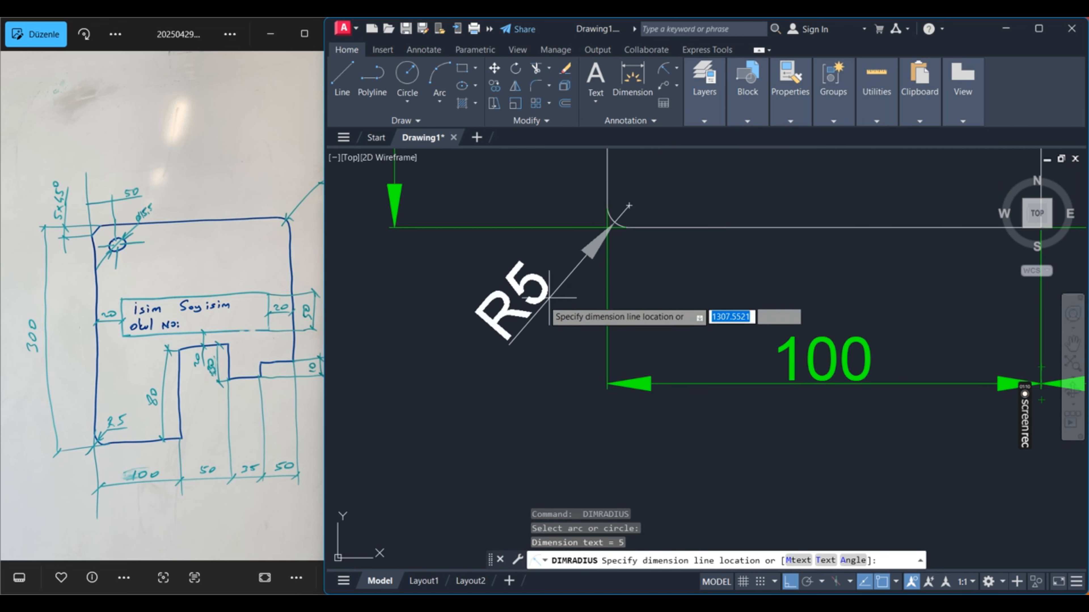
left_click(549, 297)
key("Escape")
Match the R5 and R10 dimensions to the green 100 dimension.
type("ma")
key("Return")
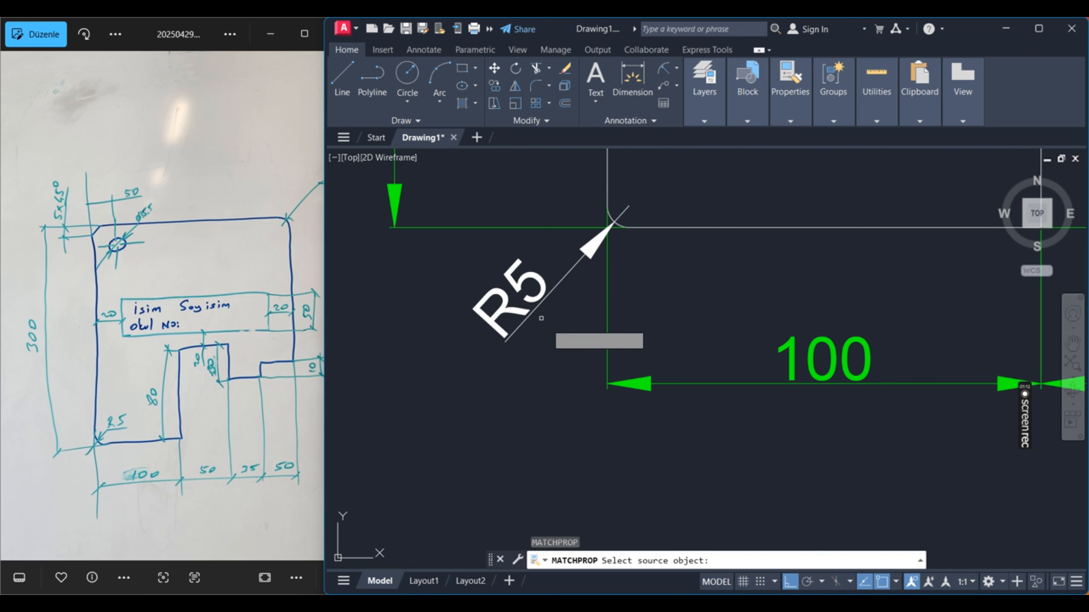
left_click(607, 361)
left_click(552, 333)
left_click(474, 298)
scroll(557, 404, "down", 4)
scroll(747, 271, "down", 4)
scroll(816, 253, "down", 4)
scroll(827, 163, "up", 6)
left_click(841, 239)
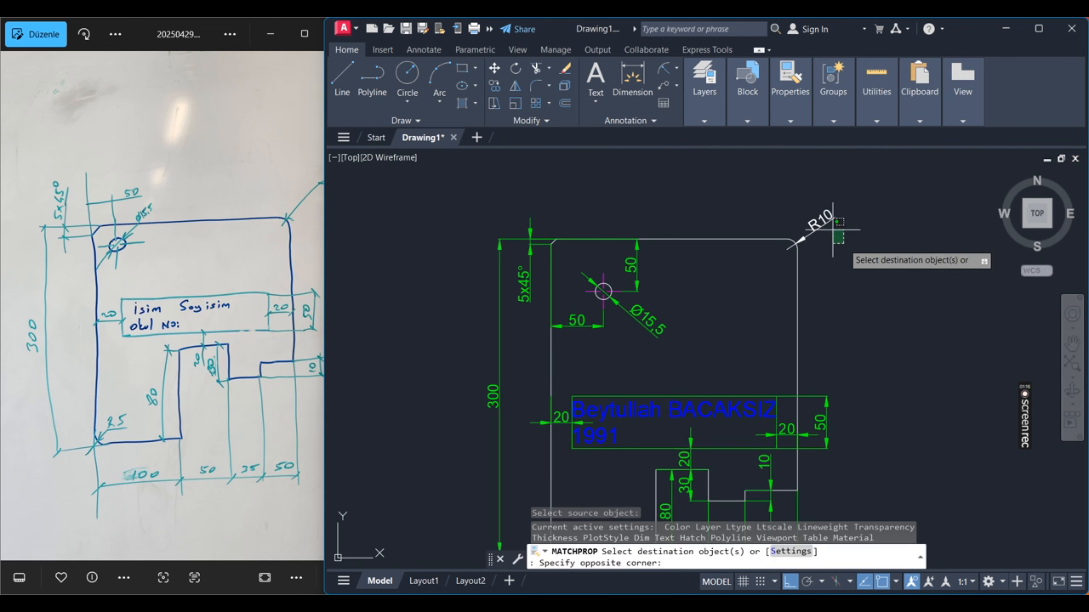
left_click(811, 208)
type("V")
key("Return")
scroll(788, 217, "down", 3)
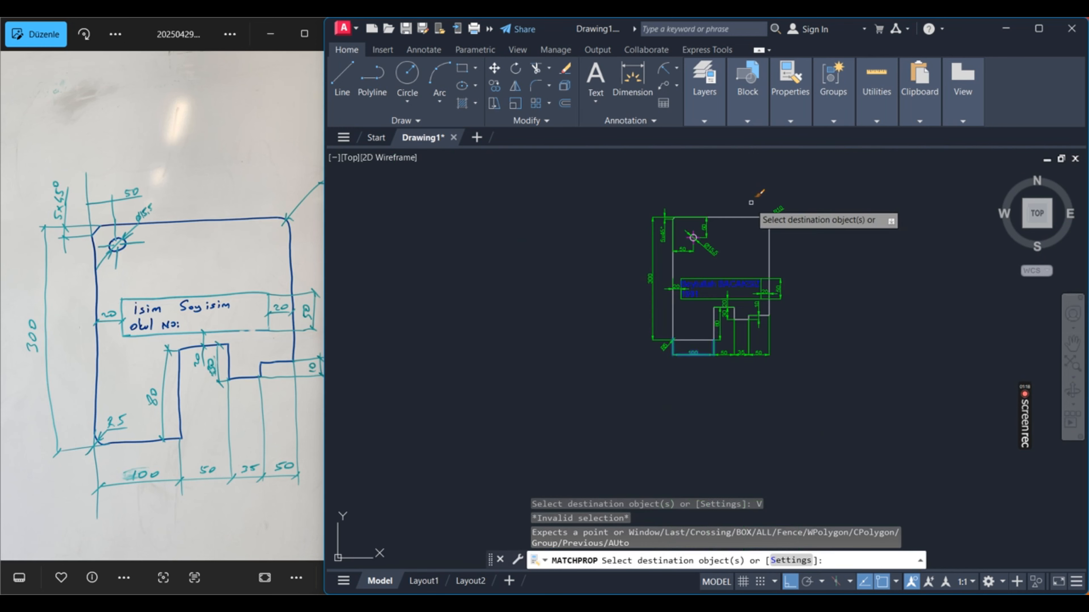
key("Escape")
scroll(747, 257, "up", 1)
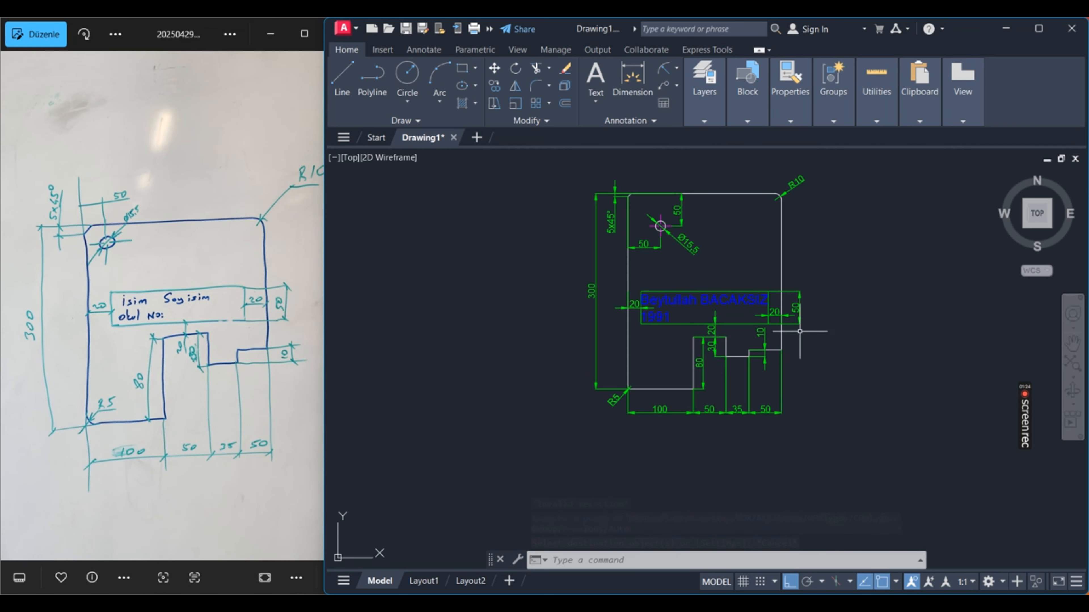
scroll(674, 344, "down", 4)
scroll(804, 318, "up", 4)
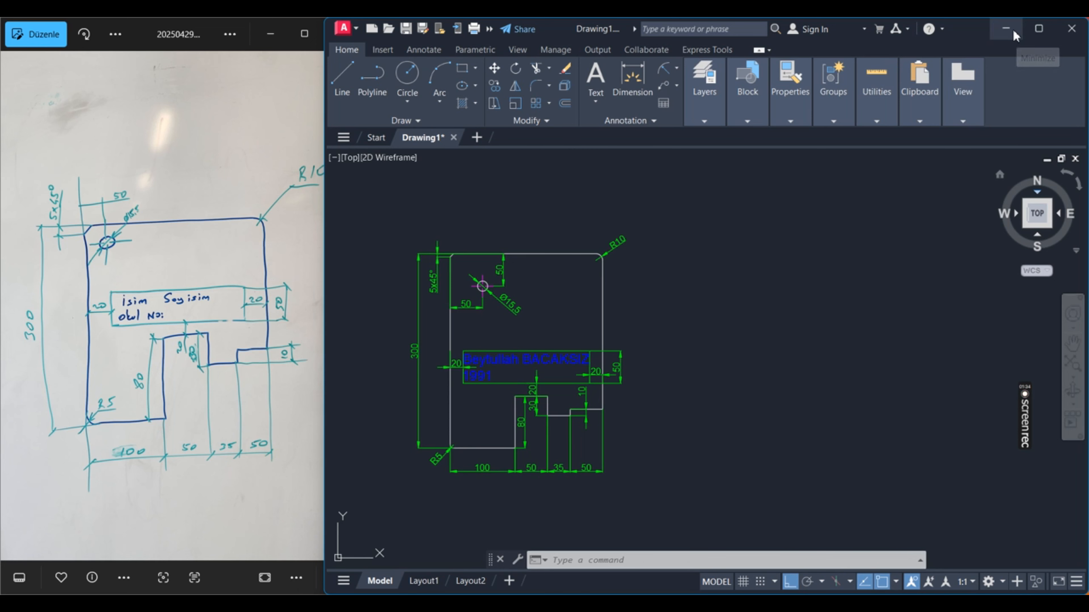
Copy all 39 drawing objects to the clipboard and minimize AutoCAD.
left_click(369, 182)
left_click(712, 505)
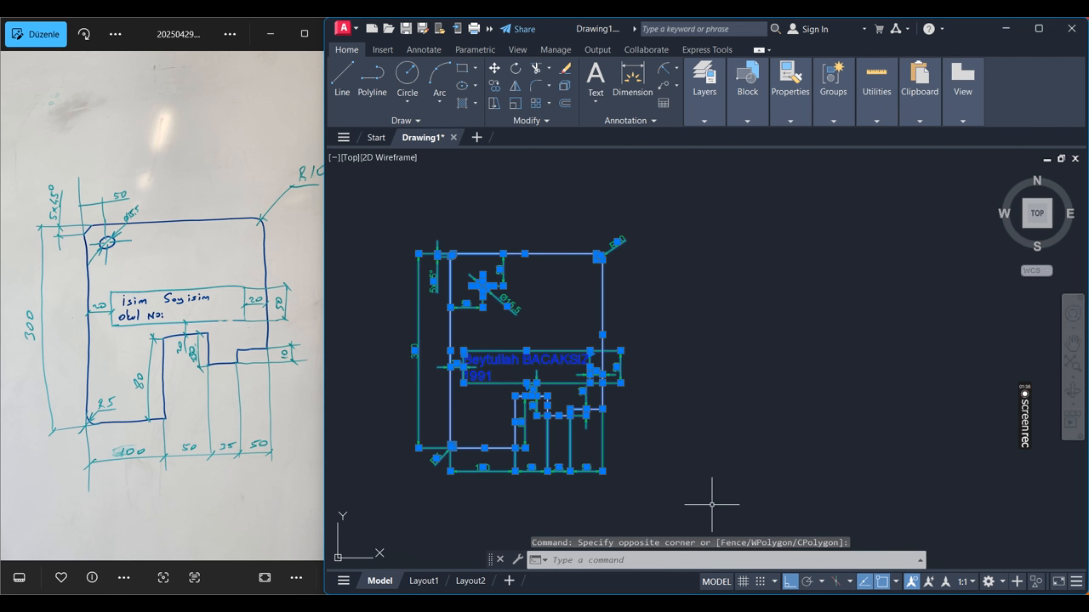
key("ctrl+c")
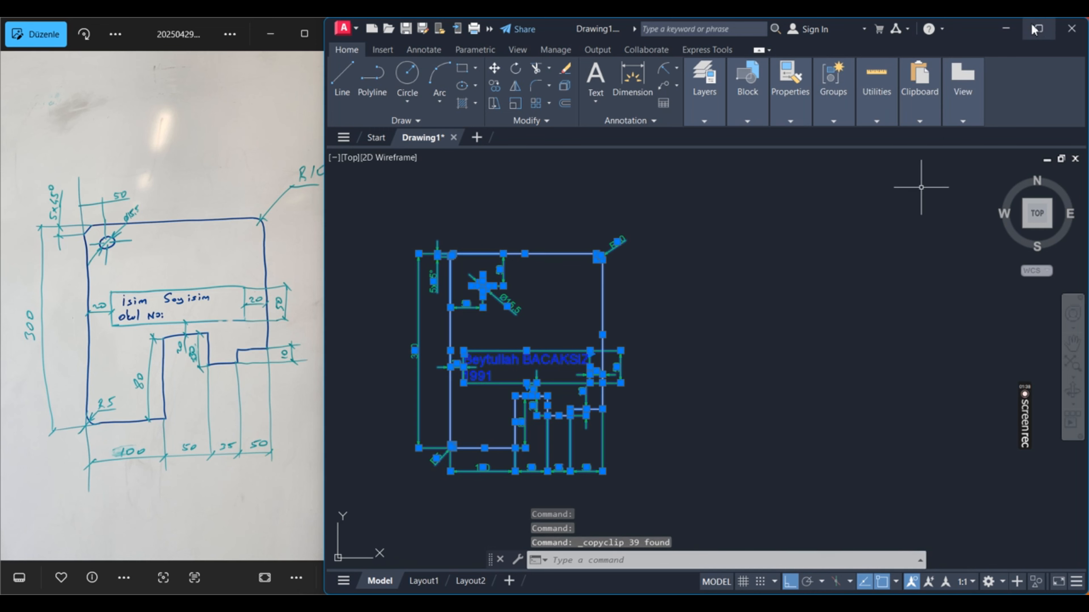
left_click(1006, 28)
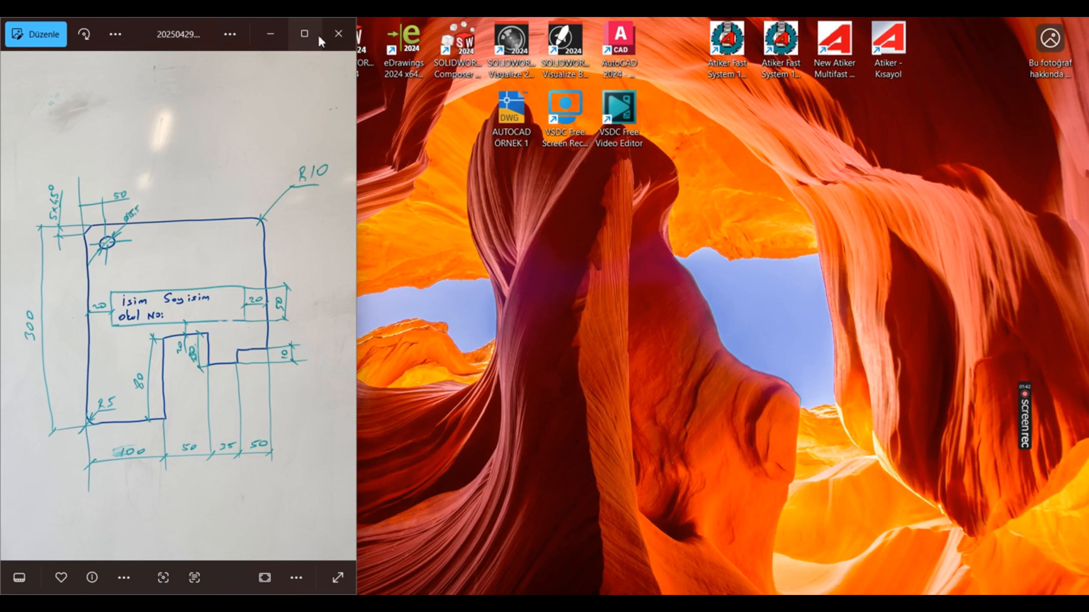
Launch SolidWorks 2024 from the desktop and dismiss the subscription expiry notification.
left_click(270, 34)
double_click(355, 52)
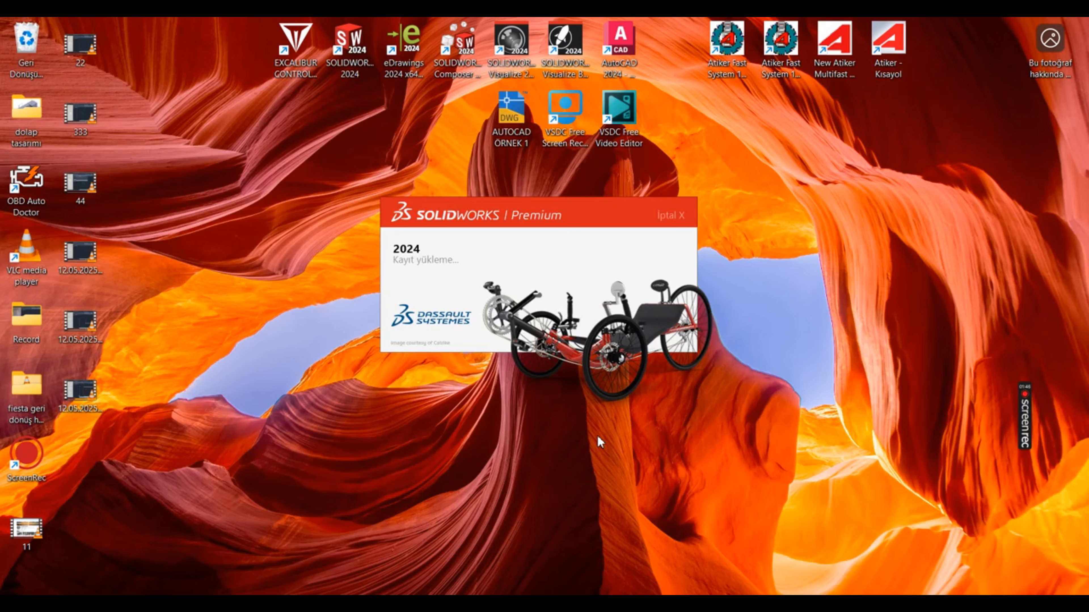
left_click(701, 607)
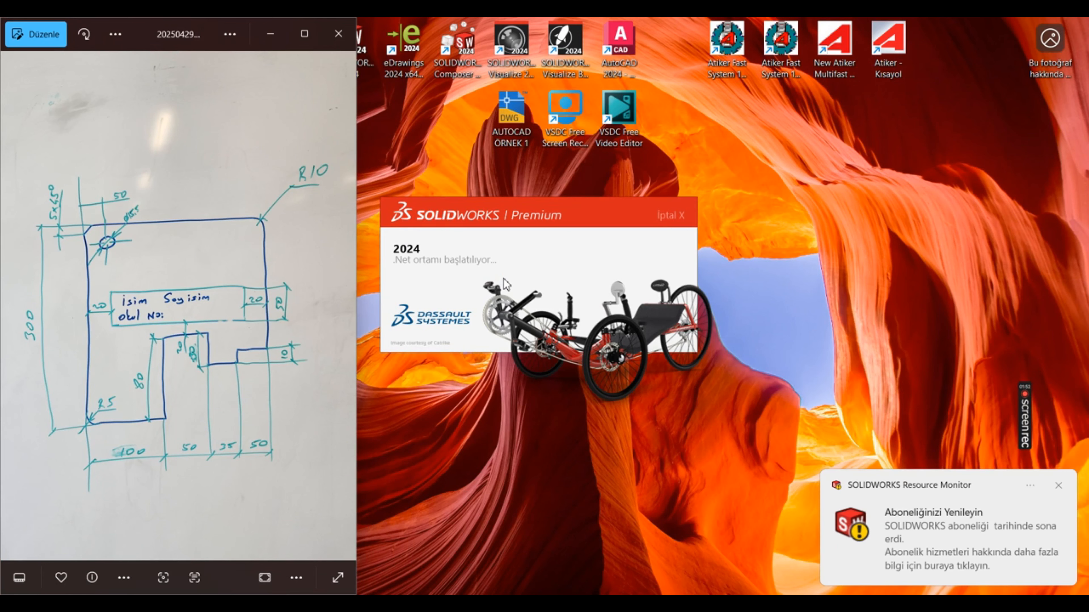
left_click(1058, 488)
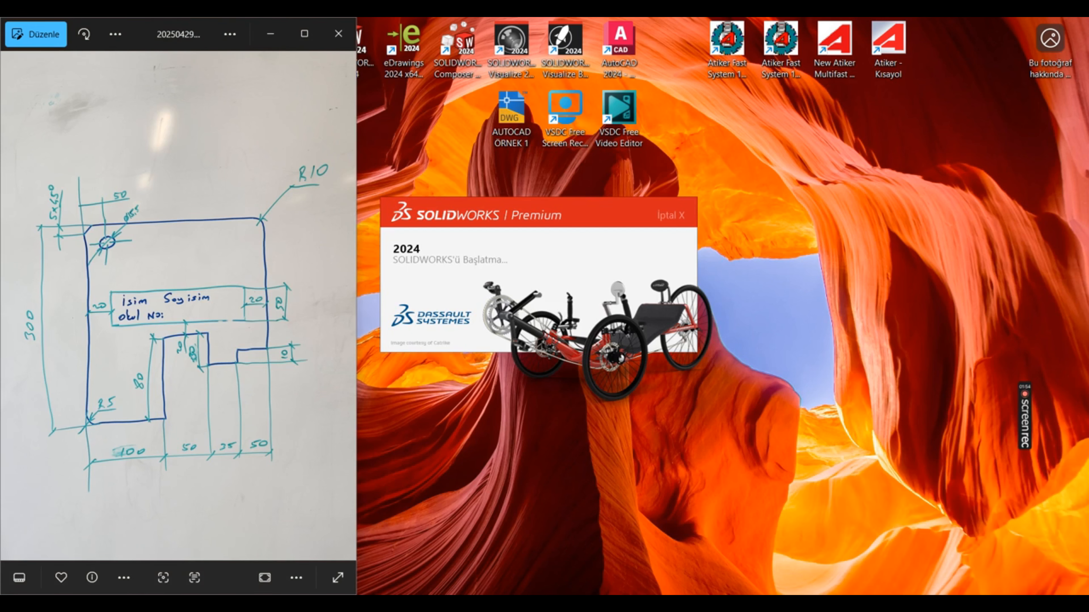
mouse_move(701, 604)
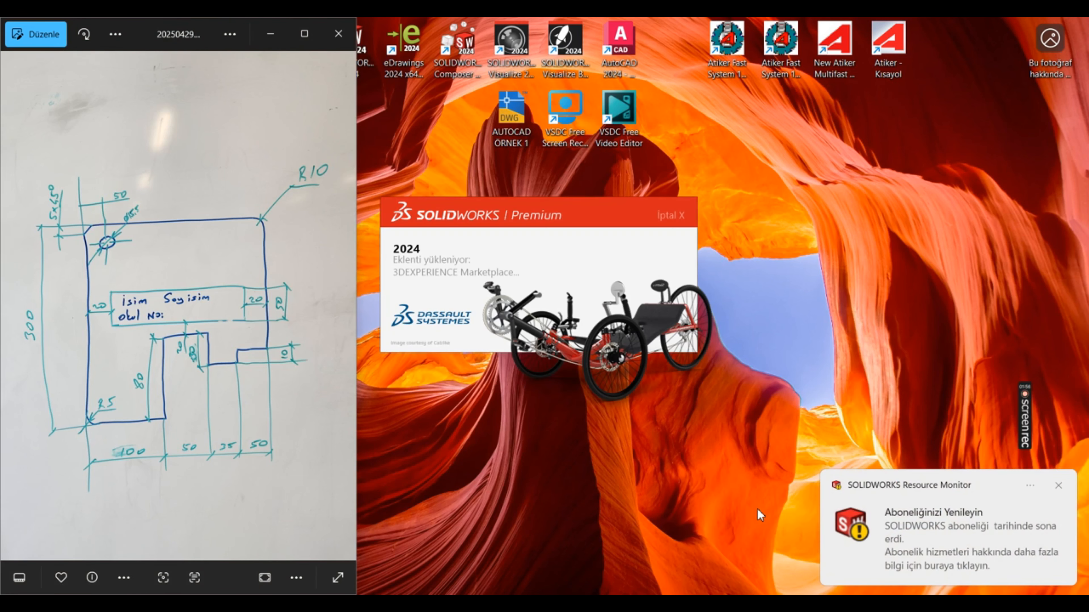
left_click(1057, 487)
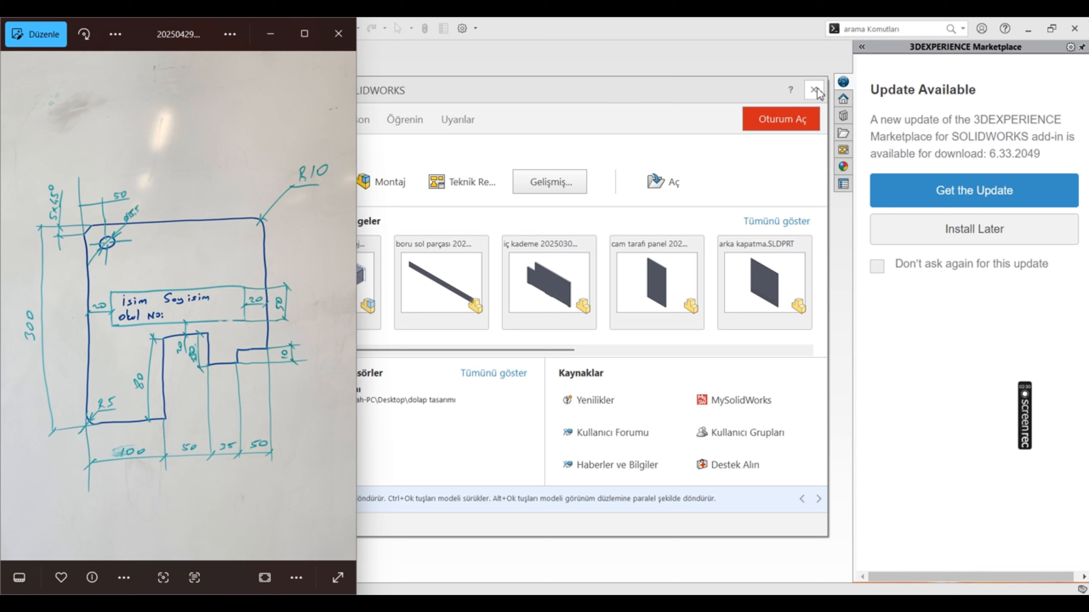
Start a new part with a Front Plane sketch and orbit to view the pasted plate.
left_click_drag(710, 94, 843, 113)
left_click(439, 200)
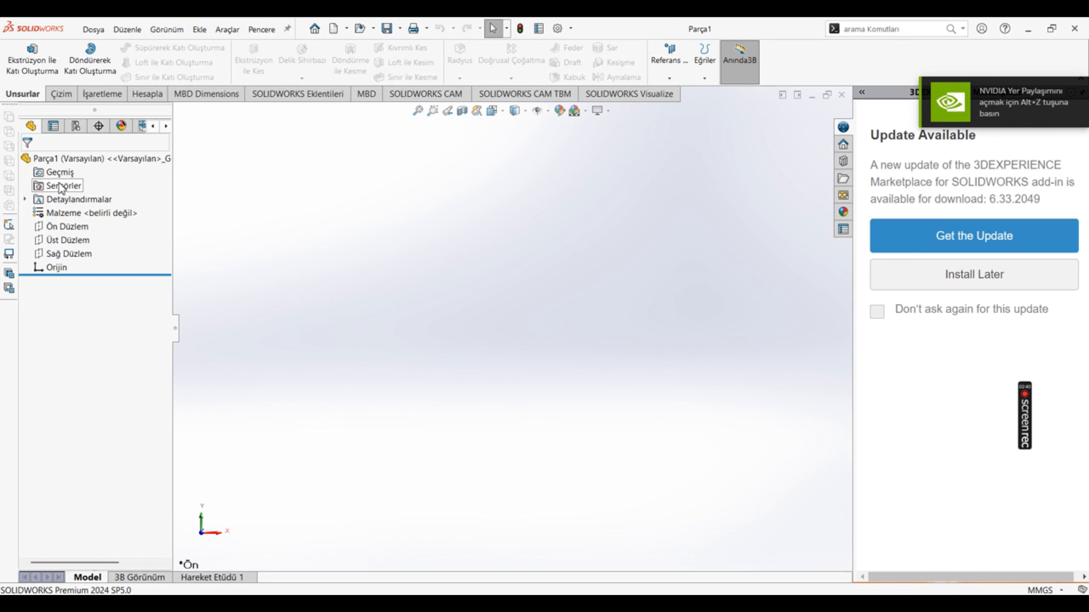
left_click(83, 229)
left_click(83, 212)
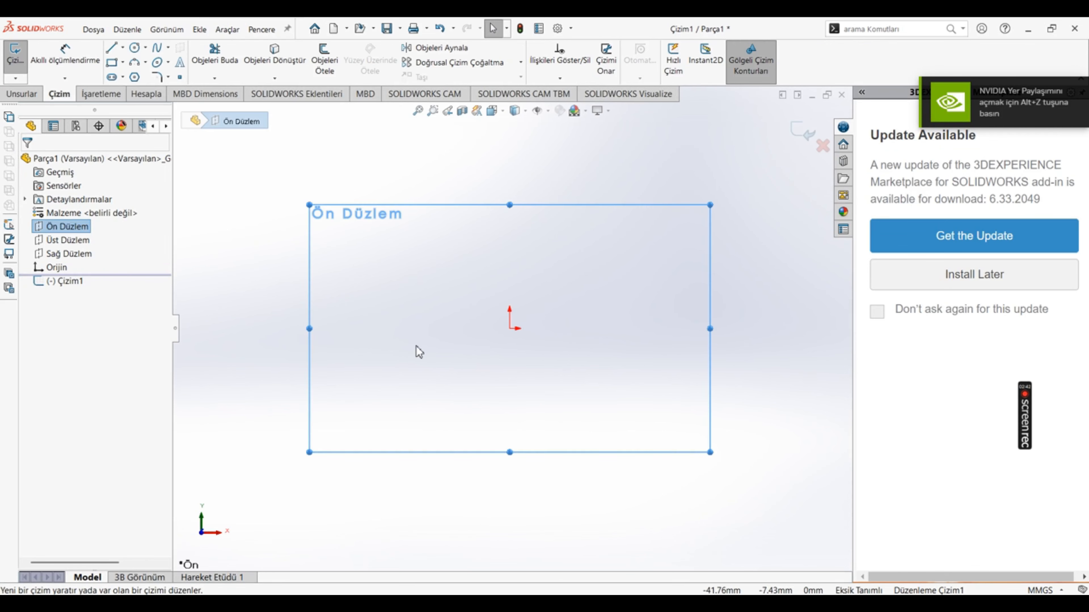
left_click(327, 515)
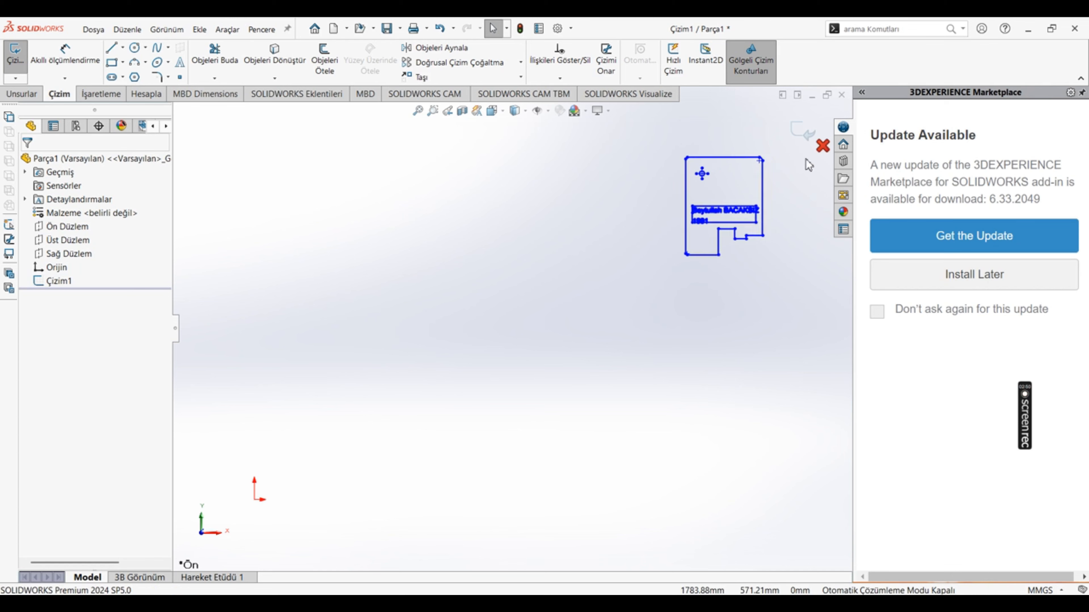
scroll(532, 346, "down", 5)
mouse_move(696, 191)
middle_mouse_down()
mouse_move(642, 190)
mouse_move(656, 199)
mouse_move(647, 223)
middle_mouse_up()
scroll(591, 319, "up", 3)
scroll(476, 406, "down", 5)
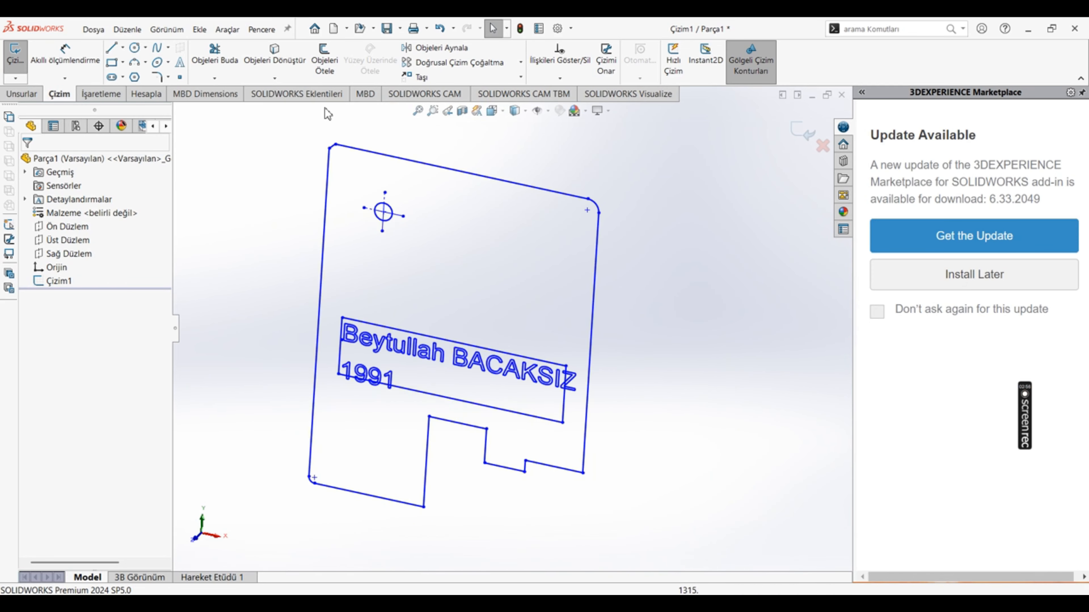
Extrude the plate outline and circle contours 25 mm in the reversed direction, leaving a through hole.
left_click(19, 95)
left_click(32, 60)
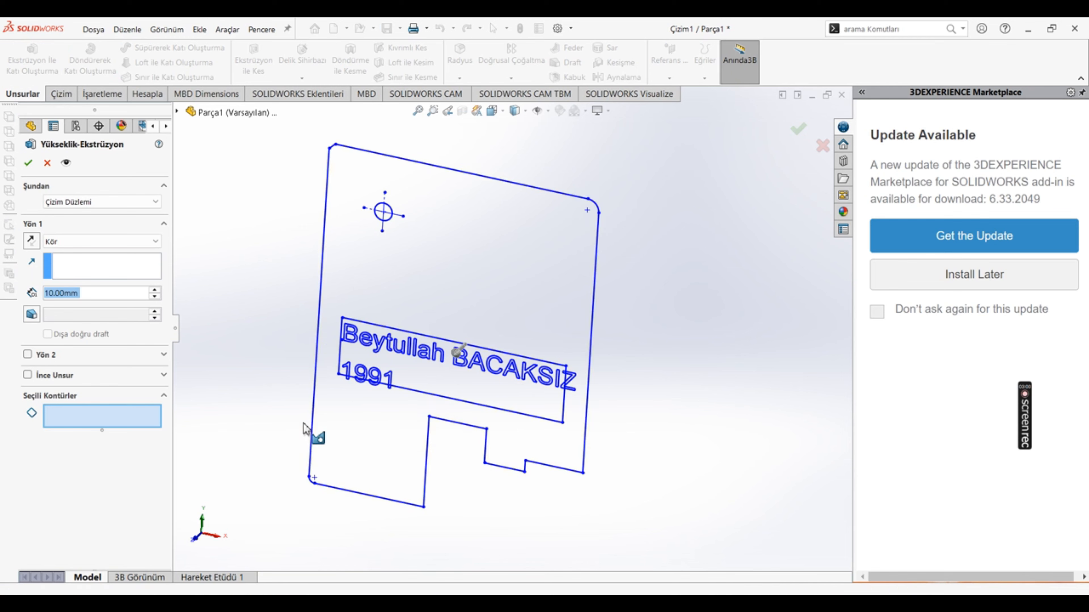
left_click(311, 422)
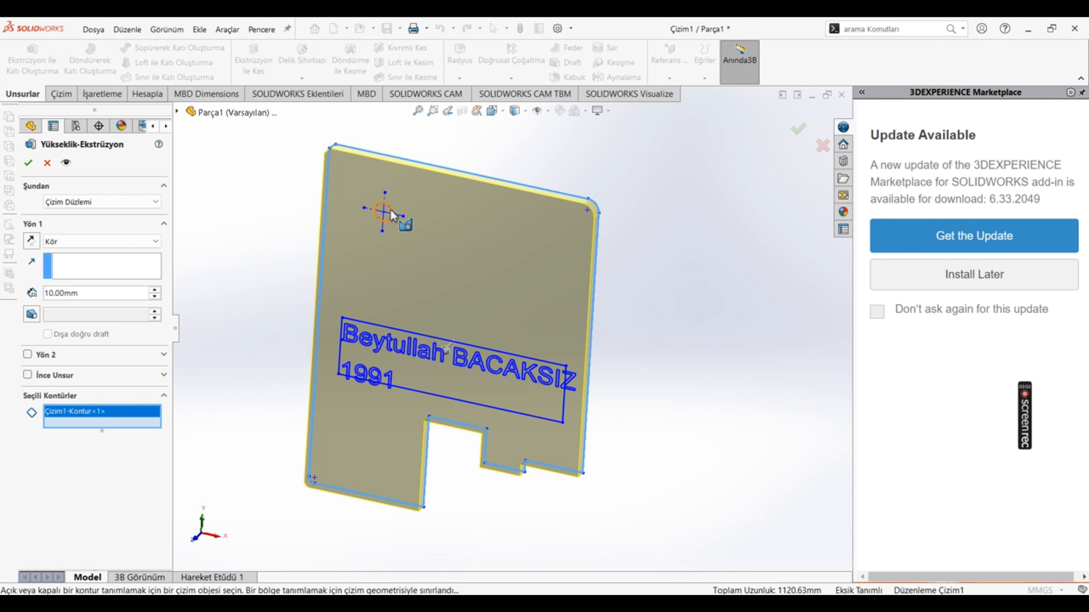
left_click(388, 205)
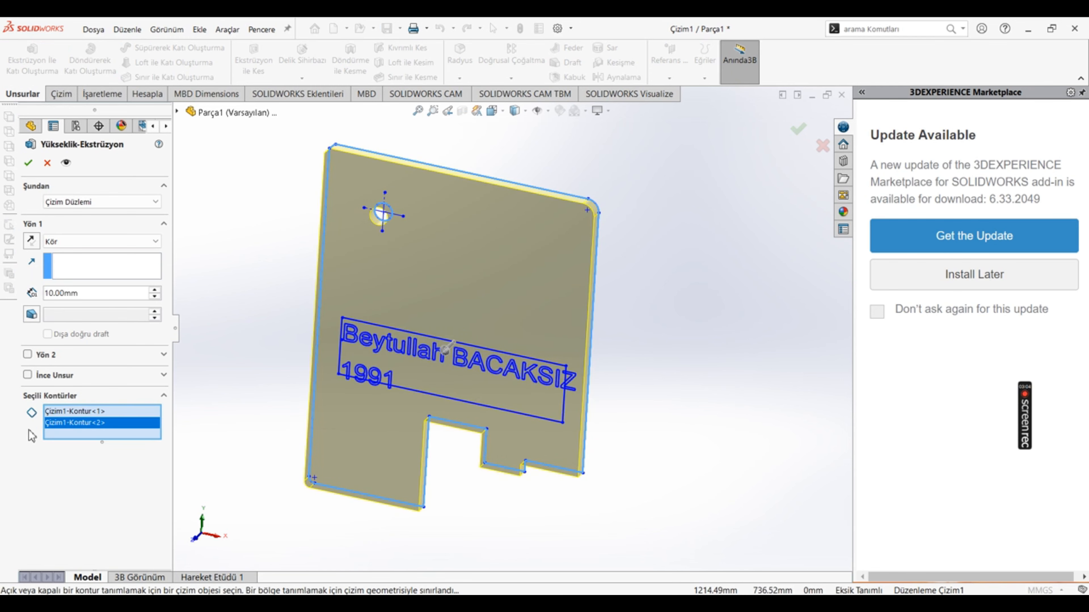
left_click(39, 246)
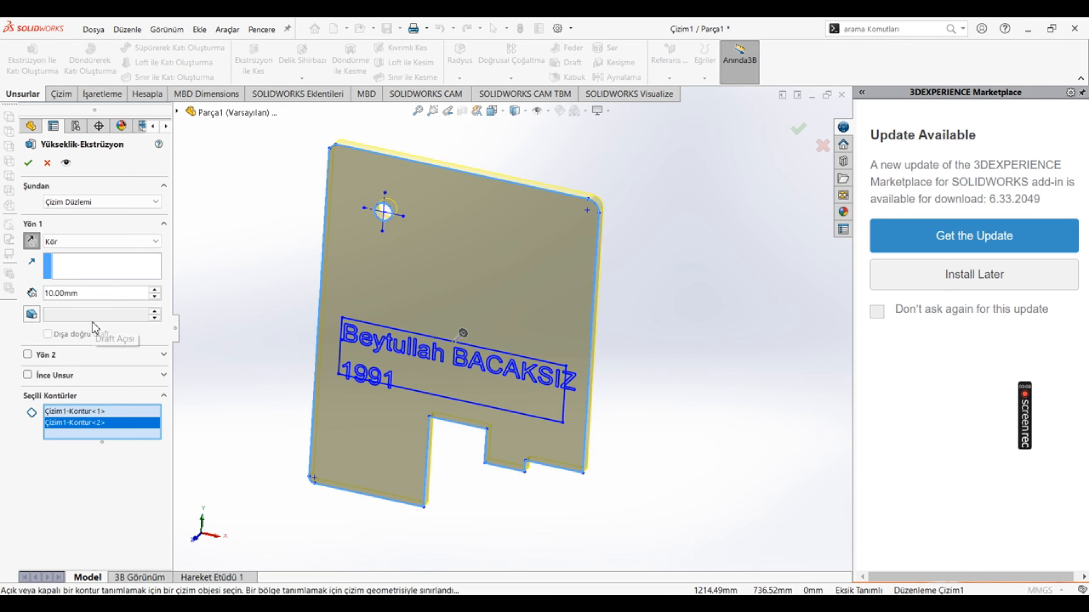
left_click(110, 299)
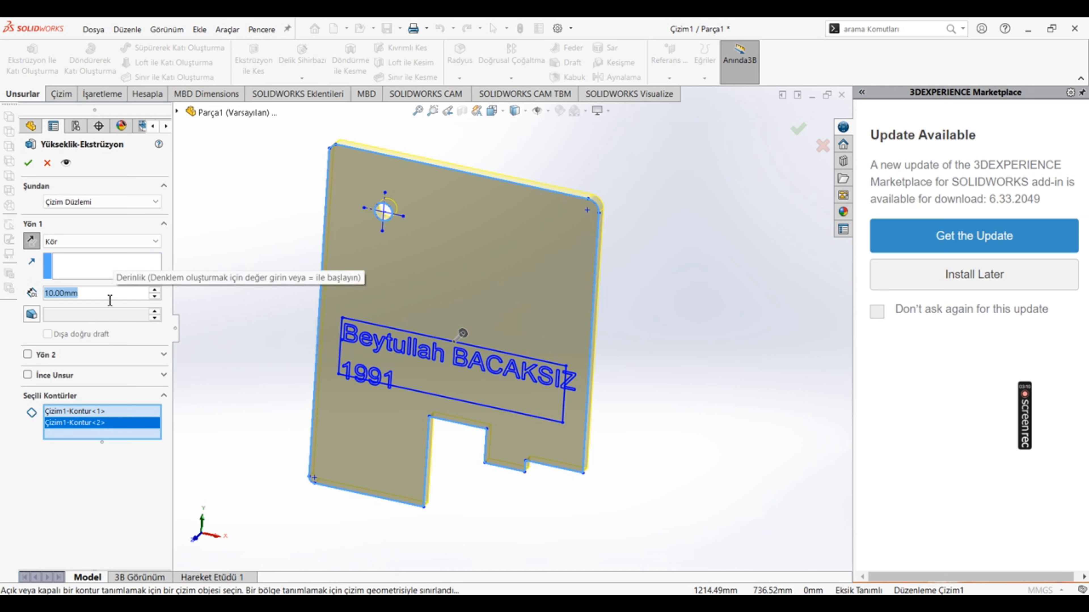
type("25")
key("Return")
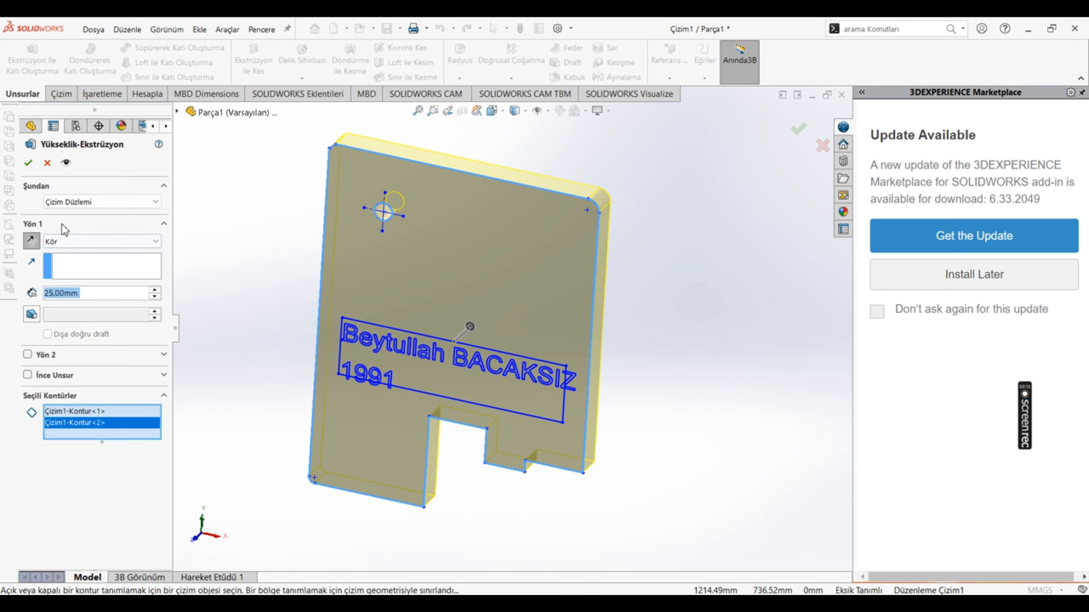
left_click(28, 162)
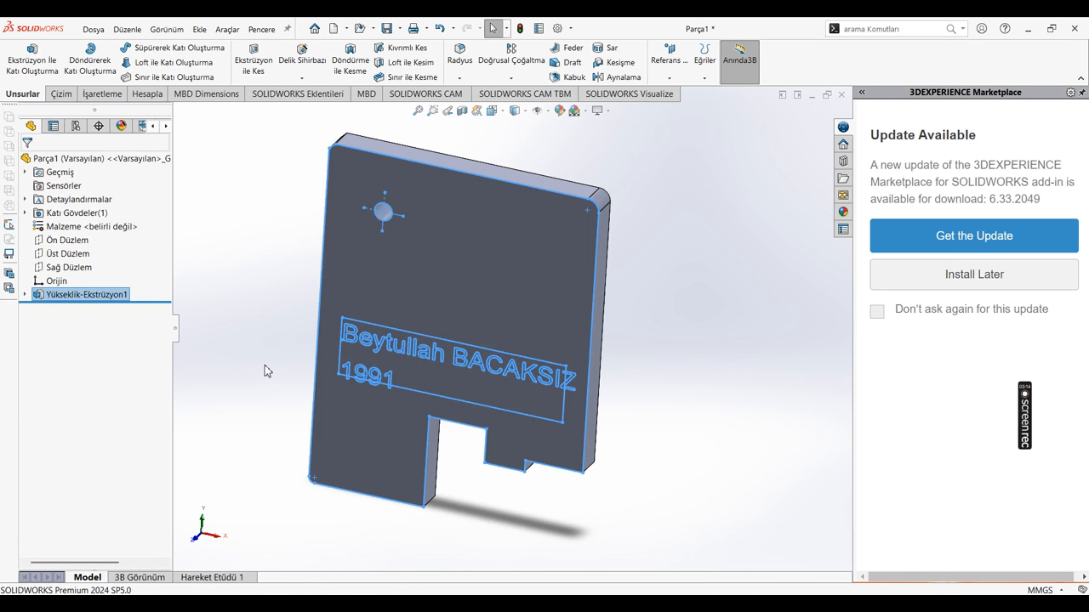